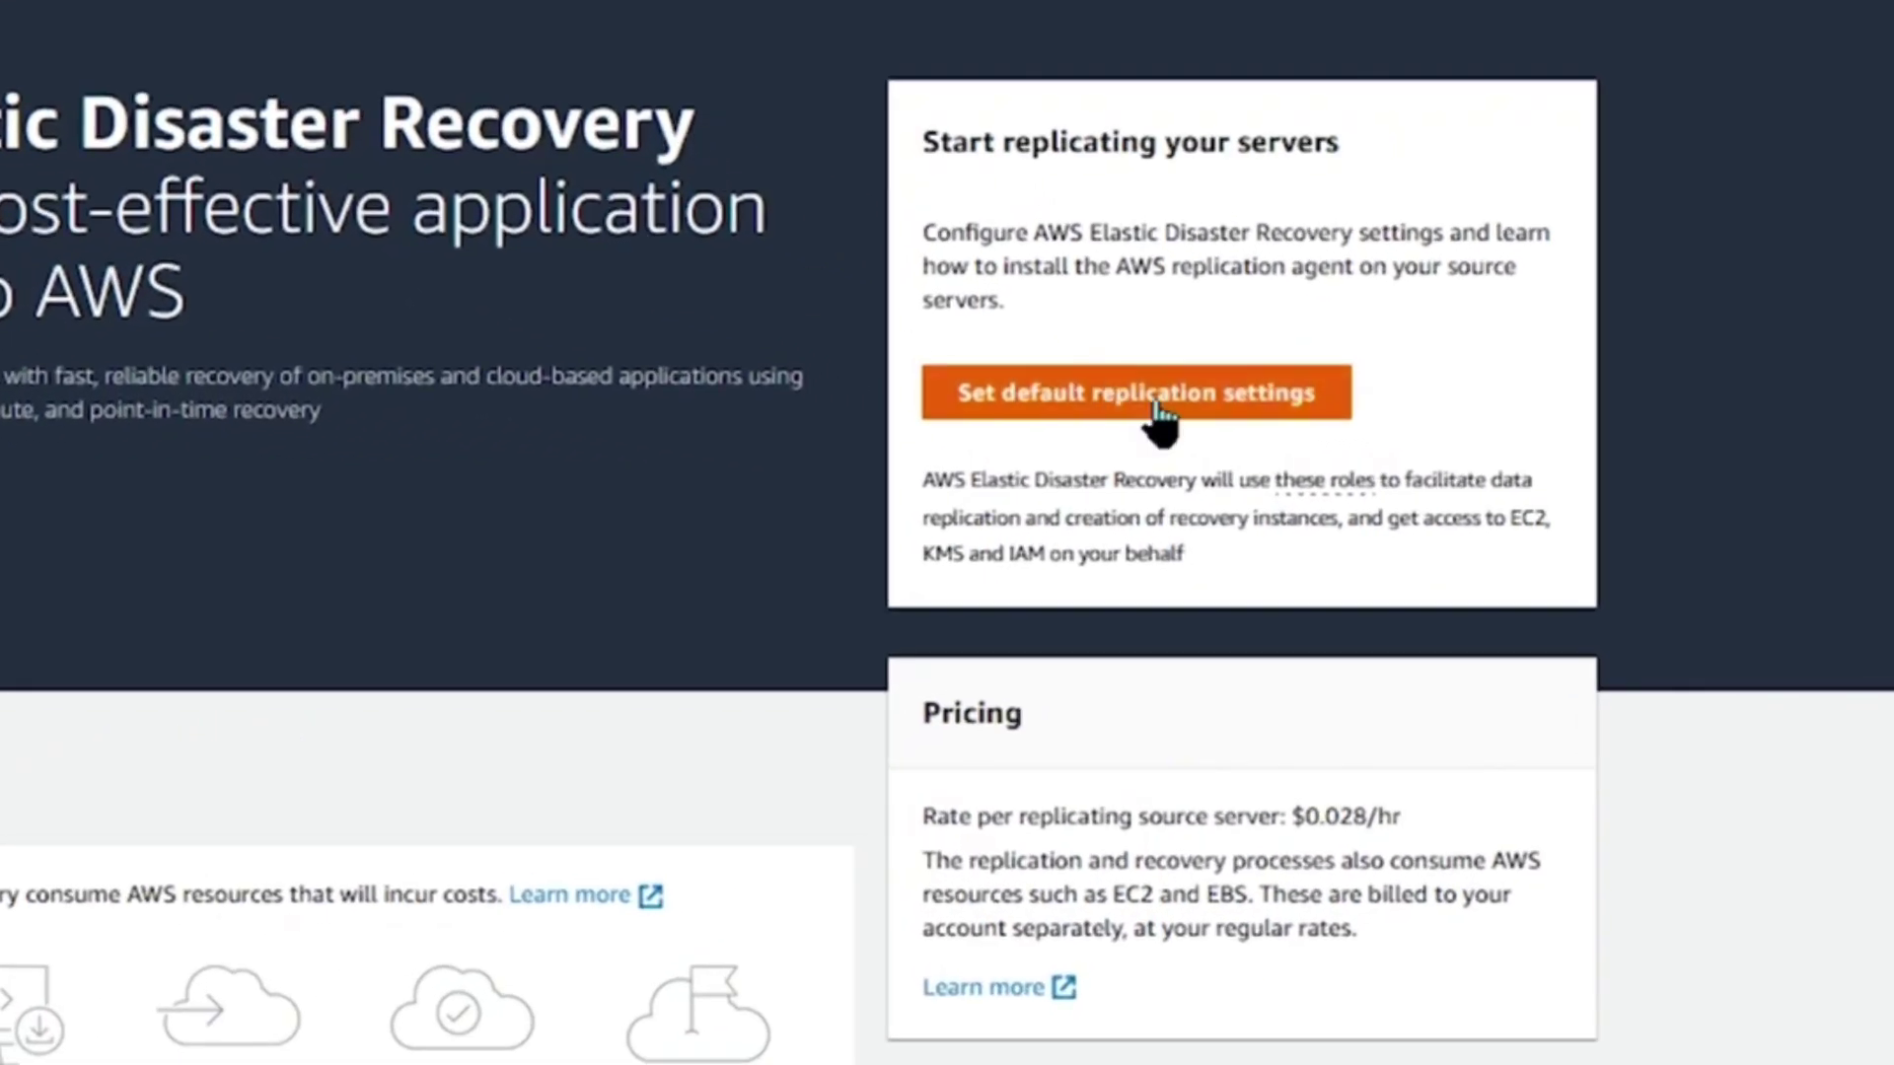
Start editing the default replication settings from the service's Settings page.
{"action": "left_click", "coordinate": [1154, 405]}
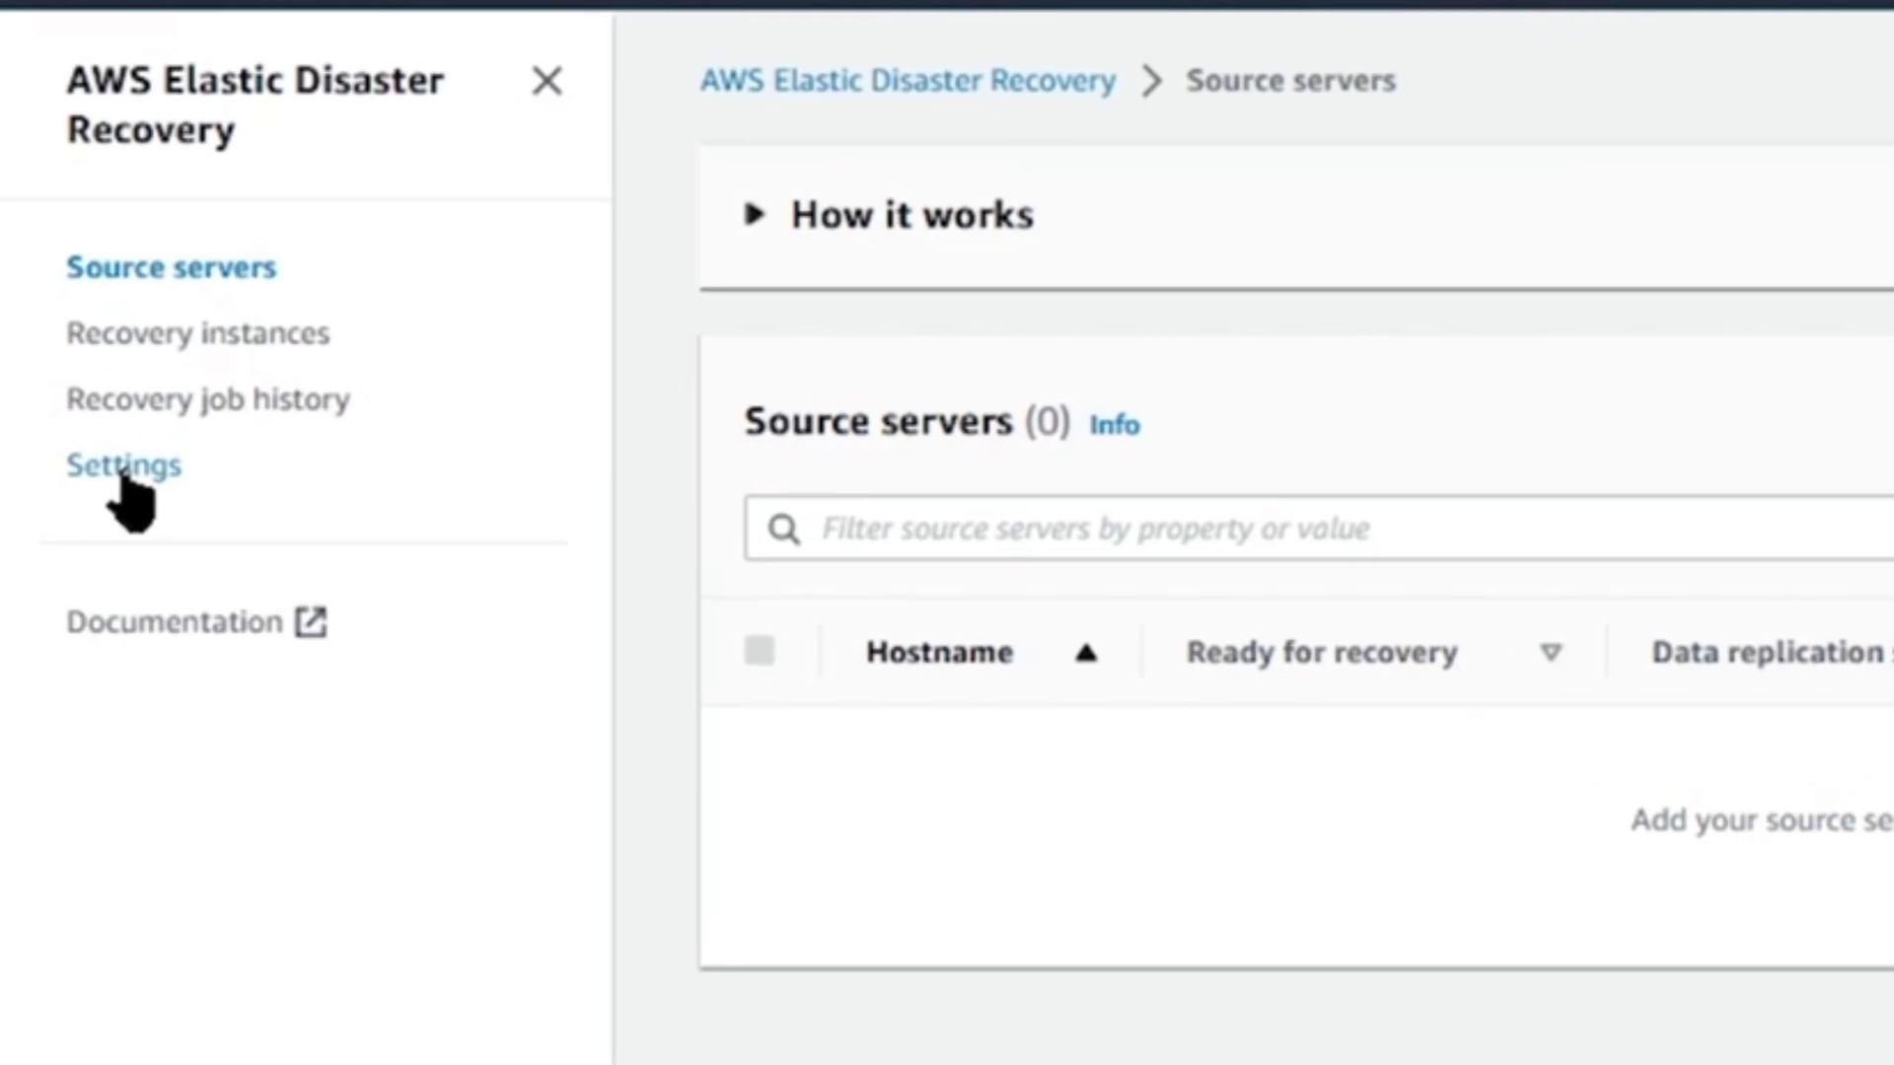
{"action": "left_click", "coordinate": [125, 476]}
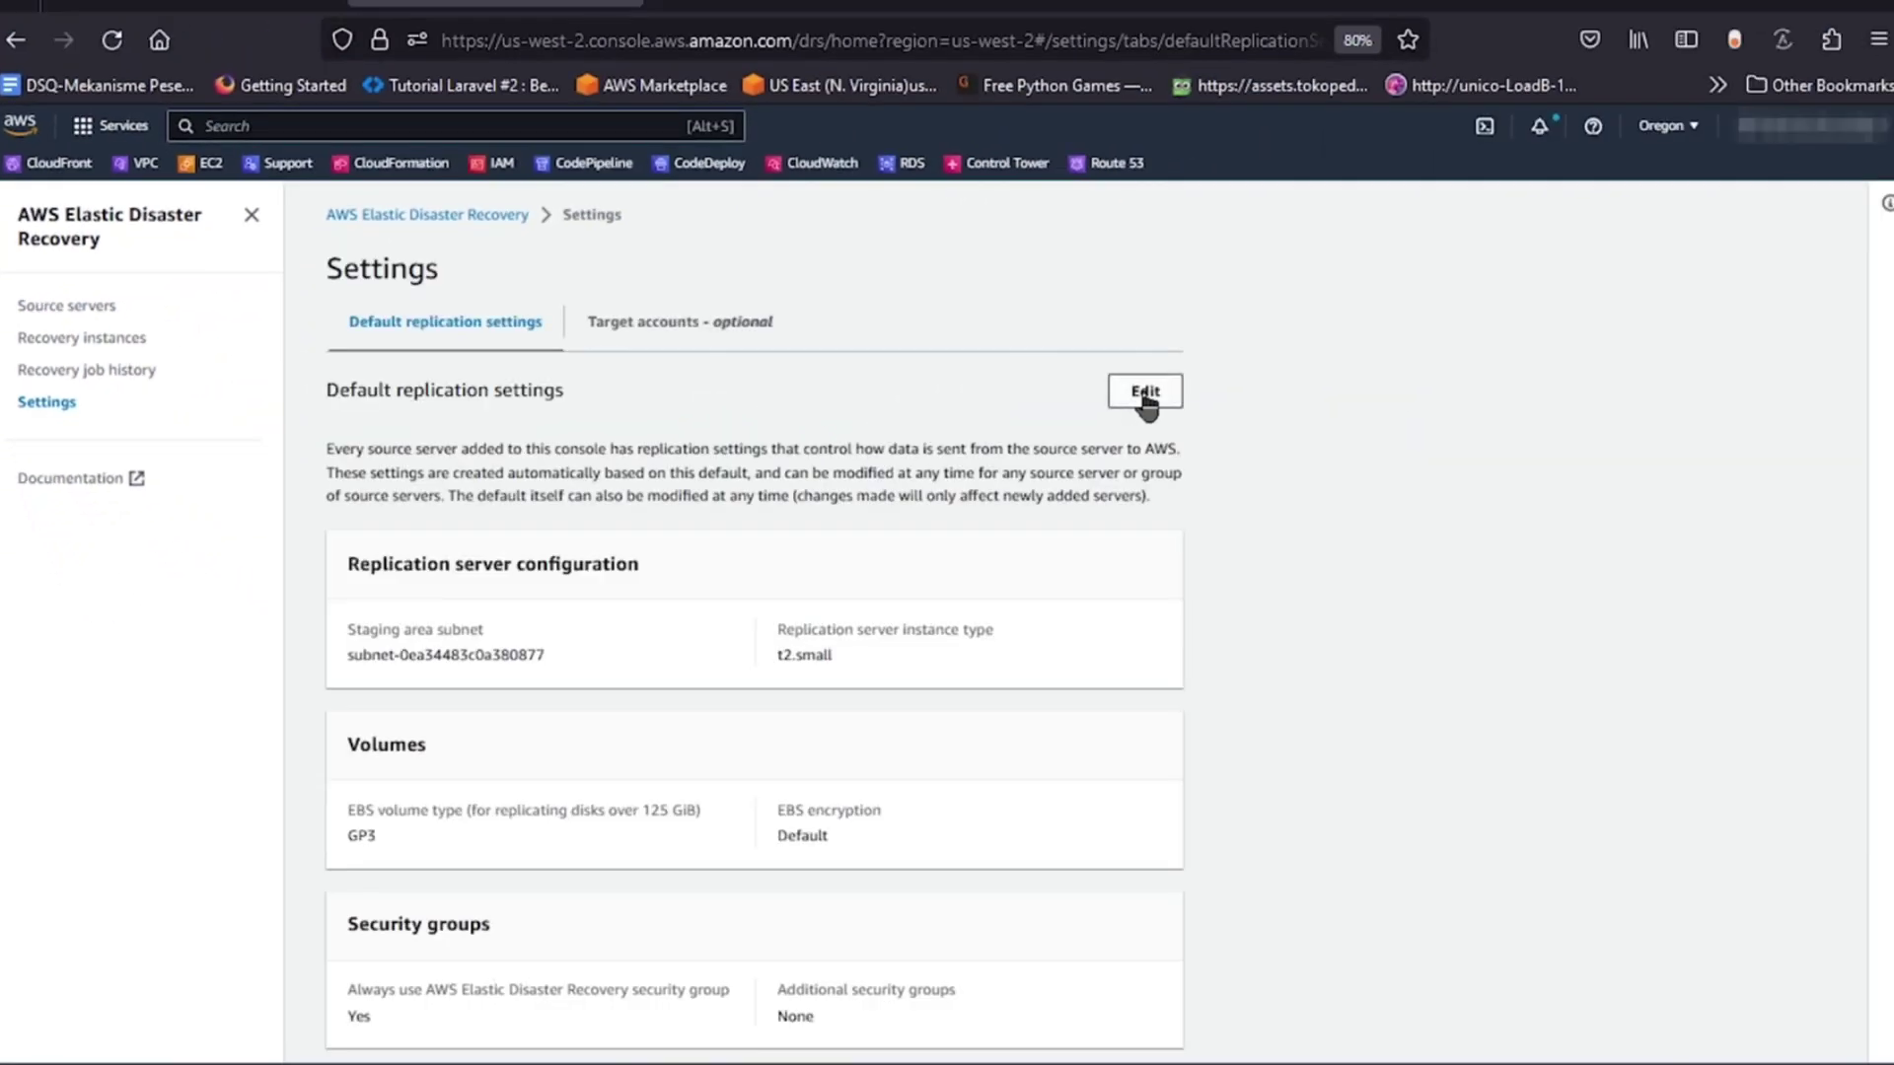
{"action": "left_click", "coordinate": [1145, 393]}
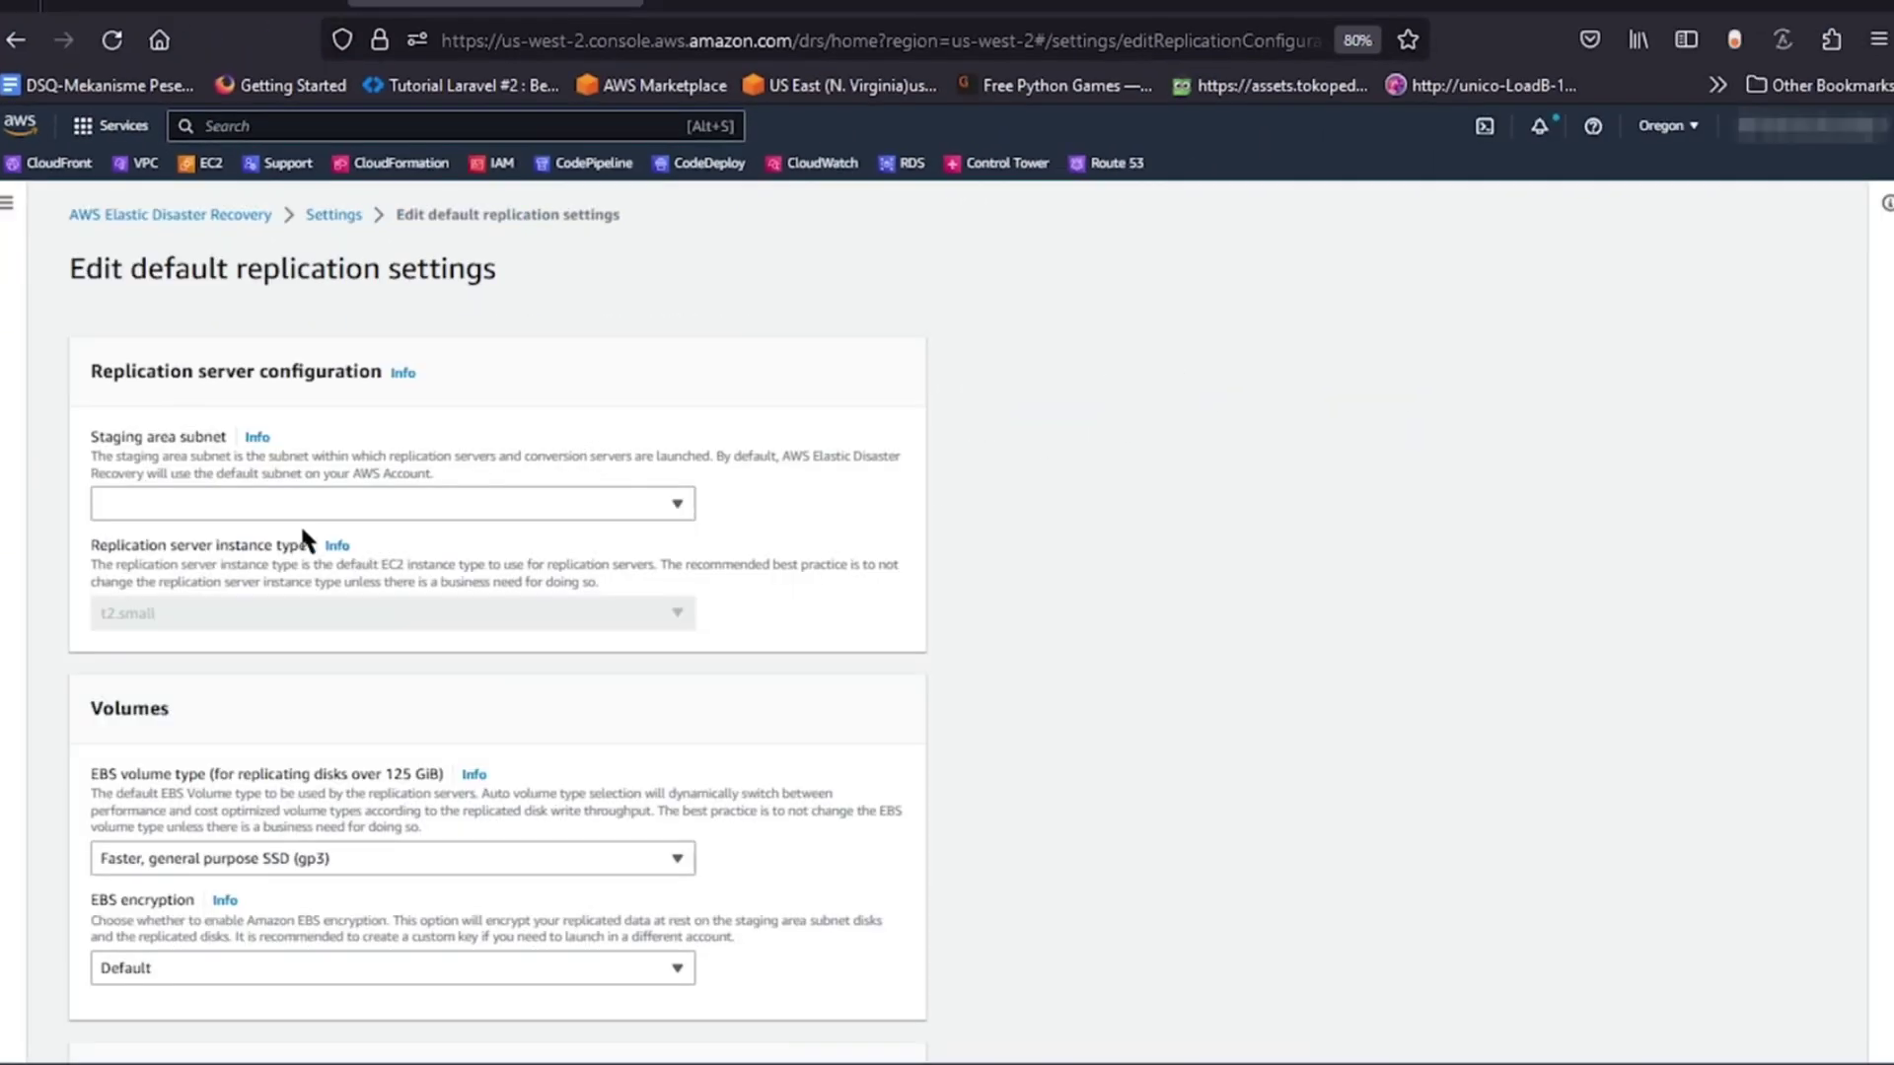
Choose PUBLIC-A-{VPC-EJI} as the staging area subnet.
{"action": "left_click", "coordinate": [318, 518]}
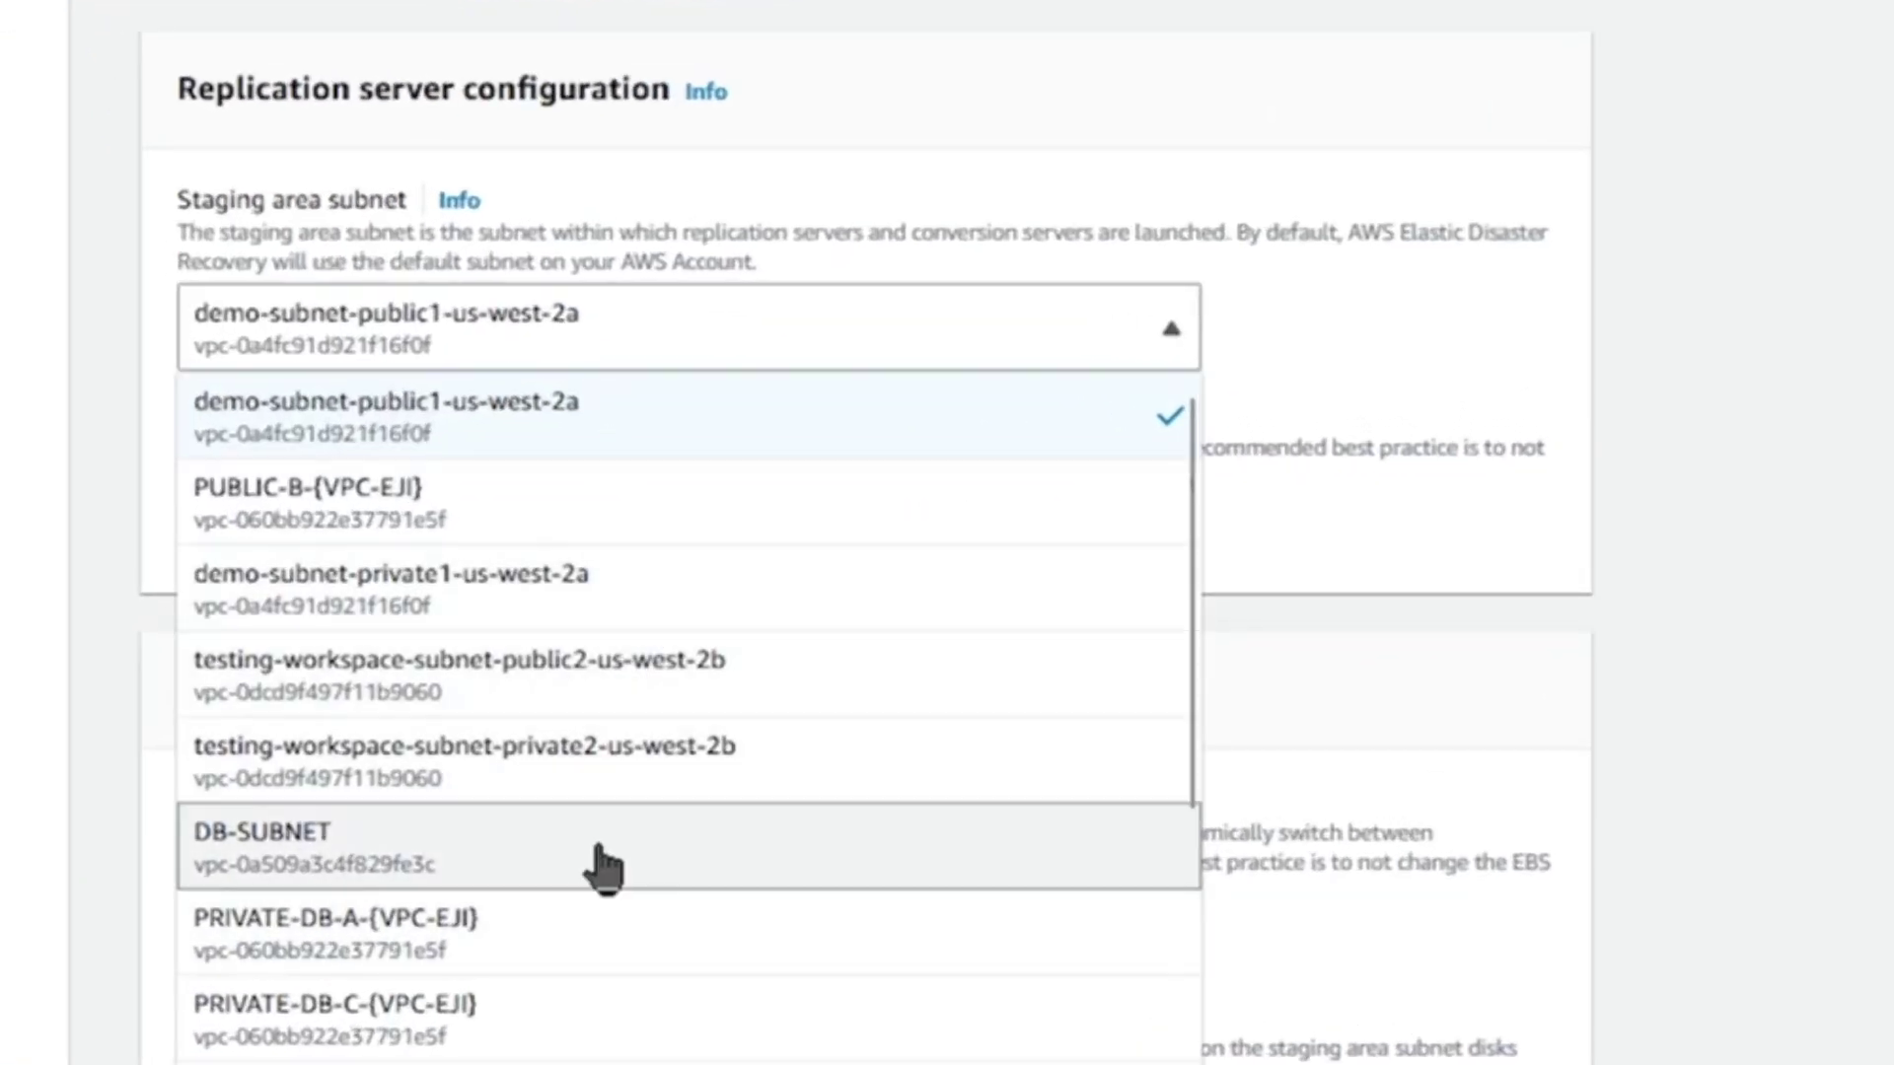
{"action": "key", "text": "Down"}
{"action": "scroll", "coordinate": [681, 818], "scroll_direction": "down", "scroll_amount": 1}
{"action": "scroll", "coordinate": [681, 819], "scroll_direction": "down", "scroll_amount": 5}
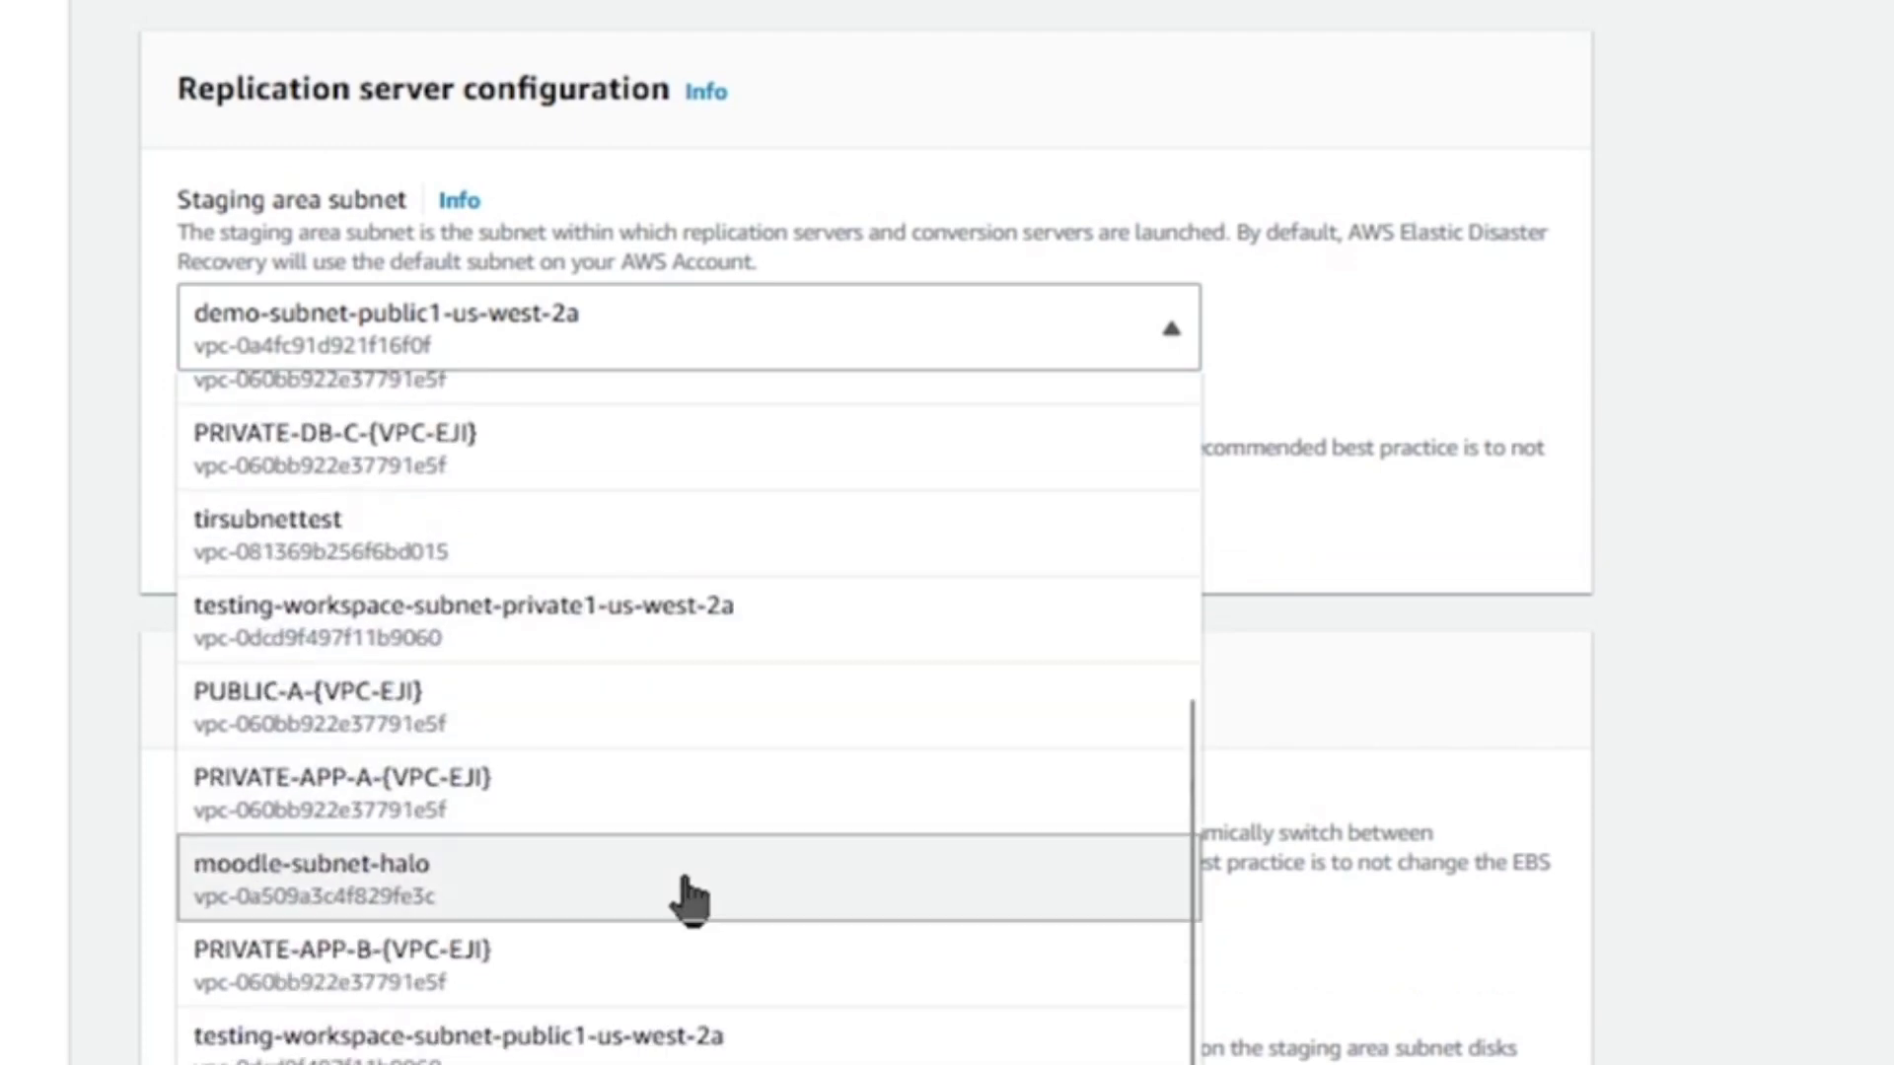
{"action": "left_click", "coordinate": [588, 717]}
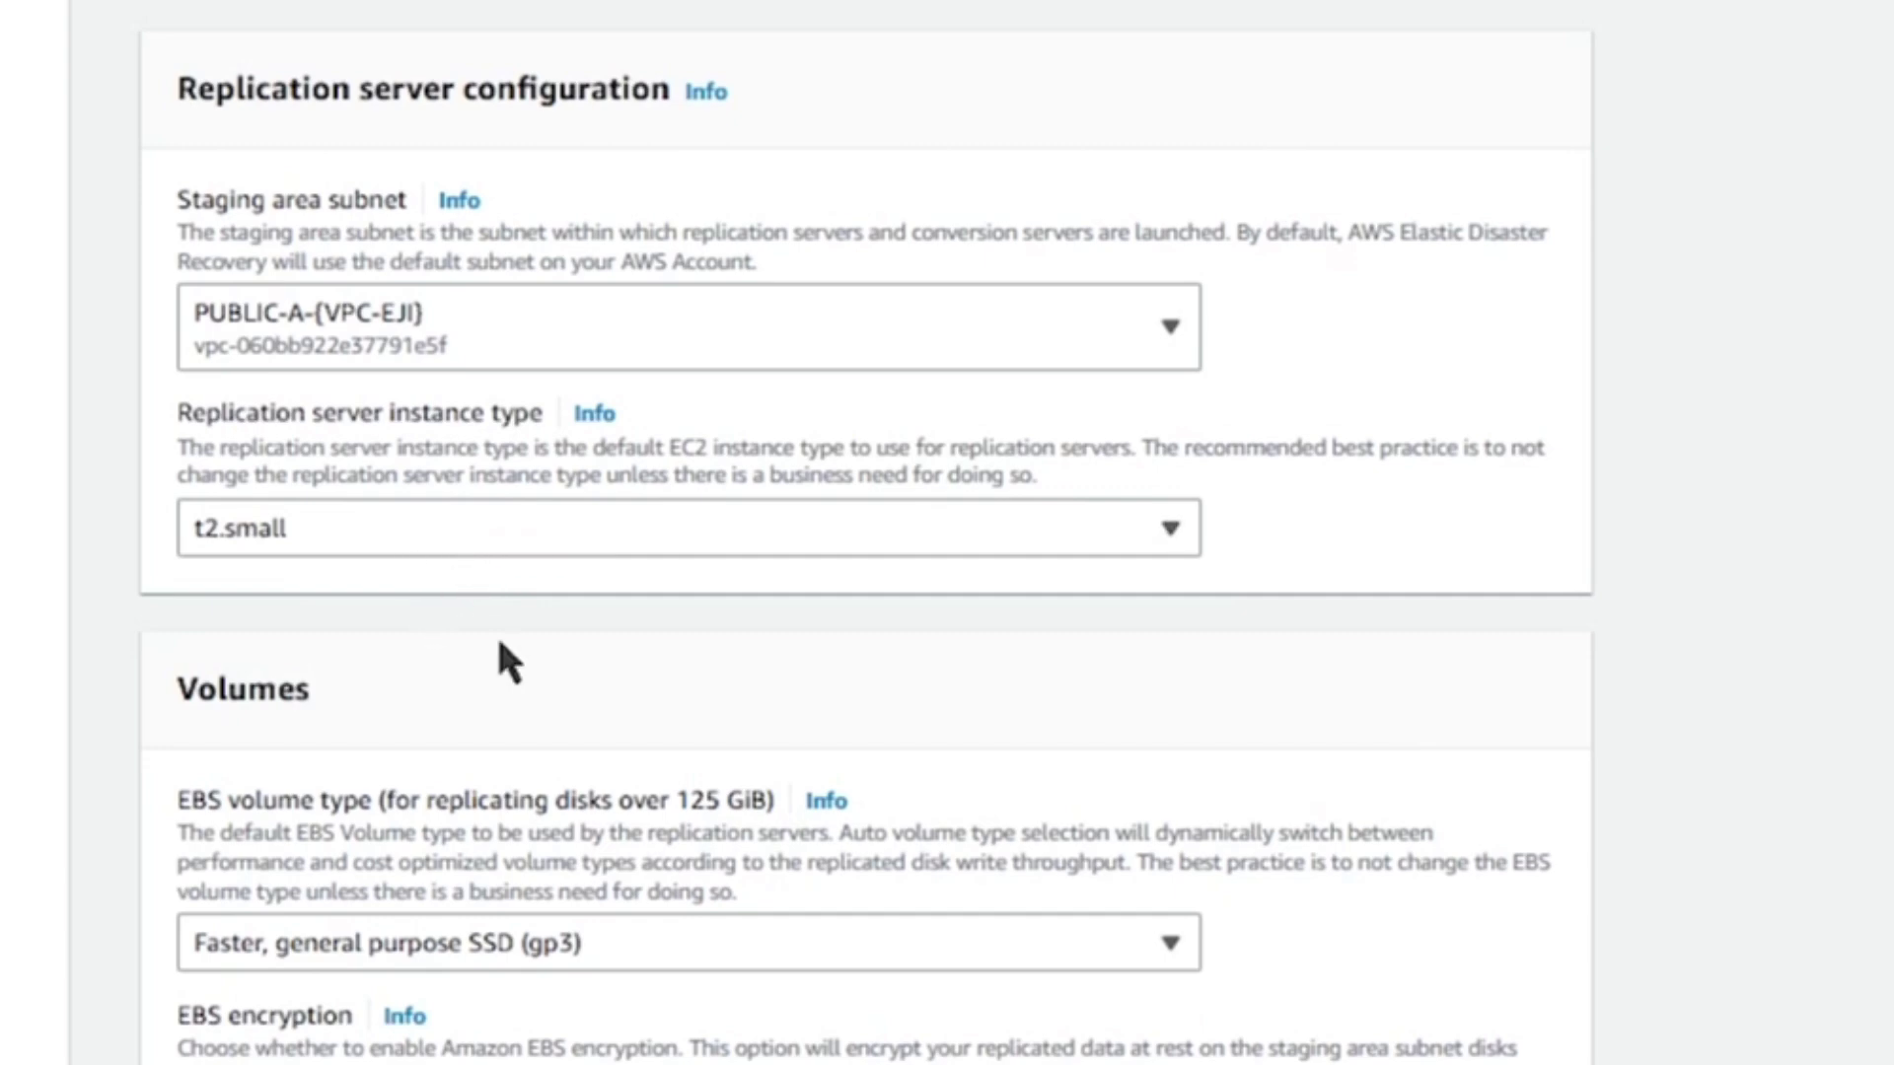
{"action": "scroll", "coordinate": [574, 693], "scroll_direction": "down", "scroll_amount": 2}
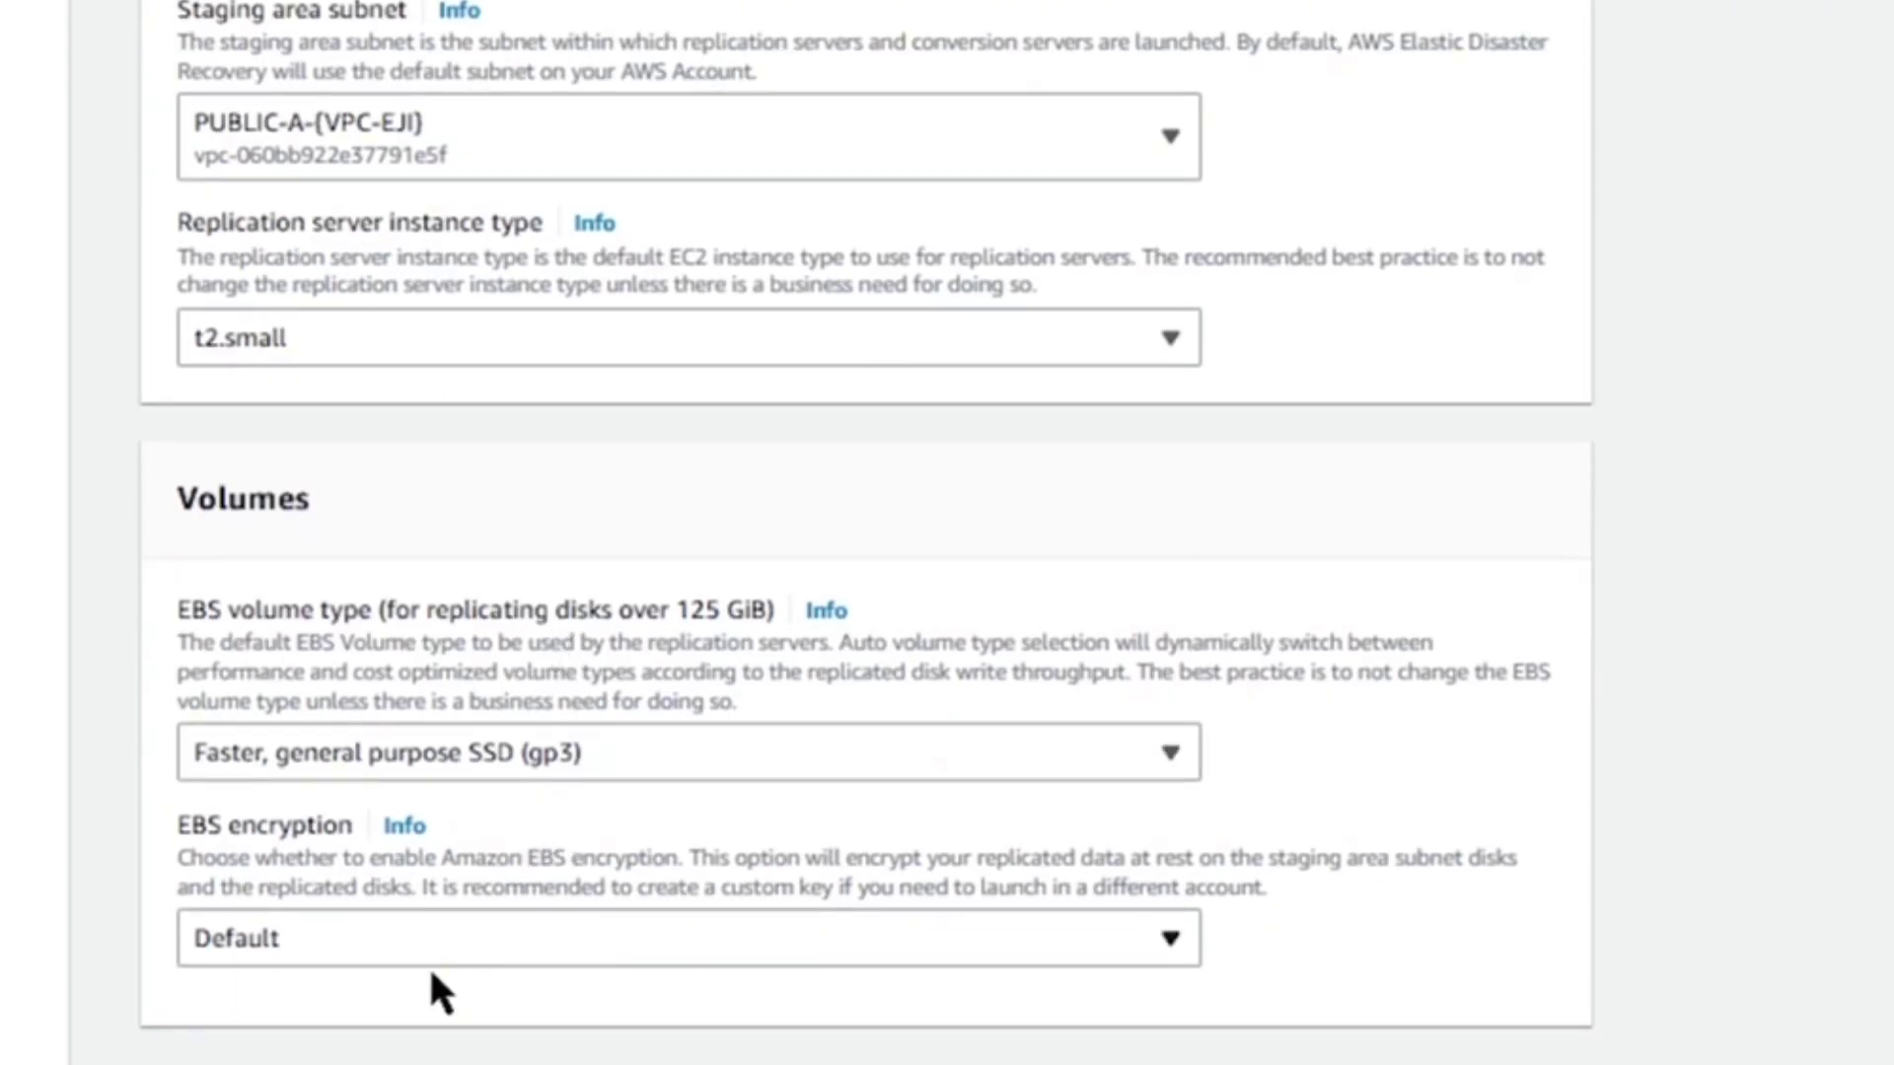
{"action": "left_click", "coordinate": [441, 782]}
{"action": "left_click", "coordinate": [444, 890]}
{"action": "scroll", "coordinate": [528, 909], "scroll_direction": "down", "scroll_amount": 2}
{"action": "left_click", "coordinate": [329, 754]}
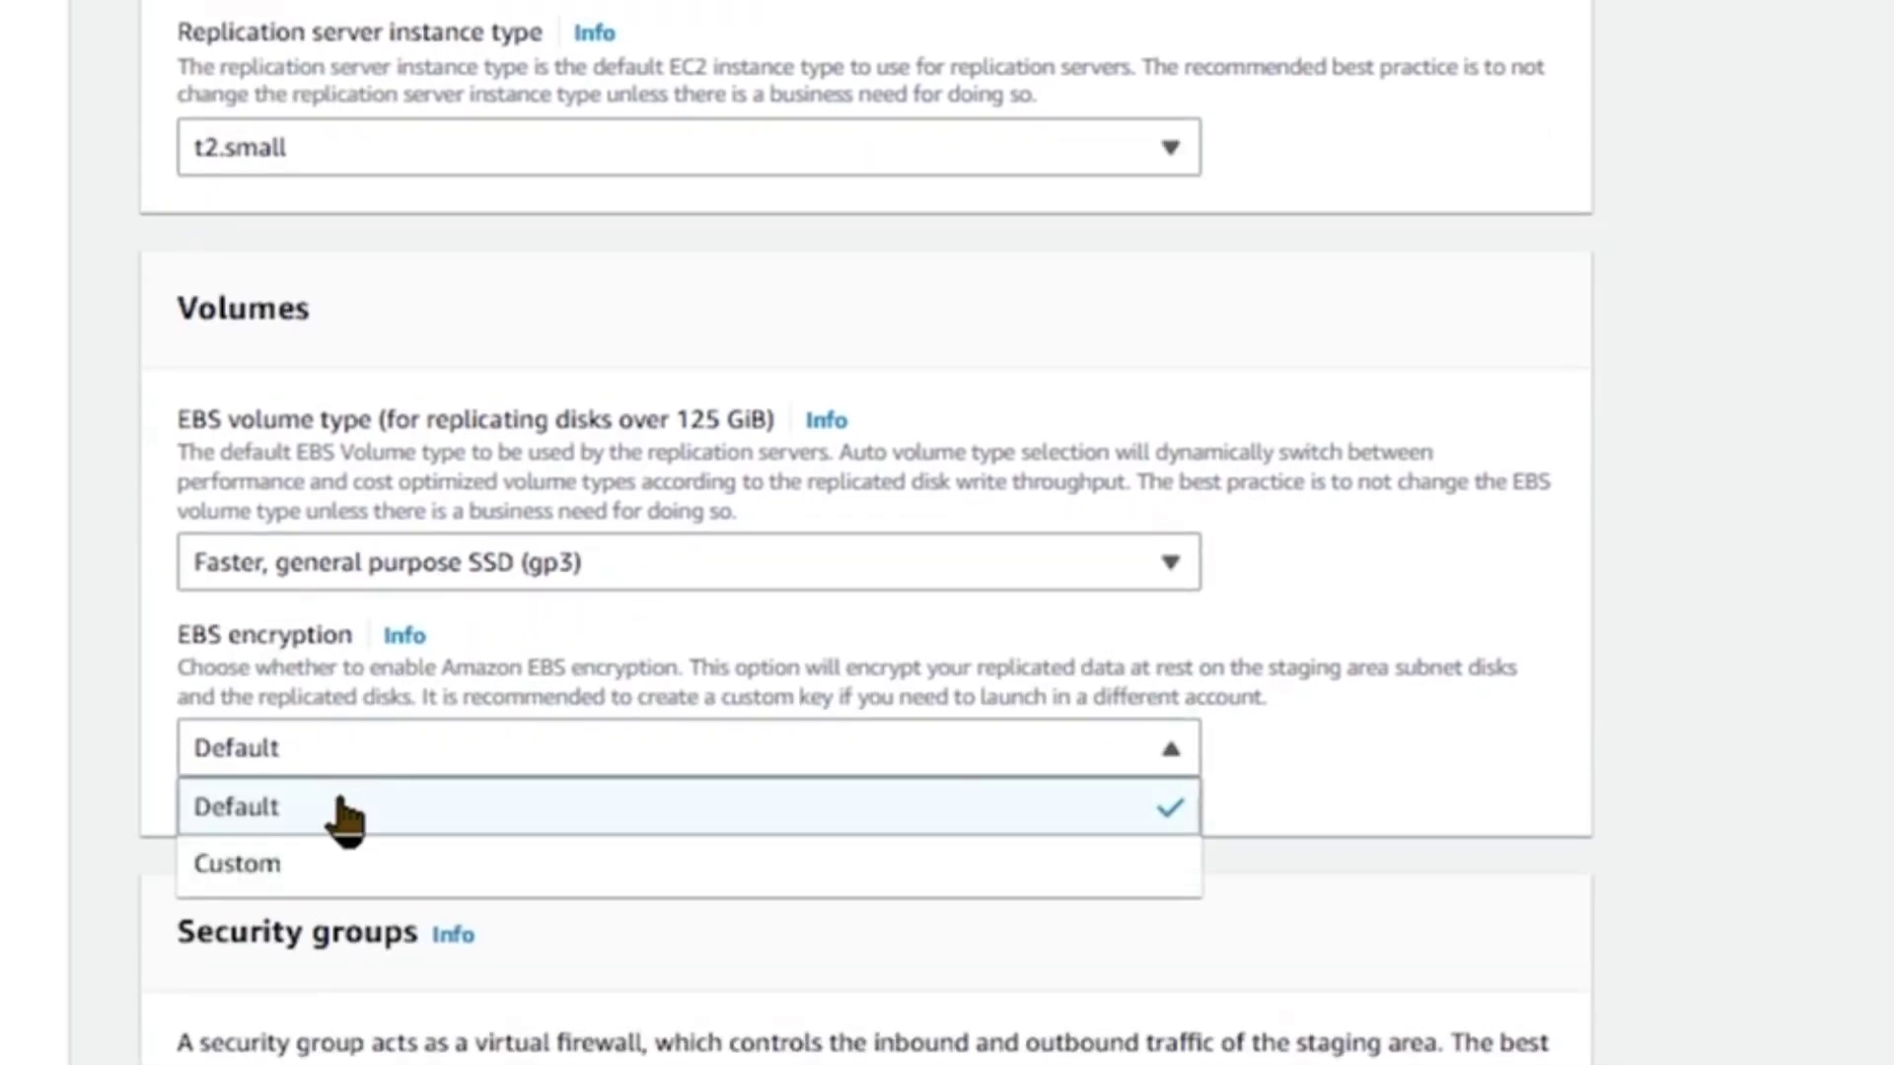
{"action": "left_click", "coordinate": [345, 819]}
{"action": "scroll", "coordinate": [495, 838], "scroll_direction": "down", "scroll_amount": 4}
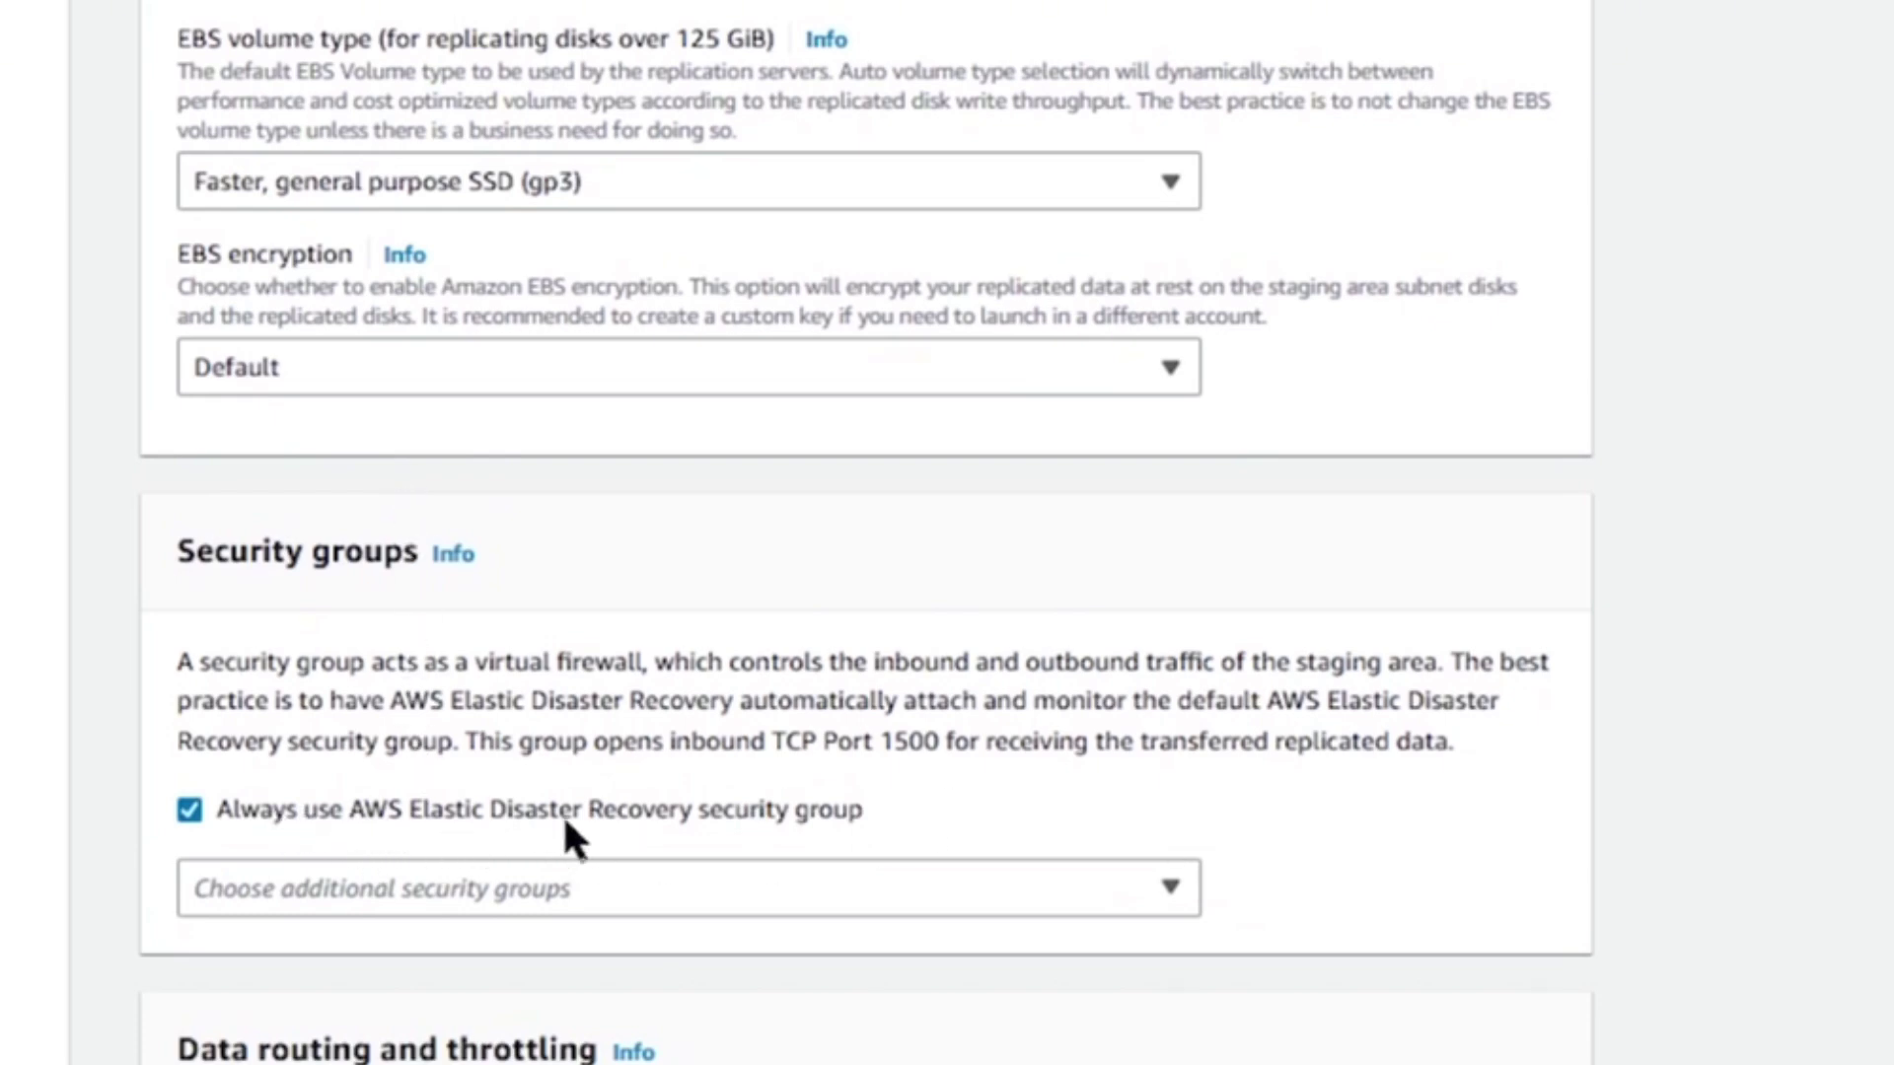
{"action": "scroll", "coordinate": [951, 782], "scroll_direction": "down", "scroll_amount": 8}
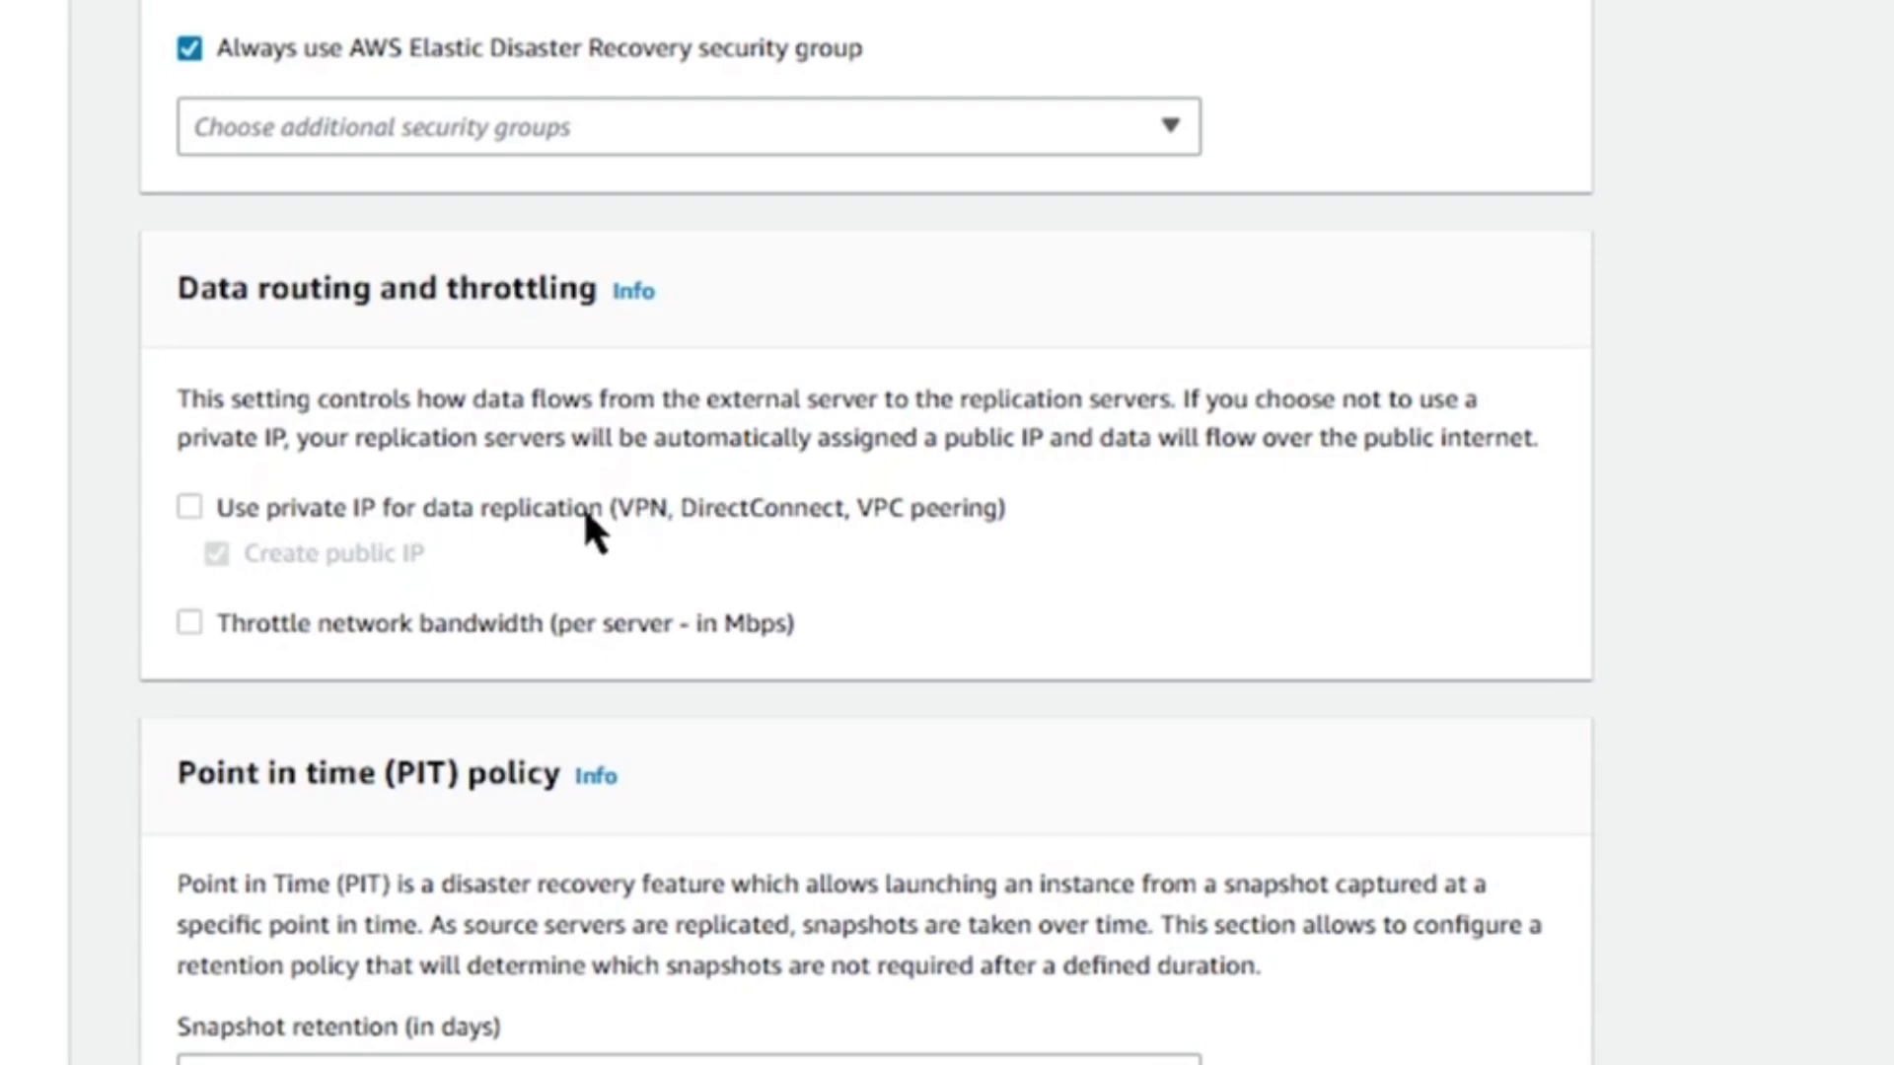
{"action": "left_click", "coordinate": [191, 506]}
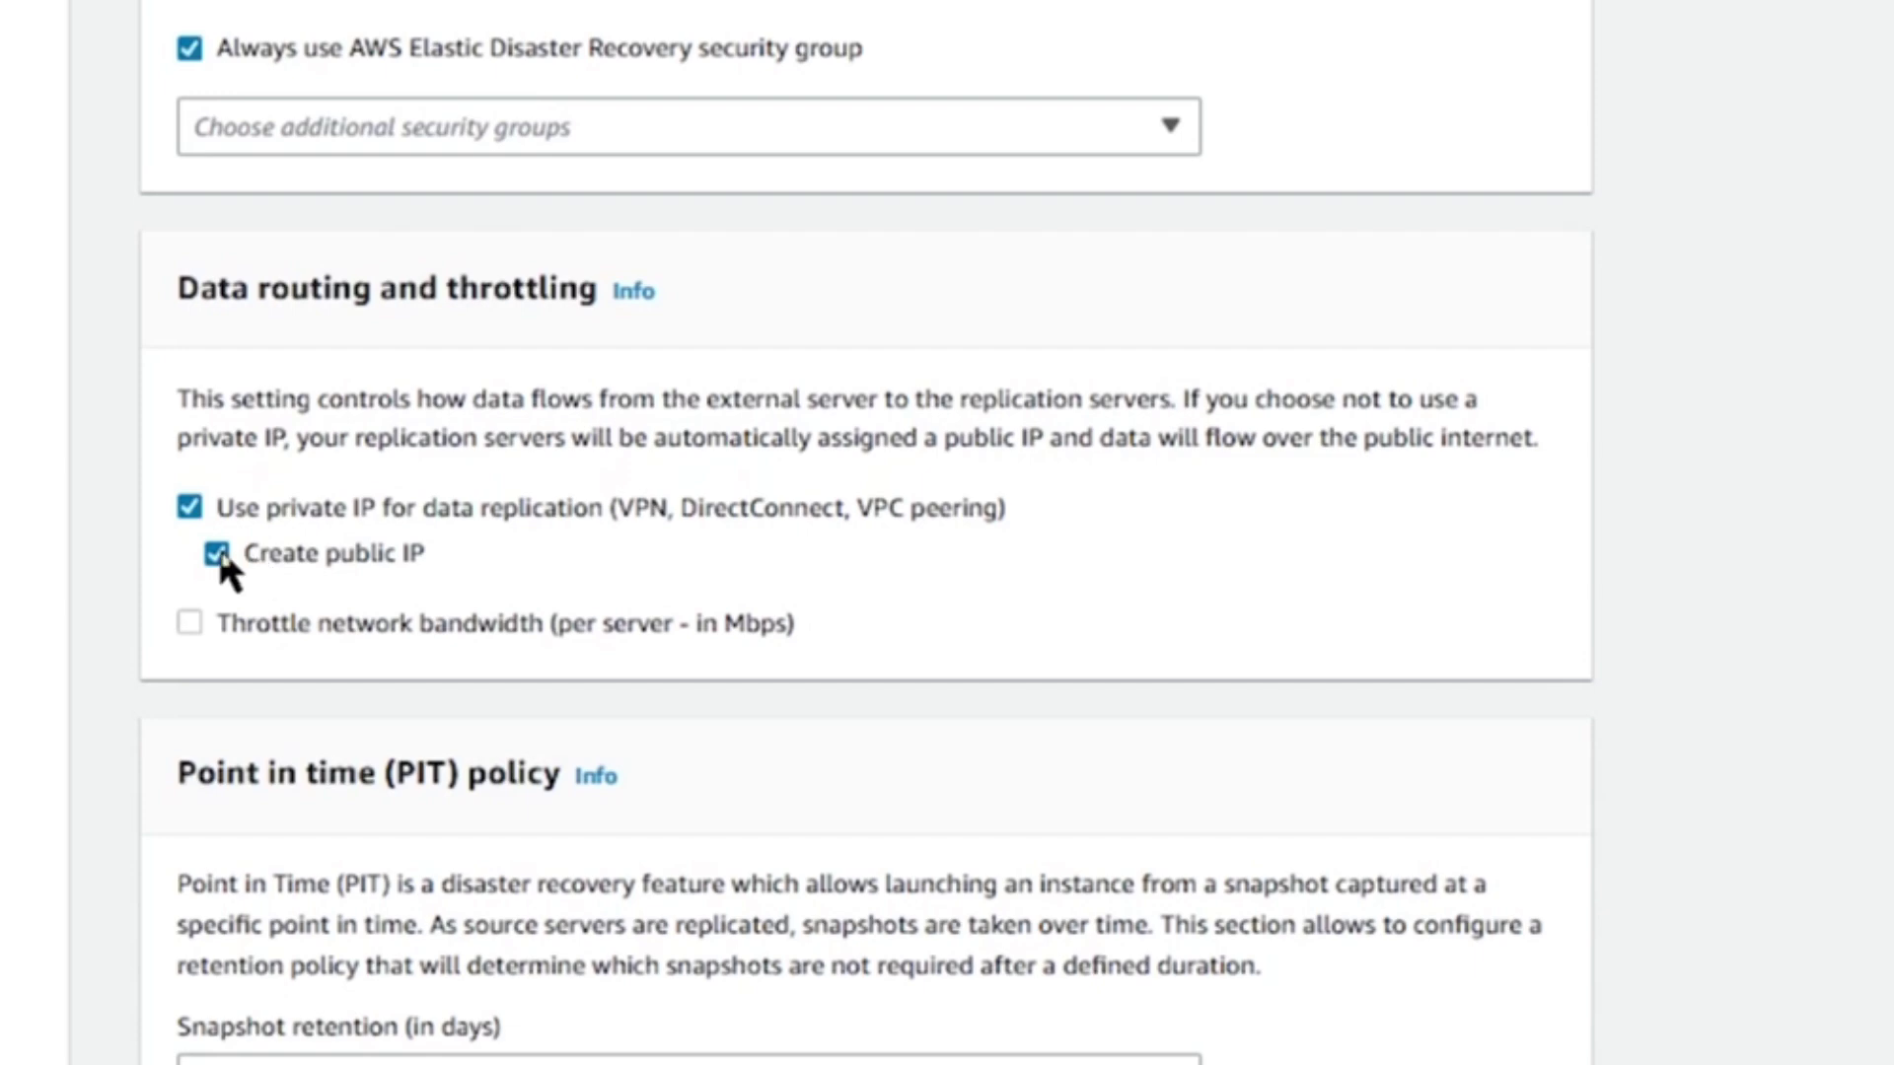
{"action": "left_click", "coordinate": [220, 556]}
{"action": "left_click", "coordinate": [219, 557]}
{"action": "left_click", "coordinate": [191, 508]}
{"action": "scroll", "coordinate": [533, 705], "scroll_direction": "down", "scroll_amount": 2}
{"action": "scroll", "coordinate": [554, 720], "scroll_direction": "down", "scroll_amount": 3}
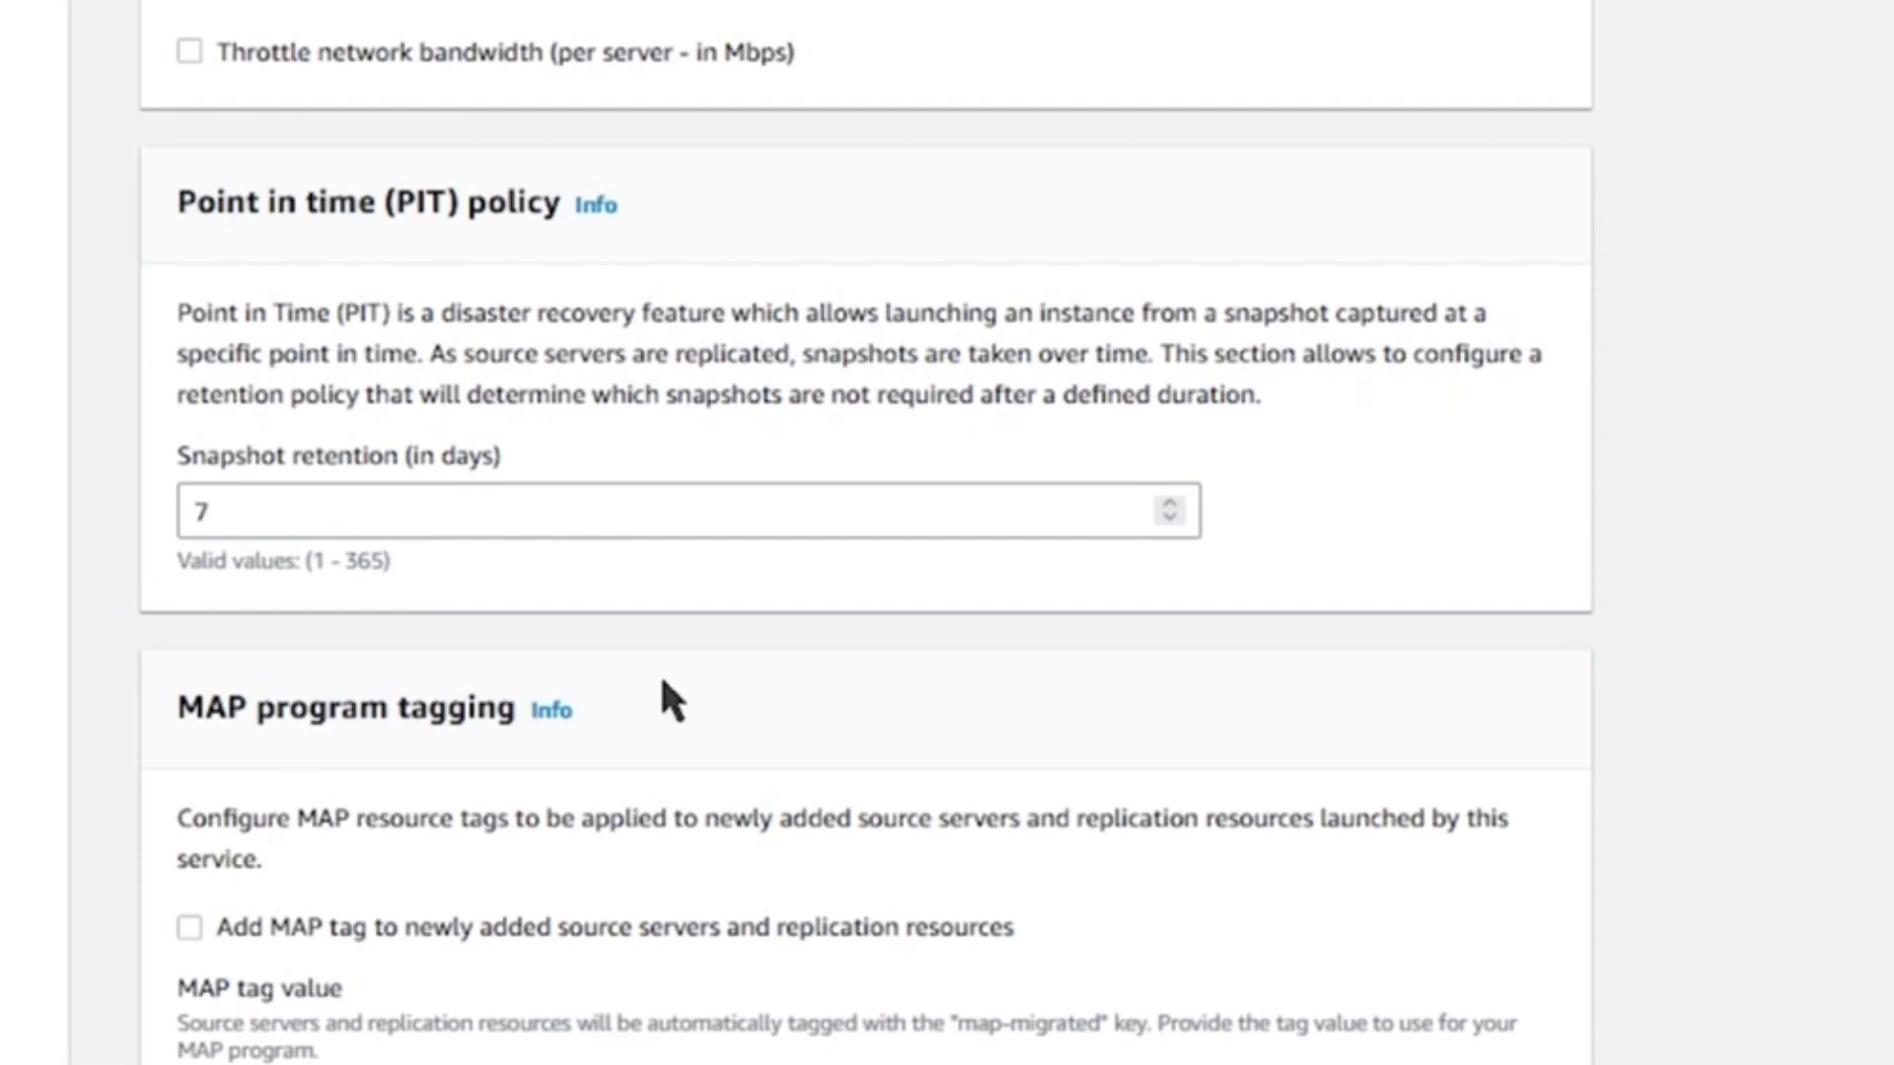
{"action": "scroll", "coordinate": [662, 690], "scroll_direction": "down", "scroll_amount": 5}
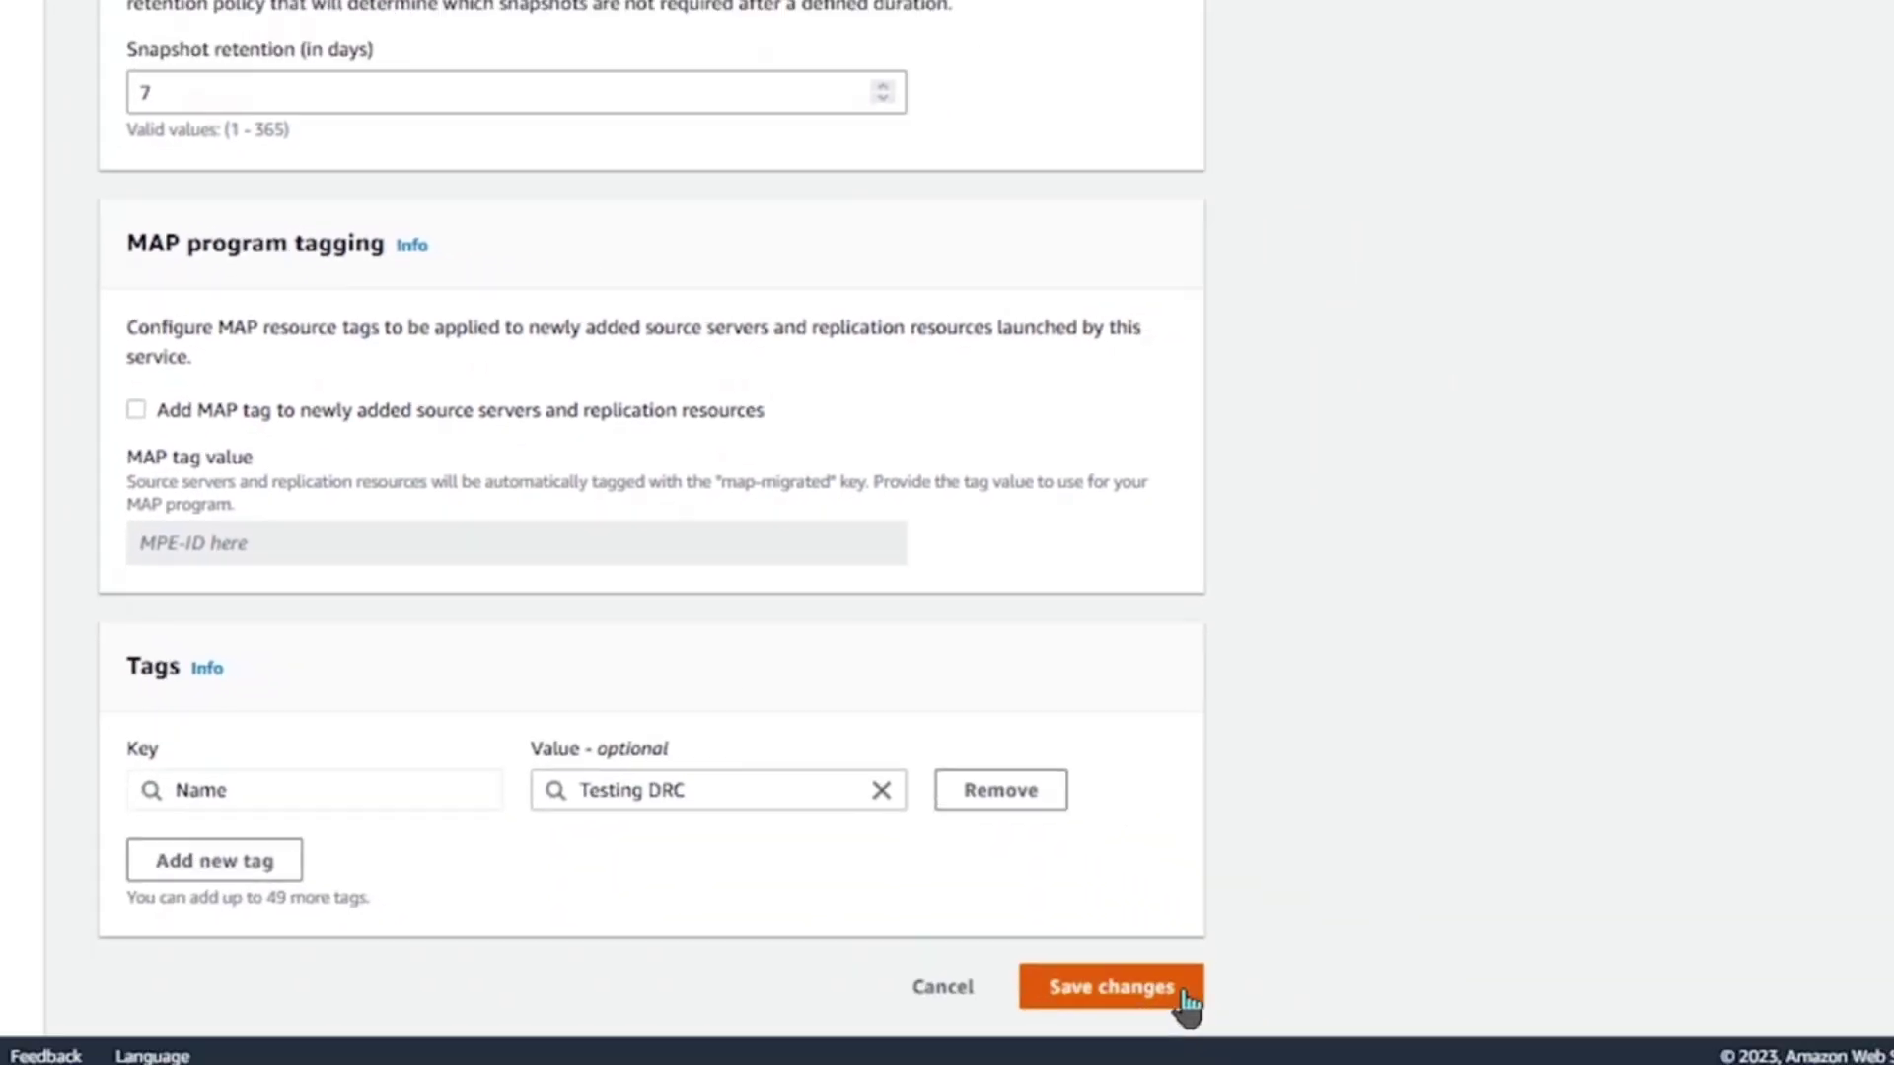
Save the default replication settings, go to Source servers, then switch to the IAM dashboard.
{"action": "left_click", "coordinate": [1159, 994]}
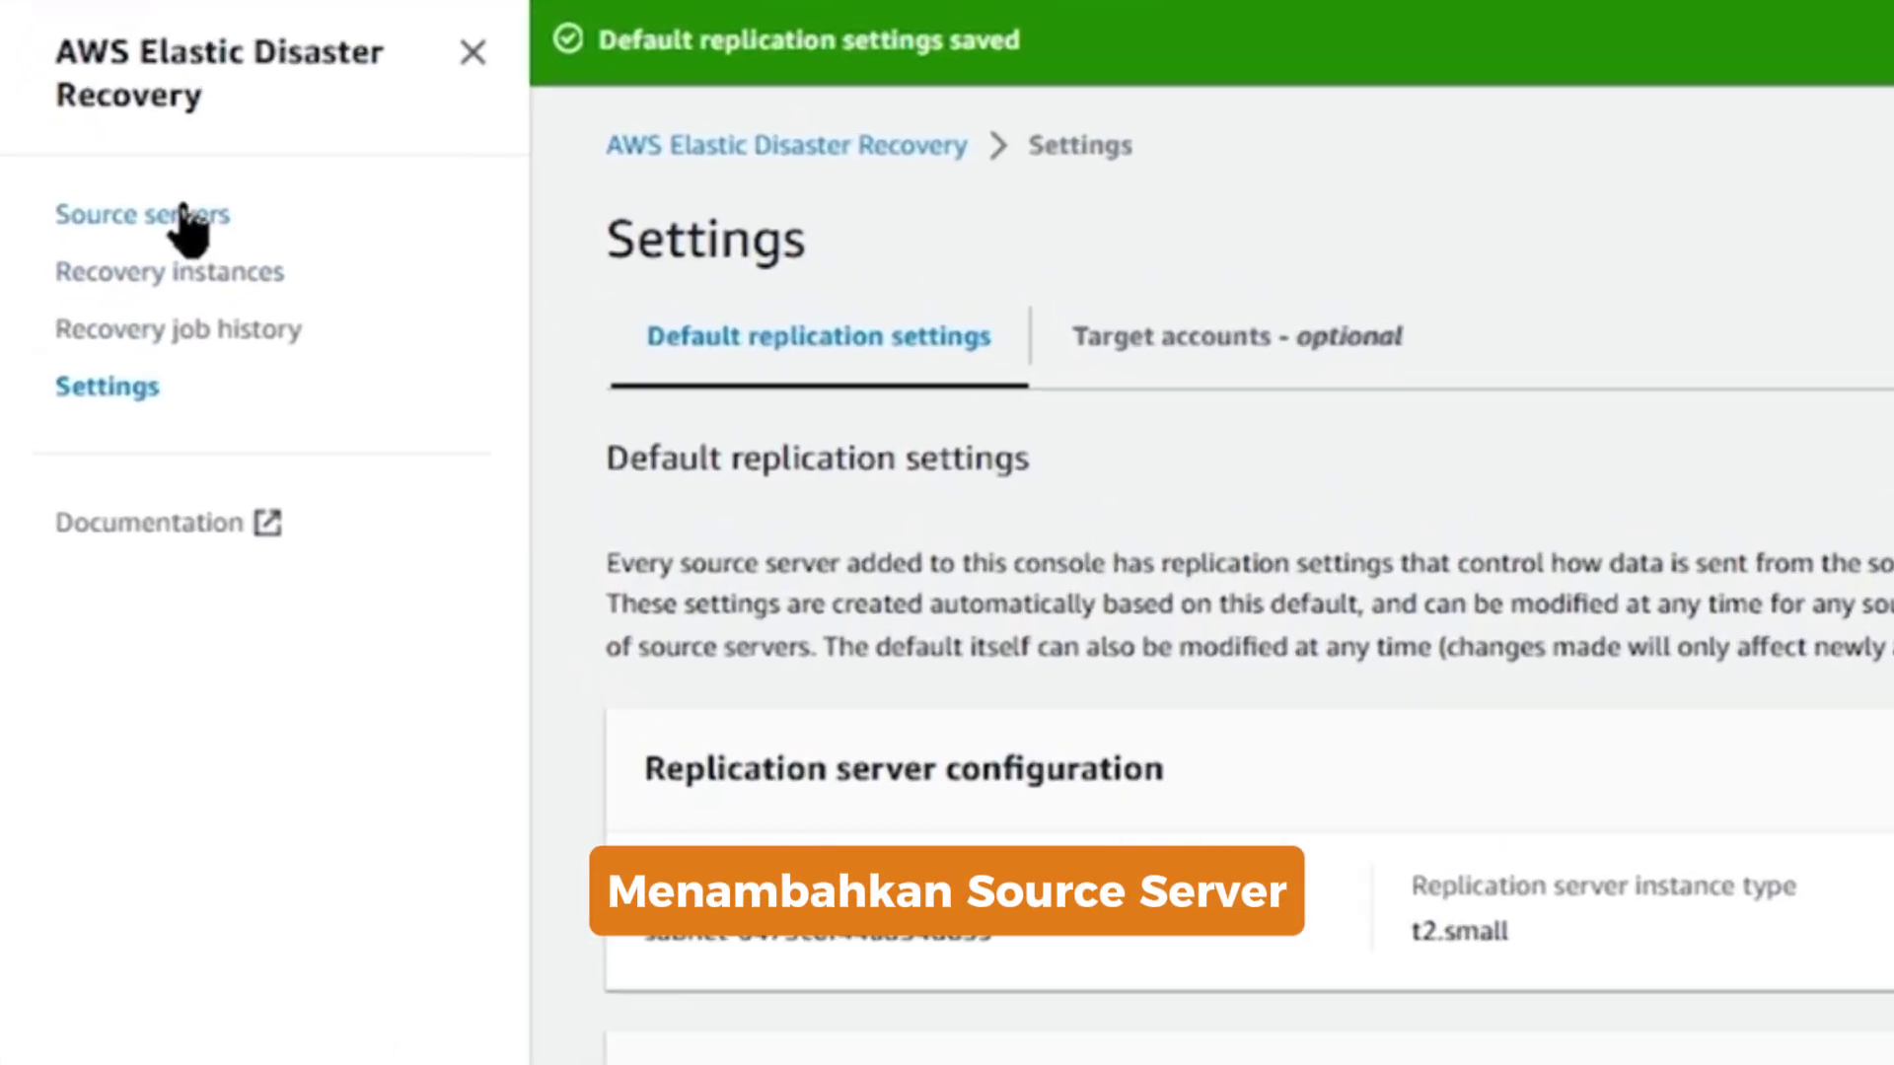
{"action": "left_click", "coordinate": [188, 217]}
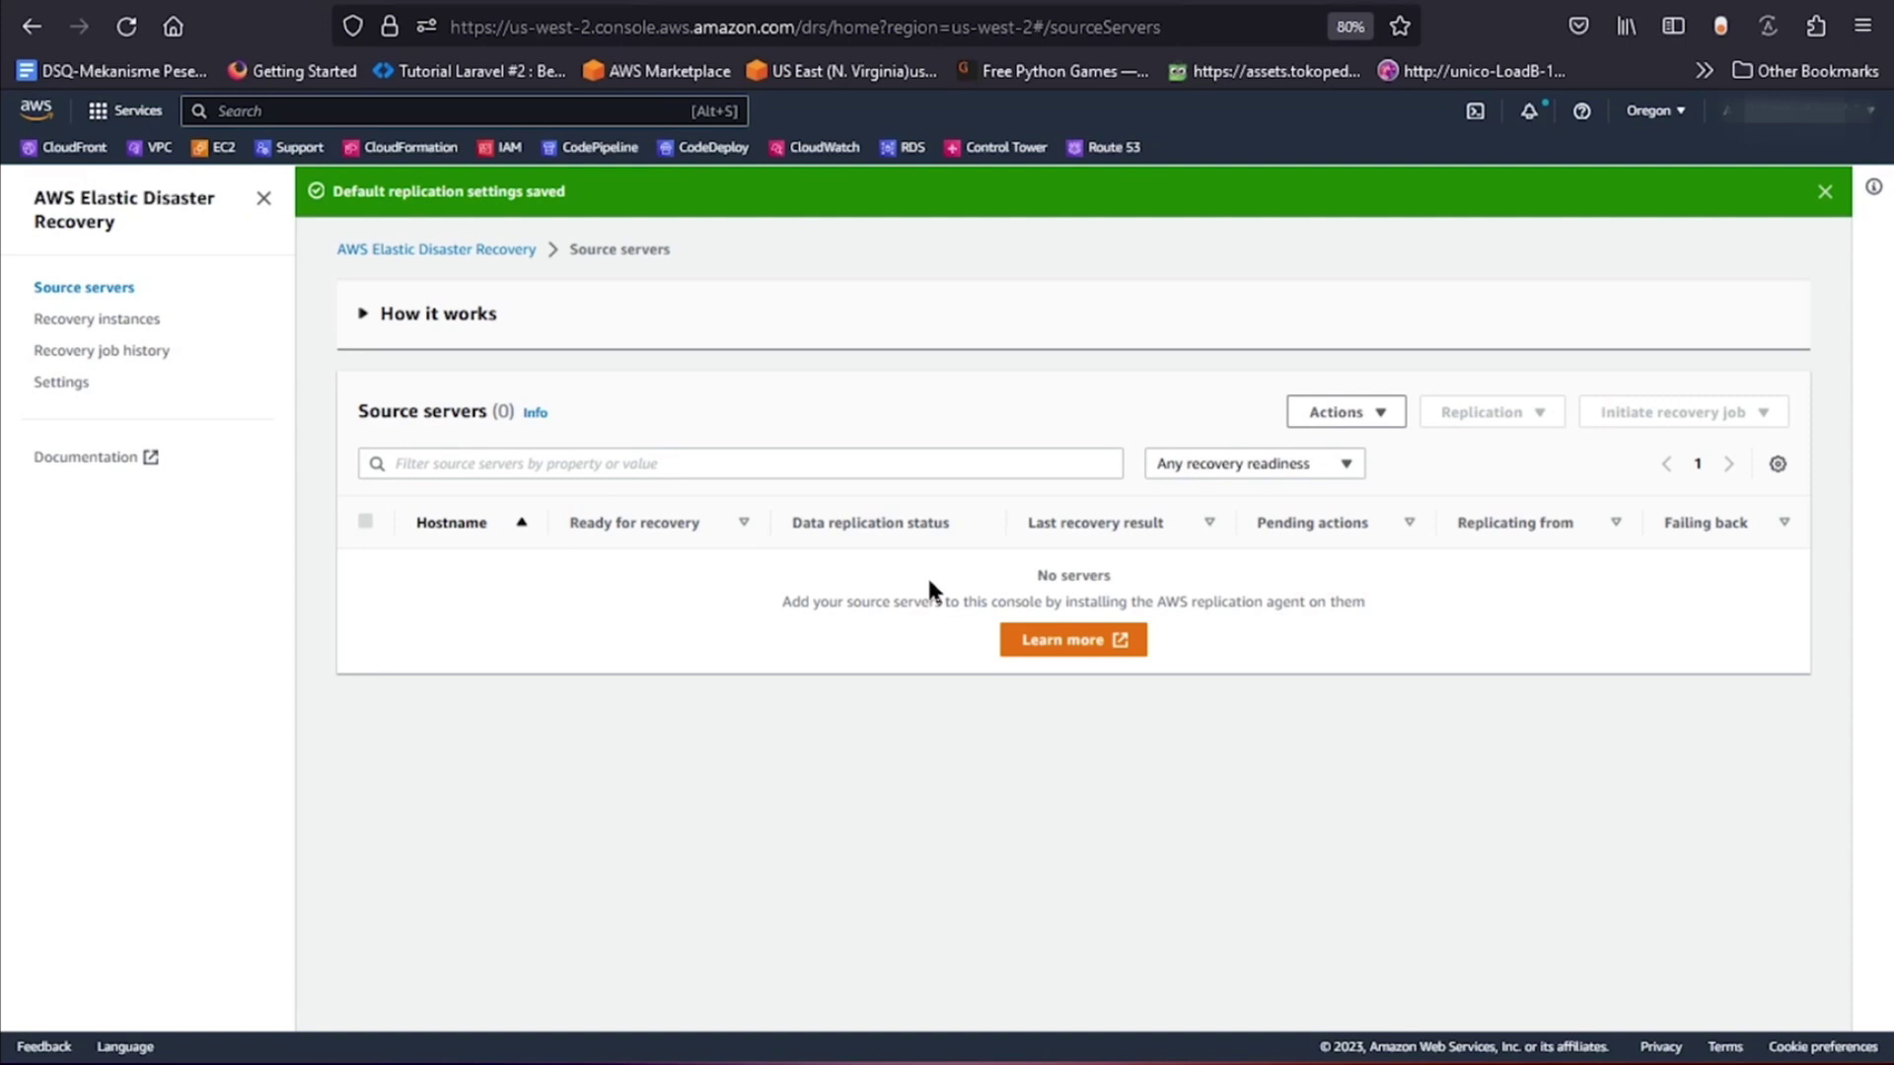
{"action": "key", "text": "ctrl+l"}
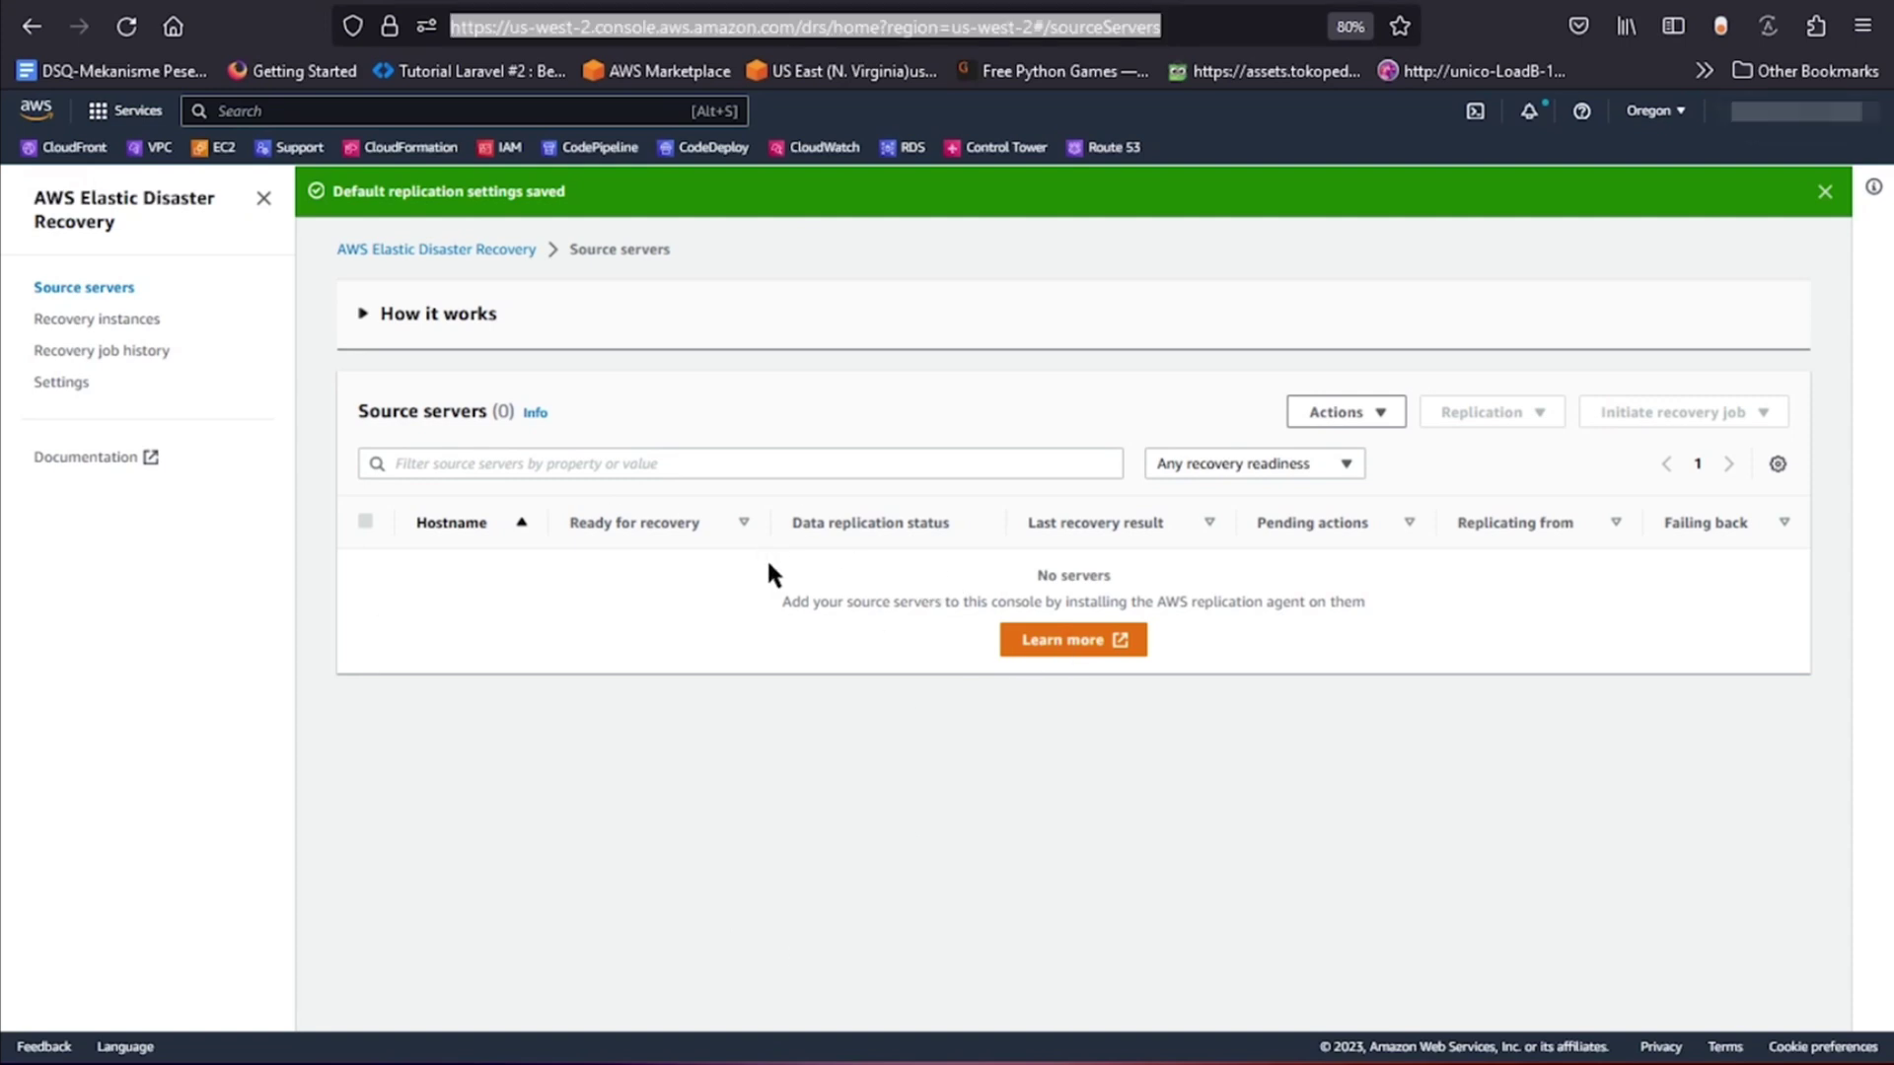
{"action": "middle_click", "coordinate": [501, 150]}
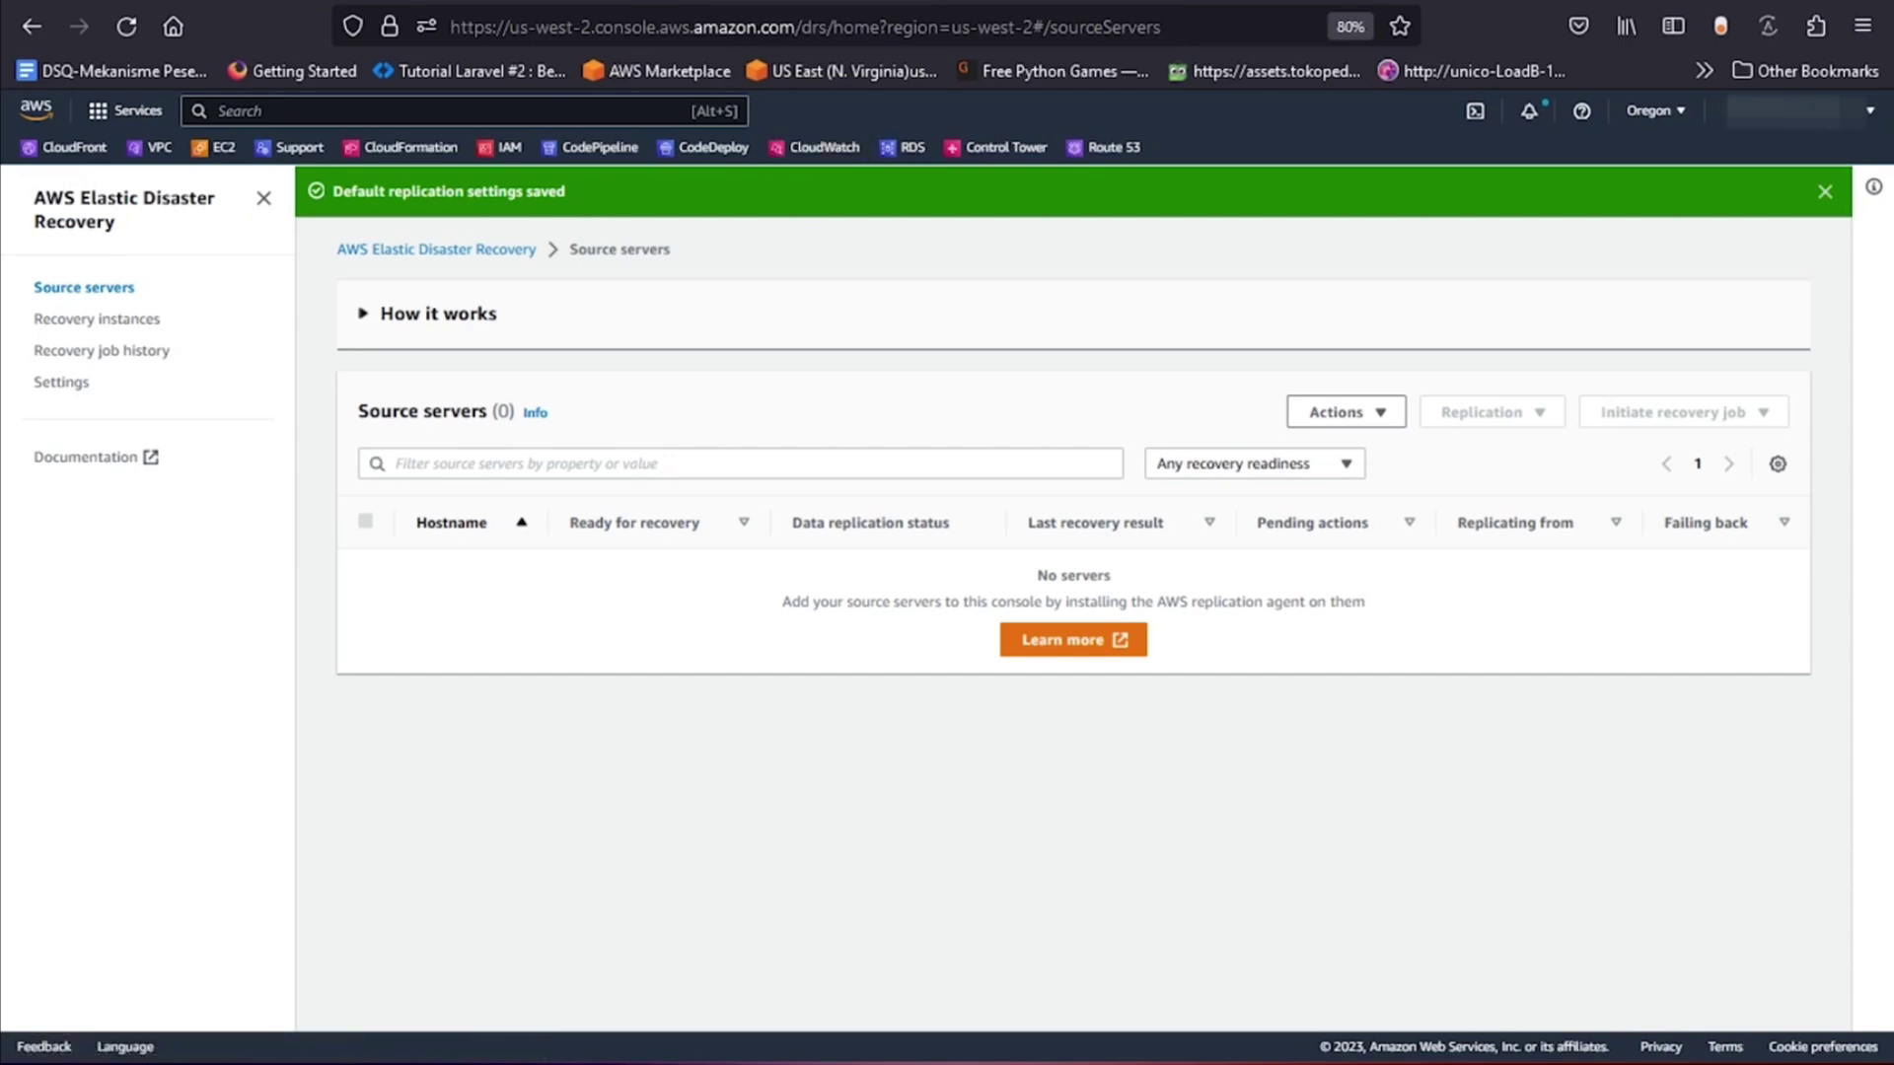
{"action": "key", "text": "ctrl+Tab"}
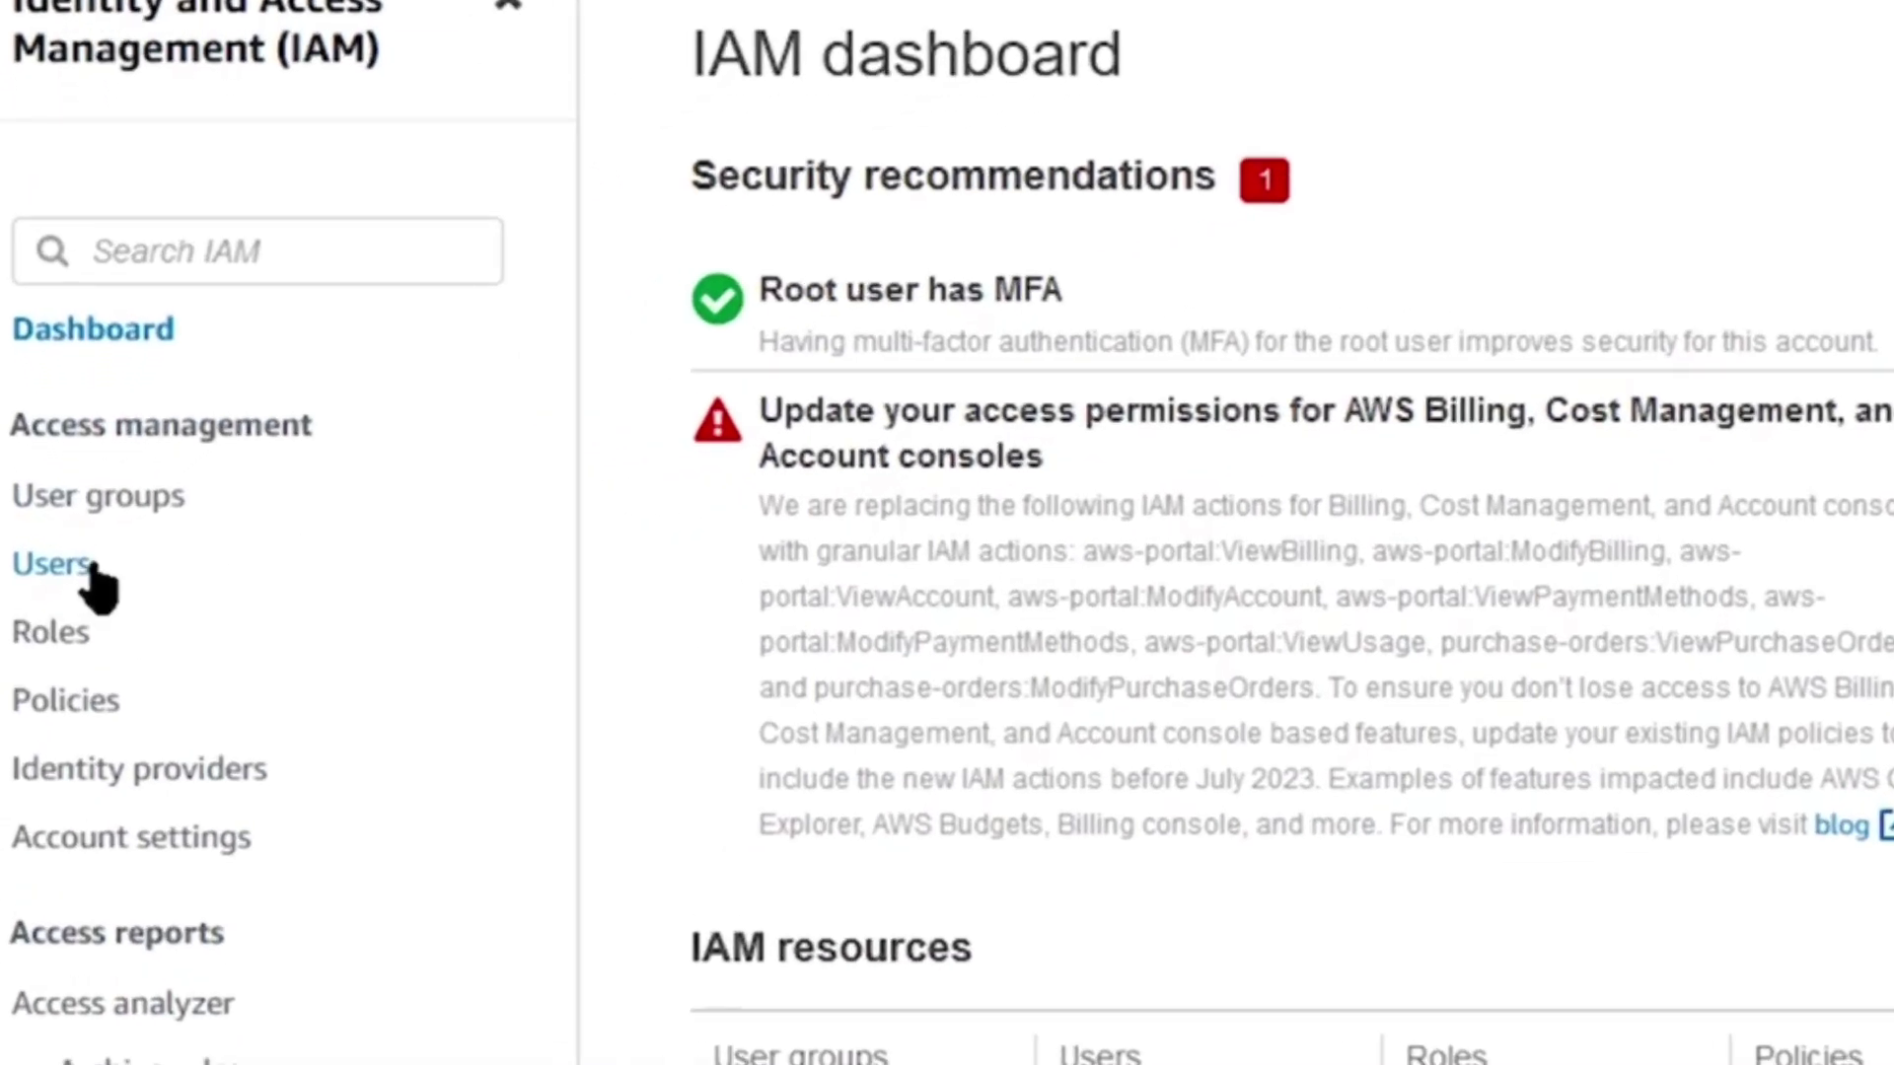
Start a new IAM user named drs-testing and continue to the permissions step.
{"action": "left_click", "coordinate": [85, 568]}
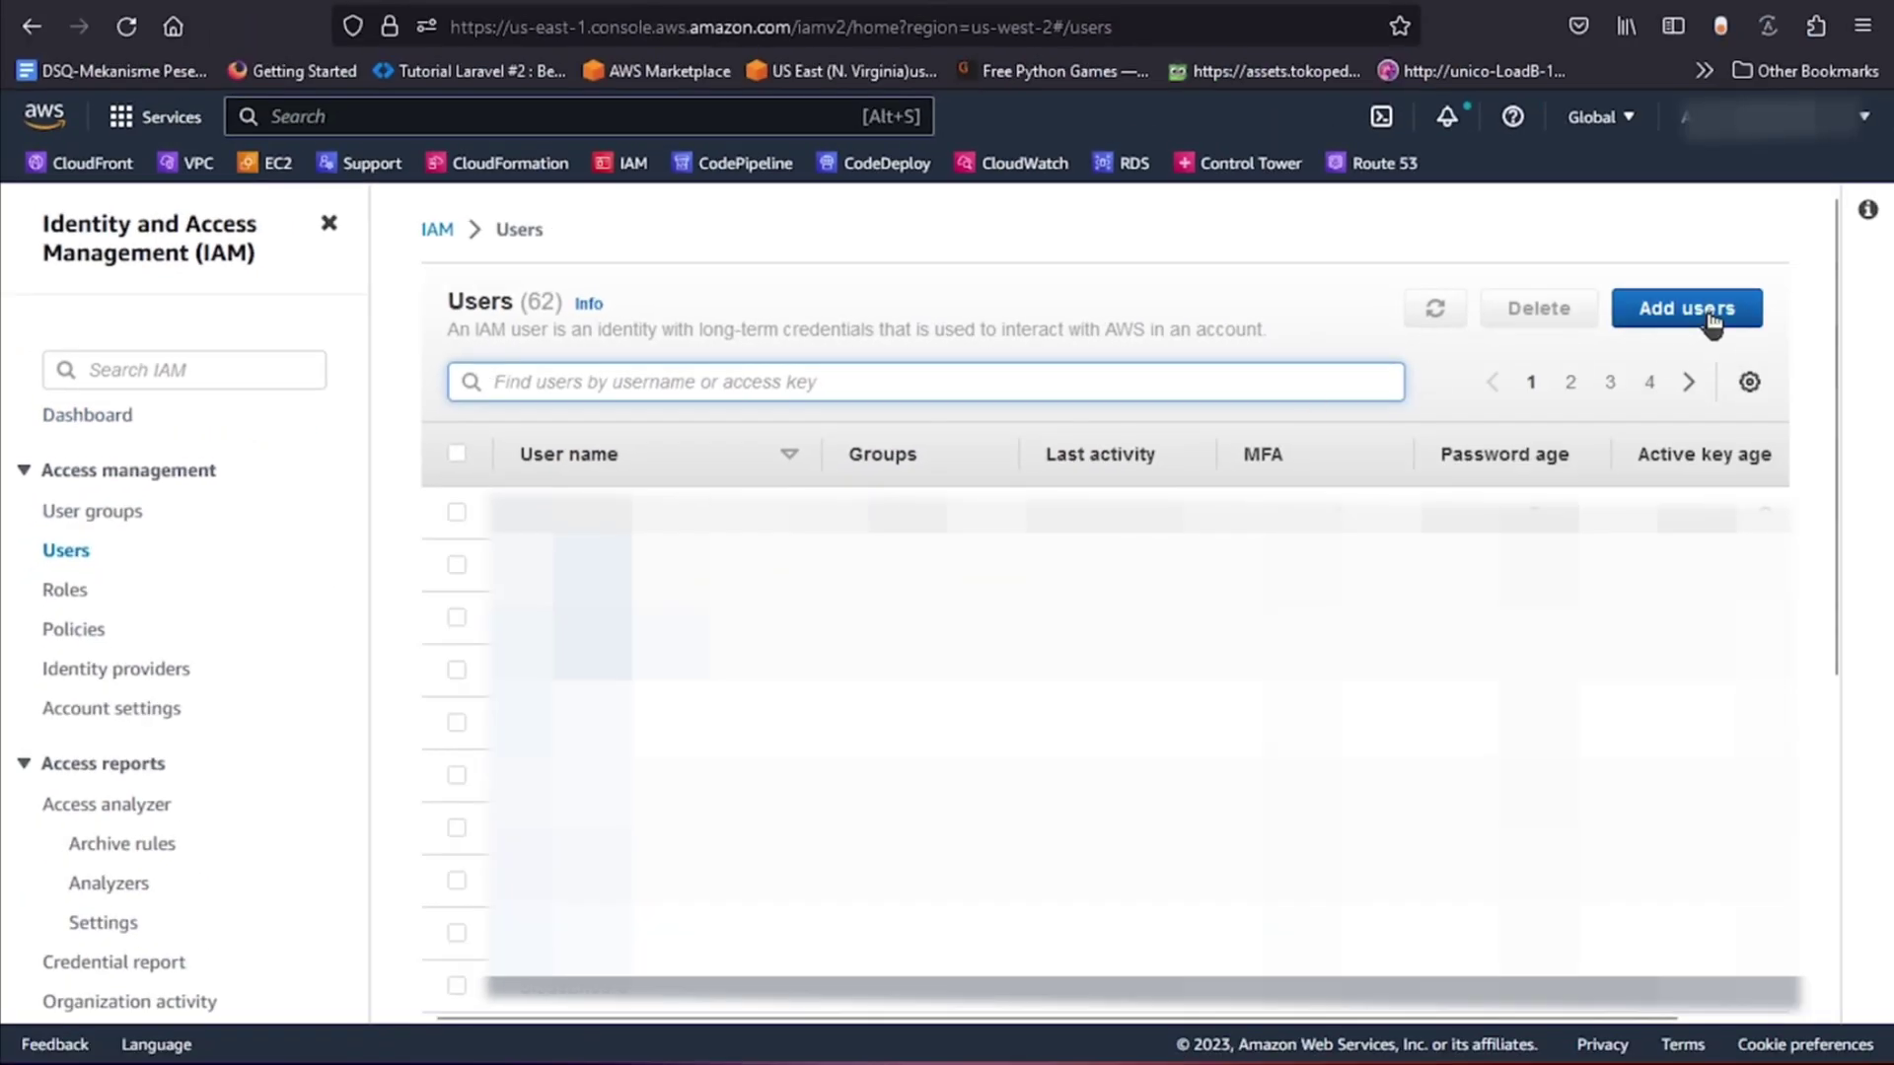
{"action": "left_click", "coordinate": [1711, 313]}
{"action": "type", "text": "d"}
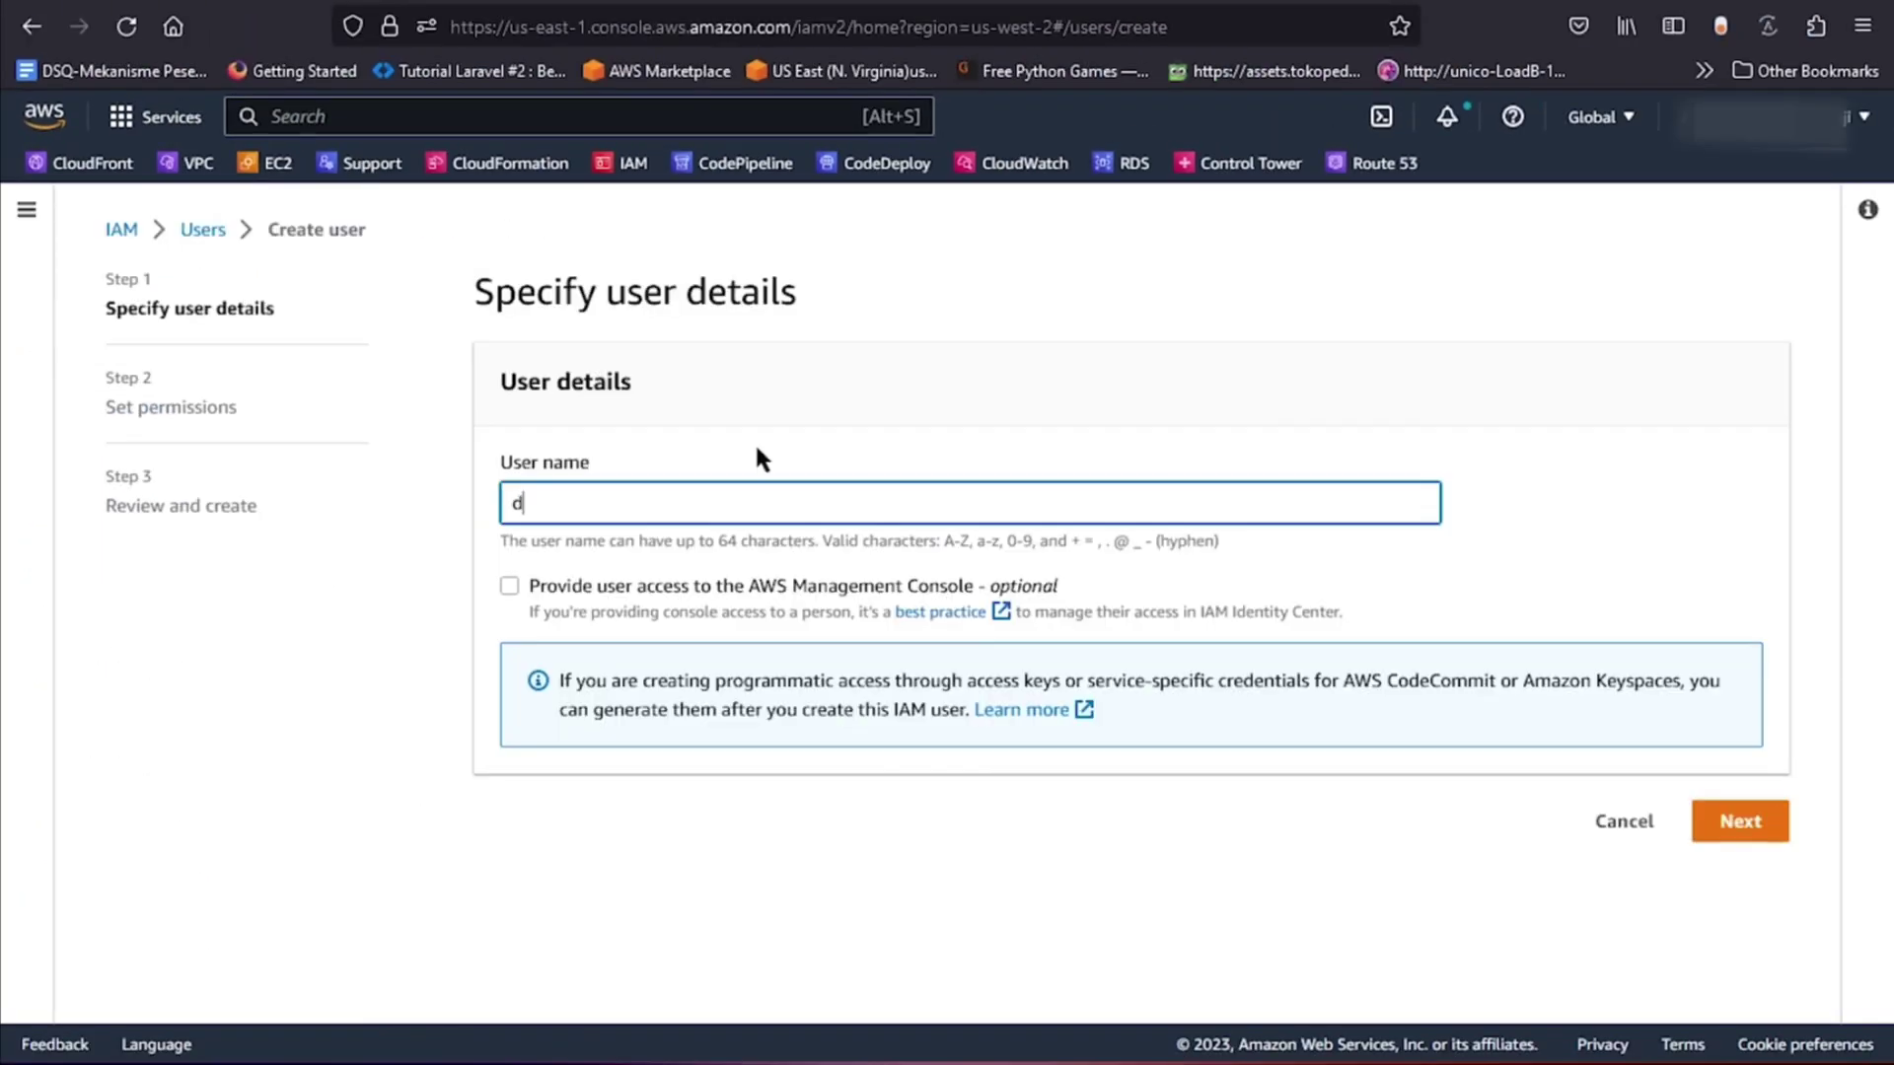
{"action": "type", "text": "rs-testing"}
{"action": "left_click", "coordinate": [1759, 829]}
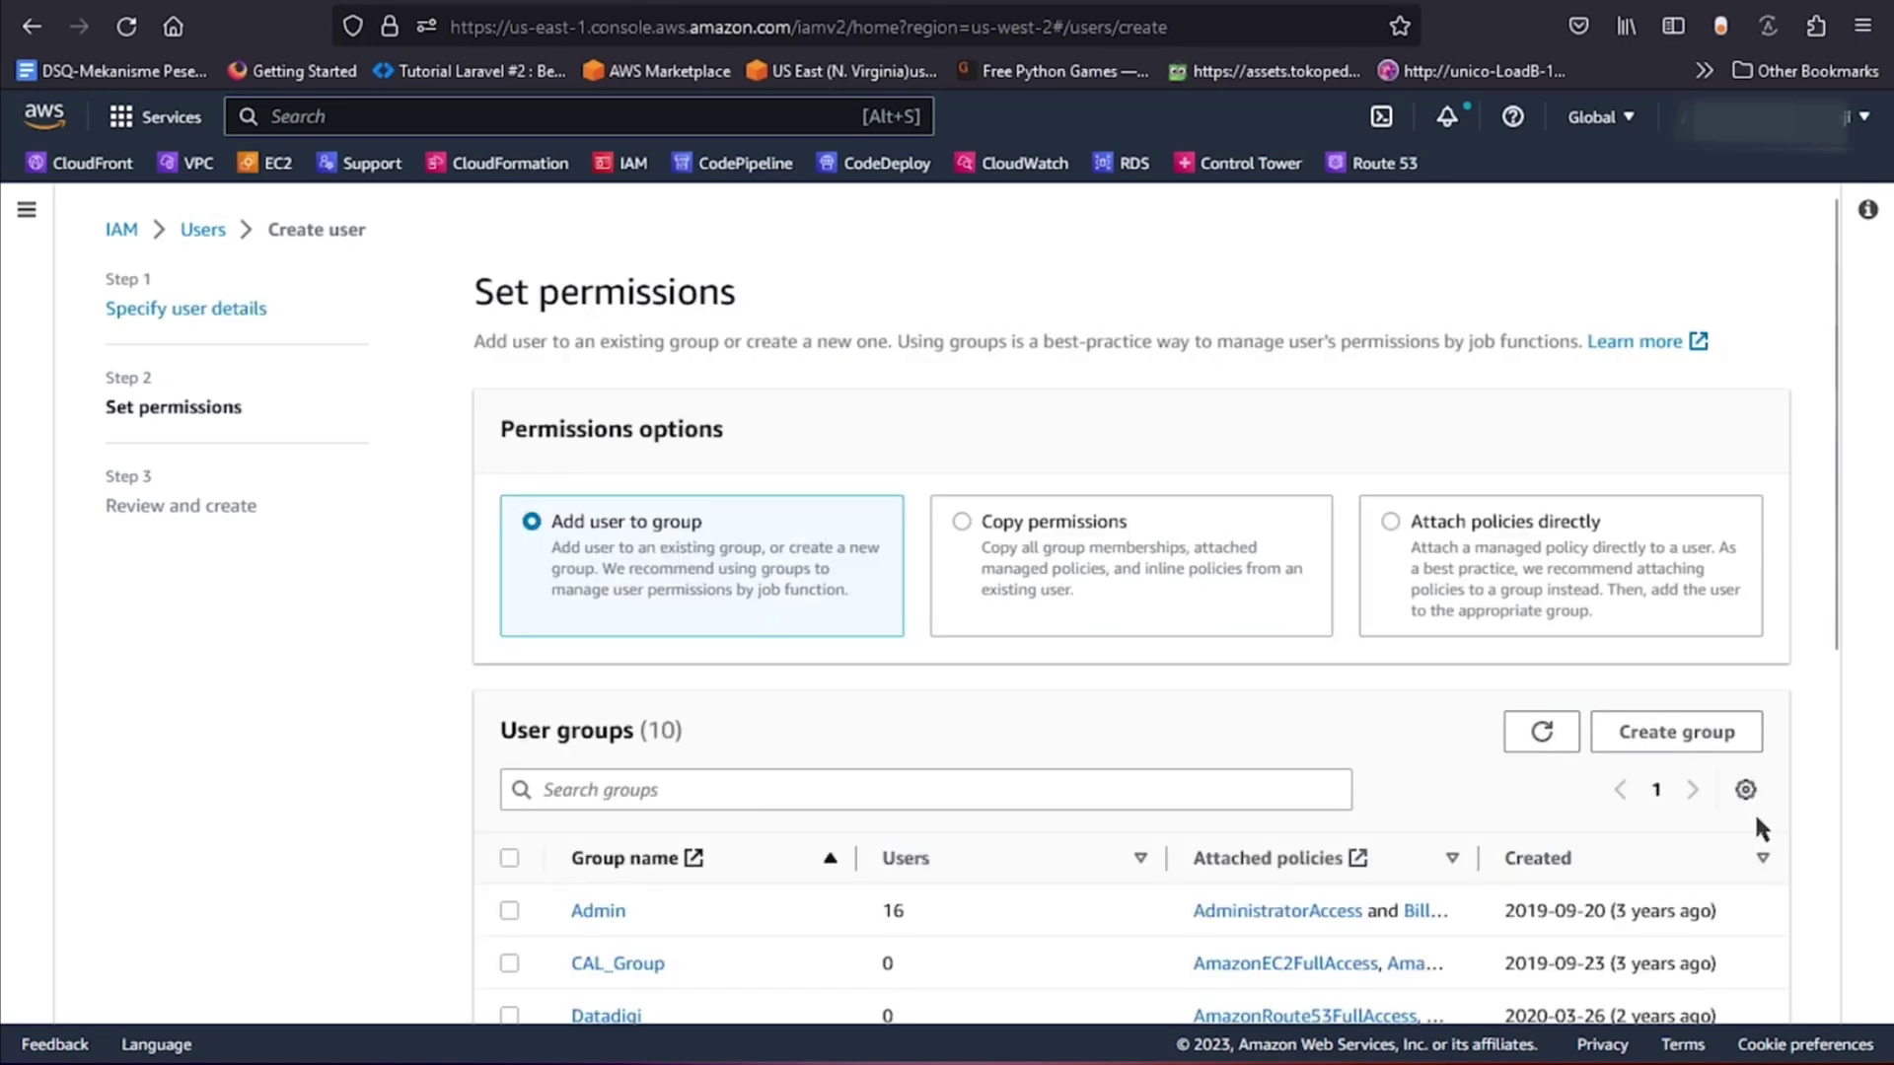
Attach policies directly and filter the policy list for 'elasticdisaster'.
{"action": "scroll", "coordinate": [636, 587], "scroll_direction": "down", "scroll_amount": 2}
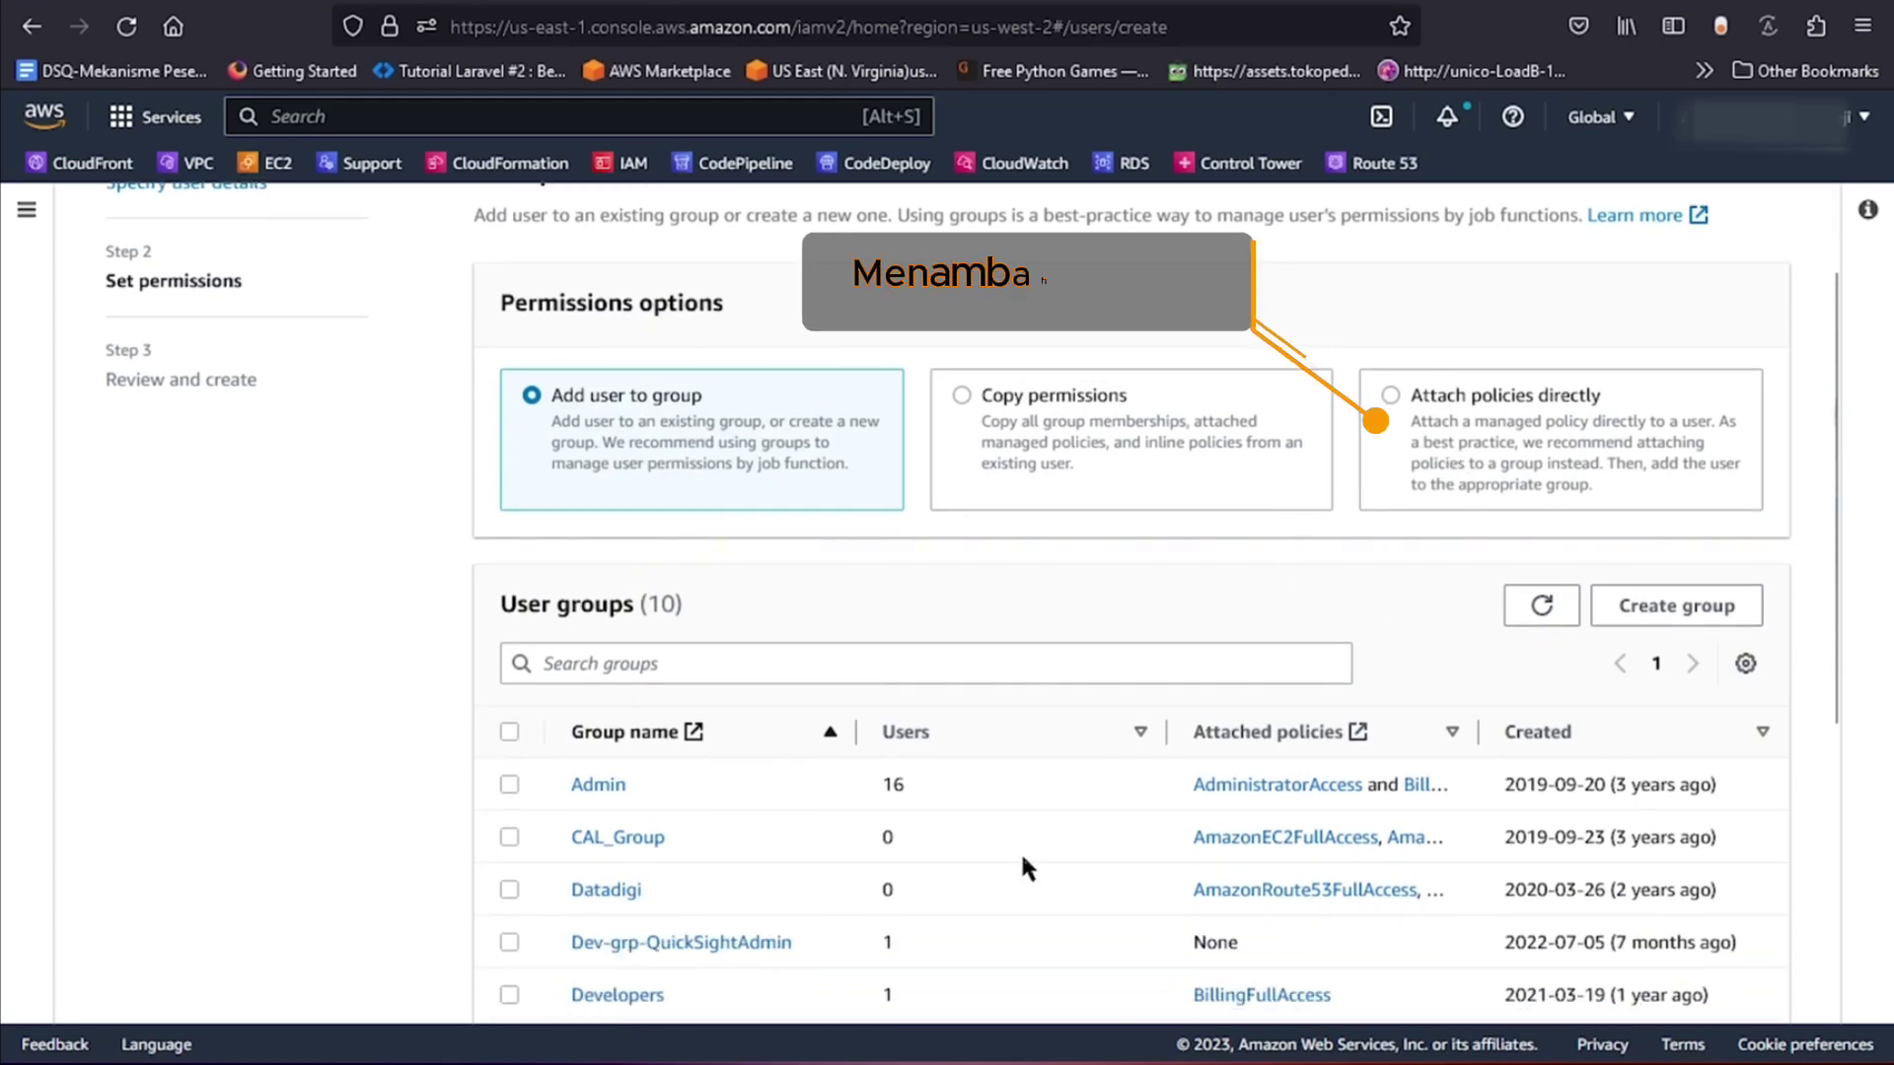
{"action": "key", "text": "ctrl+l"}
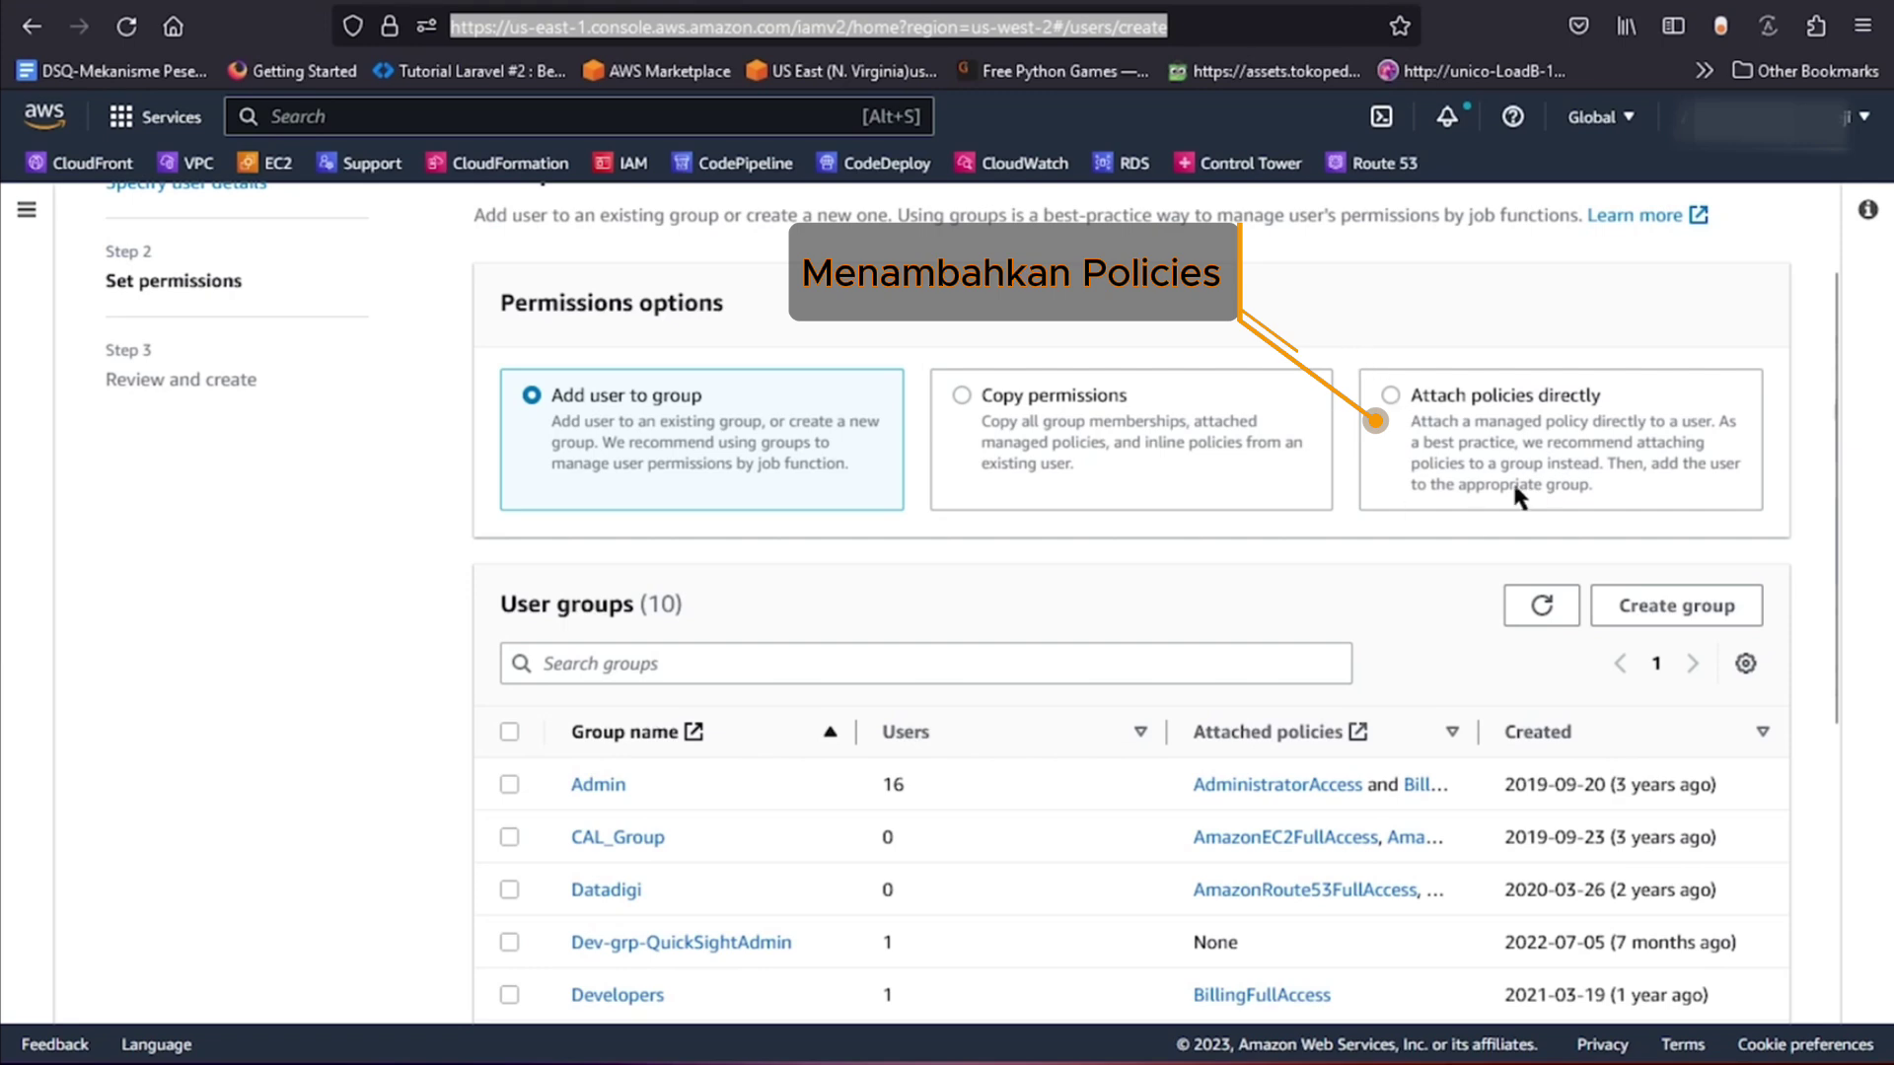
{"action": "left_click", "coordinate": [1390, 395]}
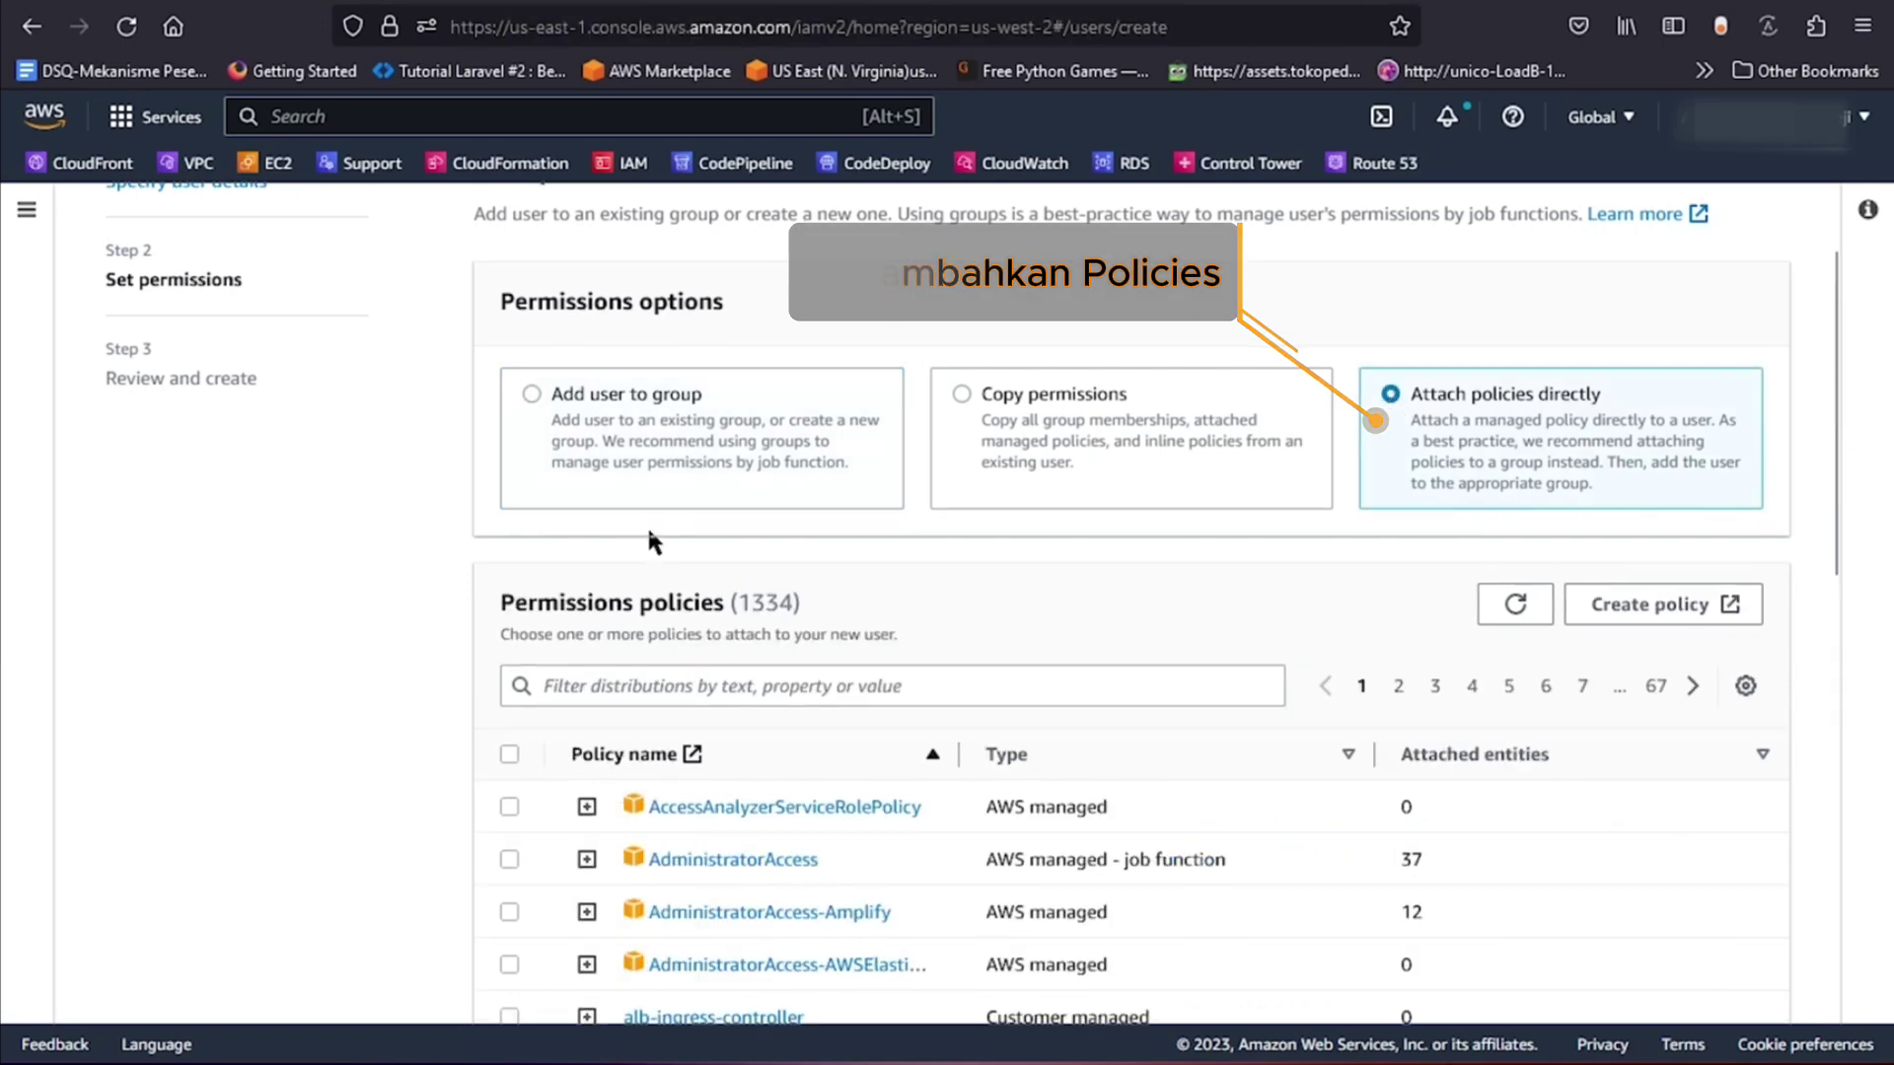
{"action": "scroll", "coordinate": [651, 532], "scroll_direction": "down", "scroll_amount": 3}
{"action": "left_click", "coordinate": [672, 435]}
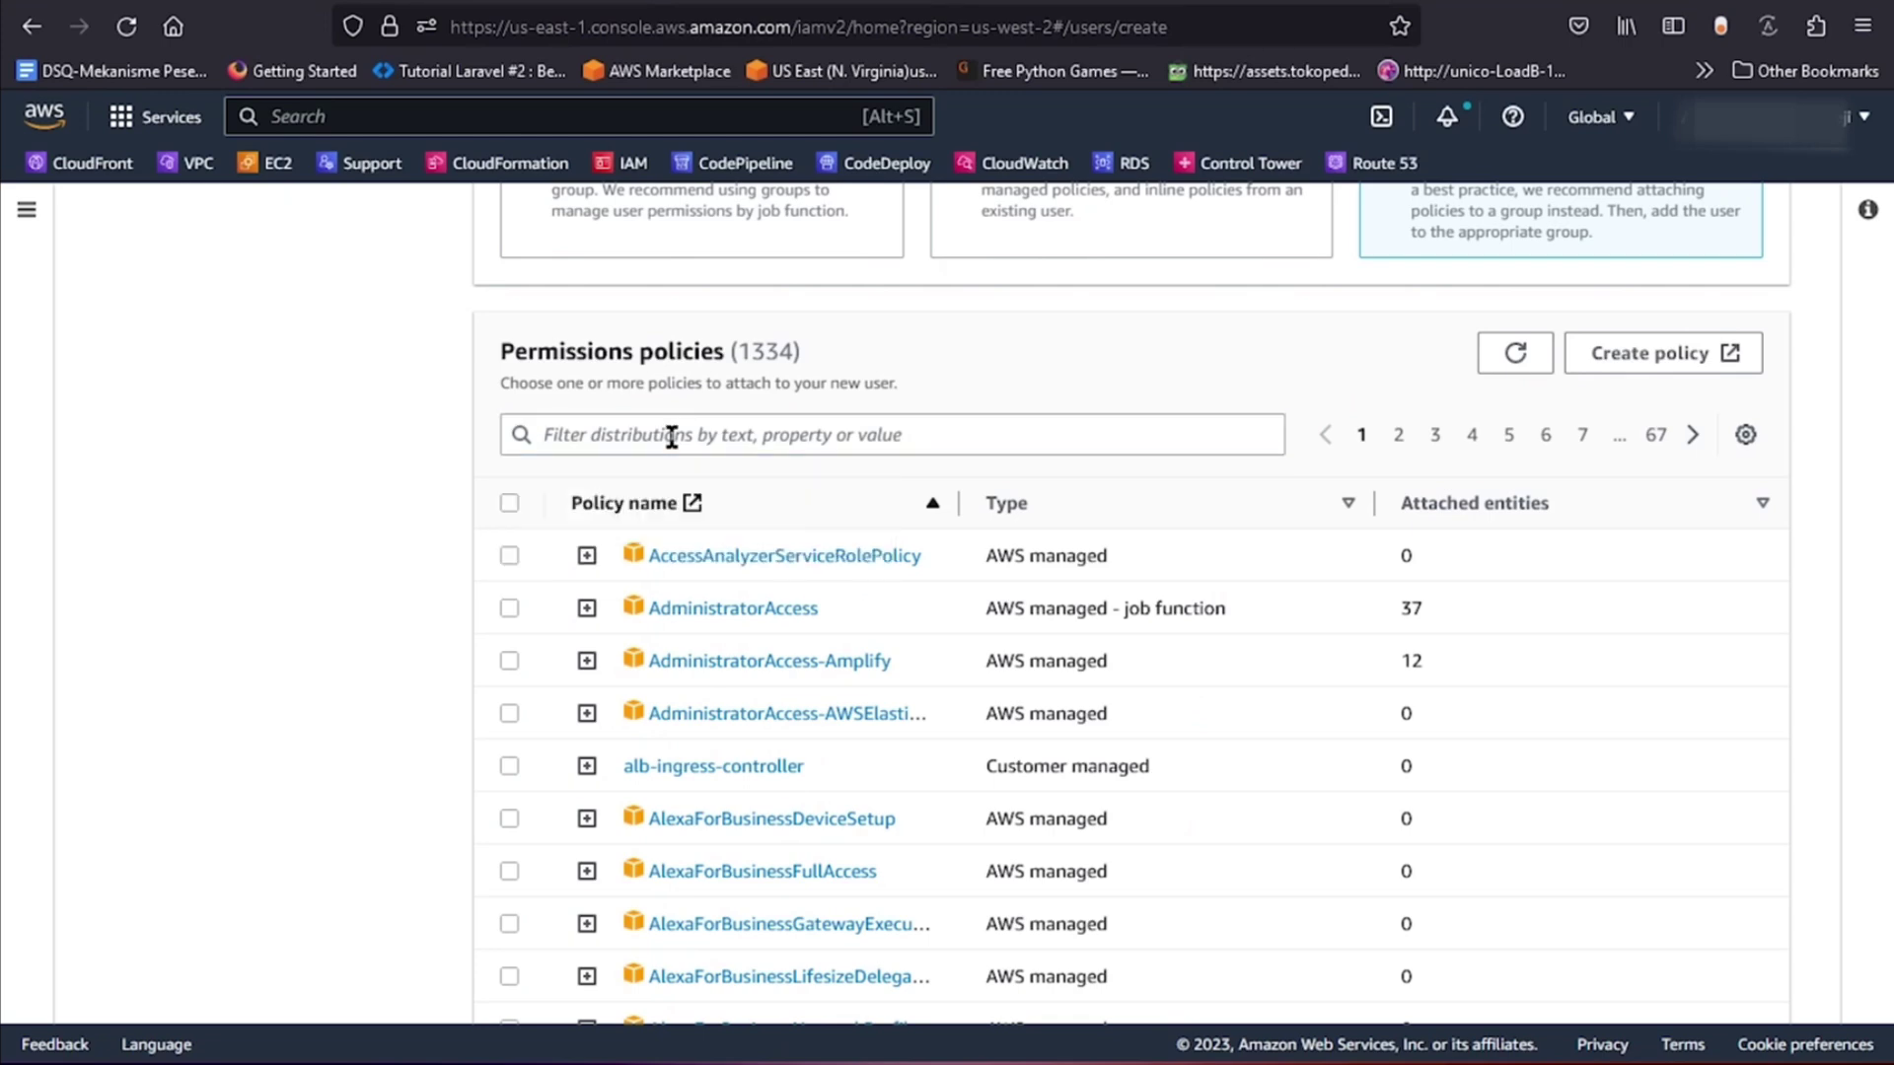
{"action": "left_click", "coordinate": [672, 435]}
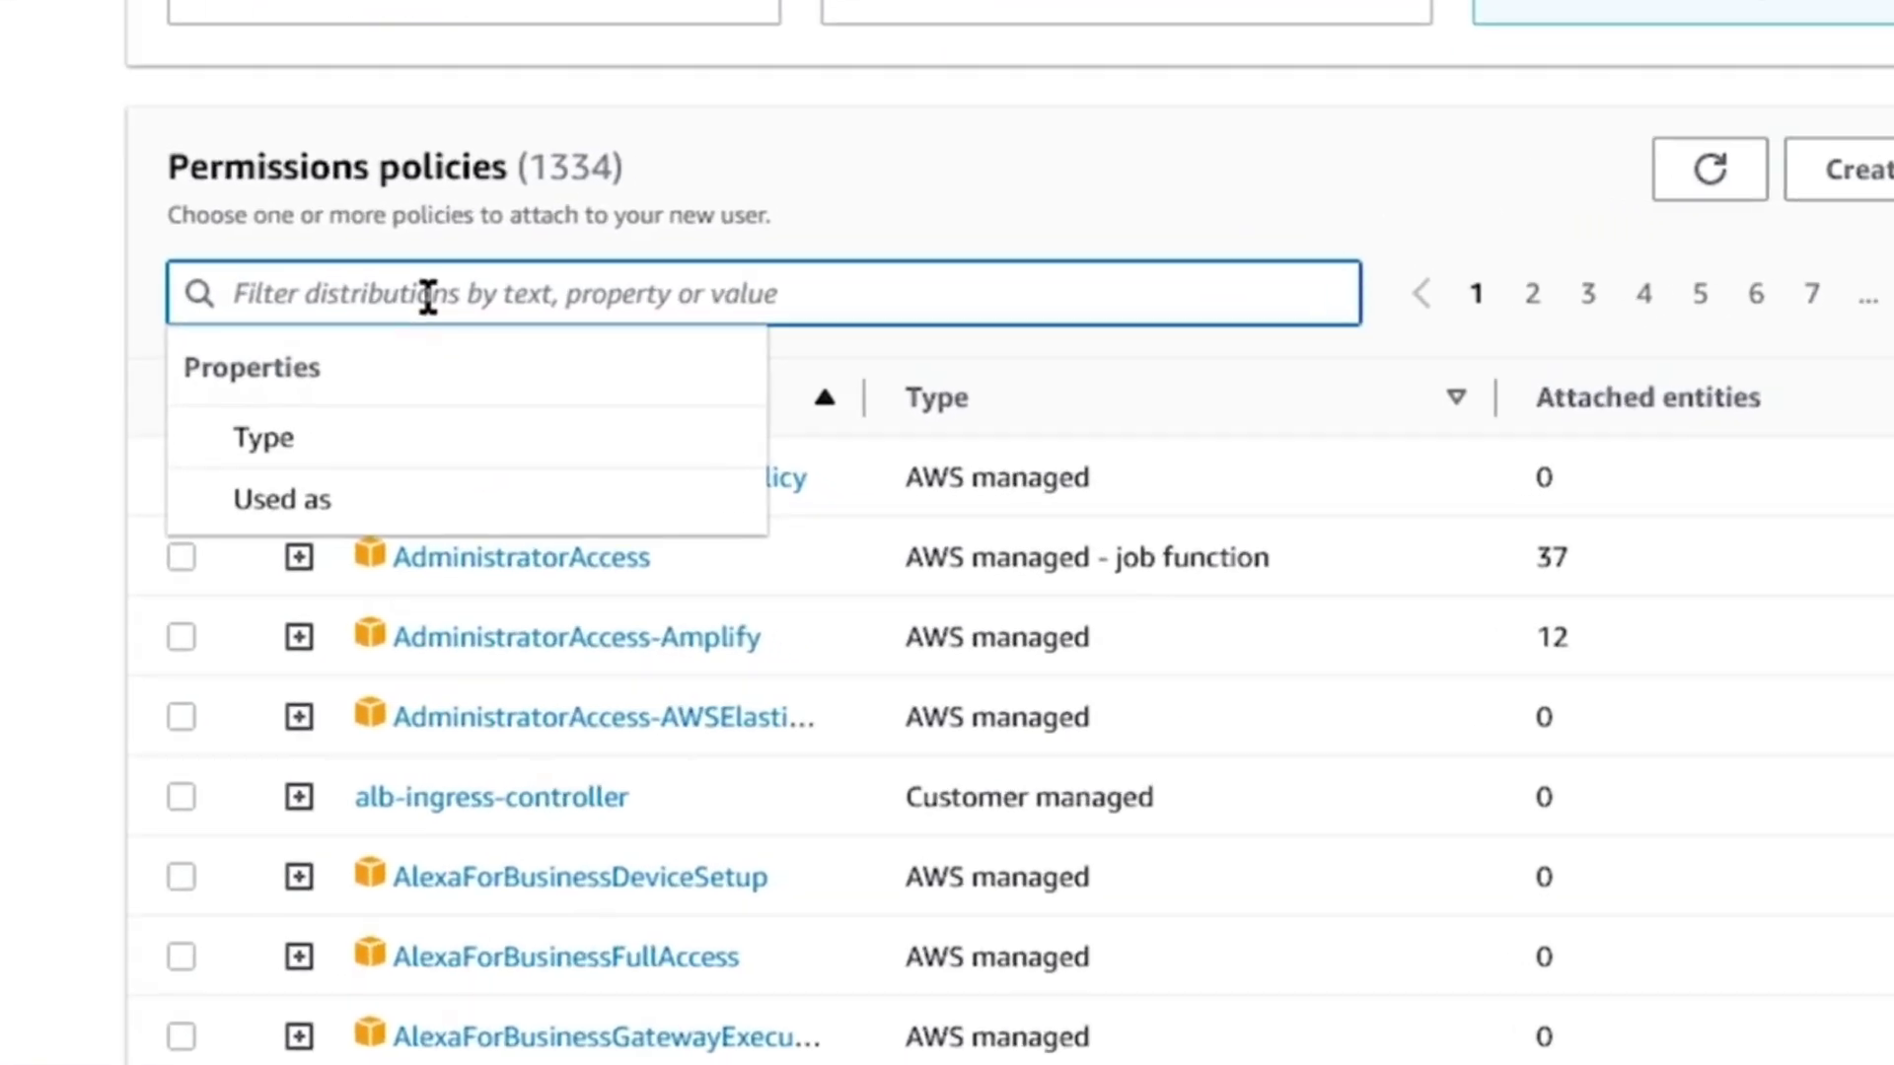
{"action": "type", "text": "elastic"}
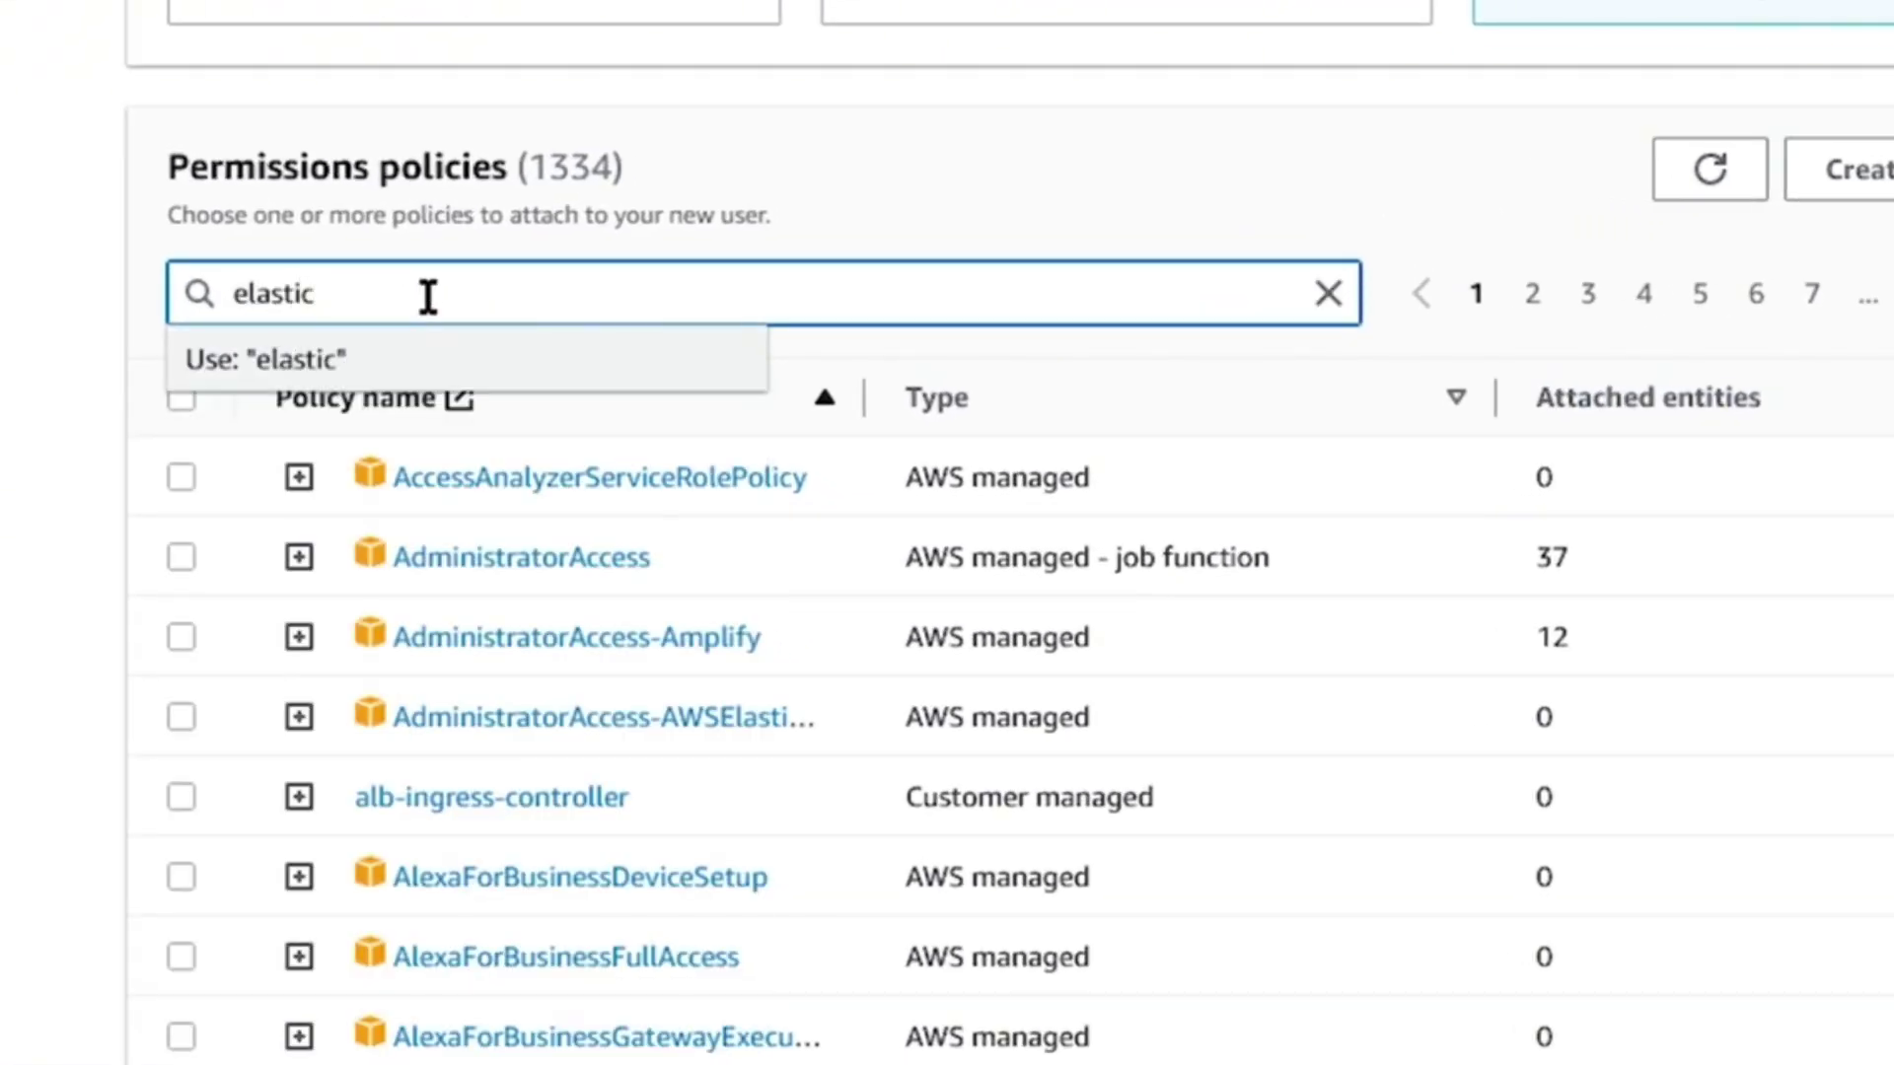
{"action": "type", "text": "disaster"}
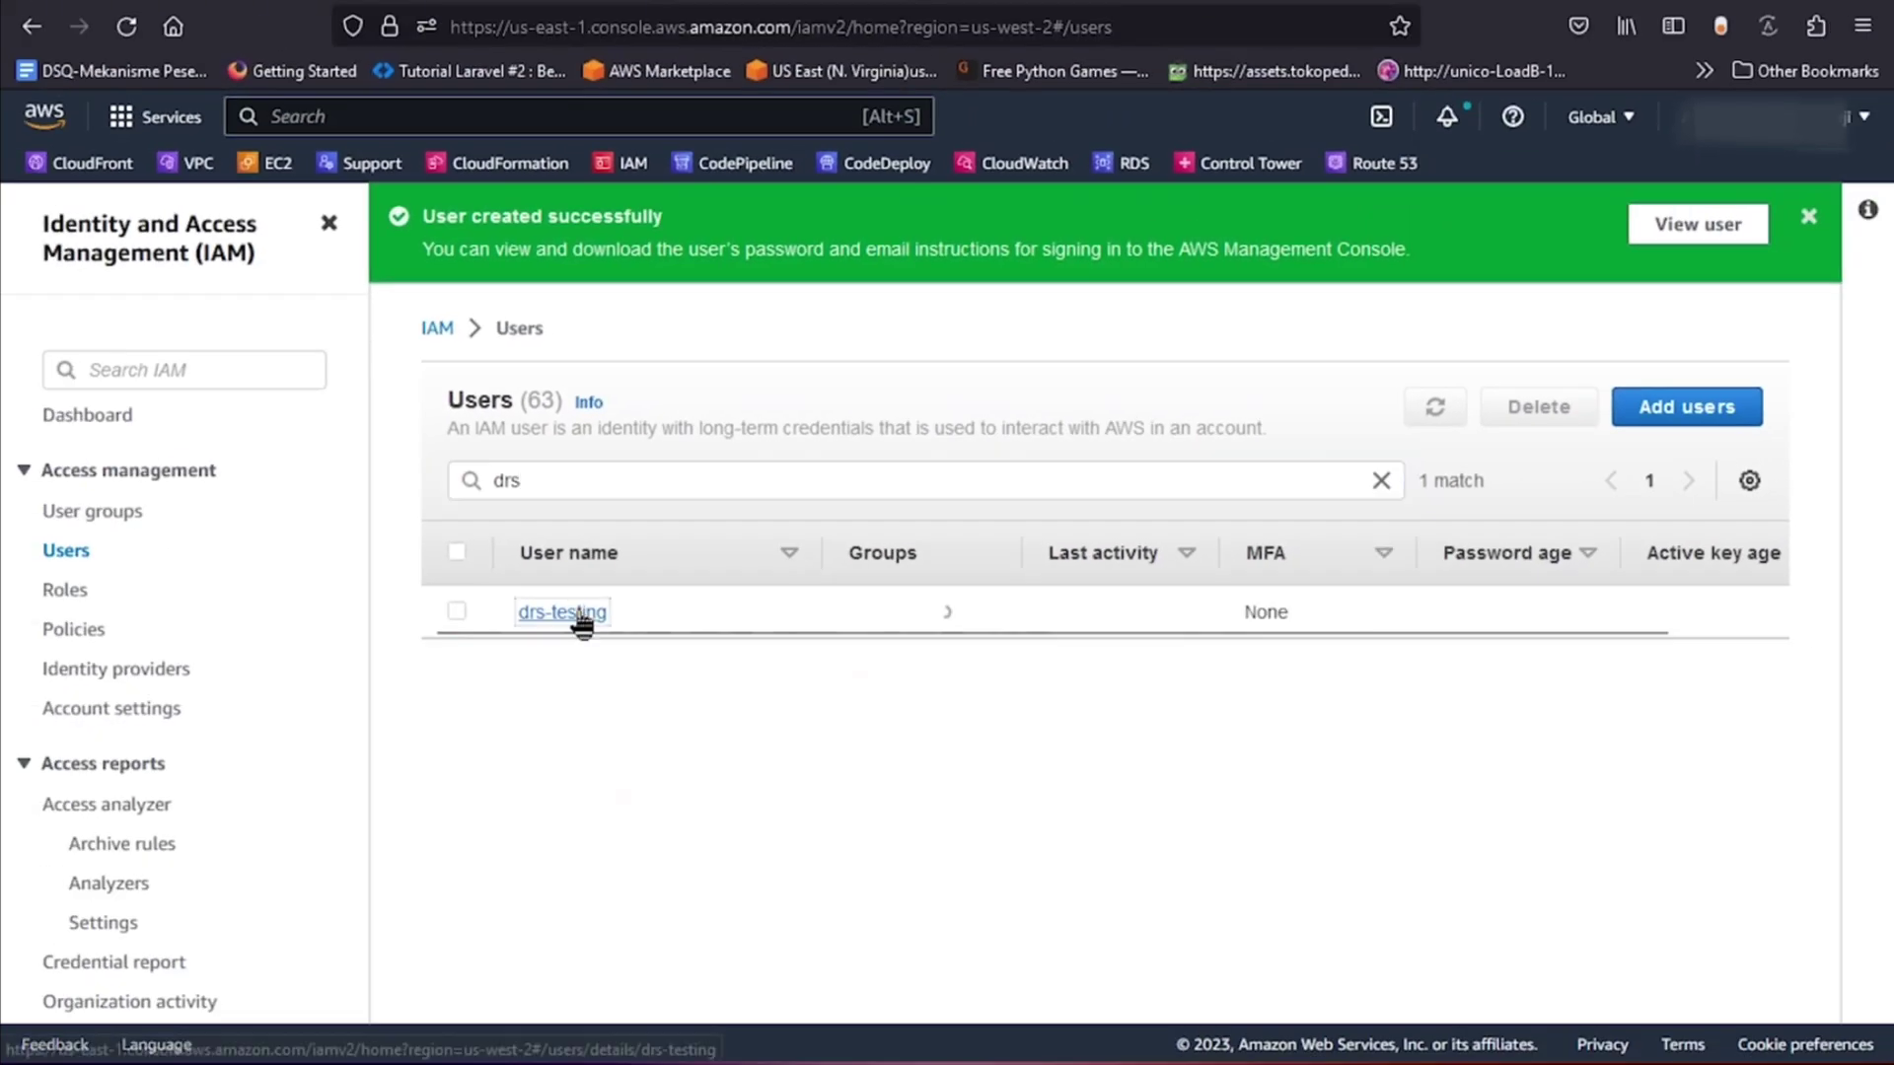
Open the drs-testing user's security credentials.
{"action": "left_click", "coordinate": [577, 620]}
{"action": "scroll", "coordinate": [684, 572], "scroll_direction": "down", "scroll_amount": 3}
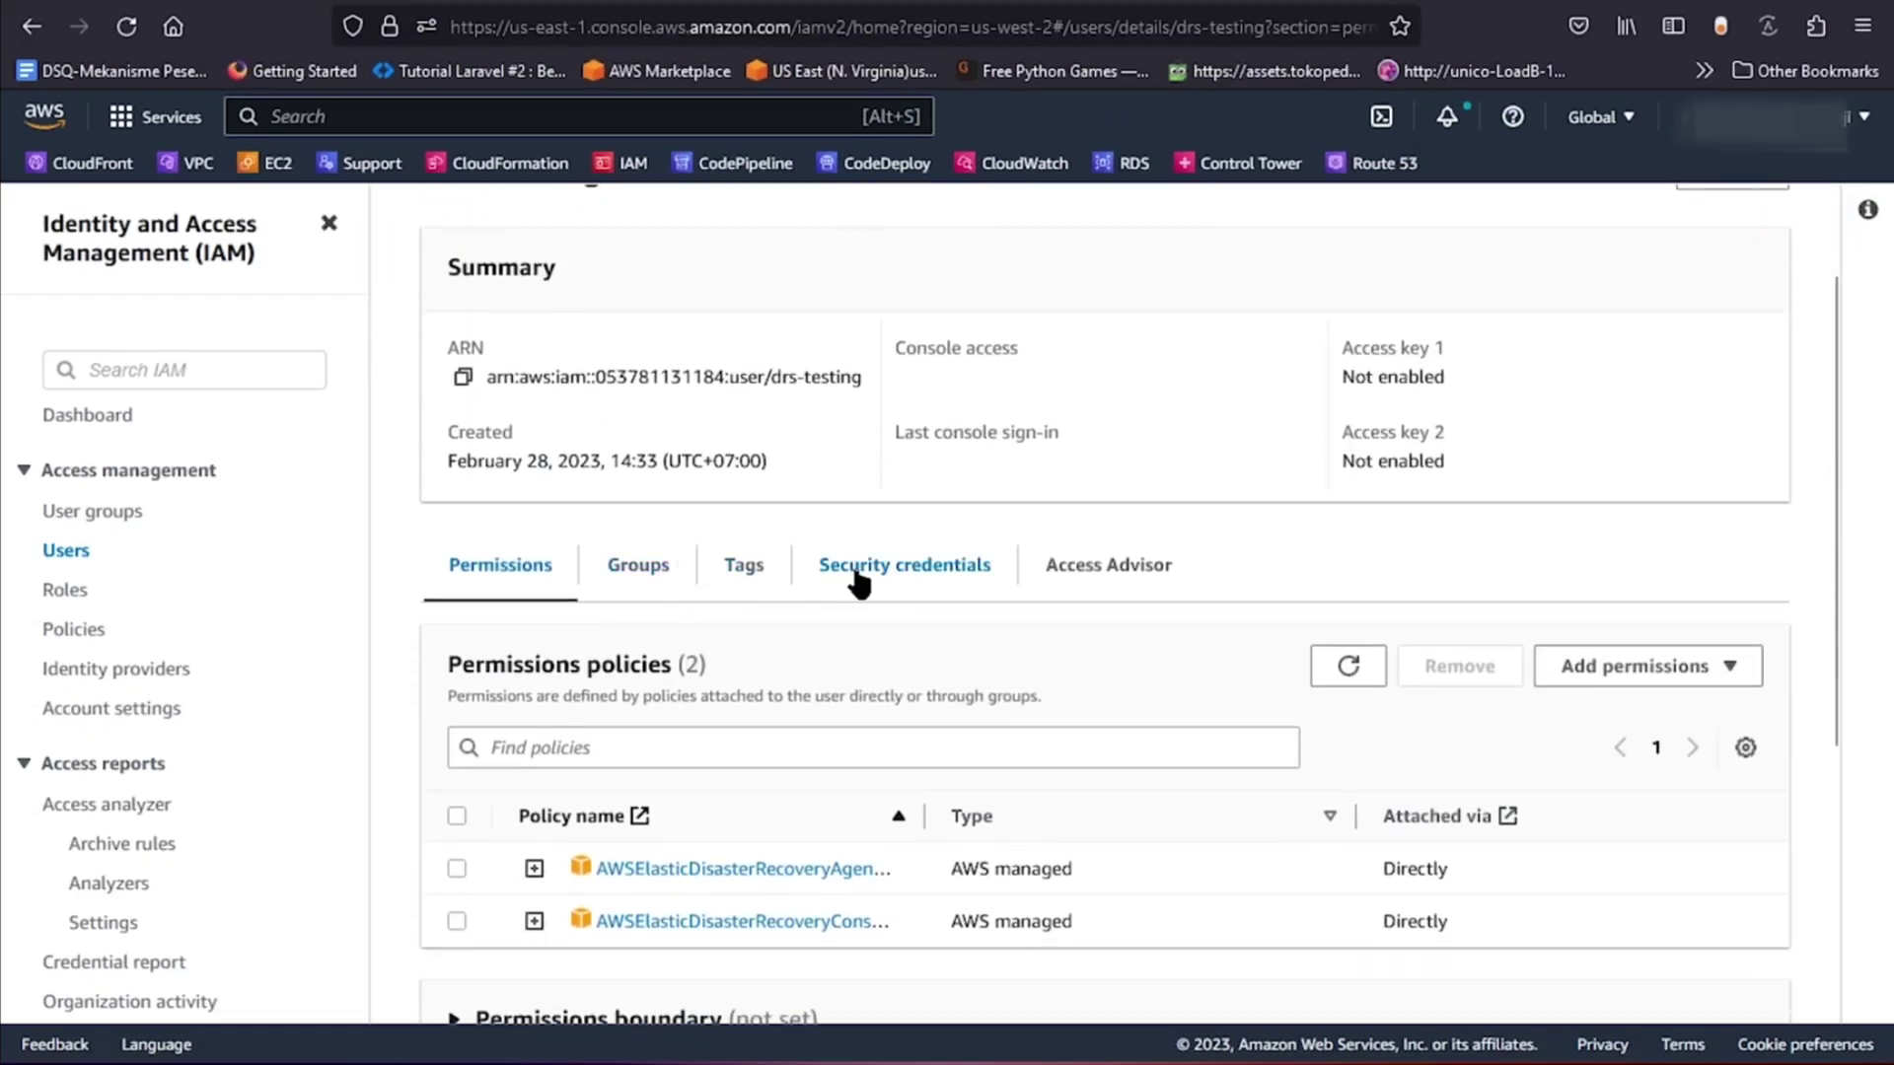
{"action": "left_click", "coordinate": [858, 579]}
{"action": "scroll", "coordinate": [1124, 687], "scroll_direction": "down", "scroll_amount": 2}
{"action": "scroll", "coordinate": [1126, 688], "scroll_direction": "down", "scroll_amount": 4}
{"action": "scroll", "coordinate": [1111, 661], "scroll_direction": "up", "scroll_amount": 3}
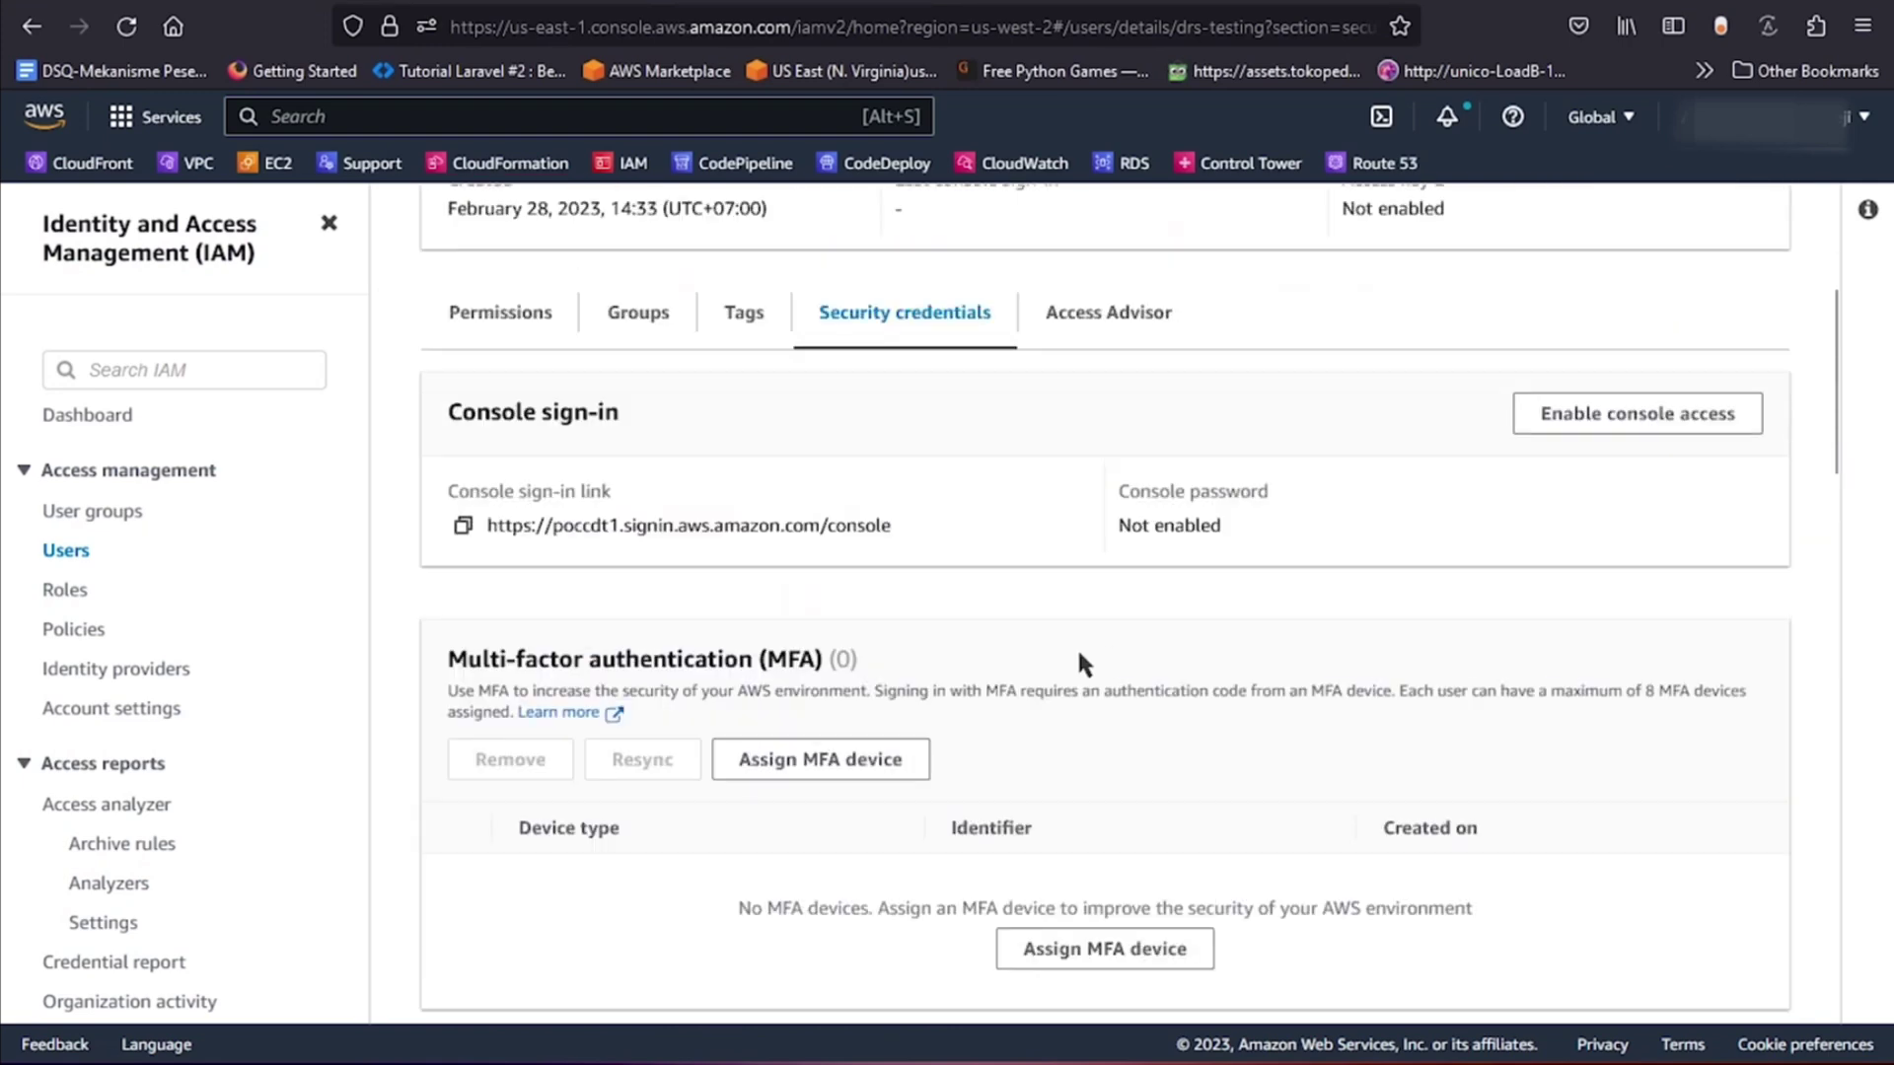
{"action": "scroll", "coordinate": [1080, 663], "scroll_direction": "down", "scroll_amount": 5}
{"action": "scroll", "coordinate": [1082, 671], "scroll_direction": "down", "scroll_amount": 1}
Begin a Command Line Interface access key, acknowledging the alternatives warning.
{"action": "left_click", "coordinate": [495, 701]}
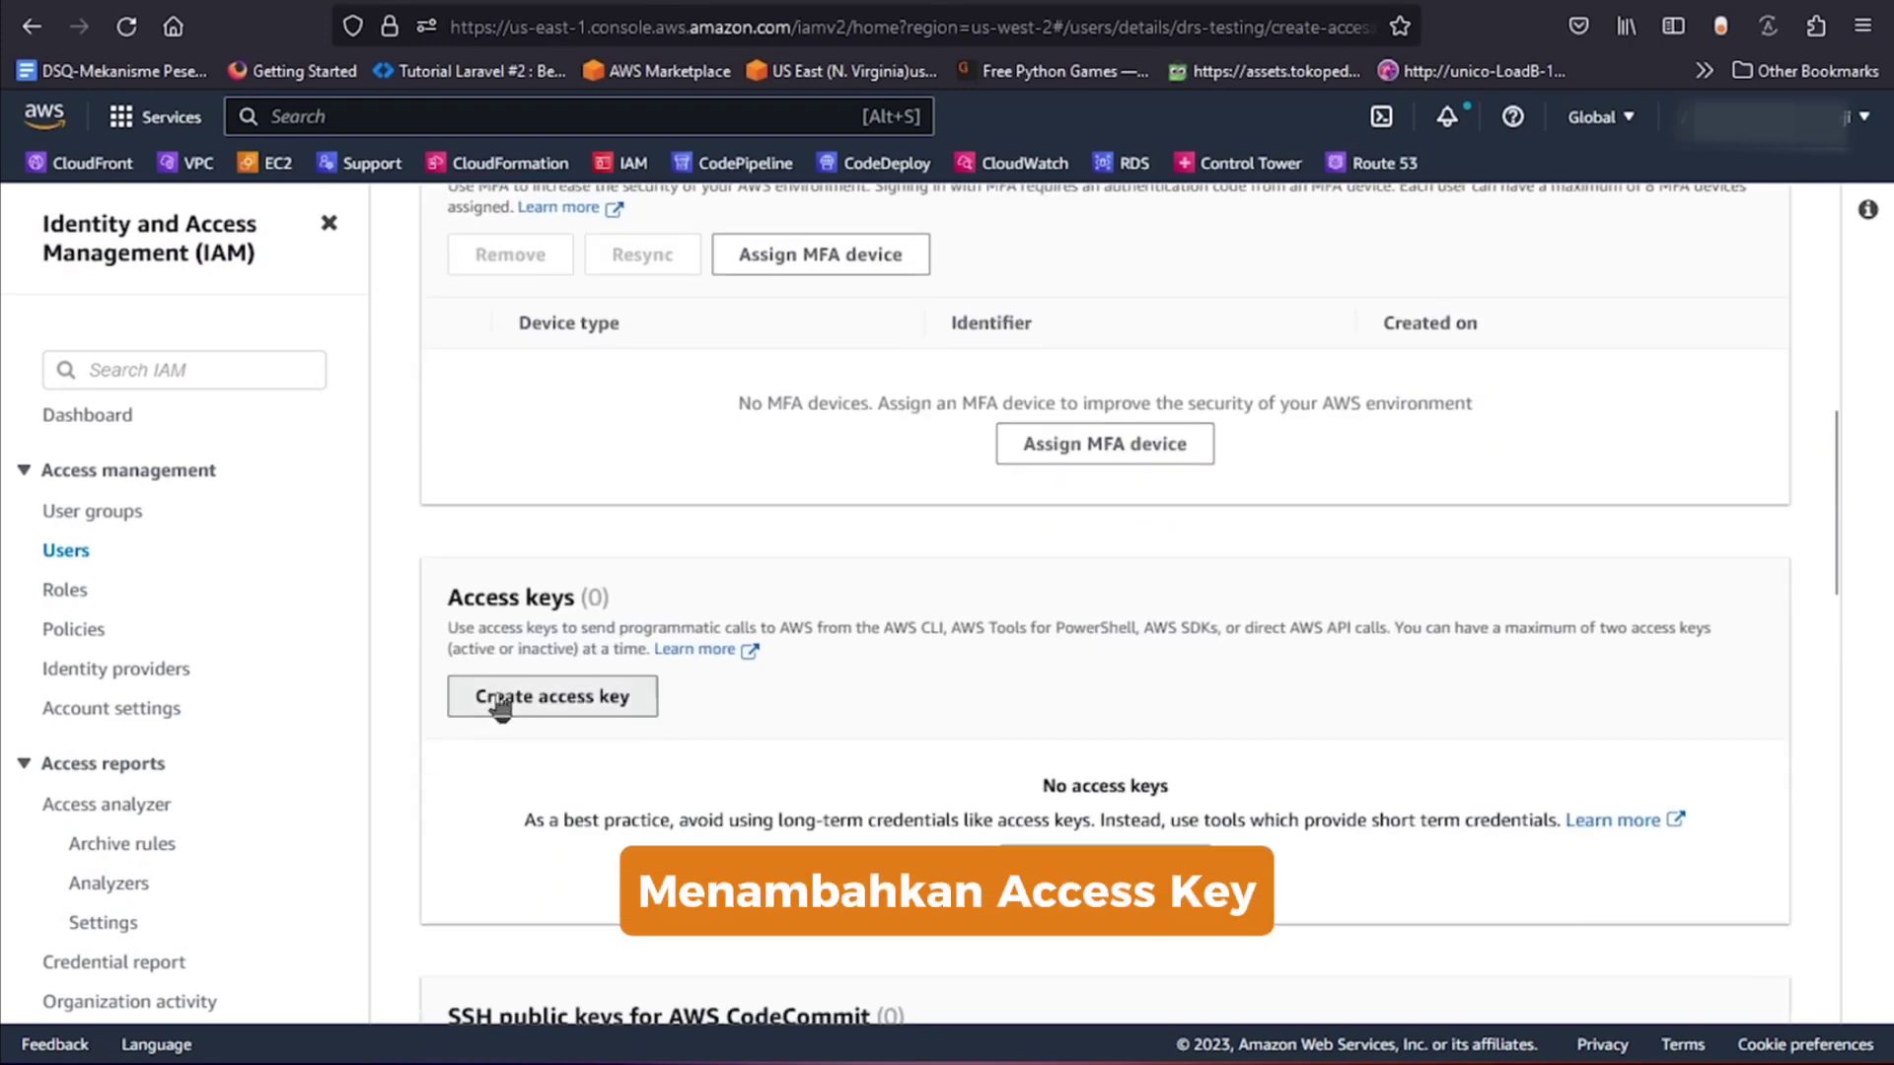
{"action": "left_click", "coordinate": [530, 487]}
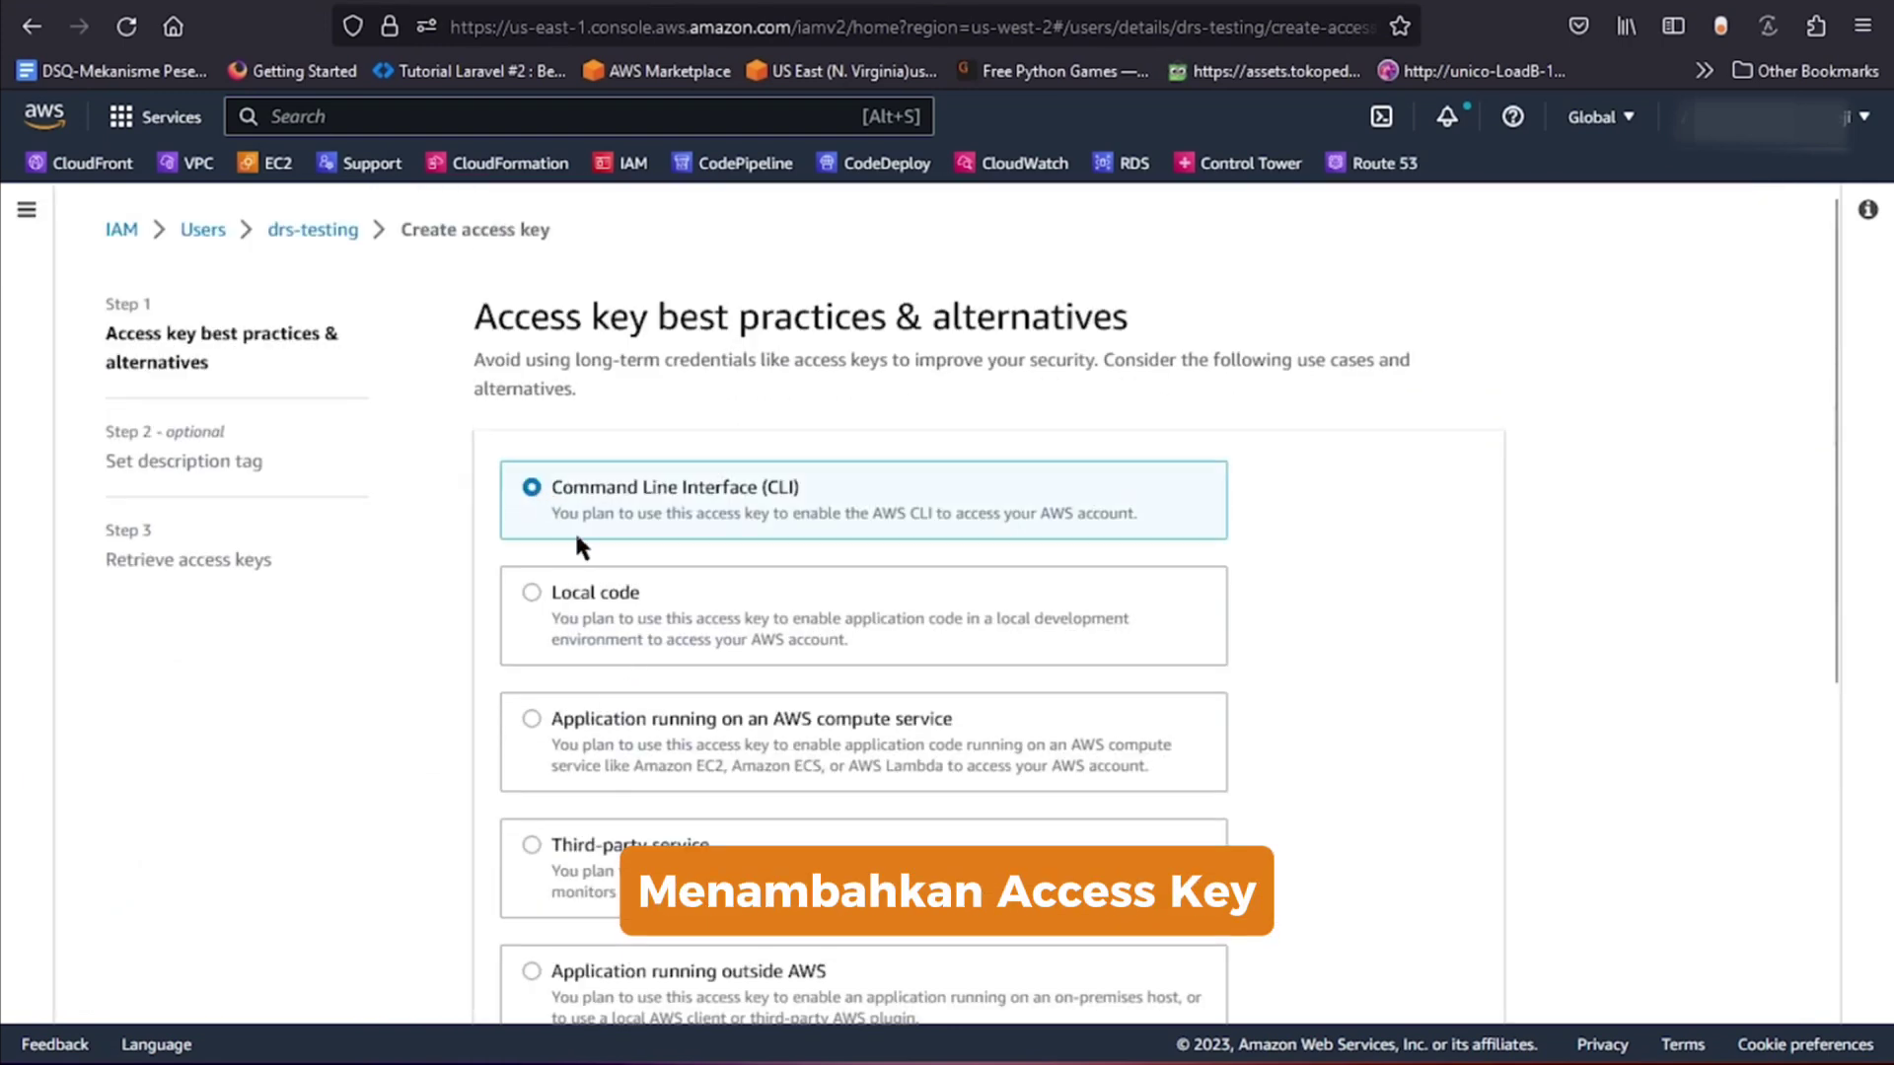
{"action": "scroll", "coordinate": [614, 631], "scroll_direction": "down", "scroll_amount": 5}
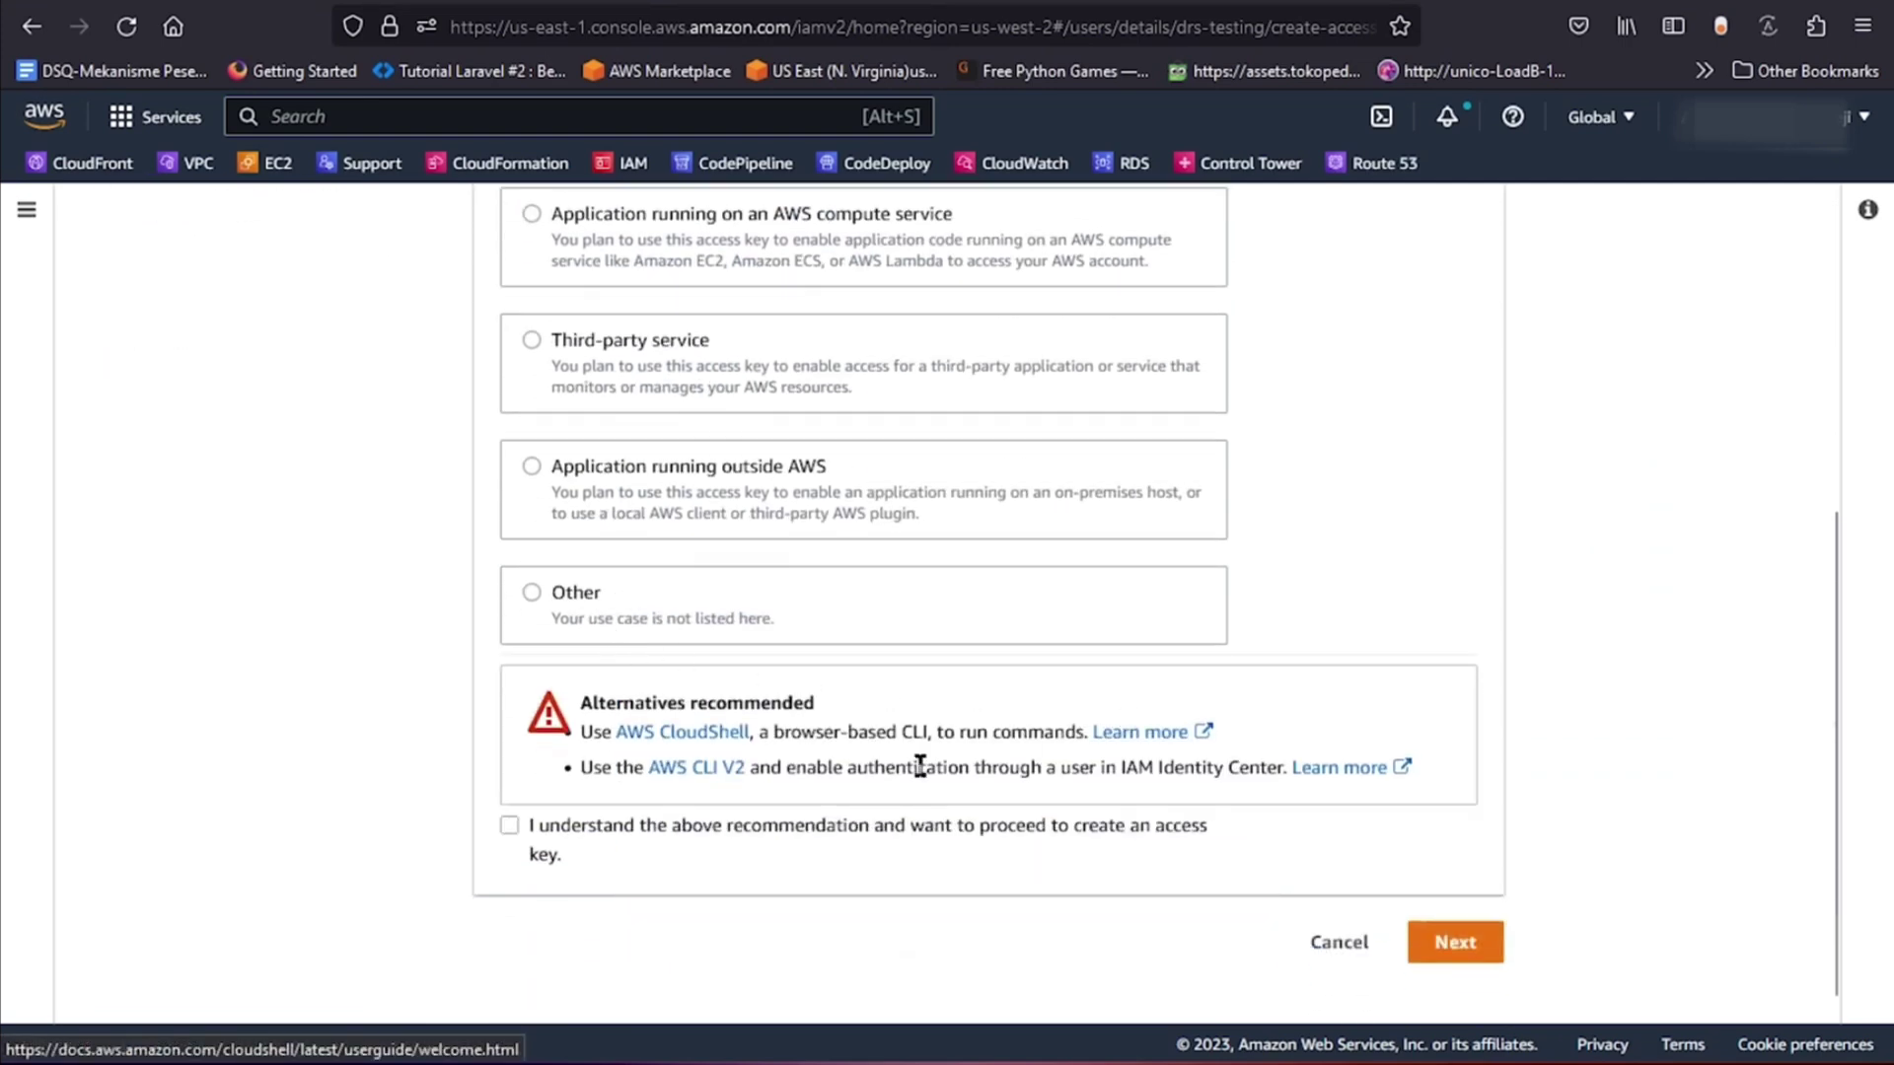
{"action": "left_click", "coordinate": [562, 838]}
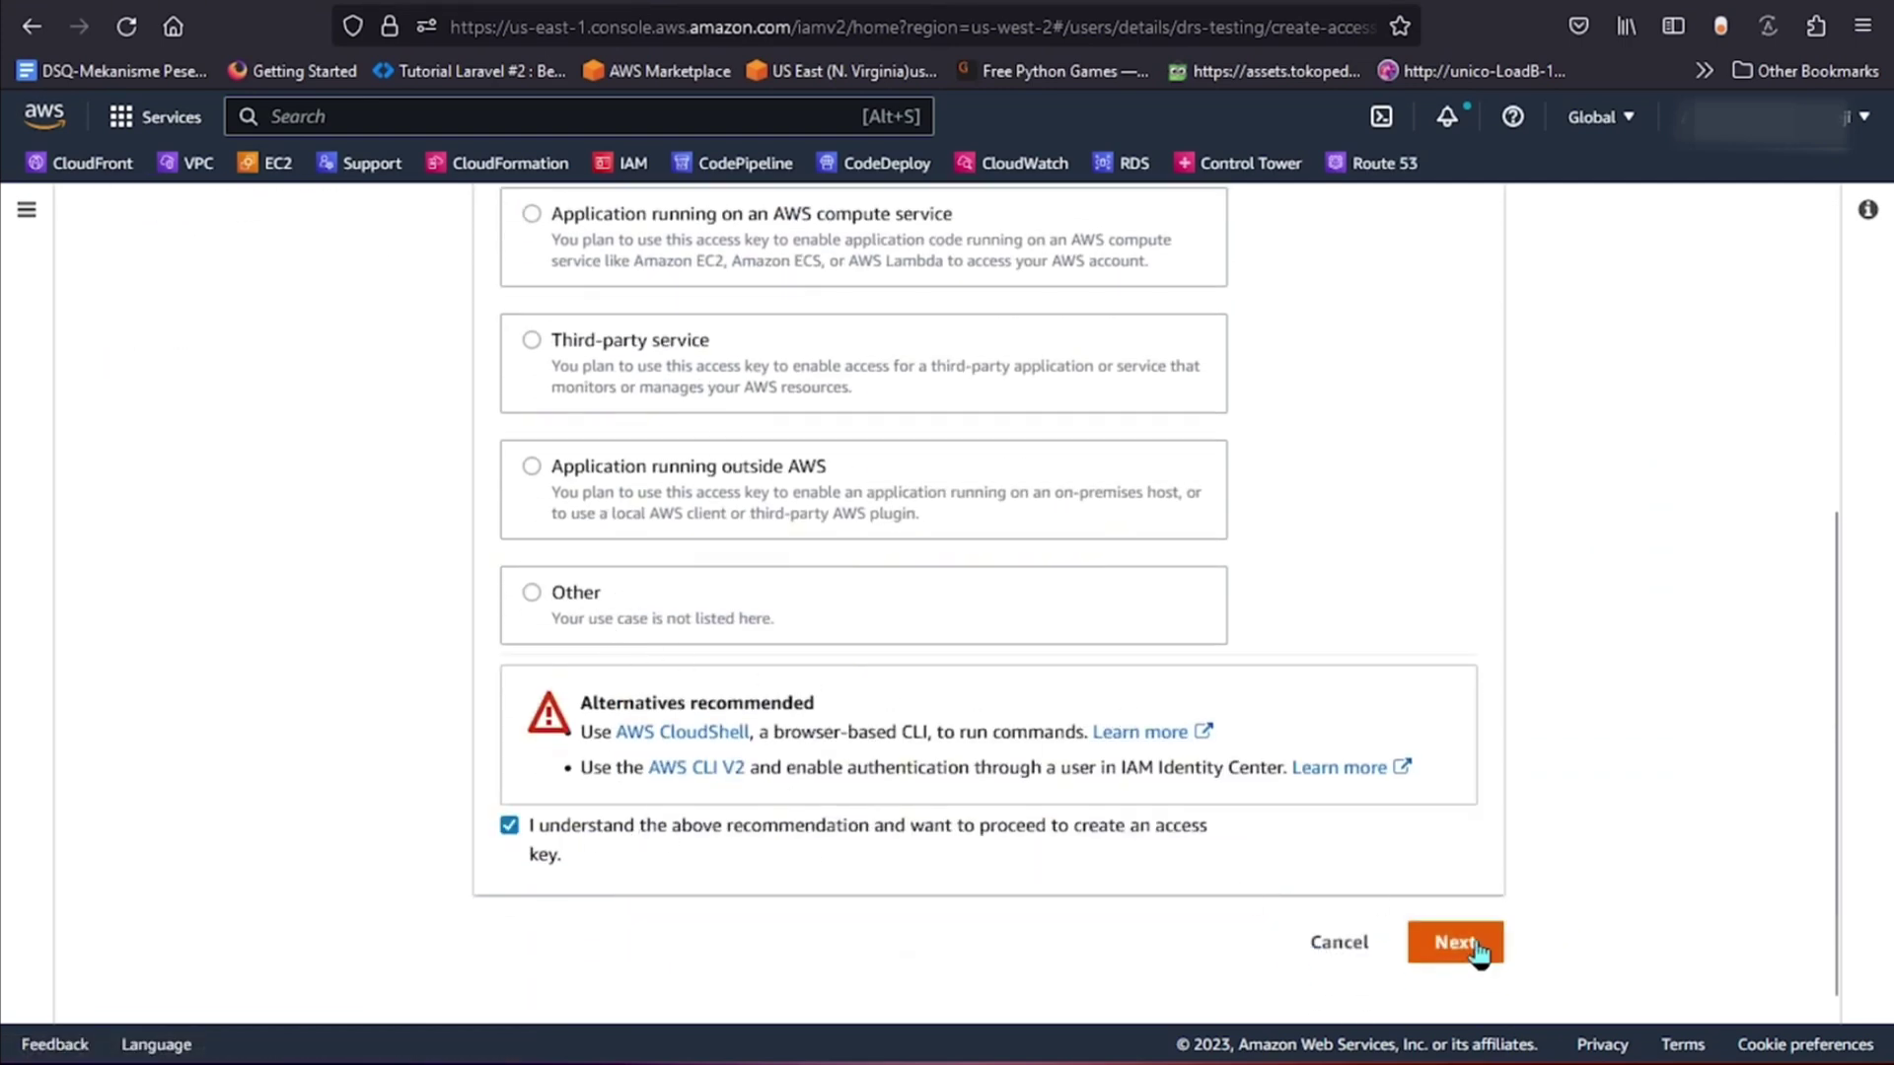
{"action": "left_click", "coordinate": [1477, 949]}
Tag the key 'testing', create it, and download it as a .csv file.
{"action": "left_click", "coordinate": [830, 528]}
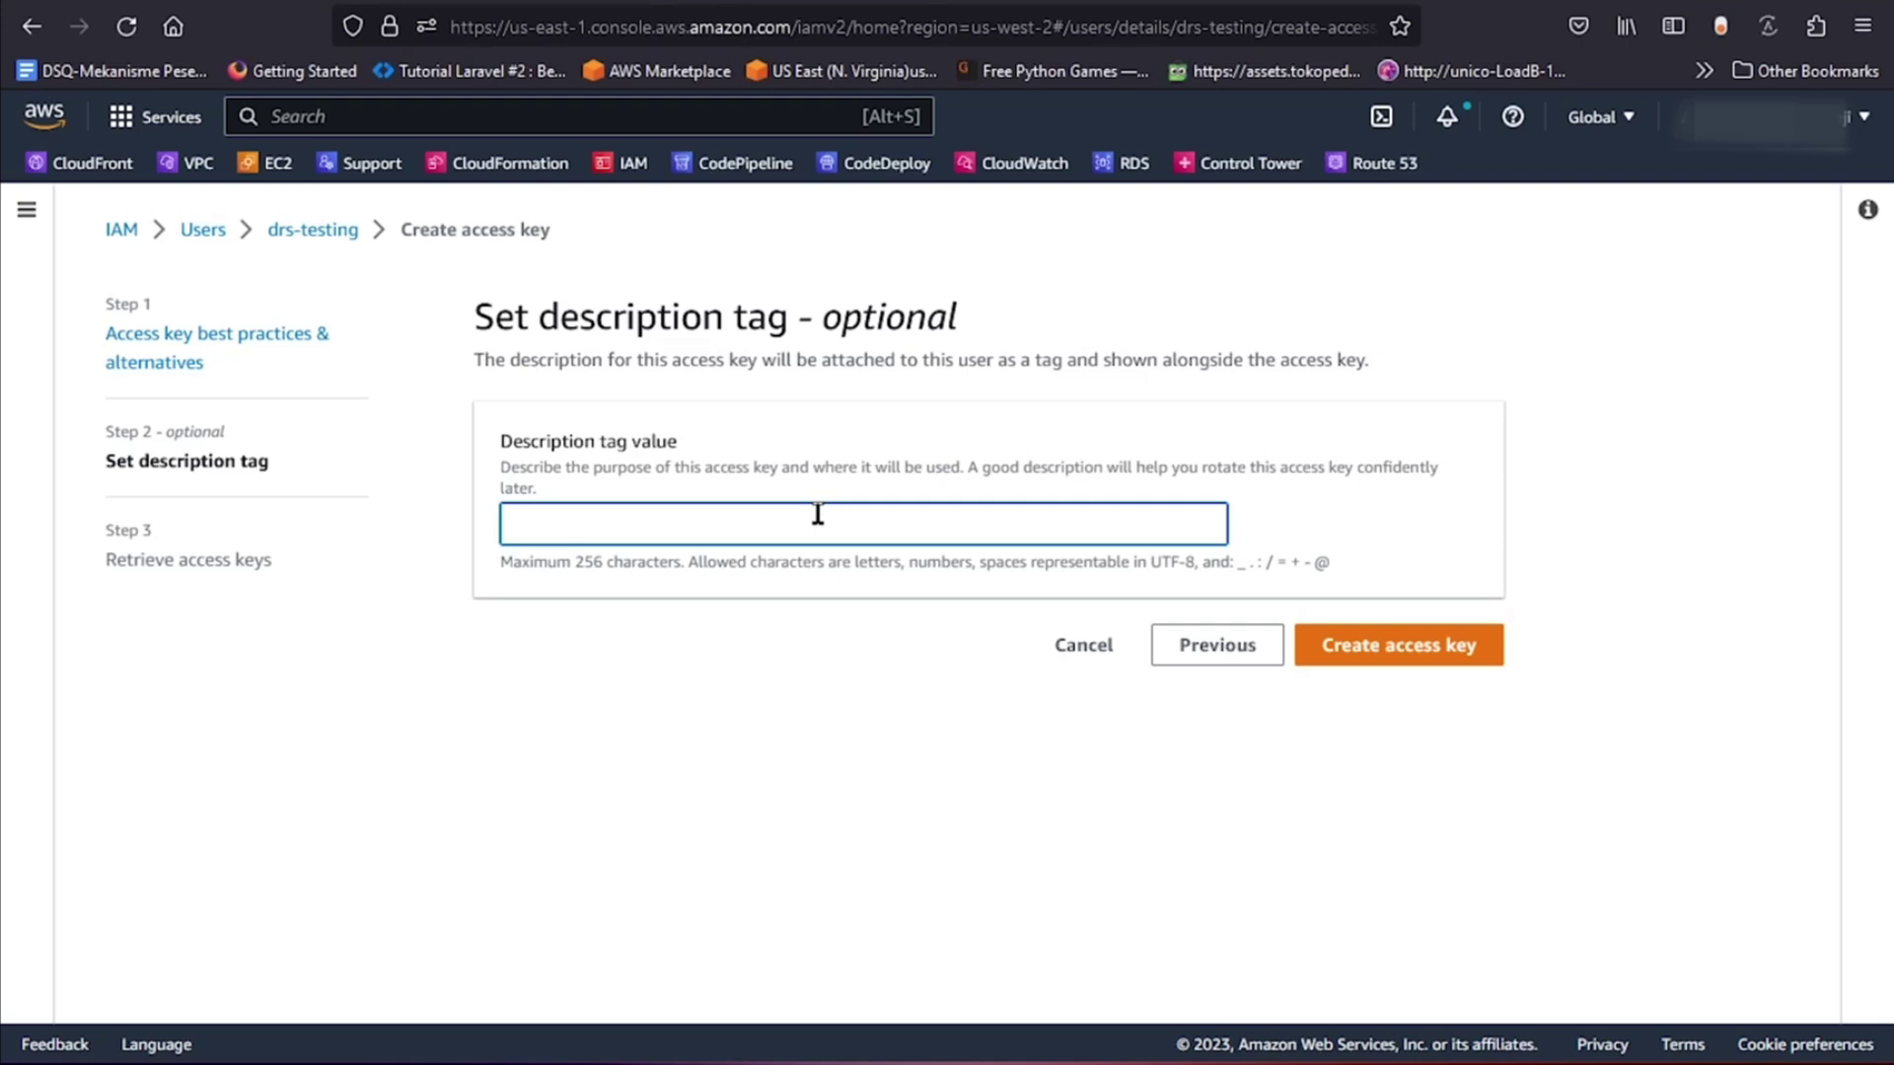
{"action": "type", "text": "testing"}
{"action": "left_click", "coordinate": [1395, 647]}
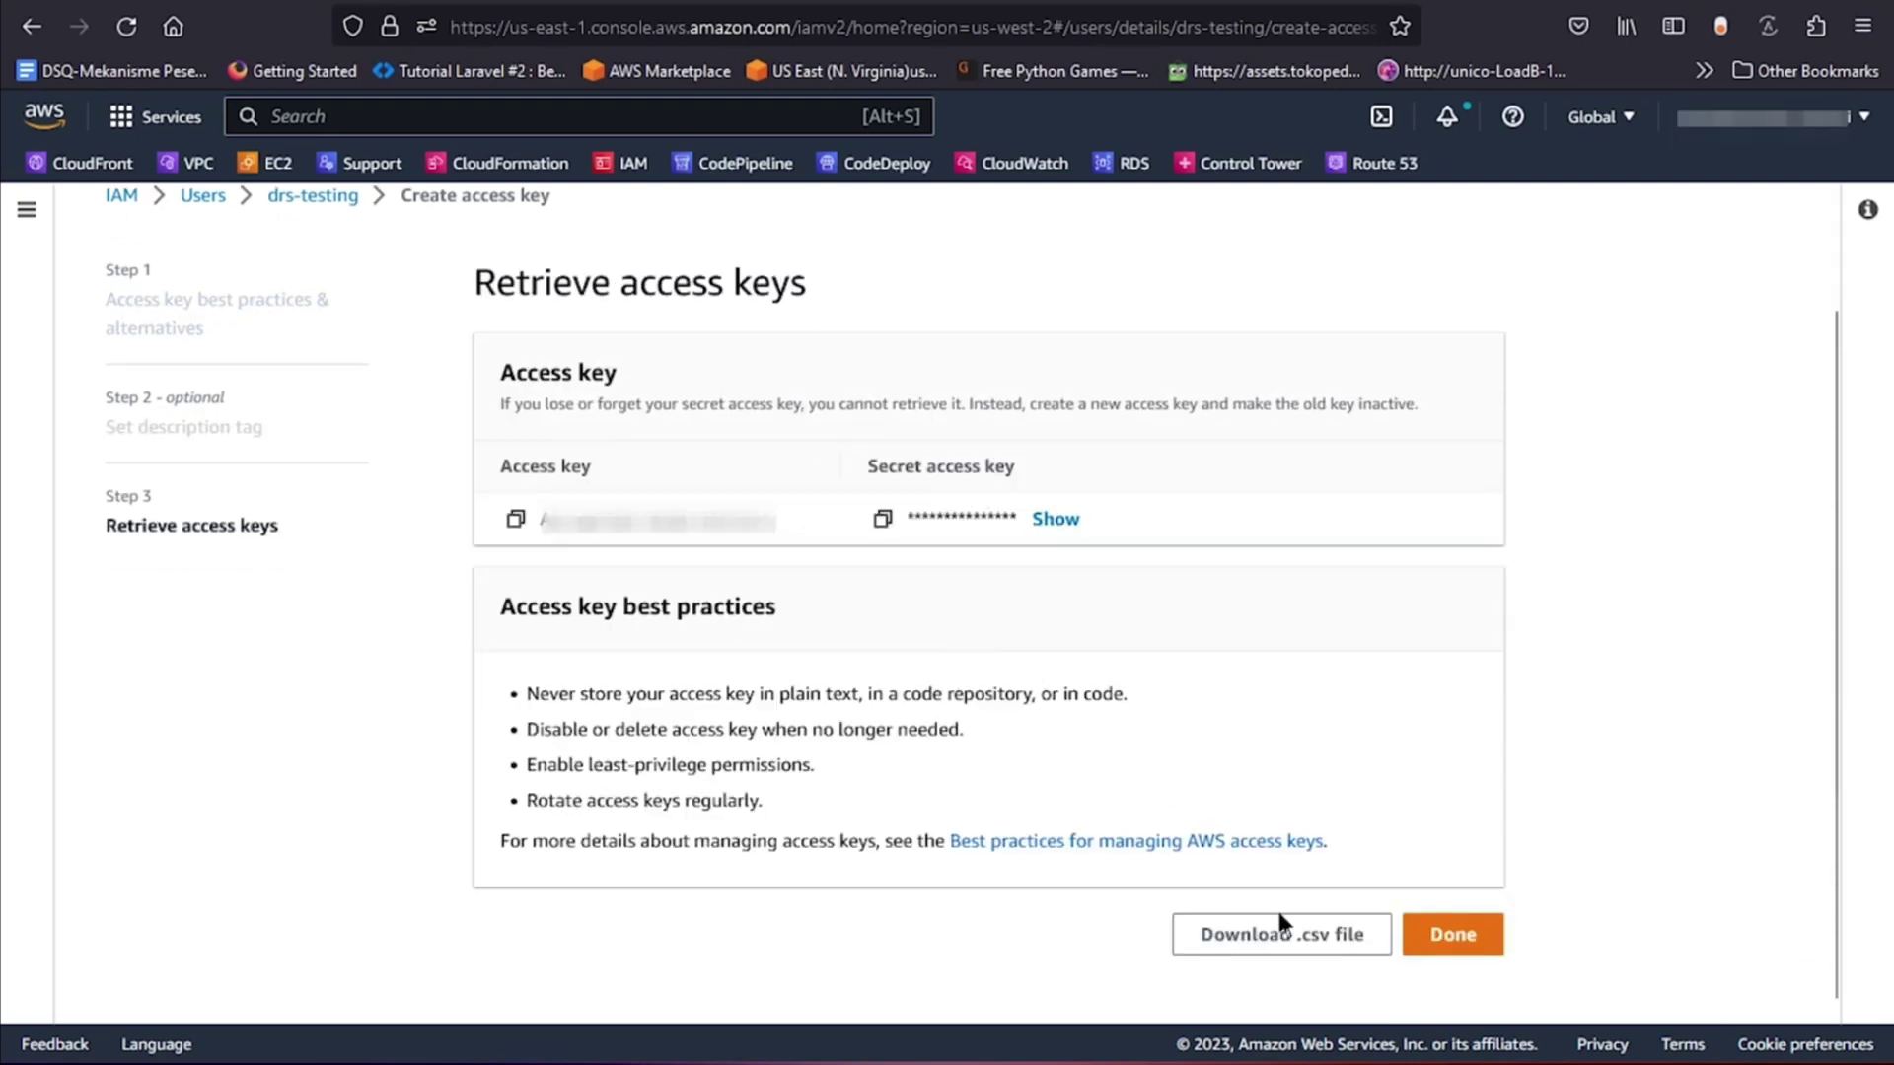
{"action": "left_click", "coordinate": [1280, 927]}
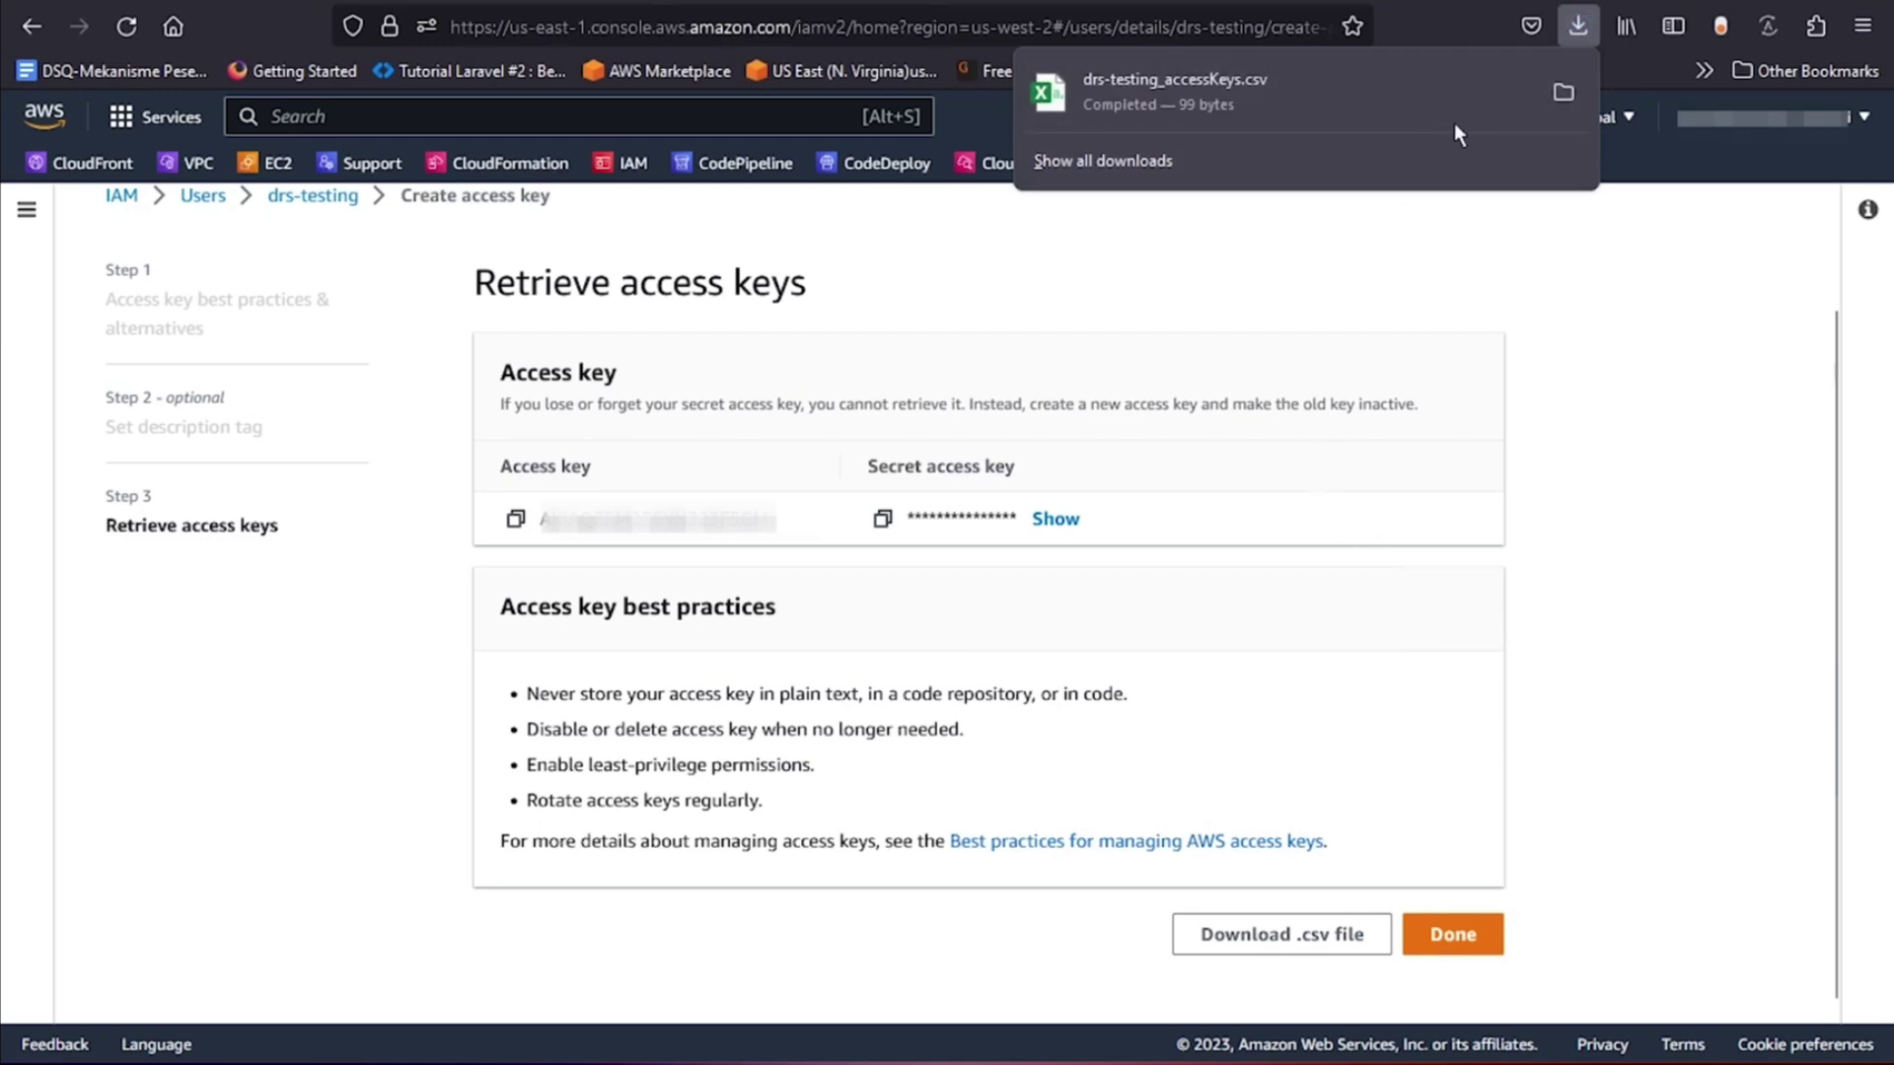
{"action": "left_click", "coordinate": [1564, 92]}
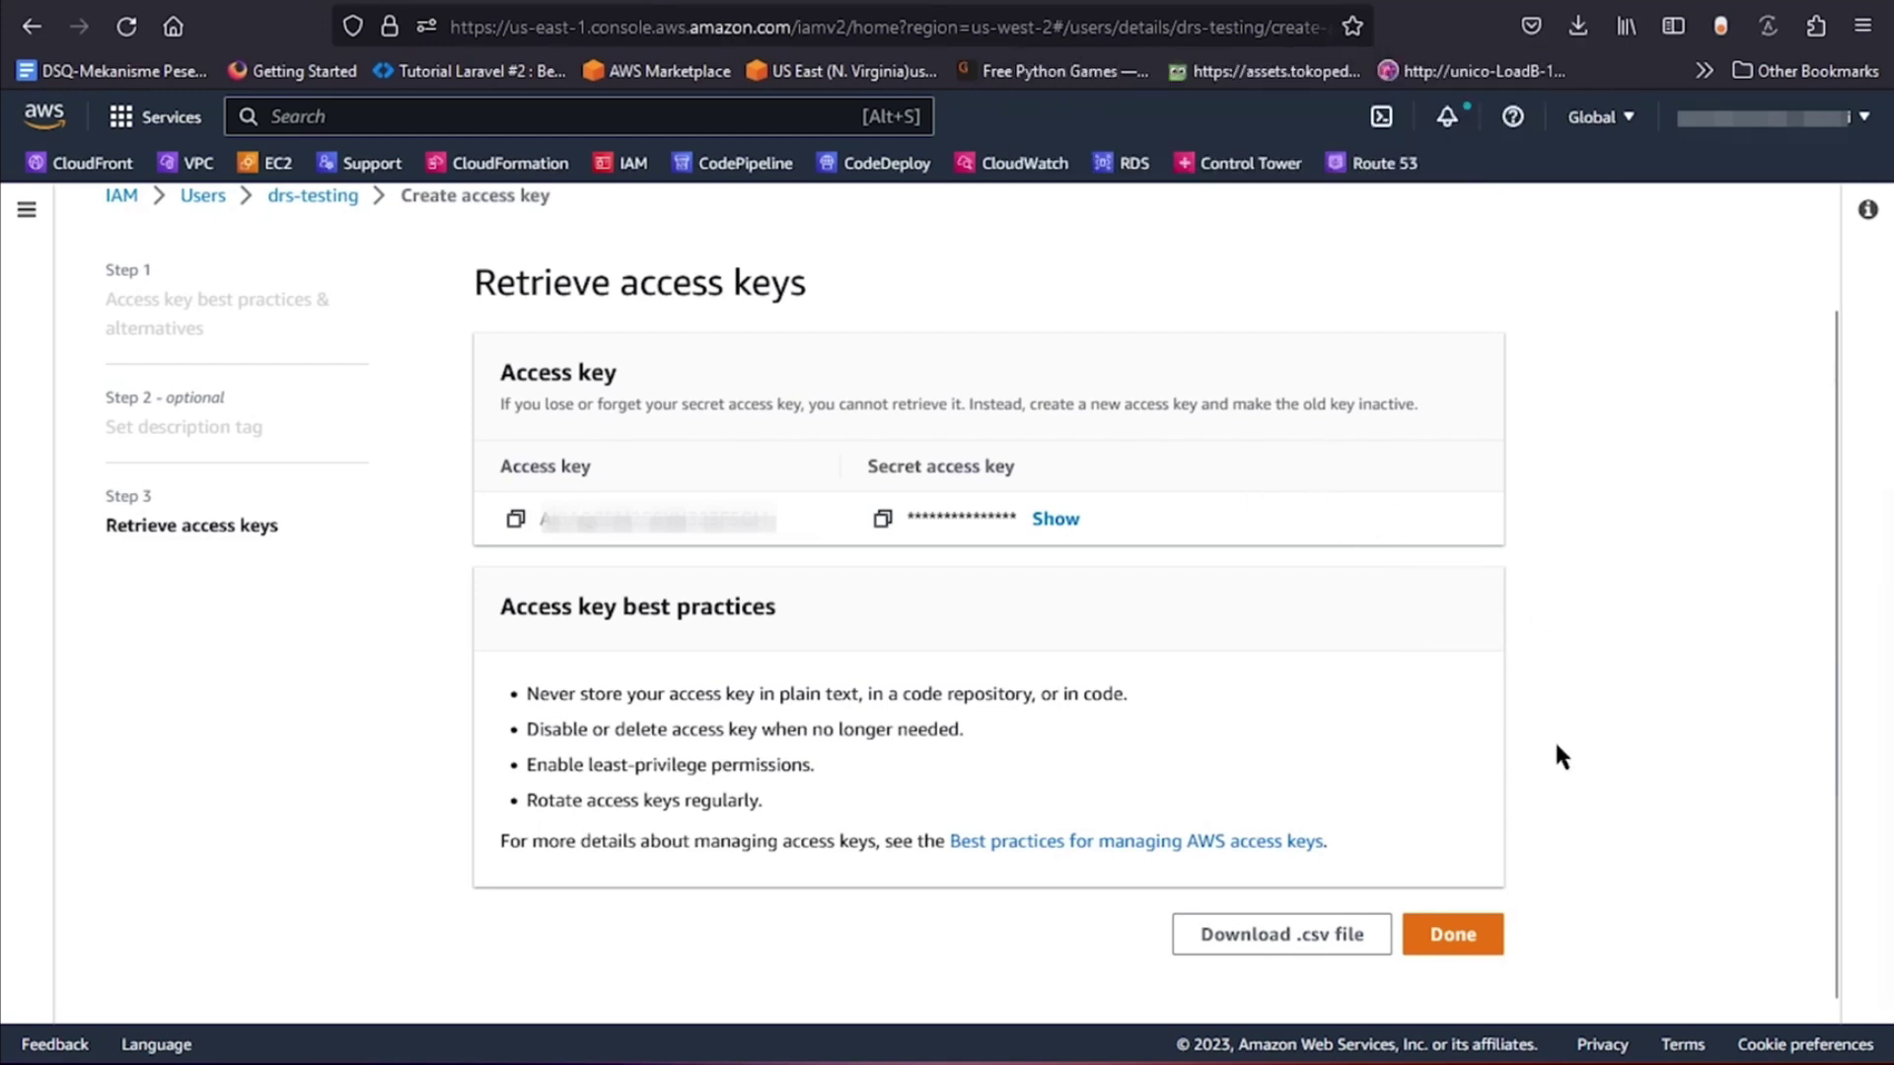
{"action": "left_click", "coordinate": [1454, 935]}
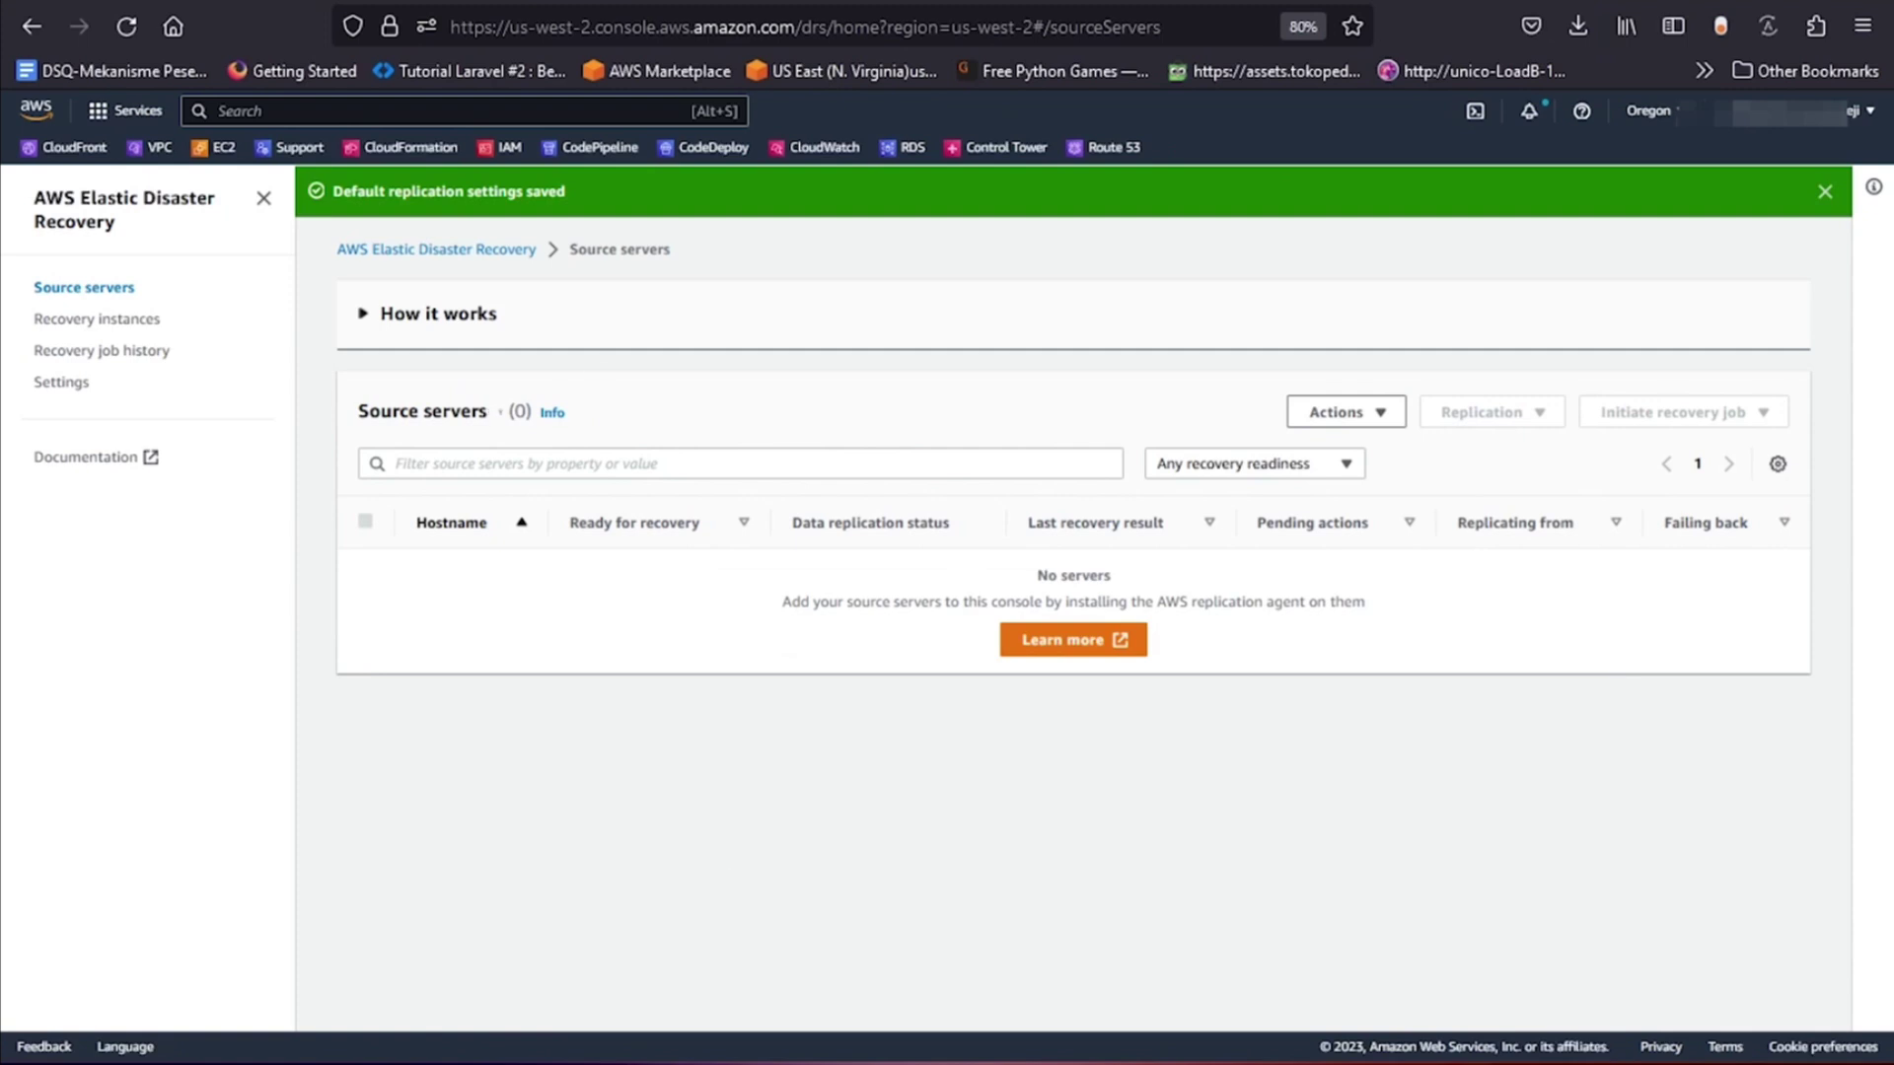
In the remote server session, enter region us-west-2 at the Replication Agent installer prompt.
{"action": "mouse_move", "coordinate": [1006, 1062]}
{"action": "left_click", "coordinate": [1005, 953]}
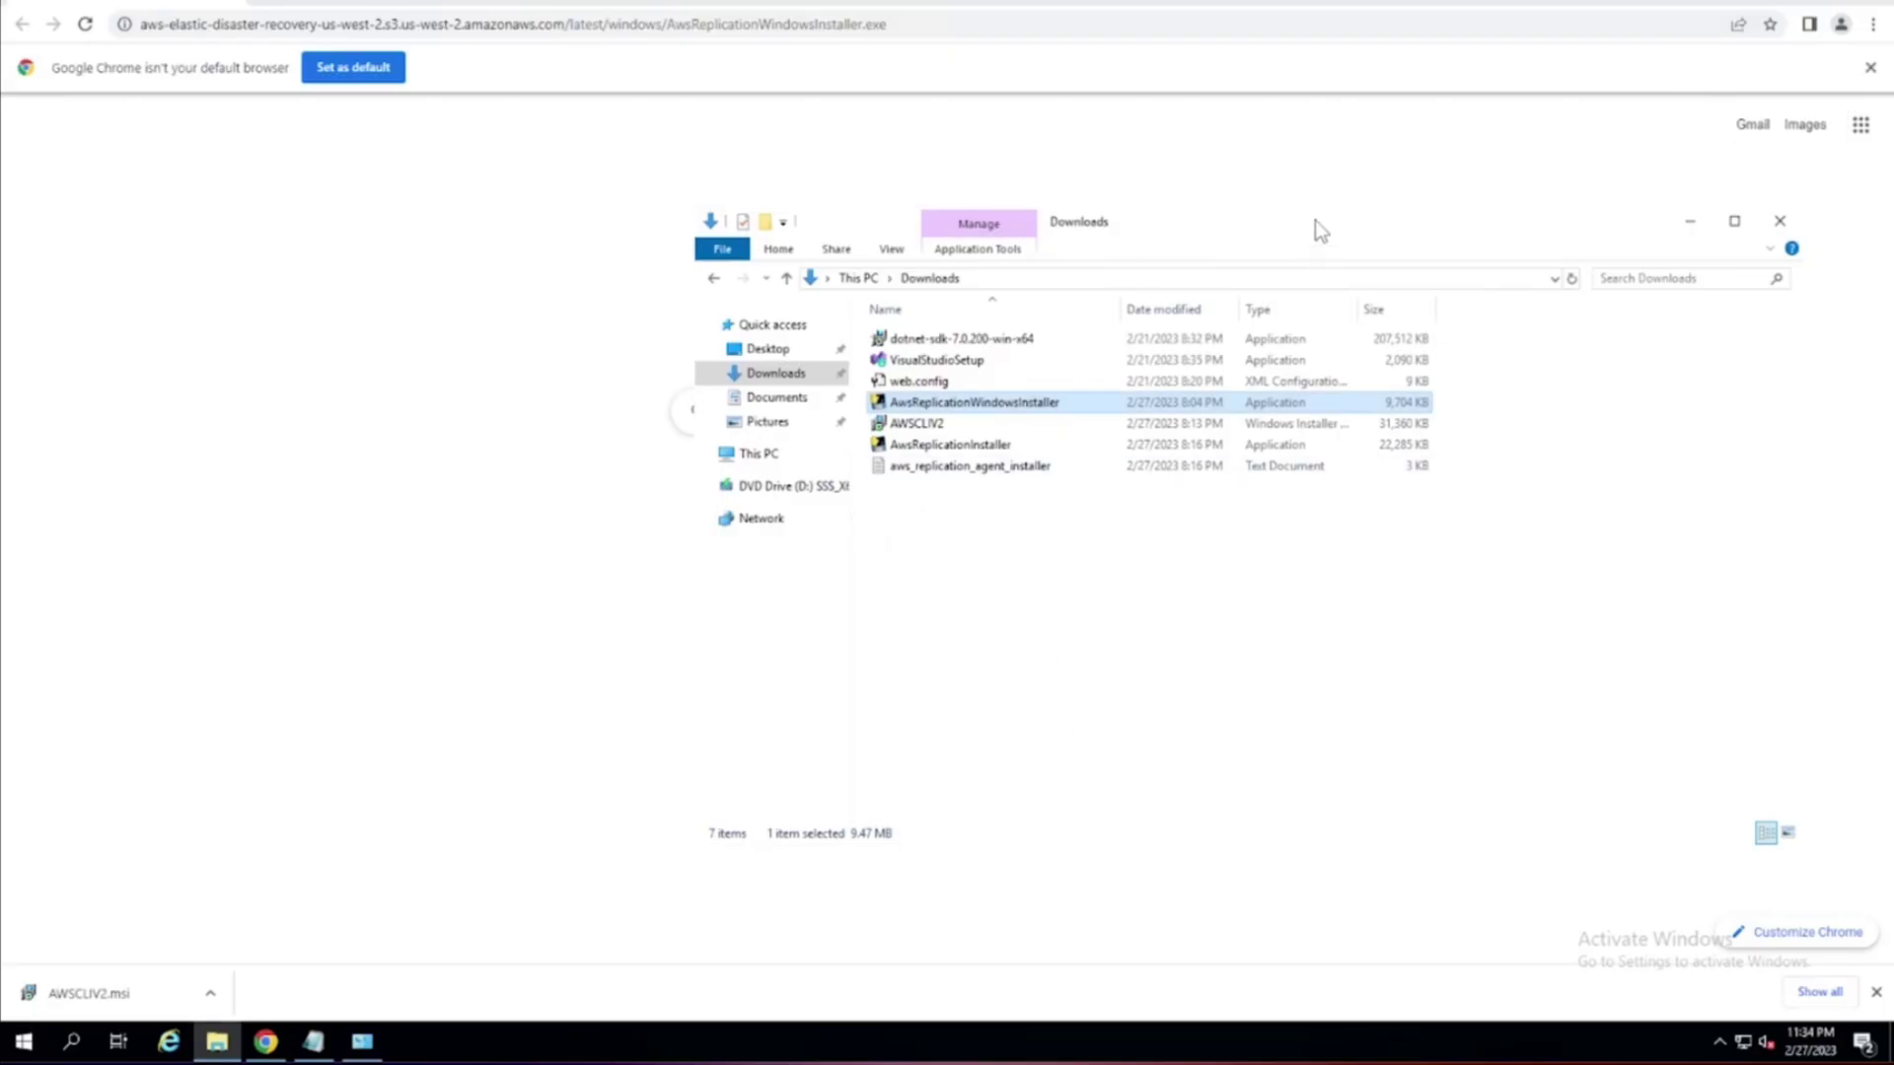
{"action": "left_click_drag", "start_coordinate": [1316, 221], "coordinate": [1453, 246]}
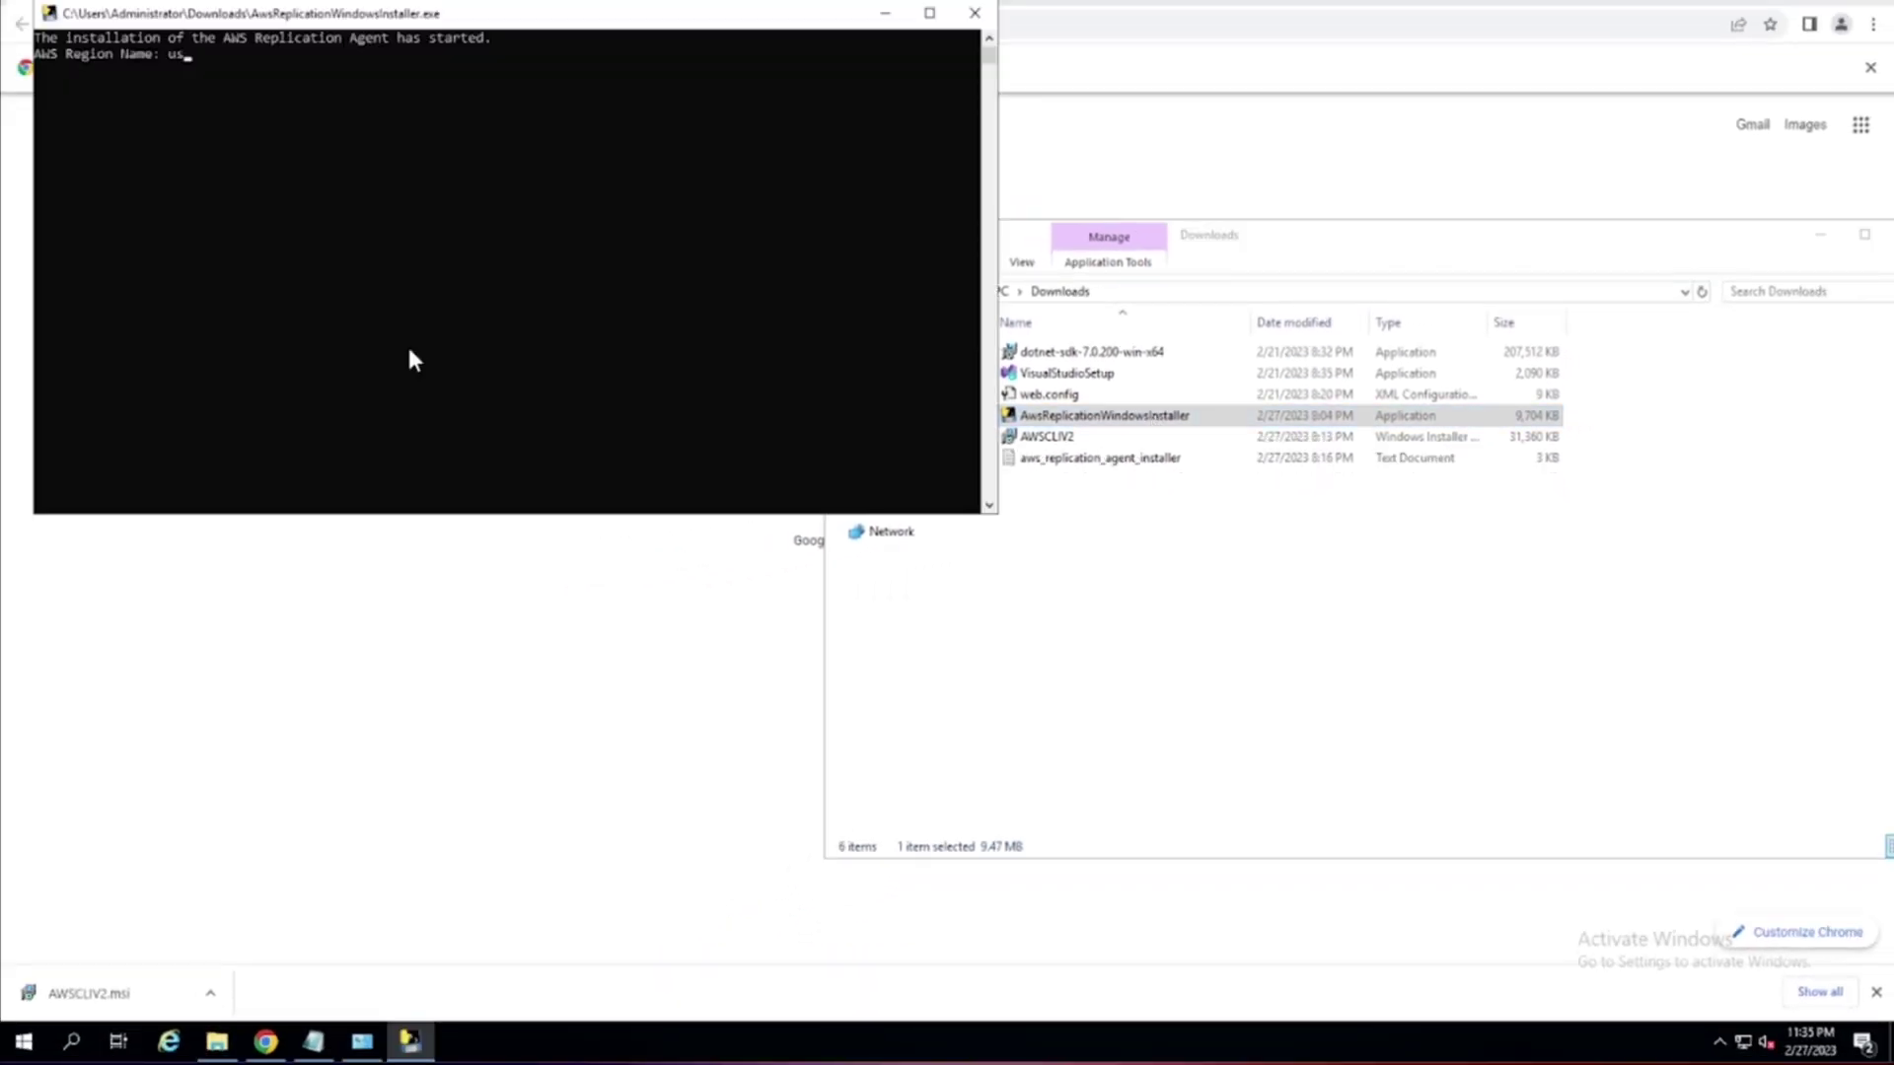
{"action": "type", "text": "-west-2"}
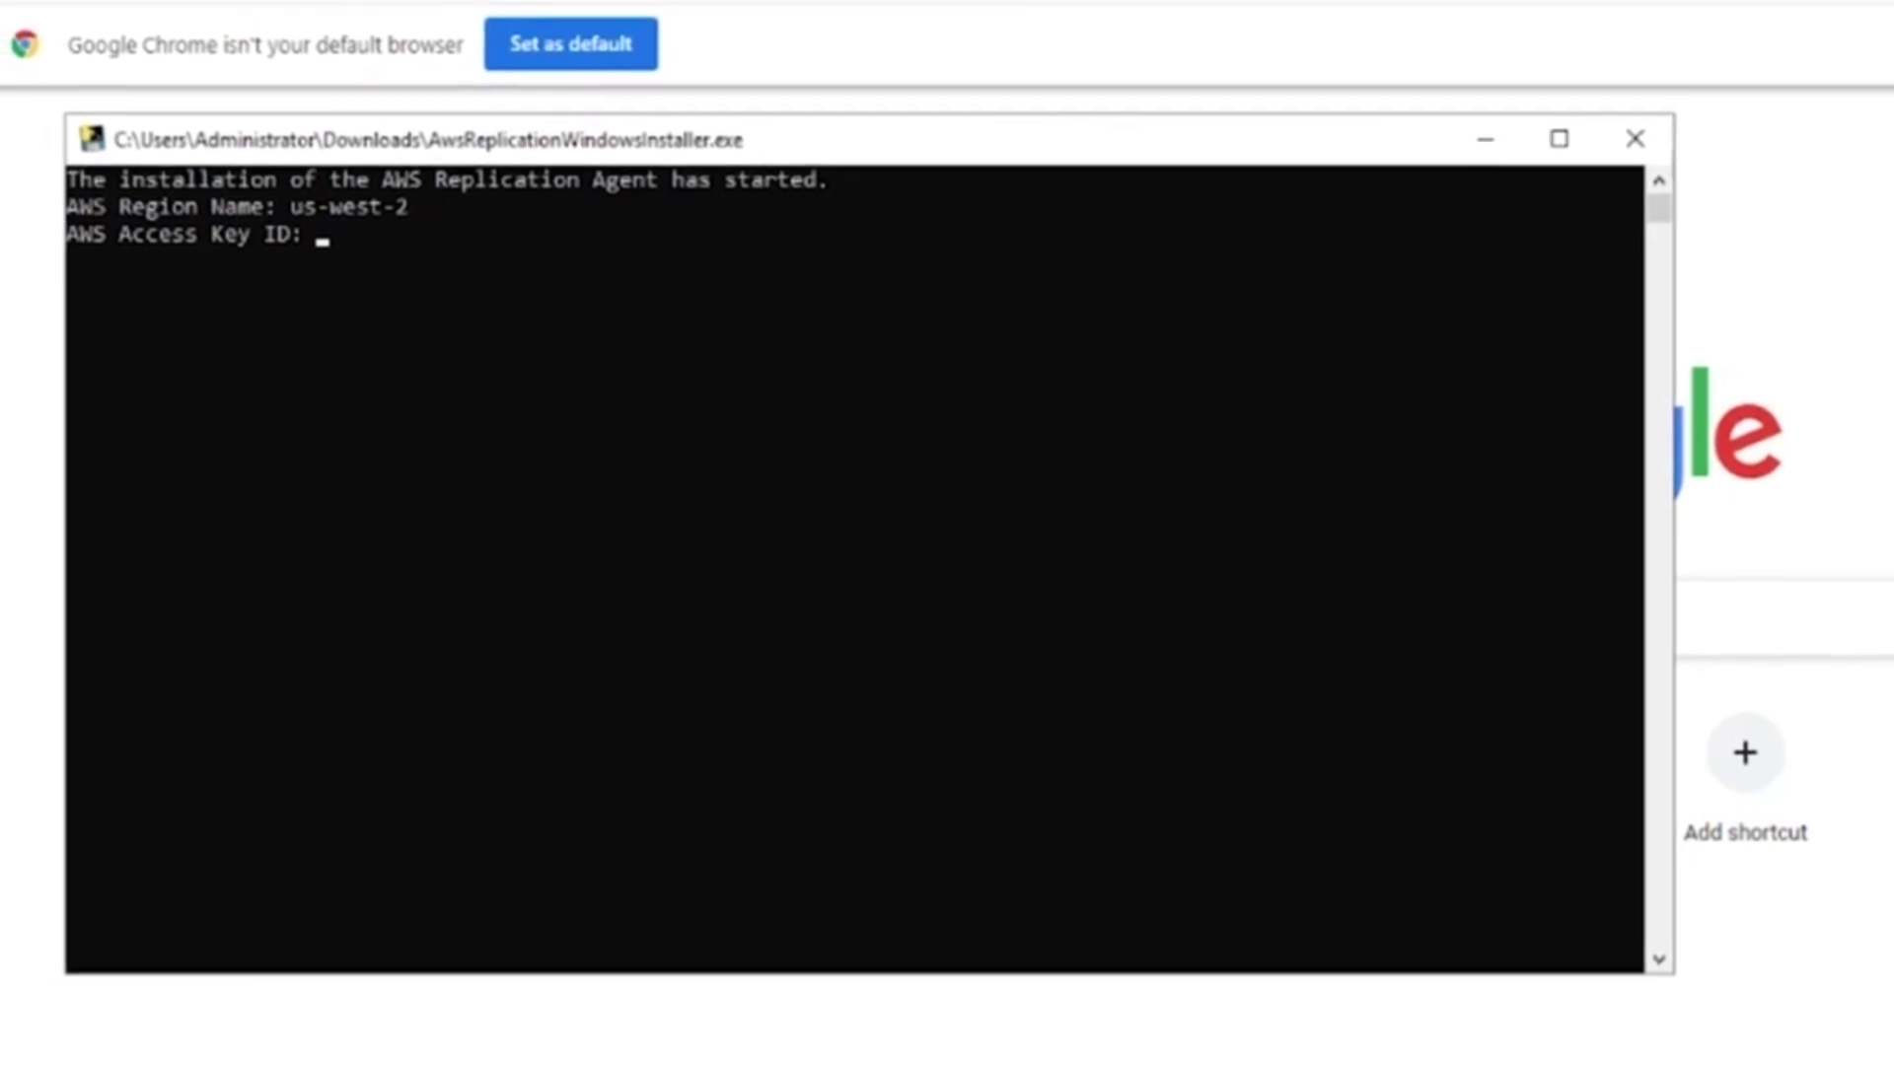
{"action": "left_click", "coordinate": [1180, 394]}
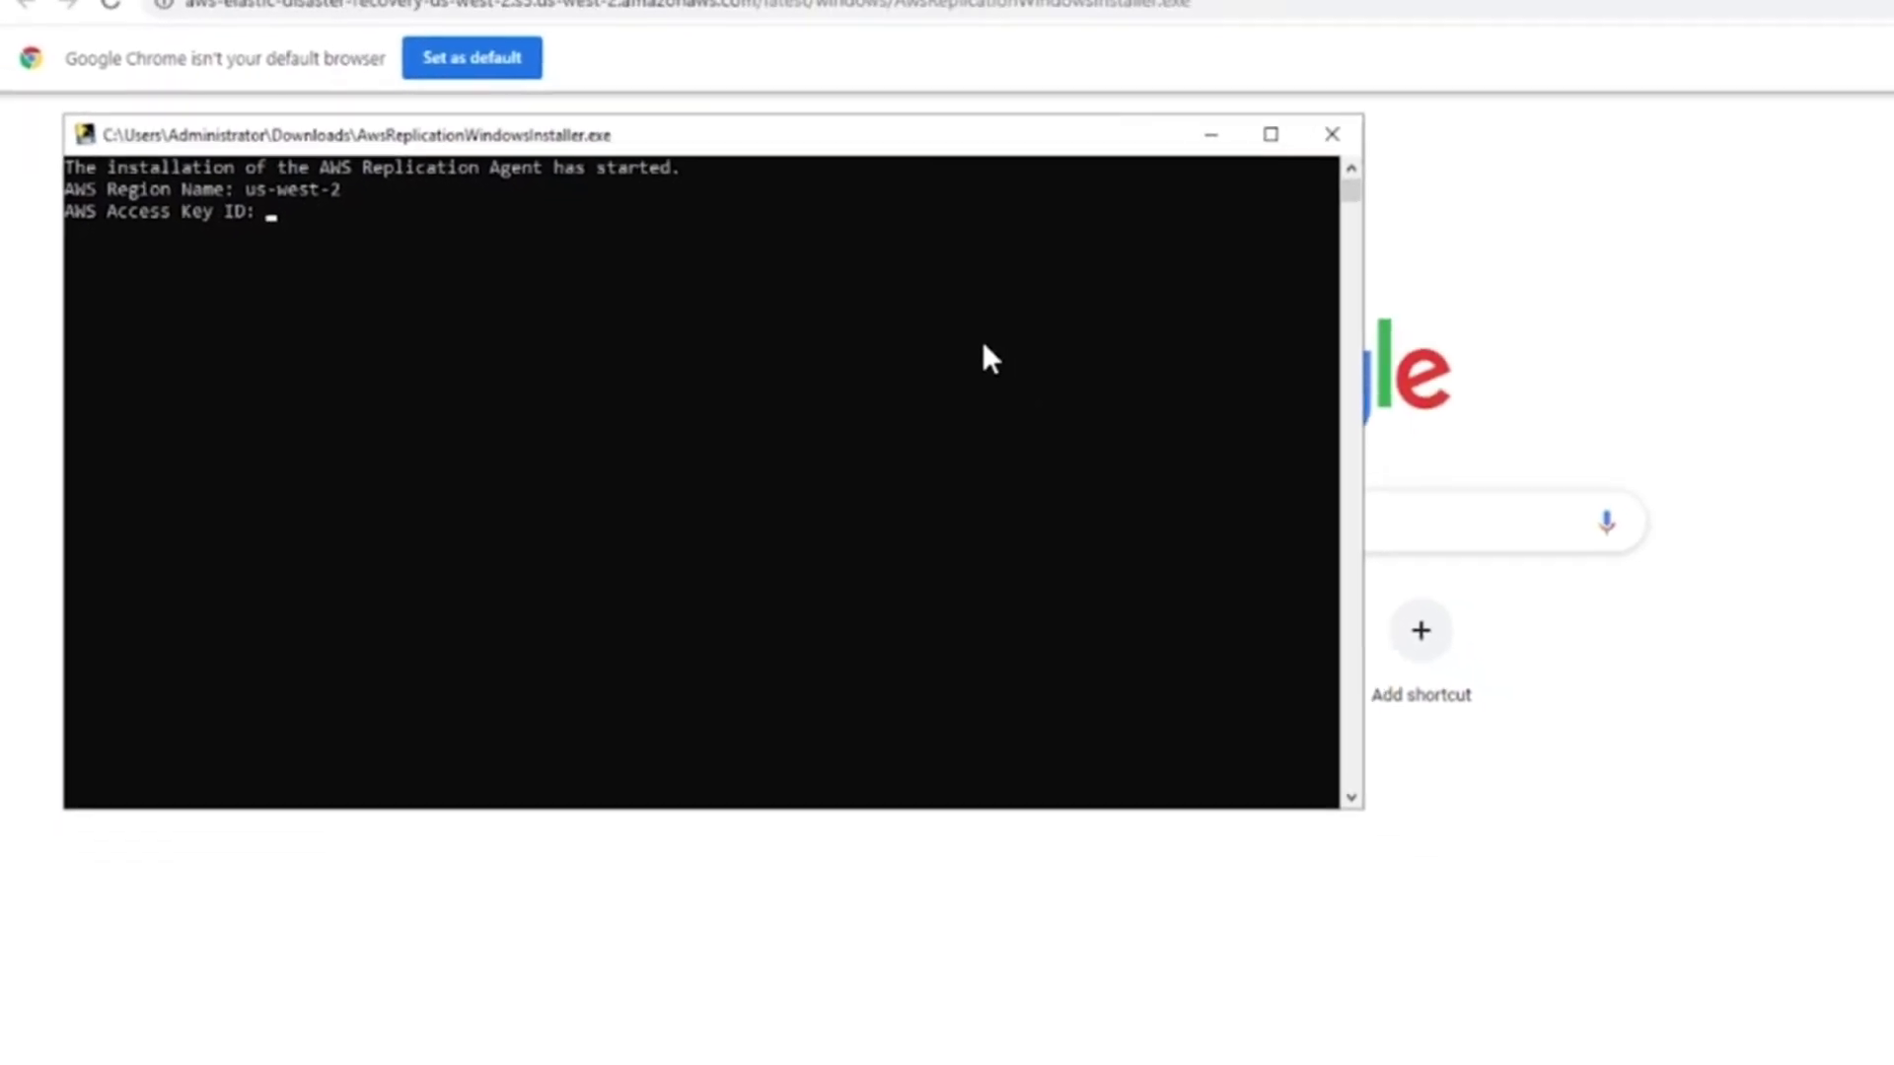
Paste the new access key ID and secret access key into the Notepad notes.
{"action": "left_click", "coordinate": [462, 1064]}
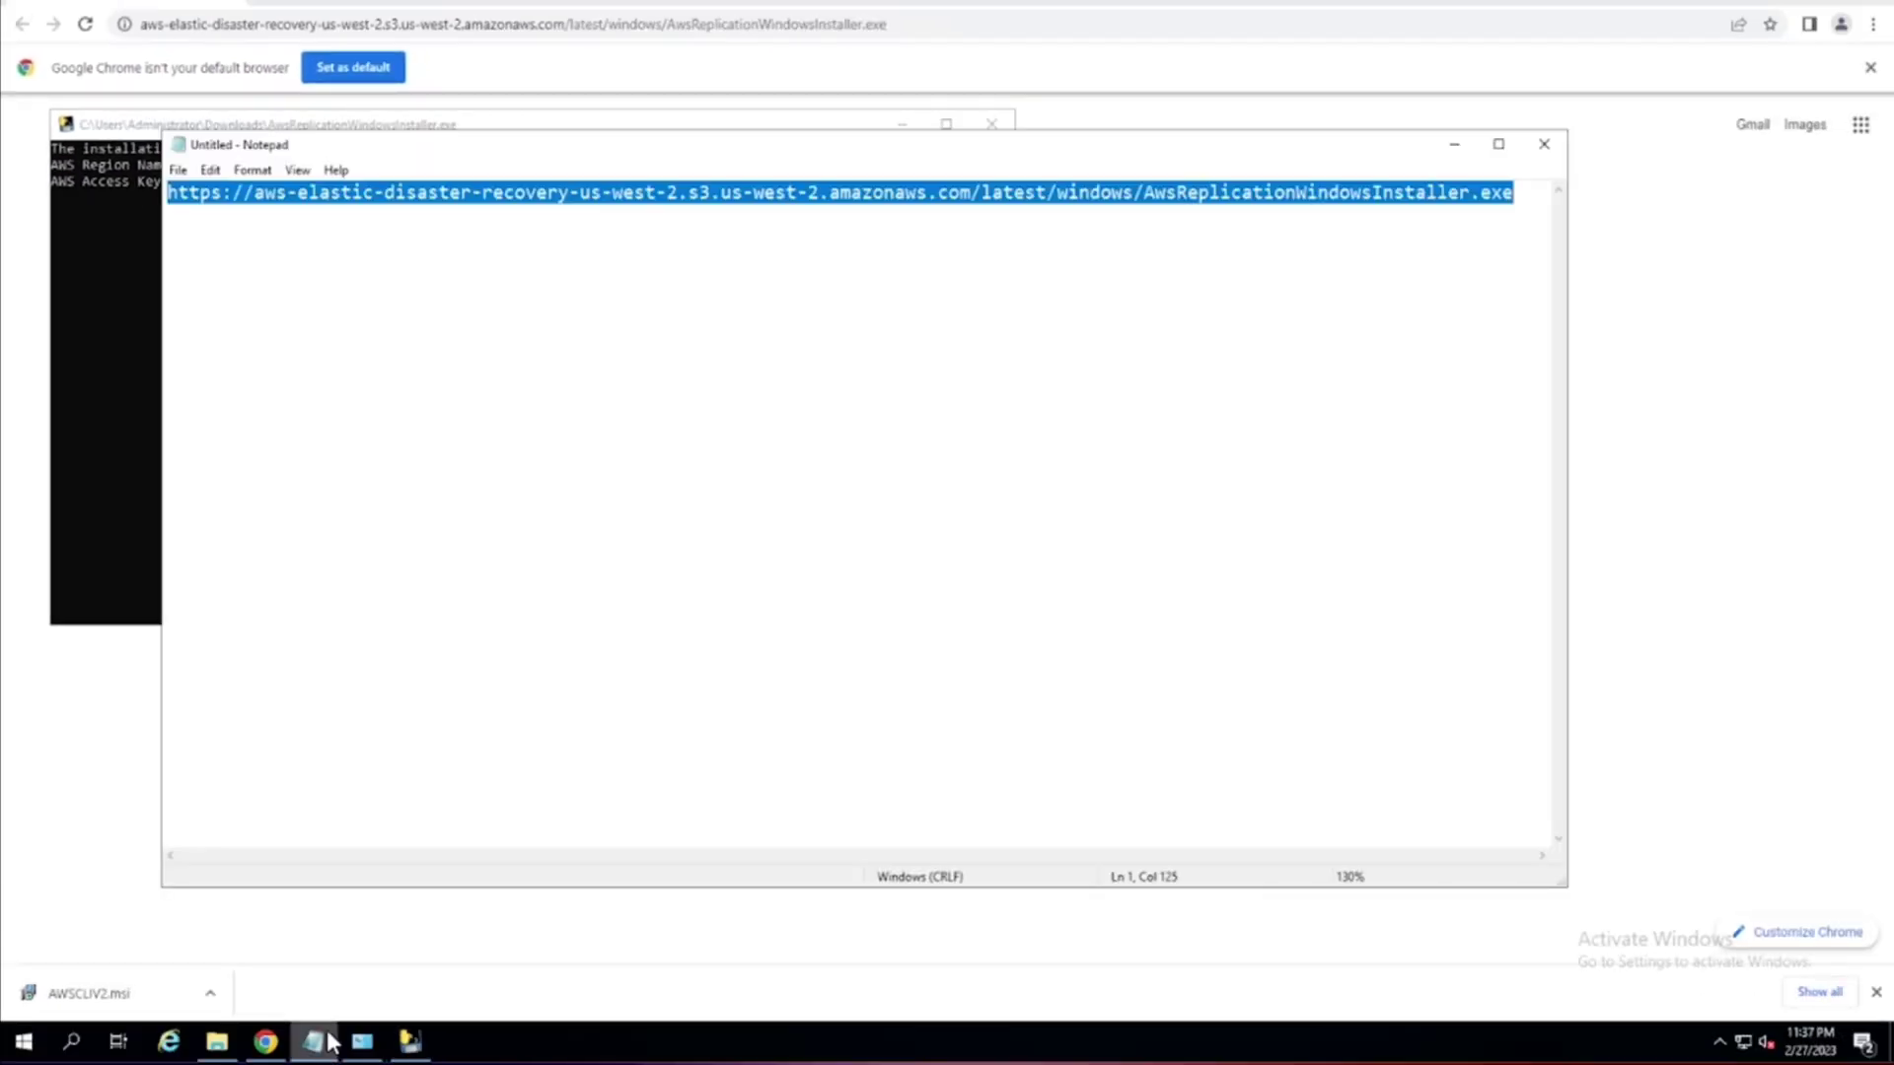
{"action": "key", "text": "Delete"}
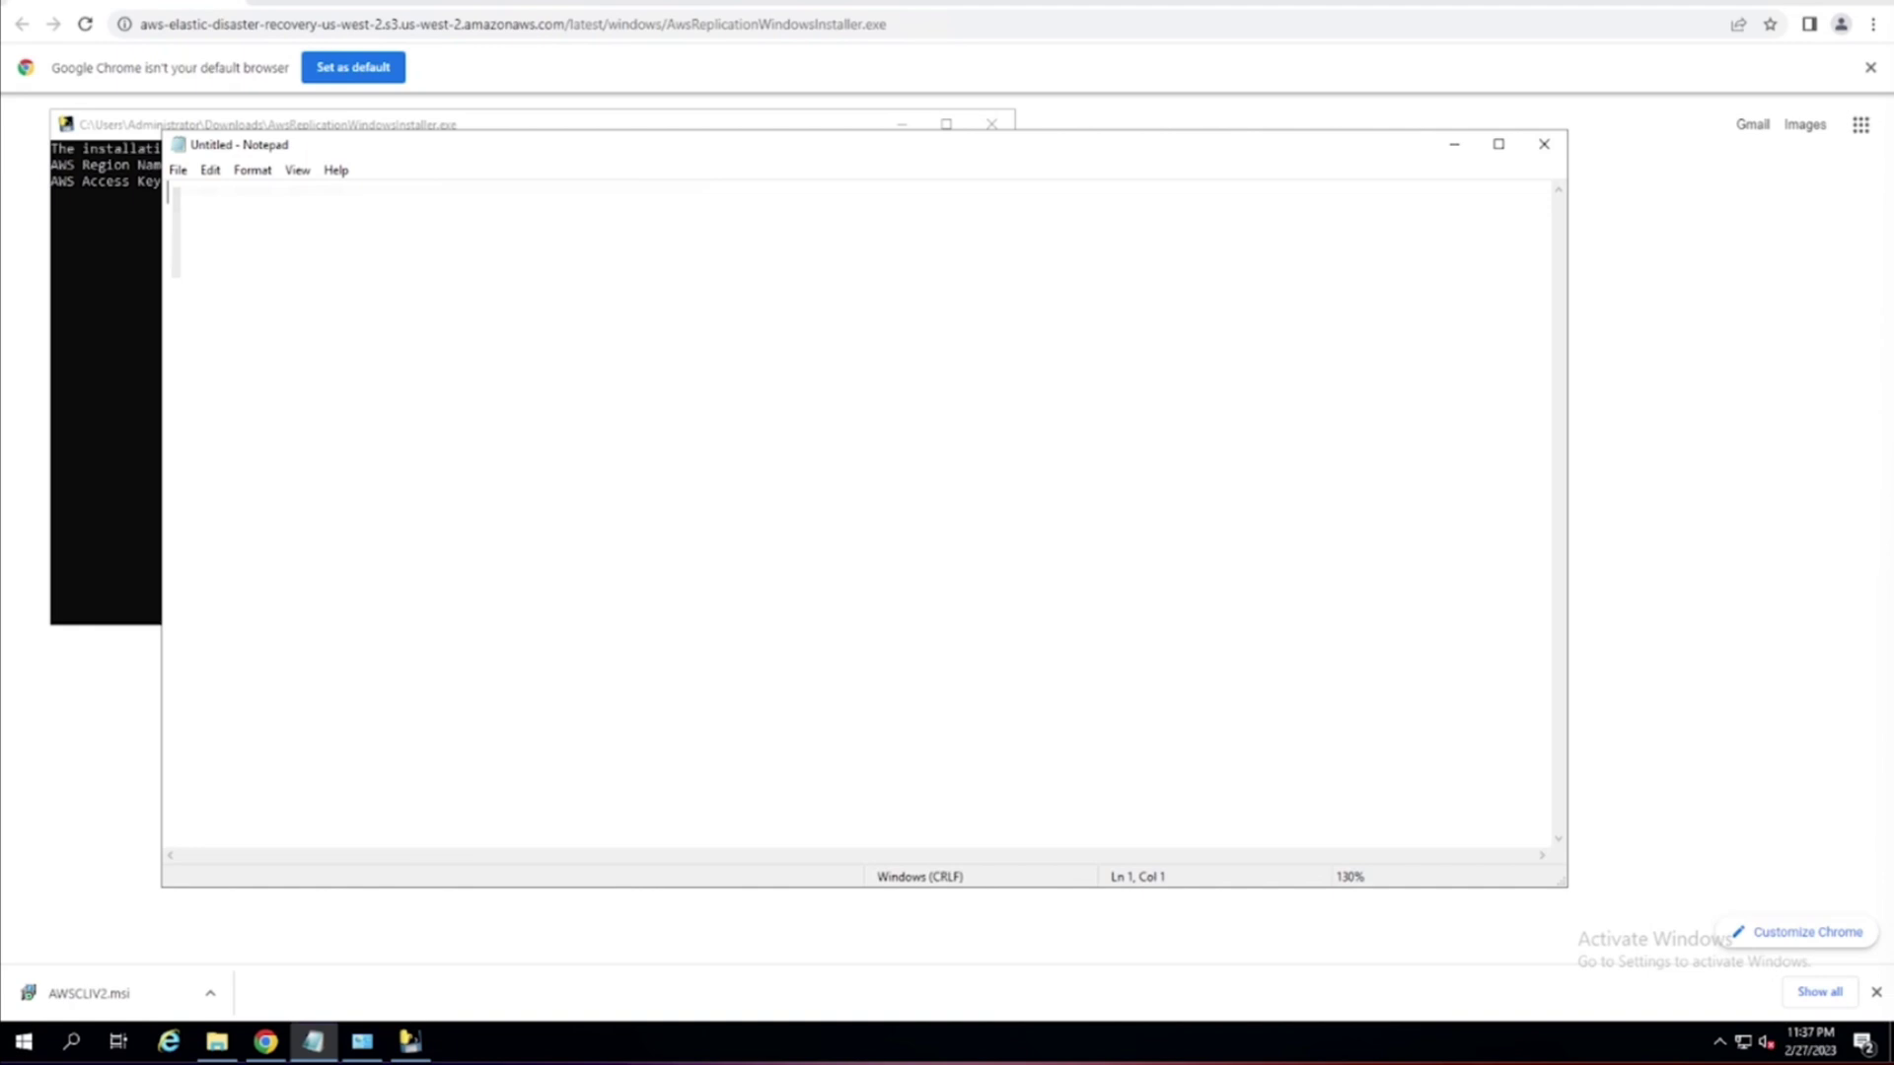
{"action": "key", "text": "ctrl+v"}
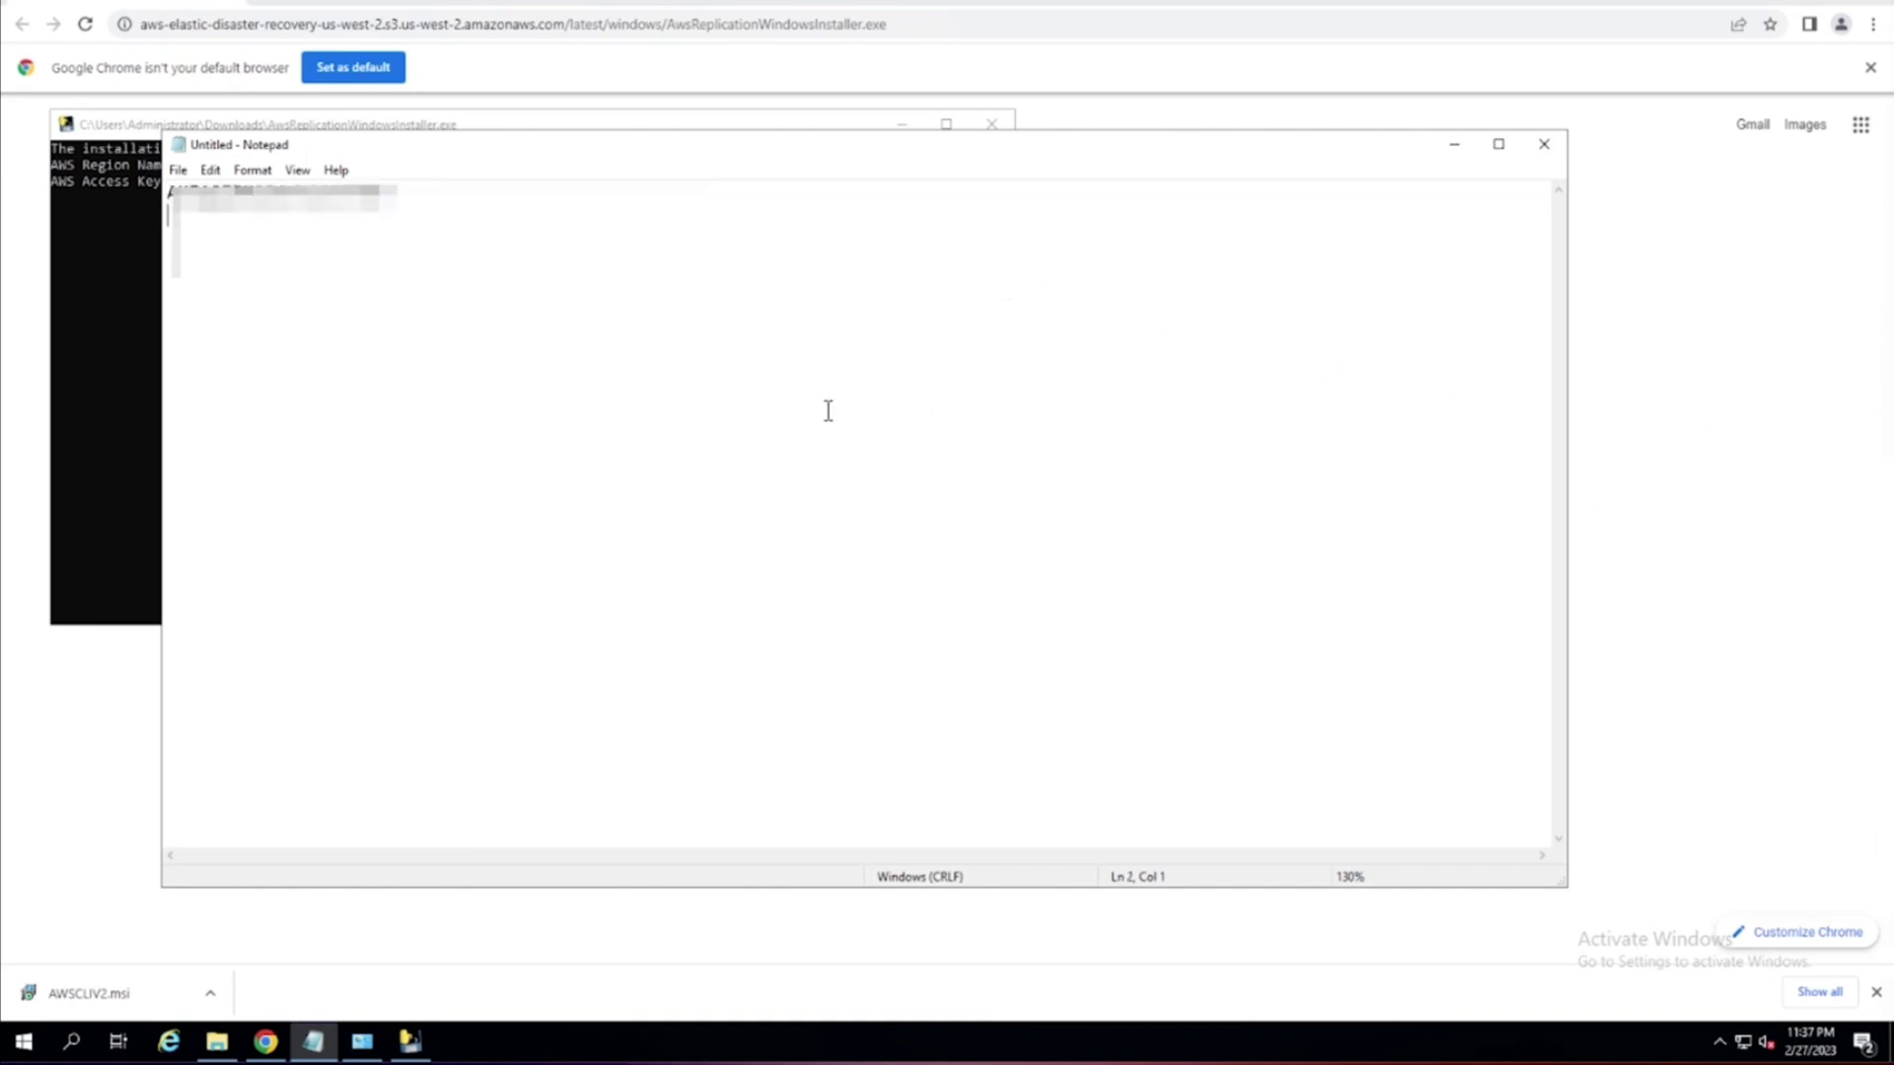
{"action": "key", "text": "ctrl+v"}
{"action": "left_click_drag", "start_coordinate": [397, 192], "coordinate": [45, 197]}
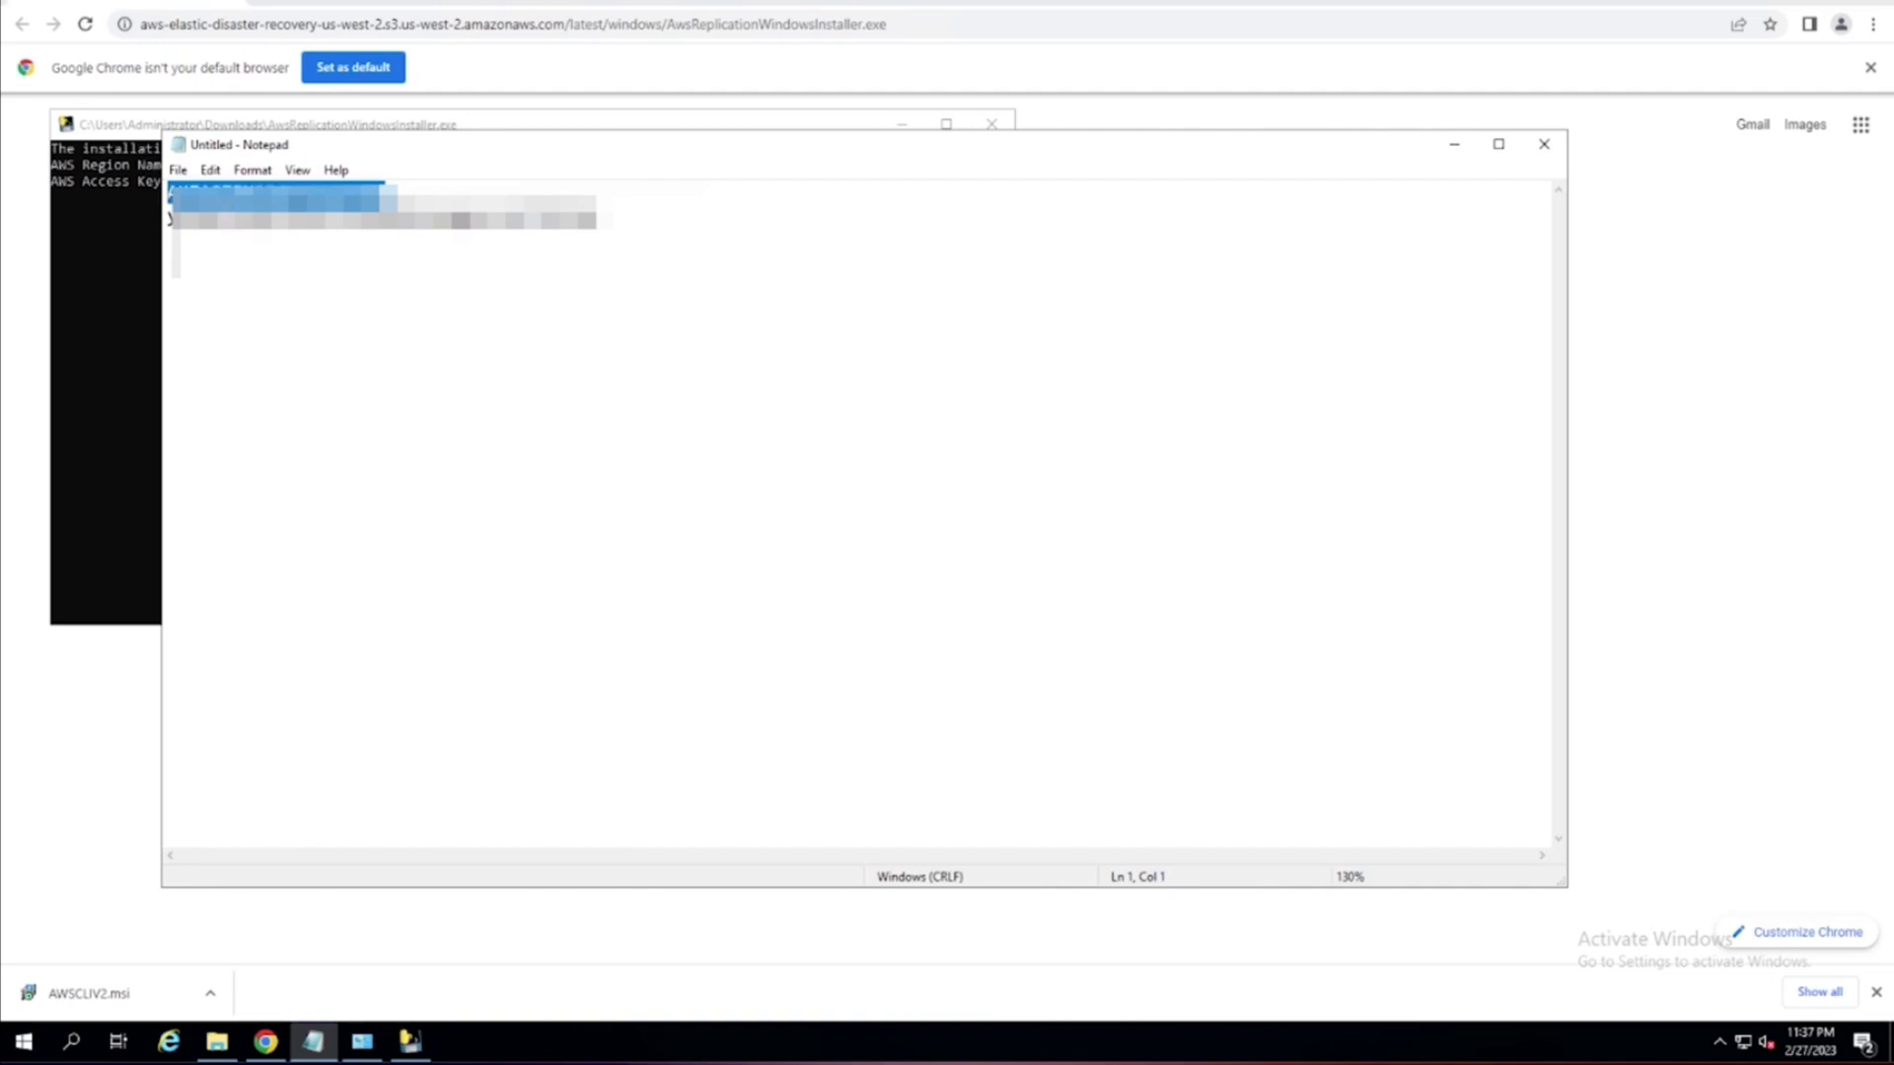
Enter the access key ID and then the secret access key at the installer prompts.
{"action": "left_click", "coordinate": [115, 274]}
{"action": "key", "text": "ctrl+v"}
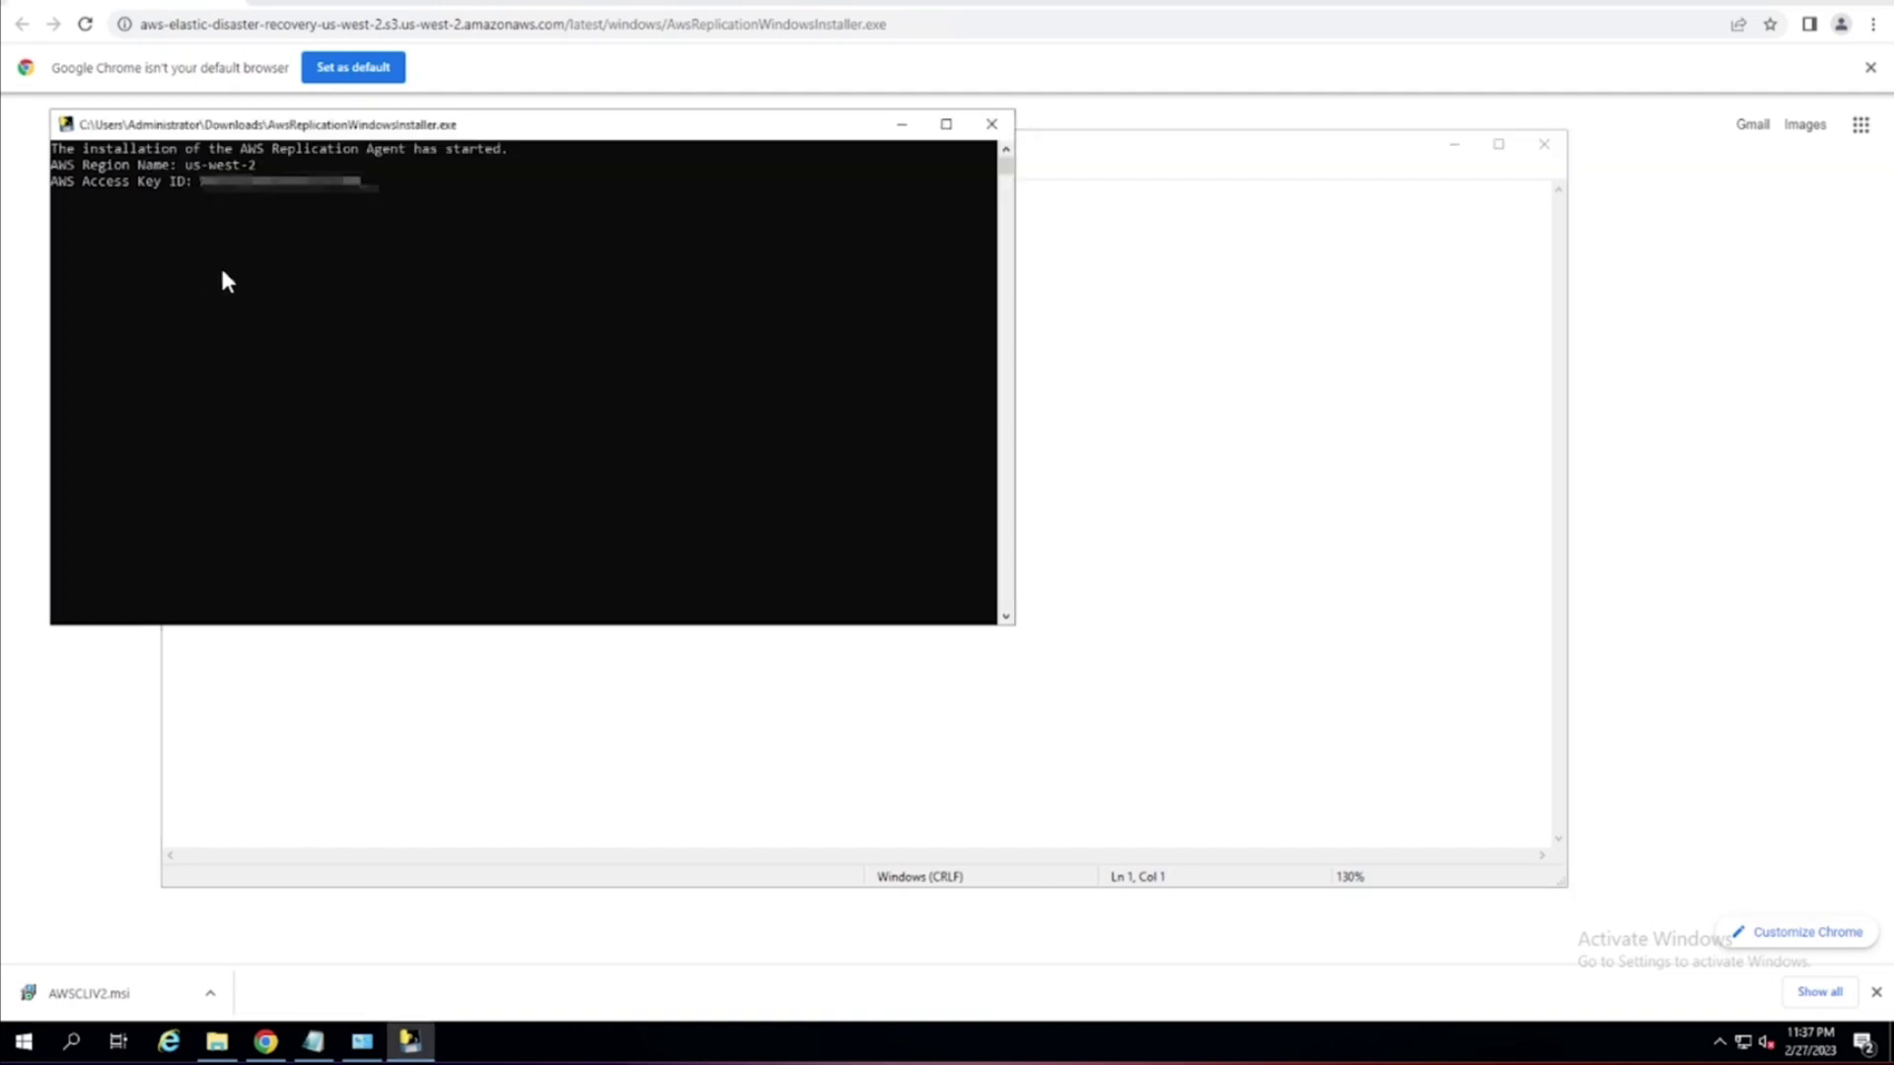
{"action": "key", "text": "Return"}
{"action": "left_click", "coordinate": [1188, 329]}
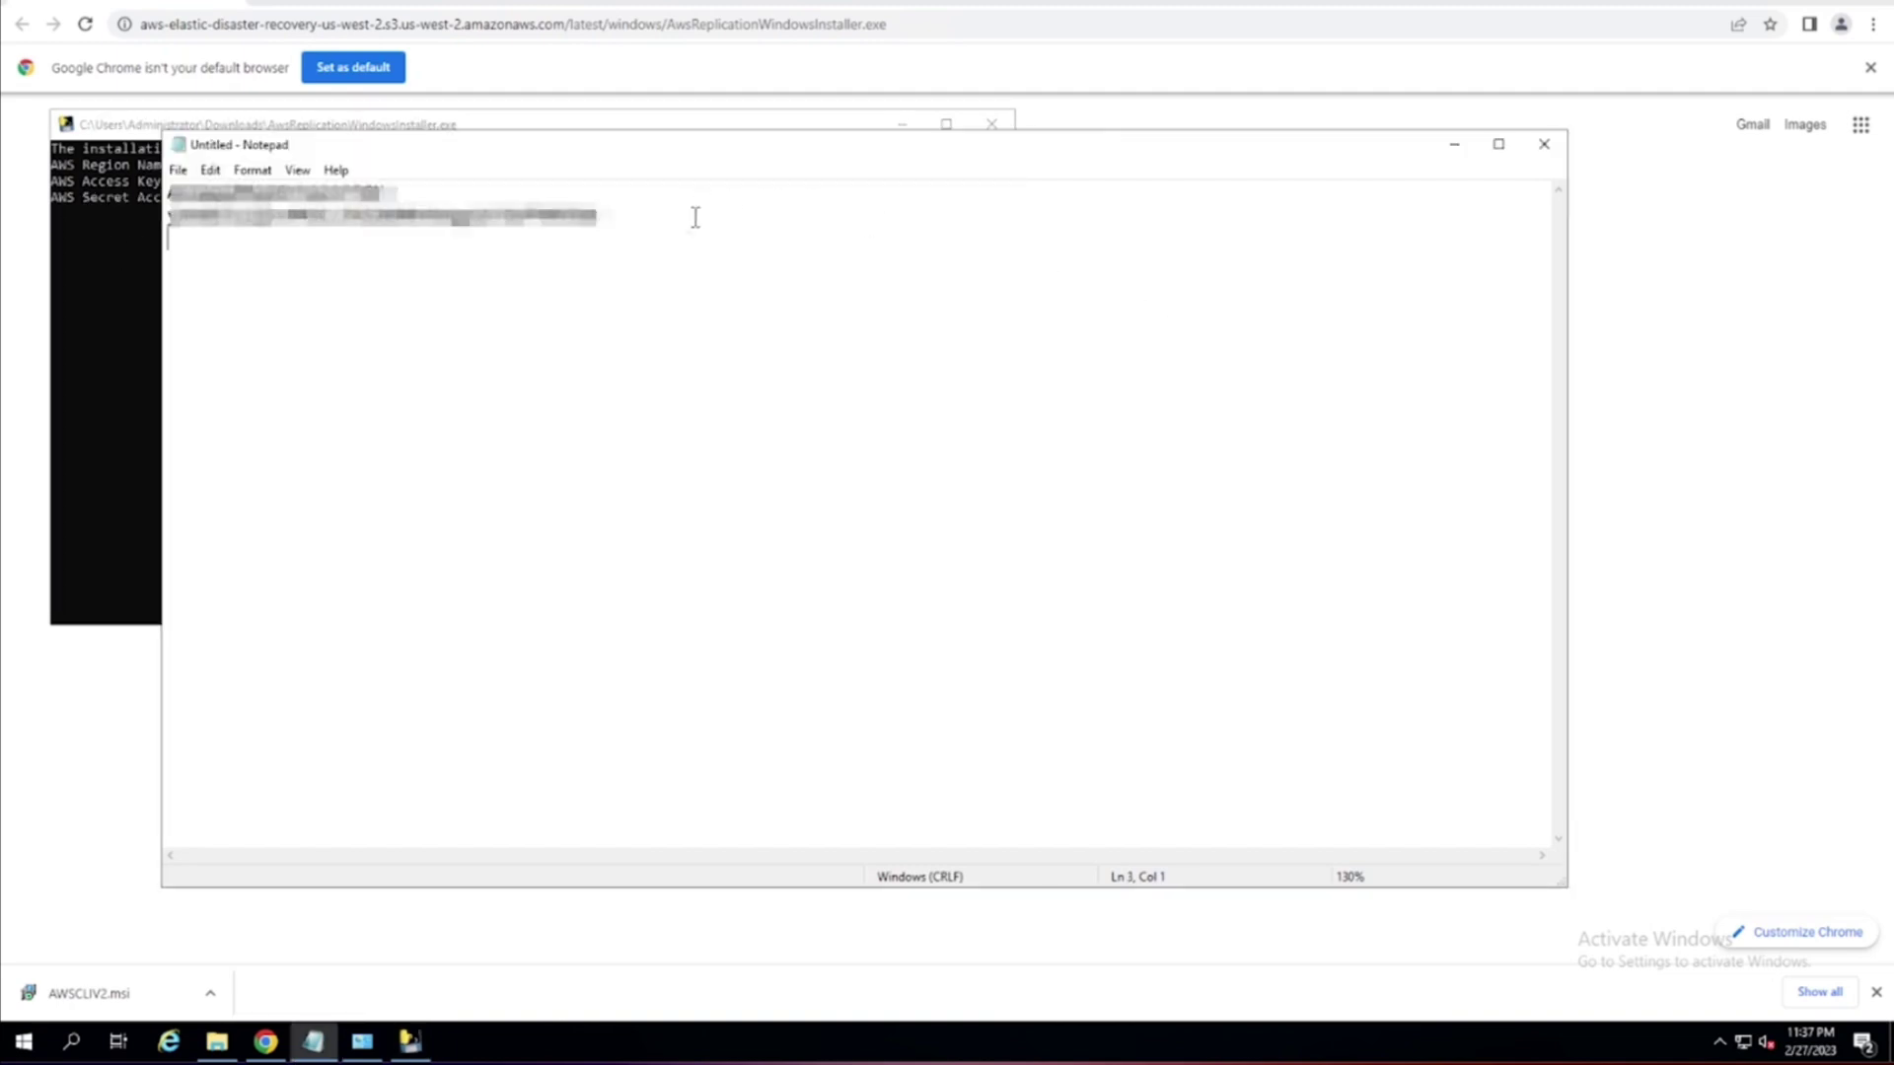
{"action": "left_click_drag", "start_coordinate": [604, 215], "coordinate": [56, 195]}
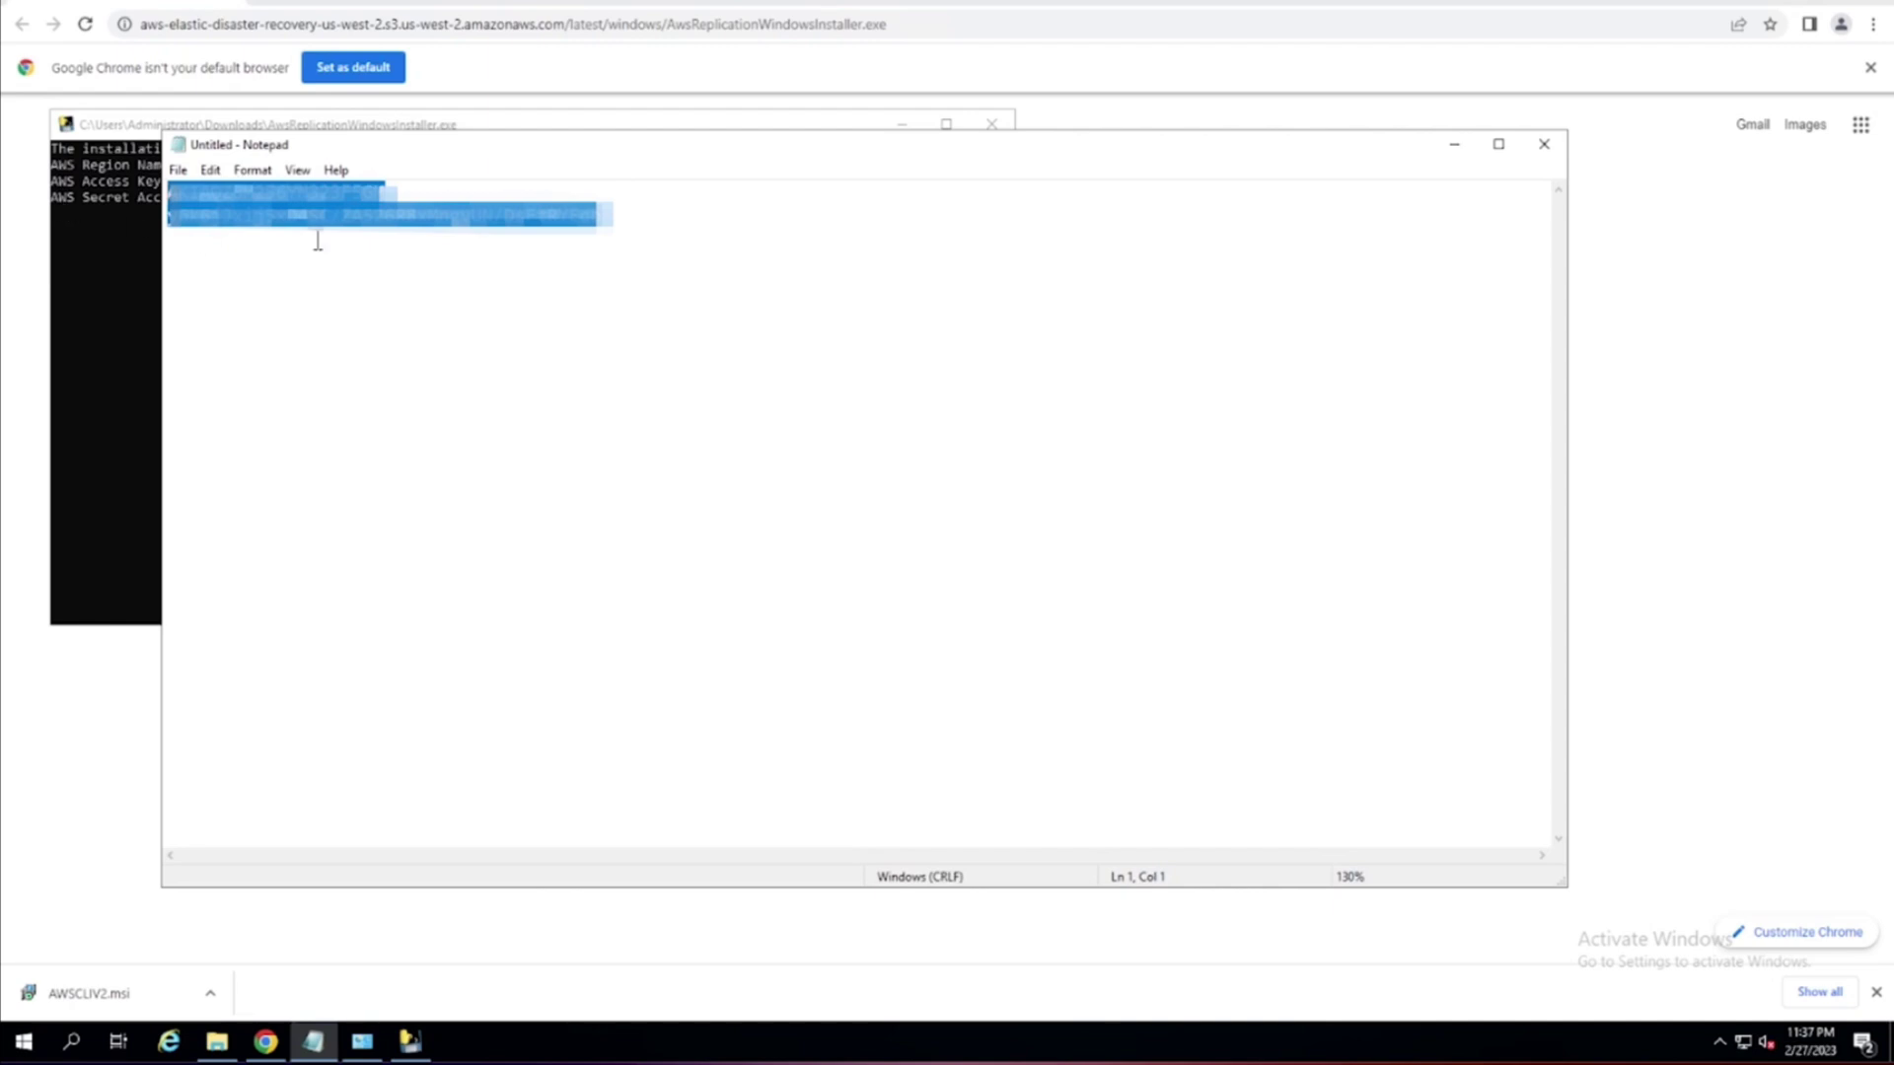
{"action": "key", "text": "shift+Down"}
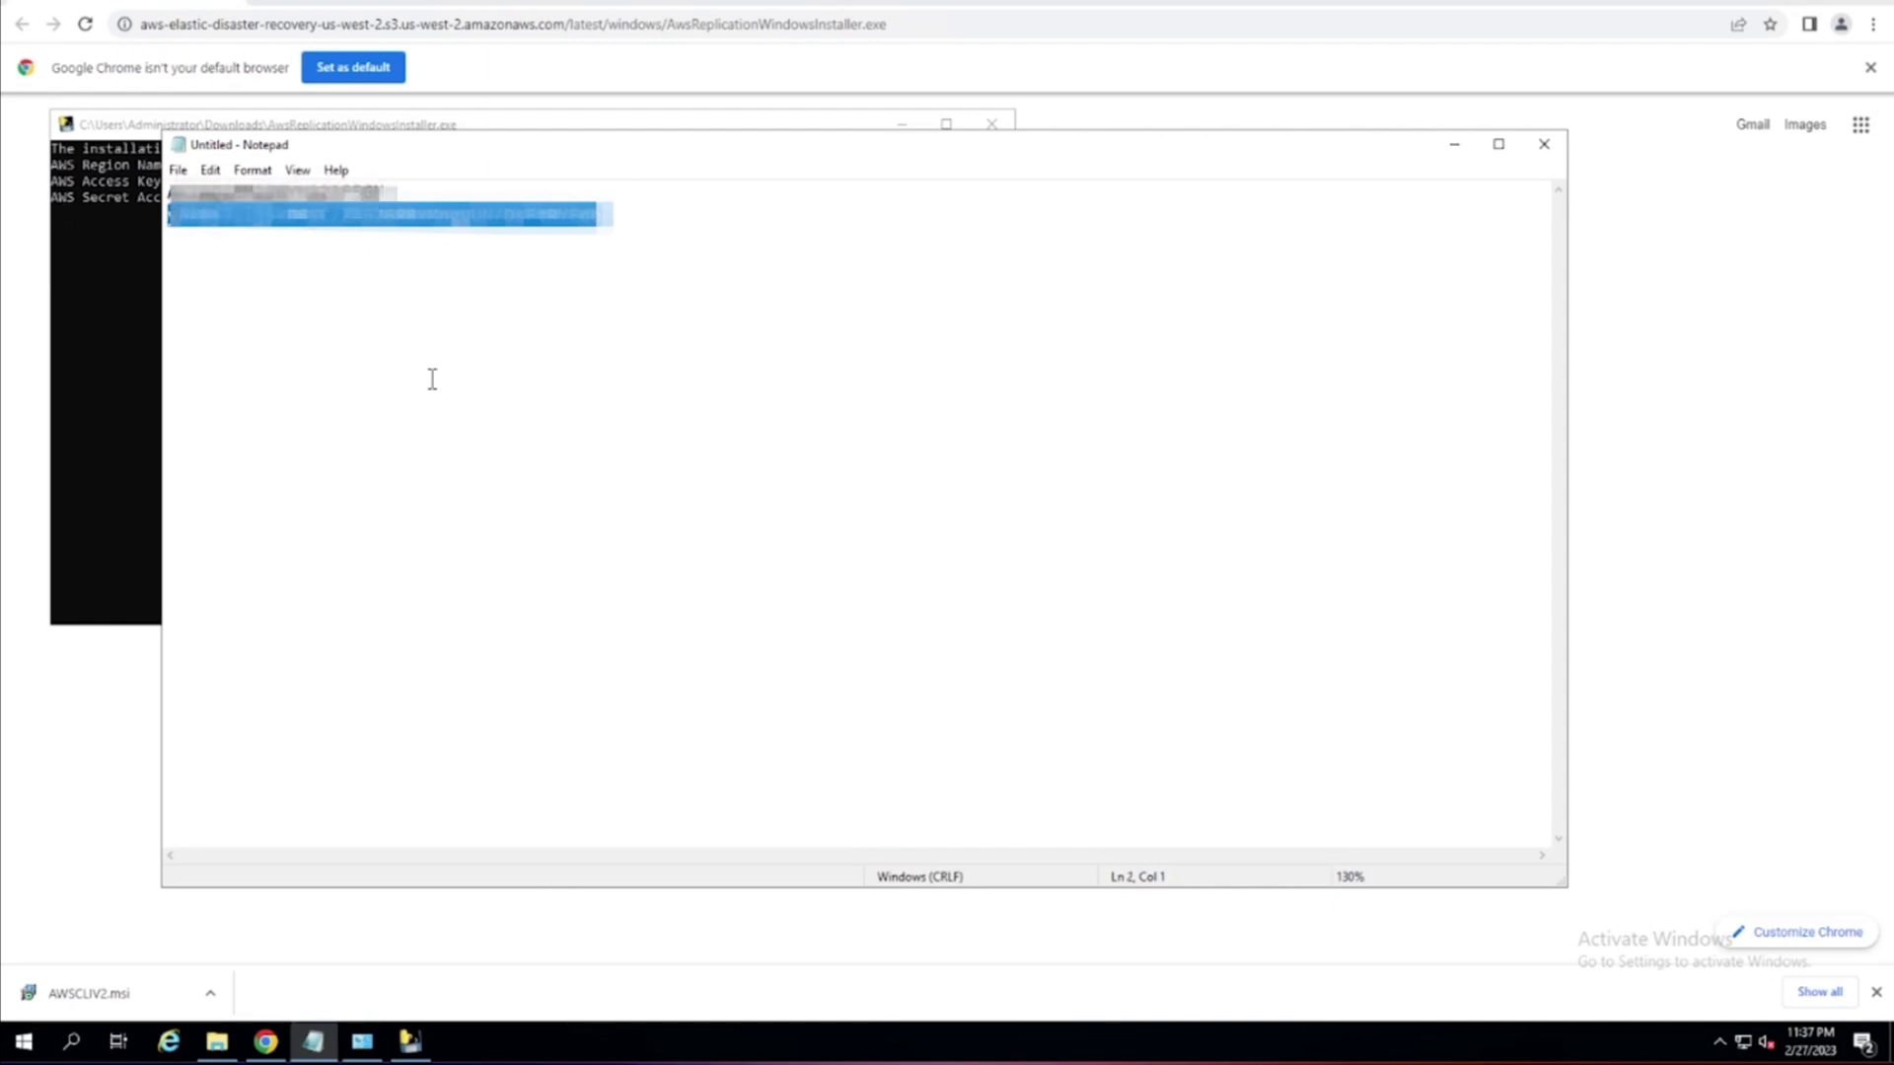
{"action": "left_click", "coordinate": [80, 313]}
{"action": "right_click", "coordinate": [90, 335]}
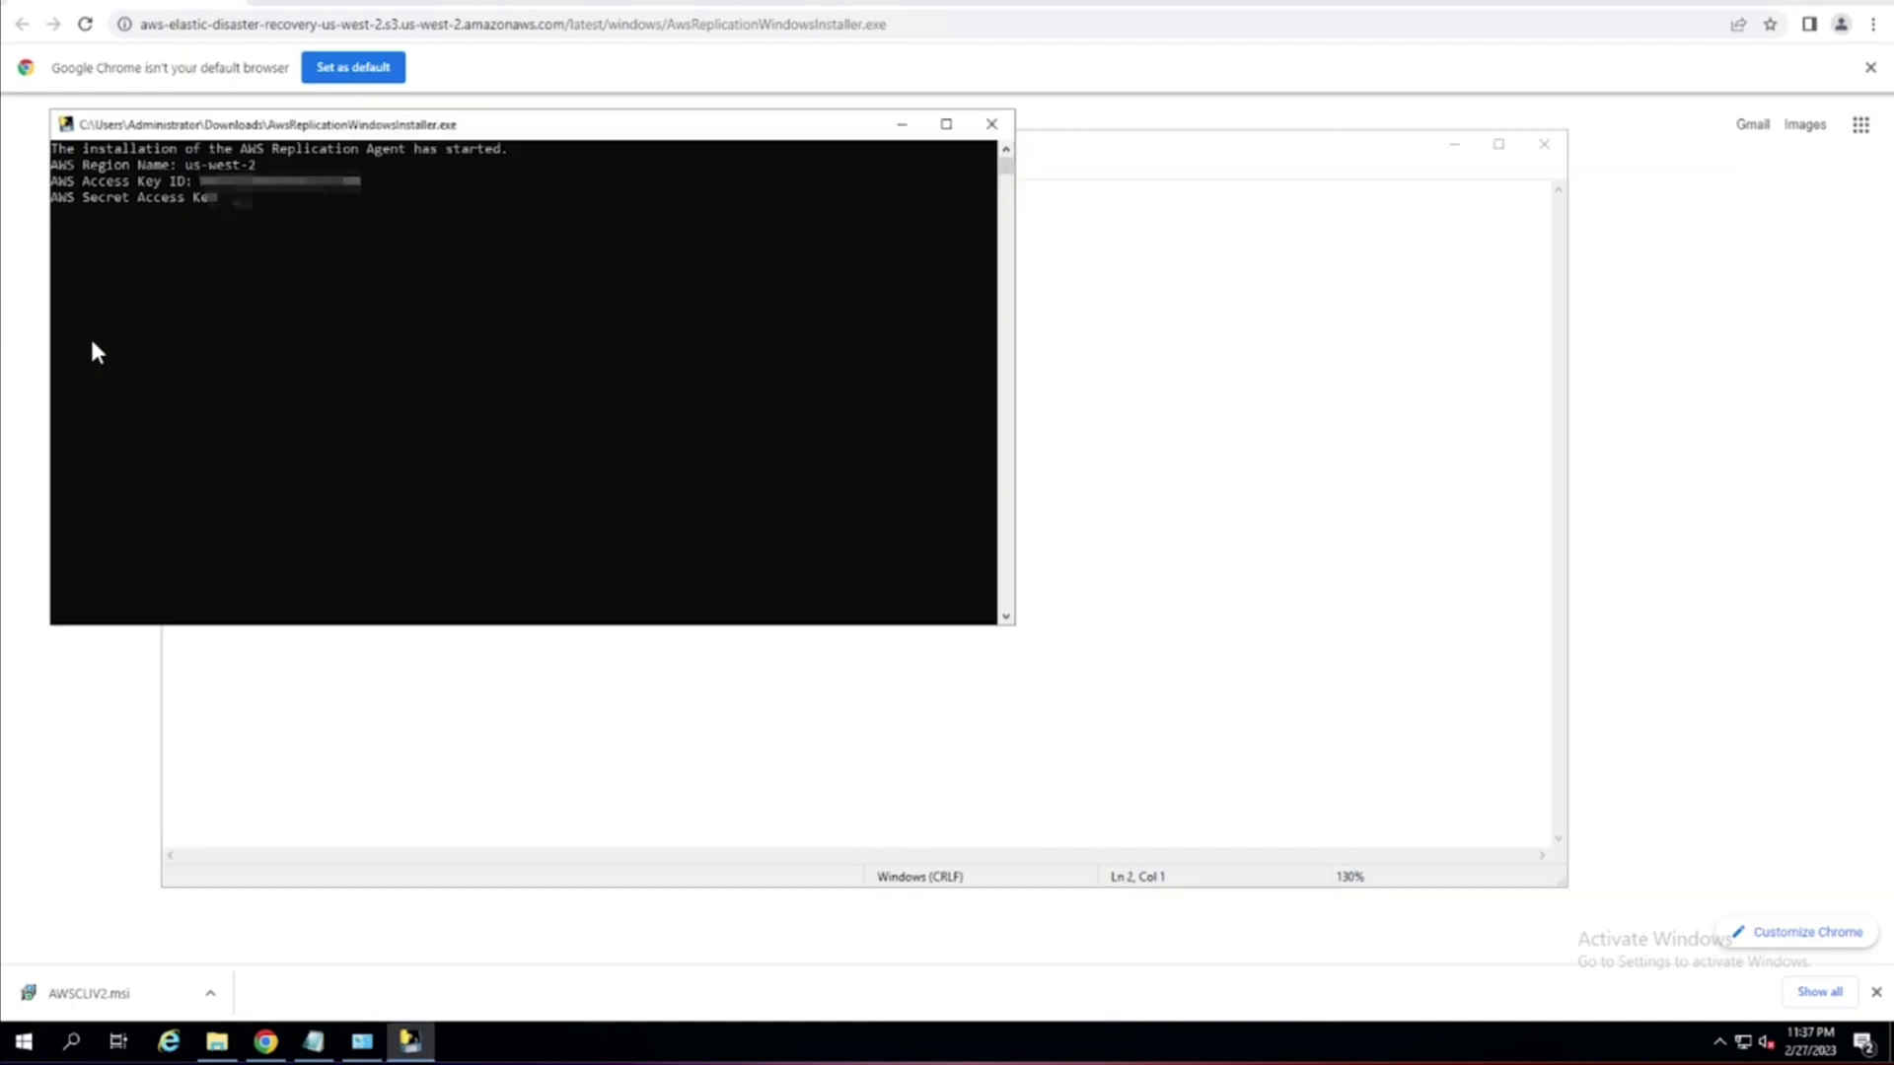
{"action": "key", "text": "Return"}
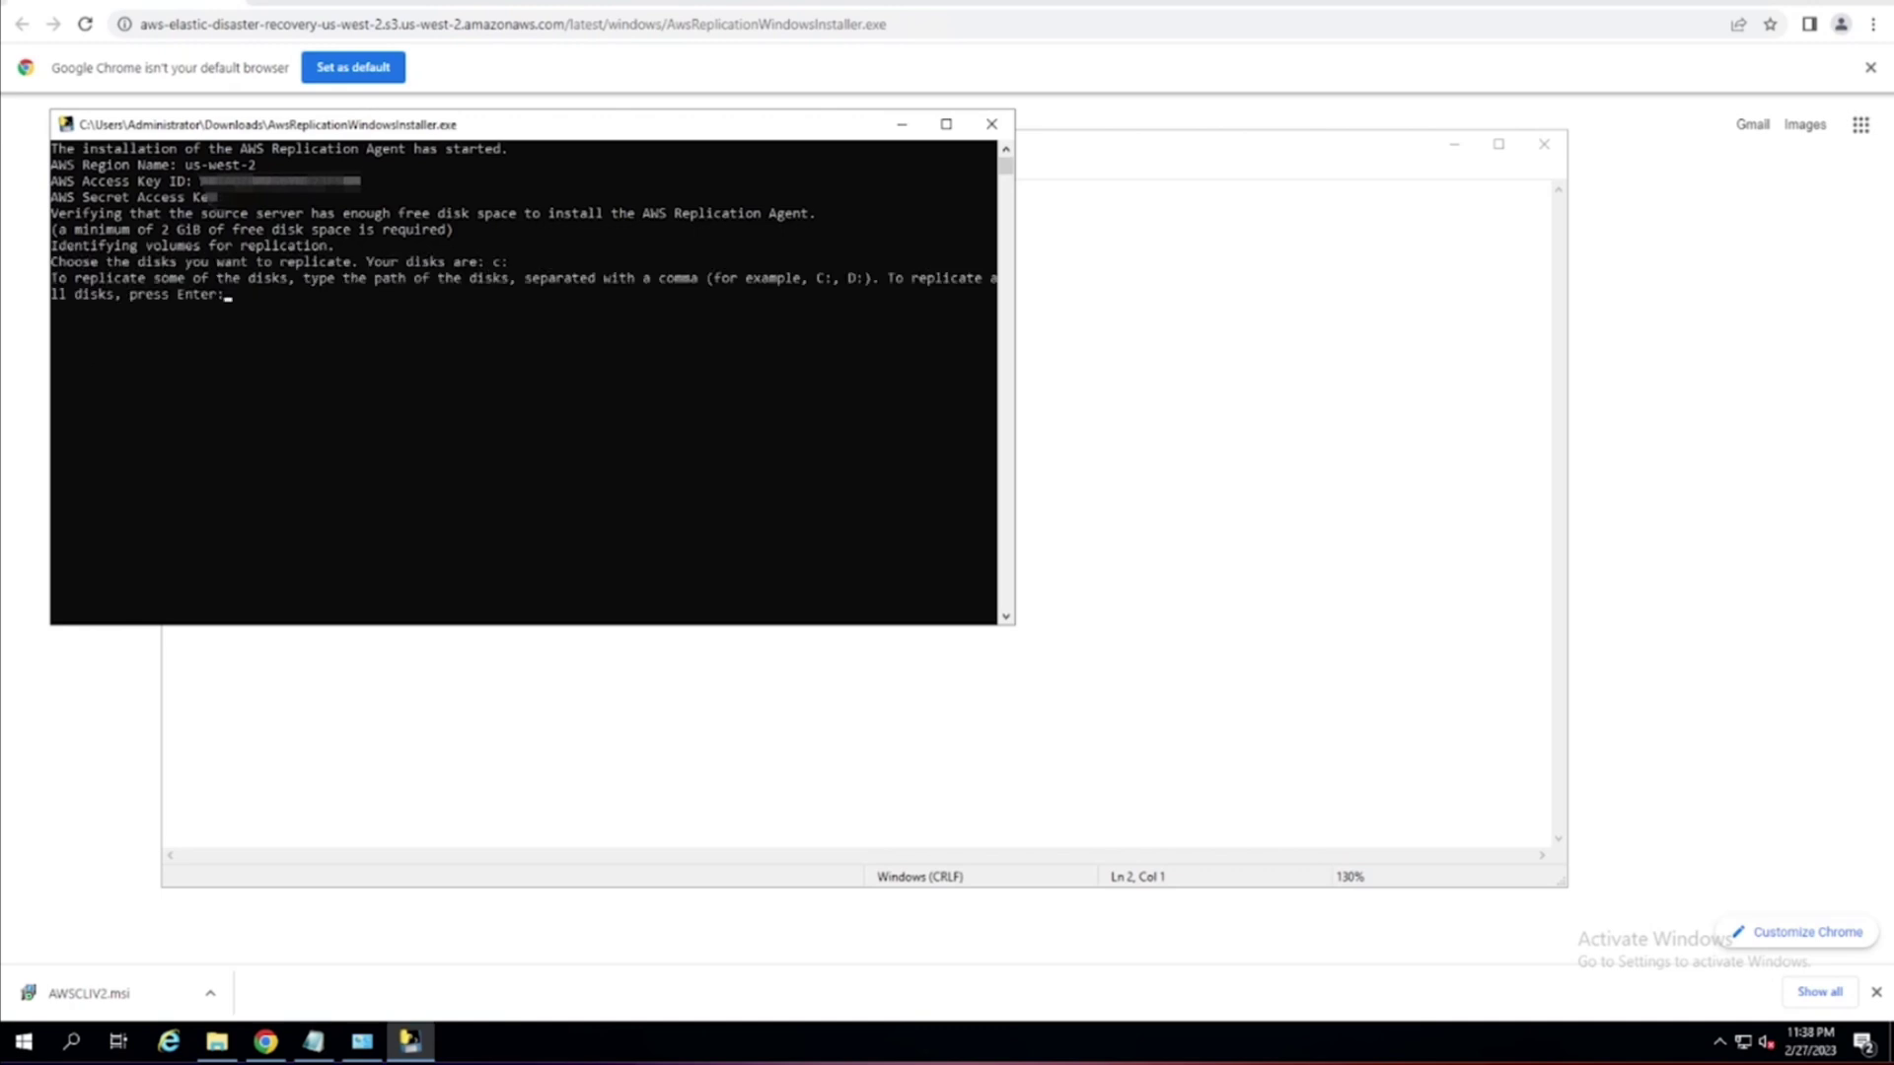
Replicate all disks, let the agent install finish, then return to the Elastic Disaster Recovery console.
{"action": "left_click", "coordinate": [671, 341]}
{"action": "key", "text": "Return"}
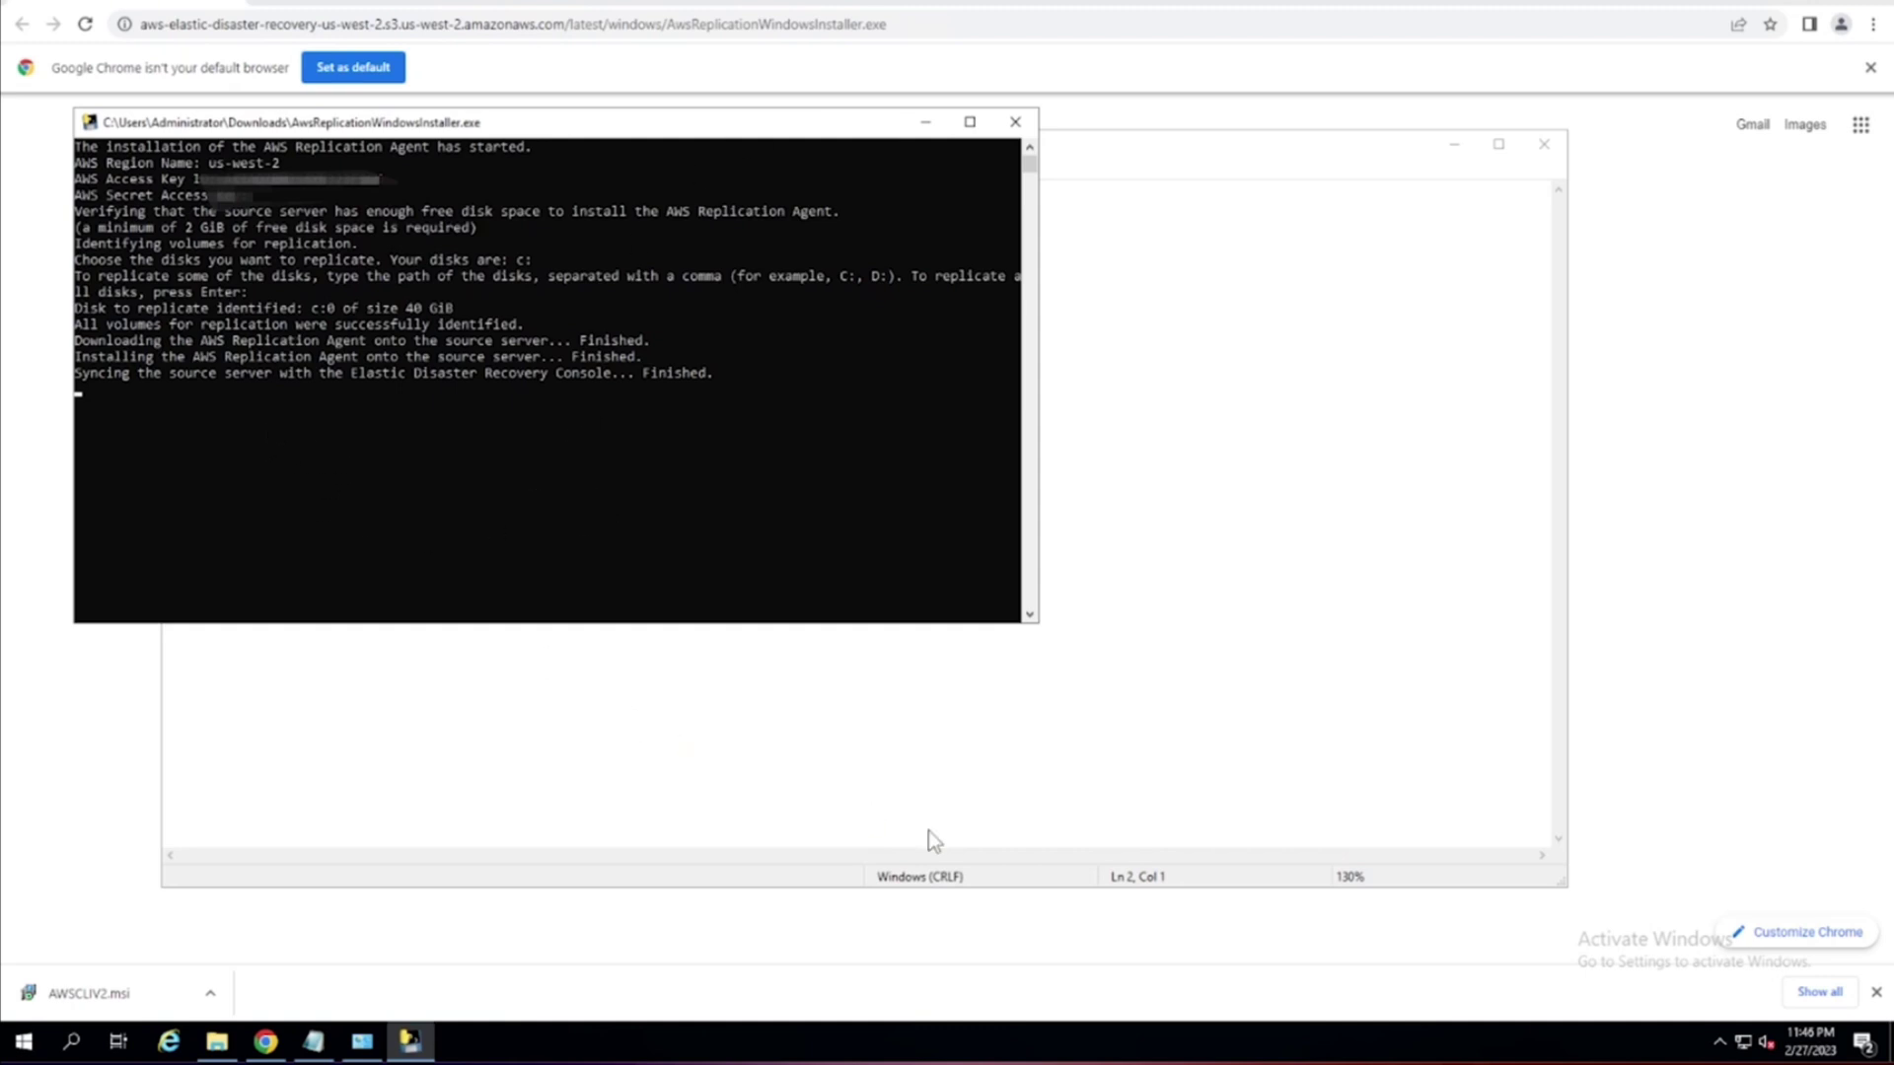
{"action": "left_click", "coordinate": [828, 843]}
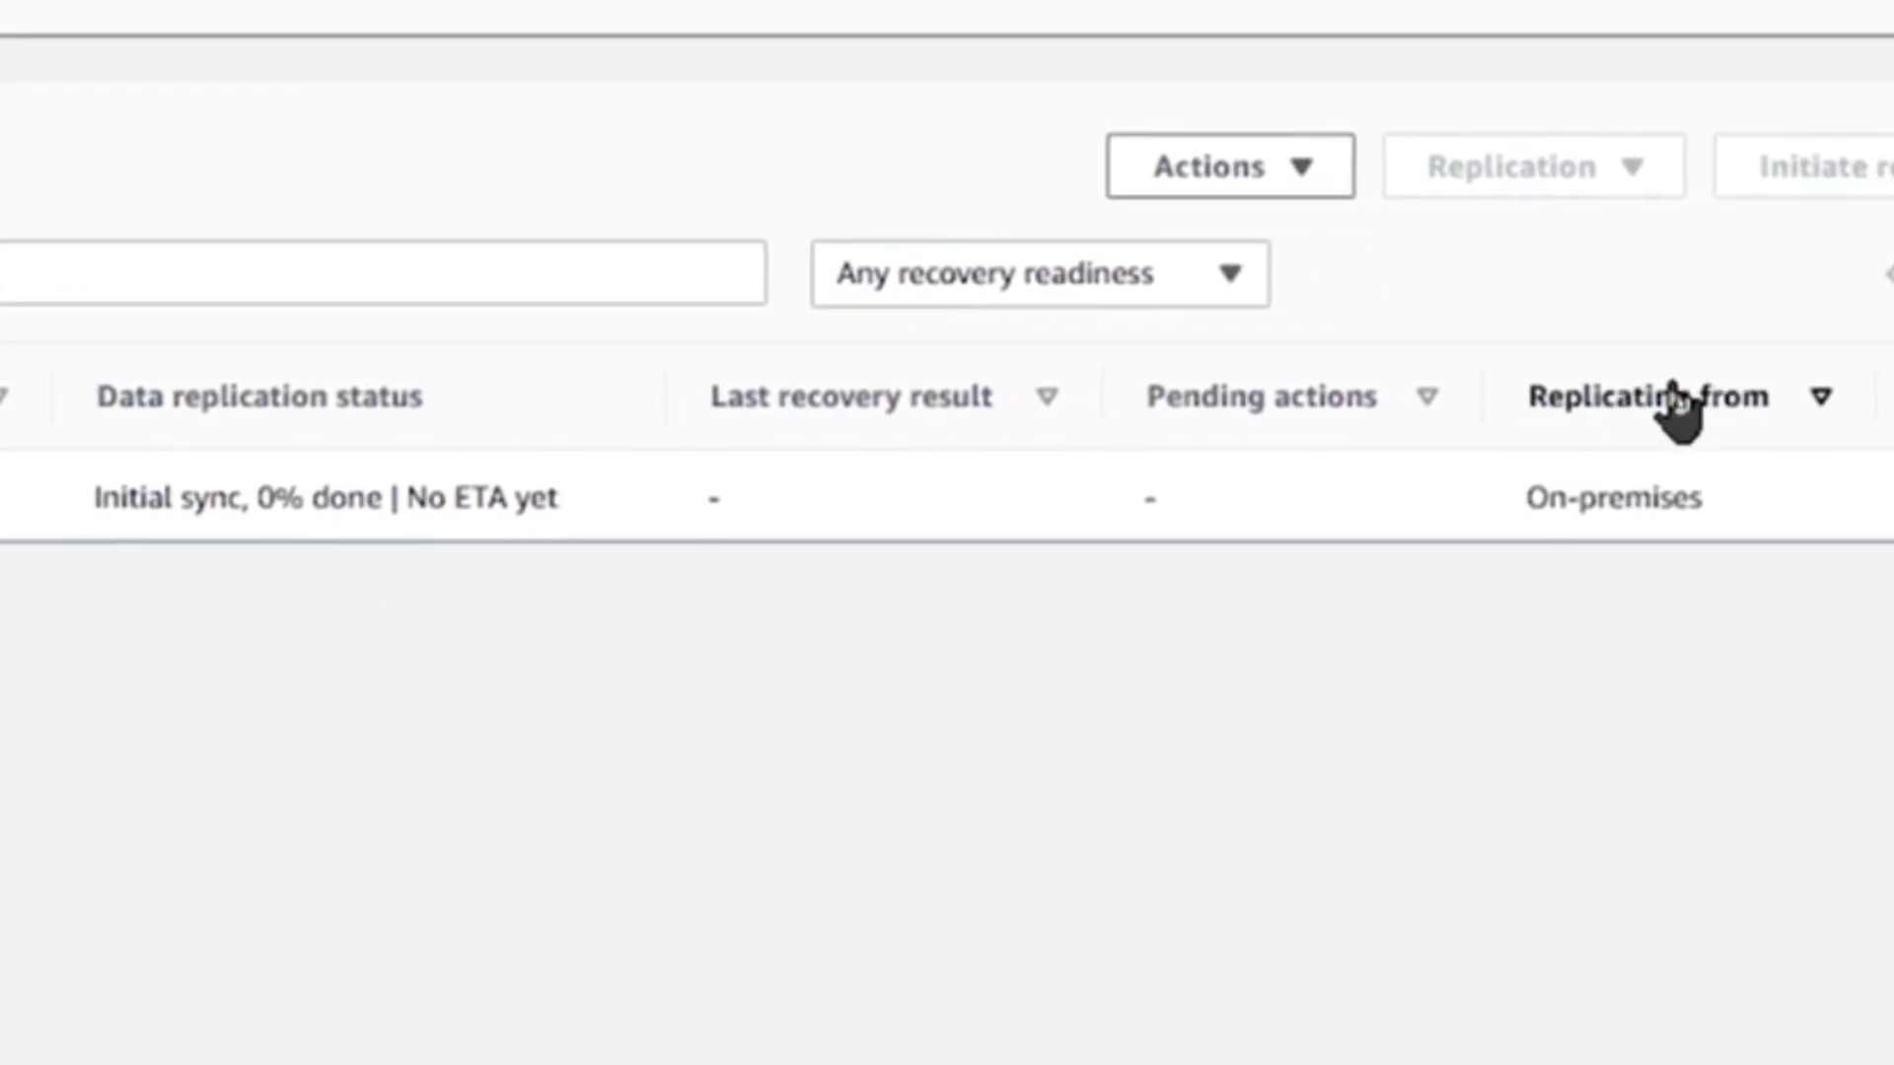
Reset the page zoom and show the Launch settings of source server WIN-4EBA0JM58I9.
{"action": "left_click_drag", "start_coordinate": [1450, 496], "coordinate": [1661, 496]}
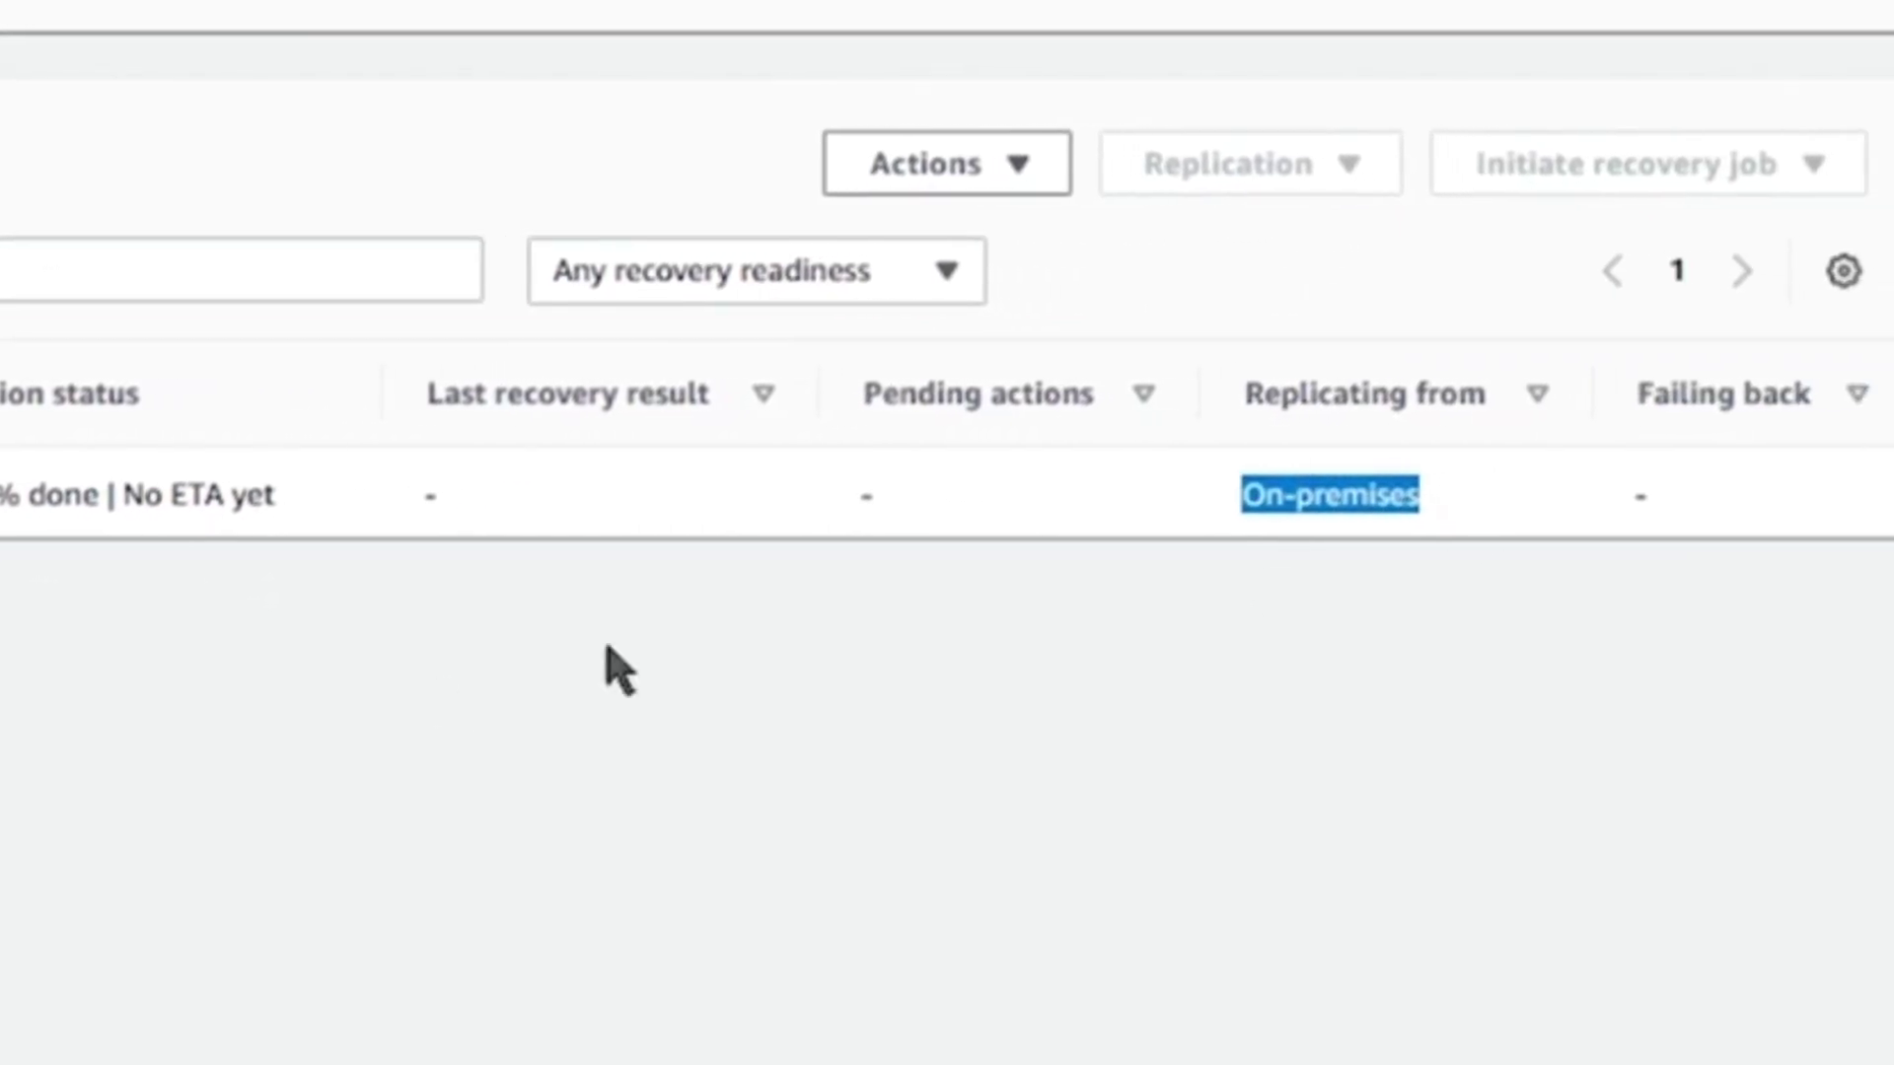
{"action": "left_click", "coordinate": [824, 663]}
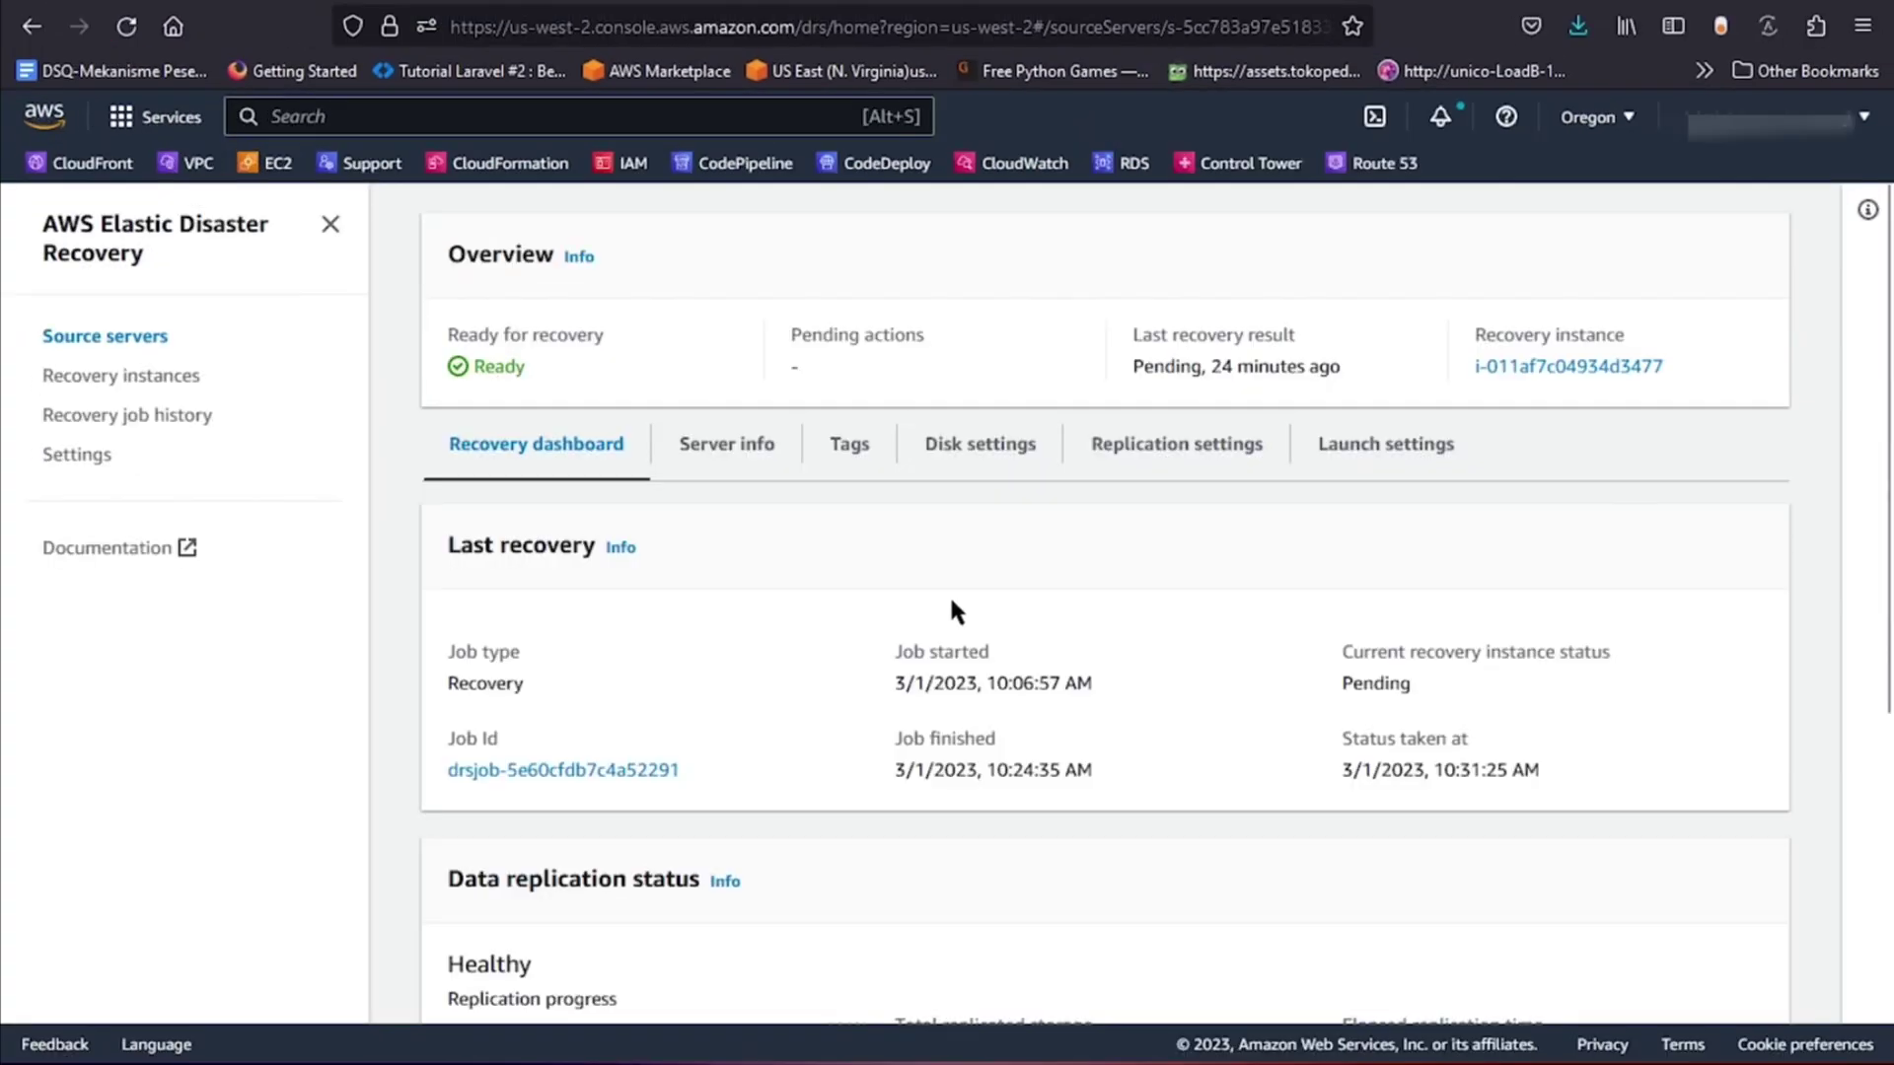
{"action": "key", "text": "ctrl+0"}
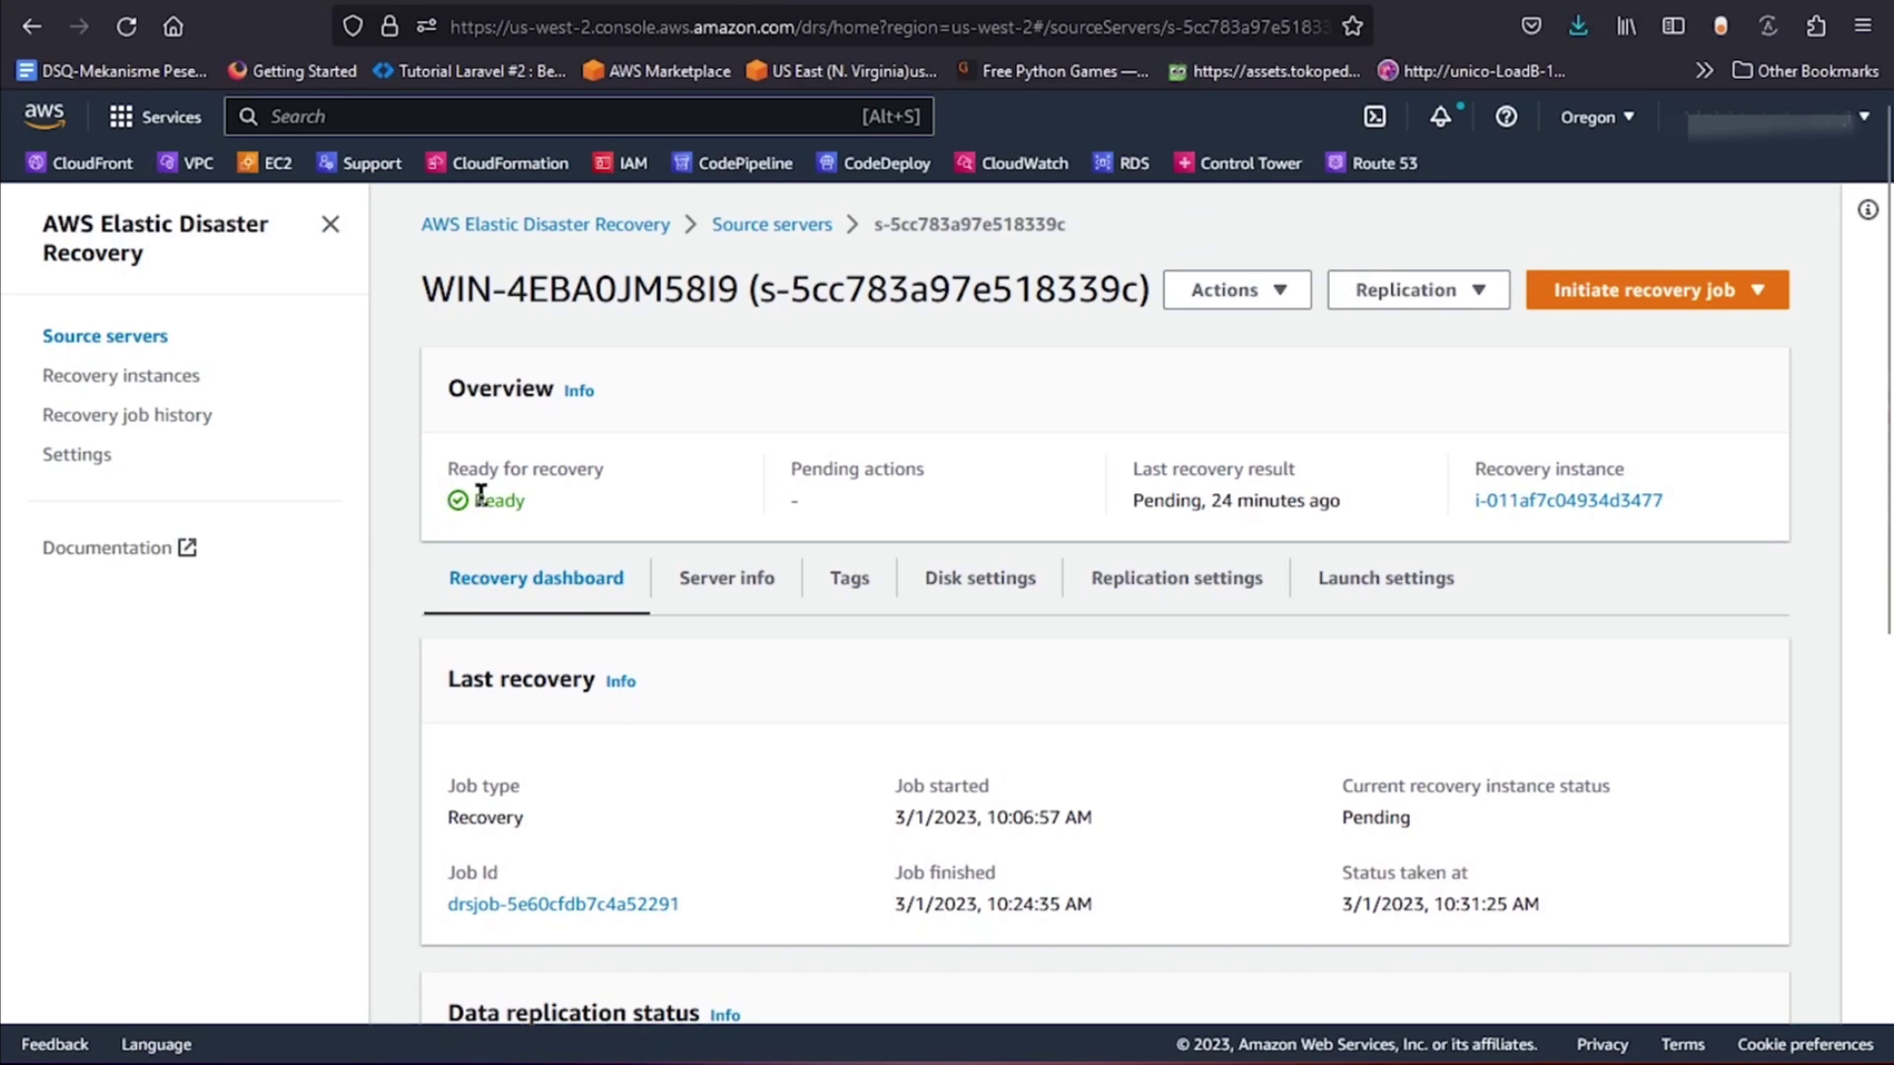
{"action": "scroll", "coordinate": [483, 493], "scroll_direction": "down", "scroll_amount": 6}
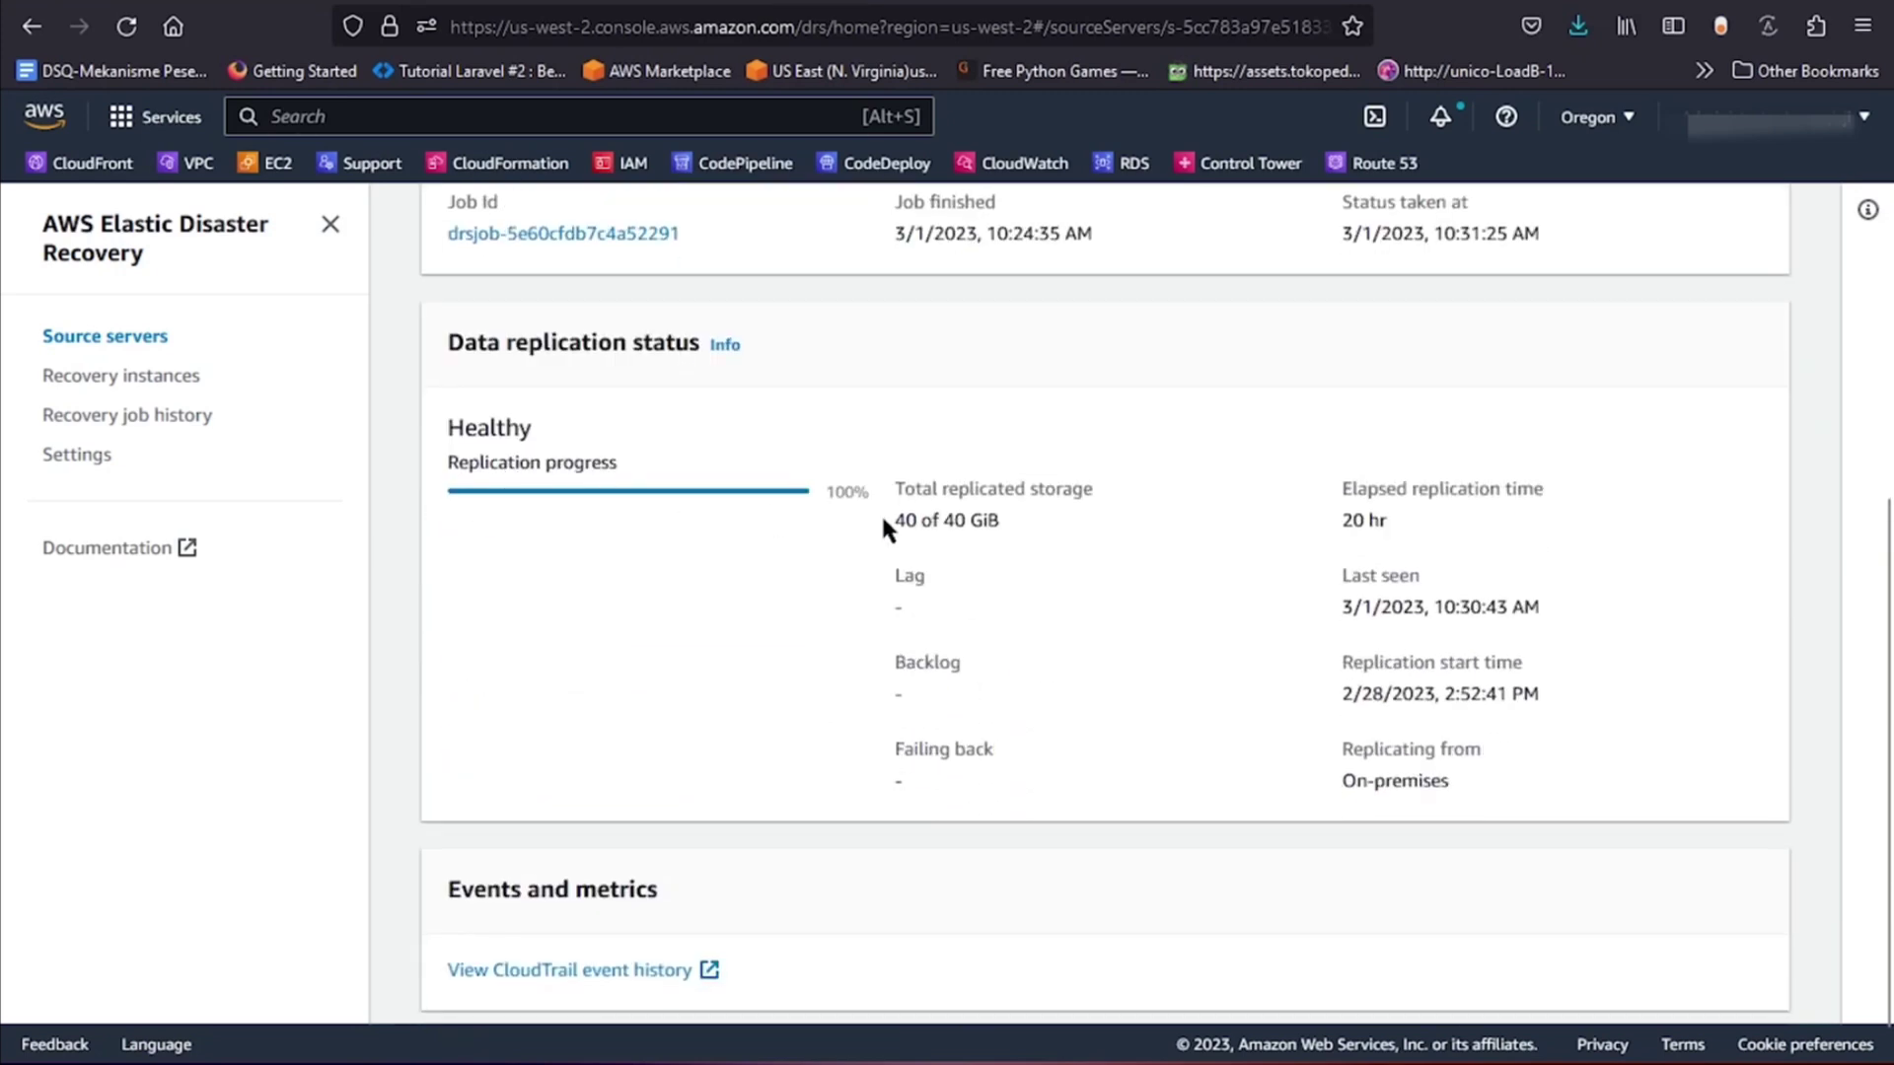
{"action": "scroll", "coordinate": [827, 499], "scroll_direction": "up", "scroll_amount": 6}
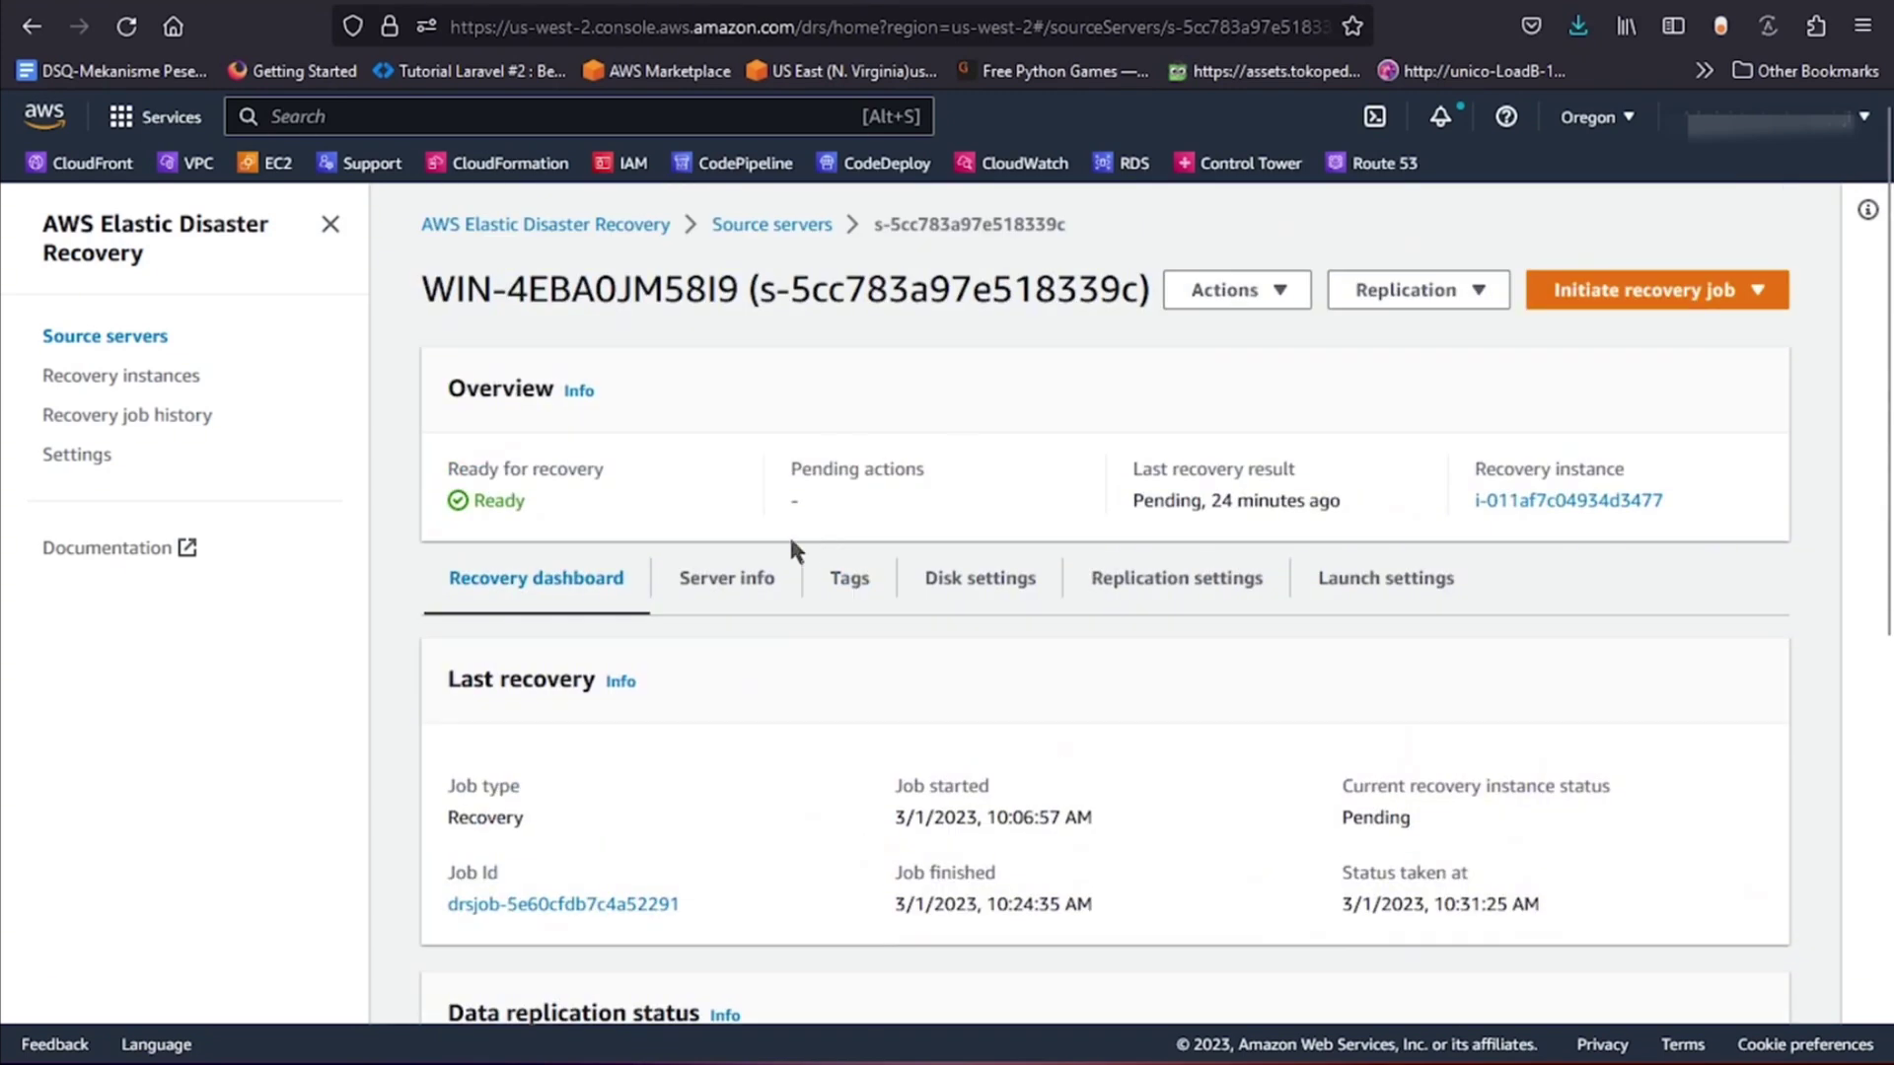
{"action": "left_click", "coordinate": [1362, 583]}
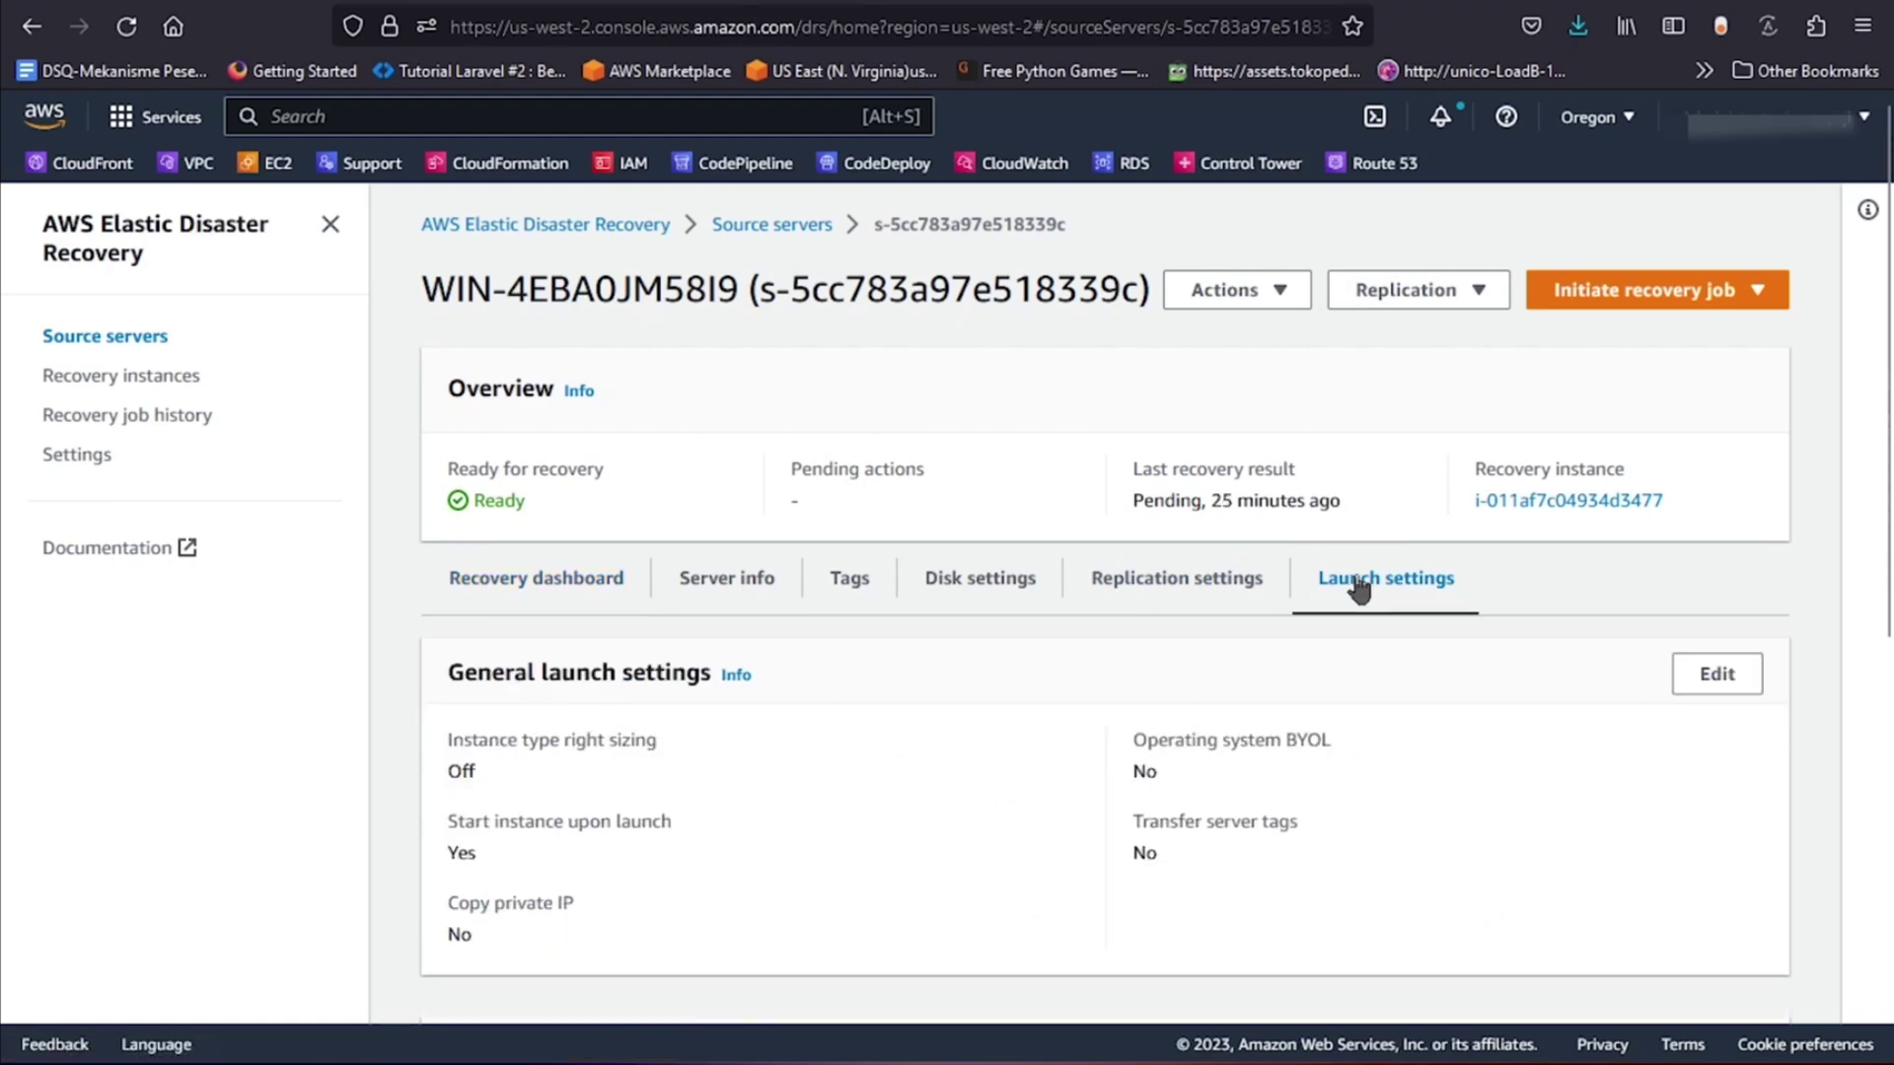
Edit the EC2 launch template, giving the new version the description 'version 01.0'.
{"action": "scroll", "coordinate": [1340, 567], "scroll_direction": "down", "scroll_amount": 4}
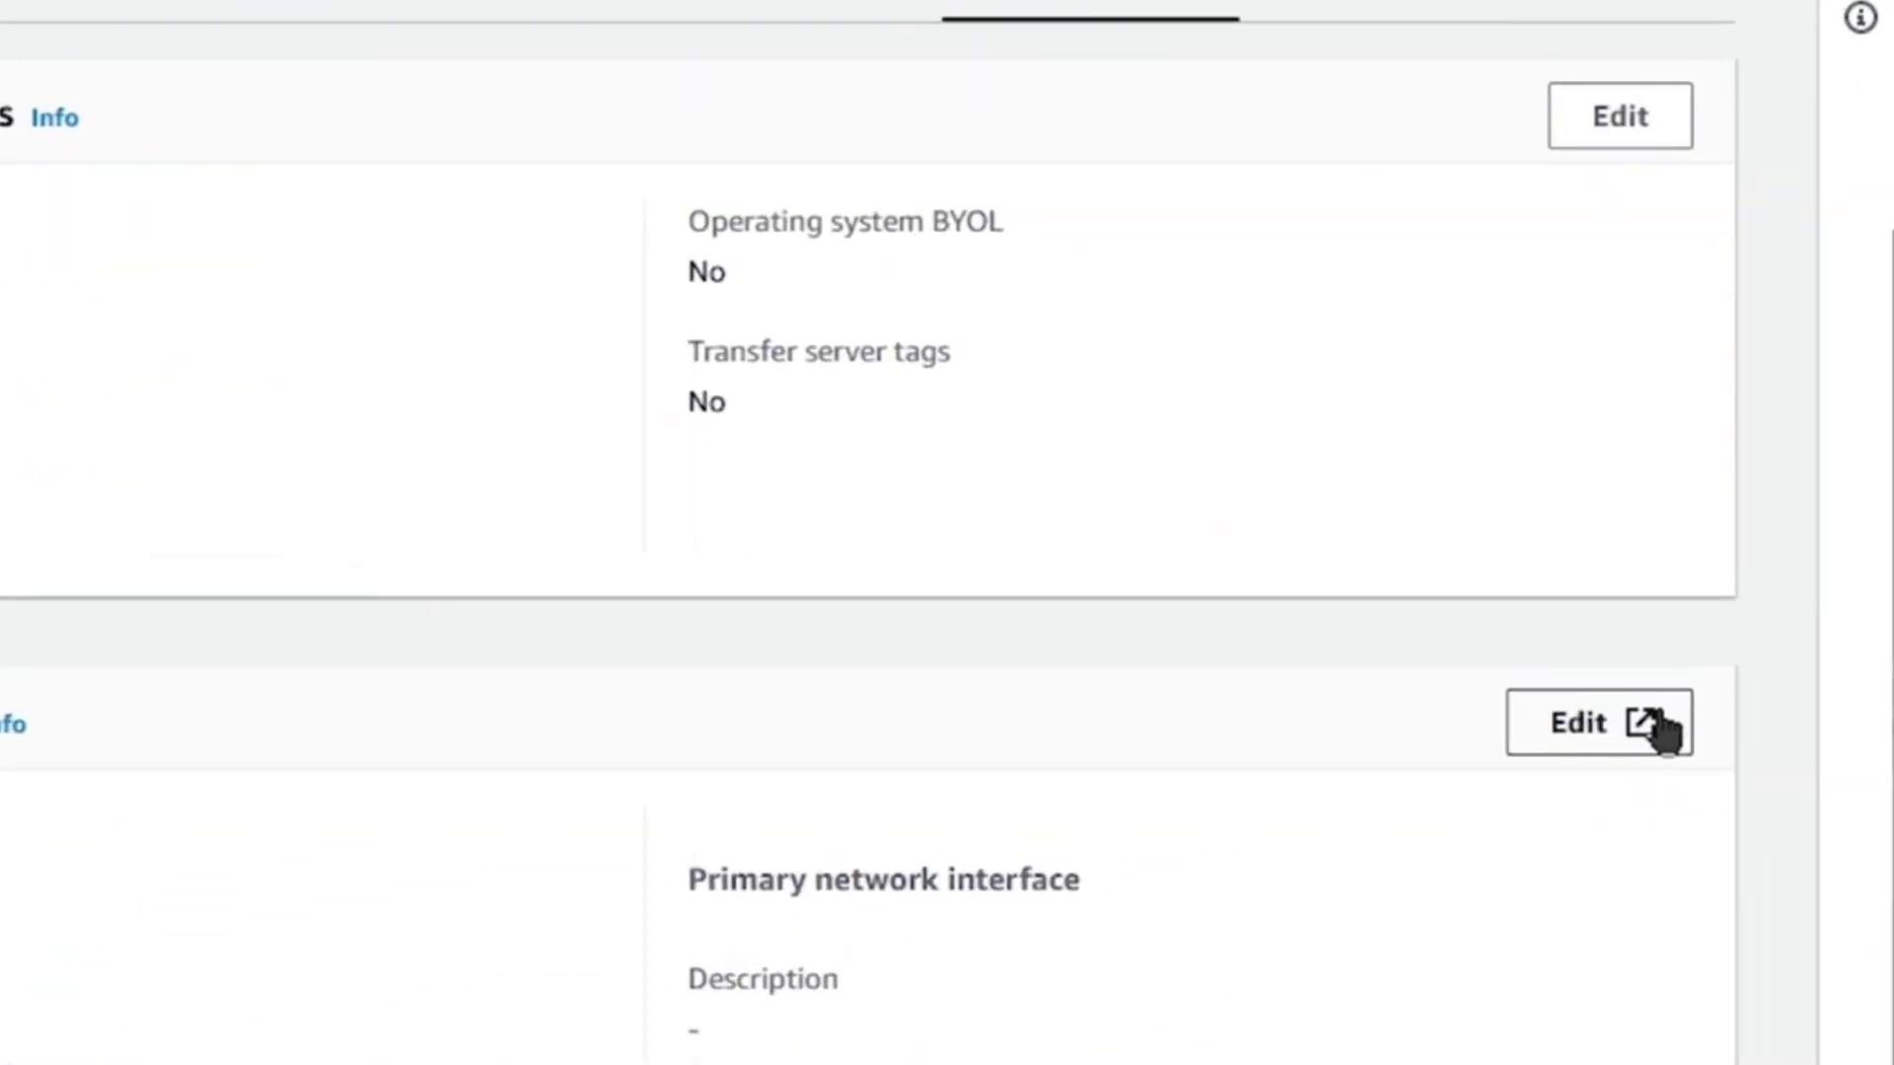
{"action": "left_click", "coordinate": [1687, 689]}
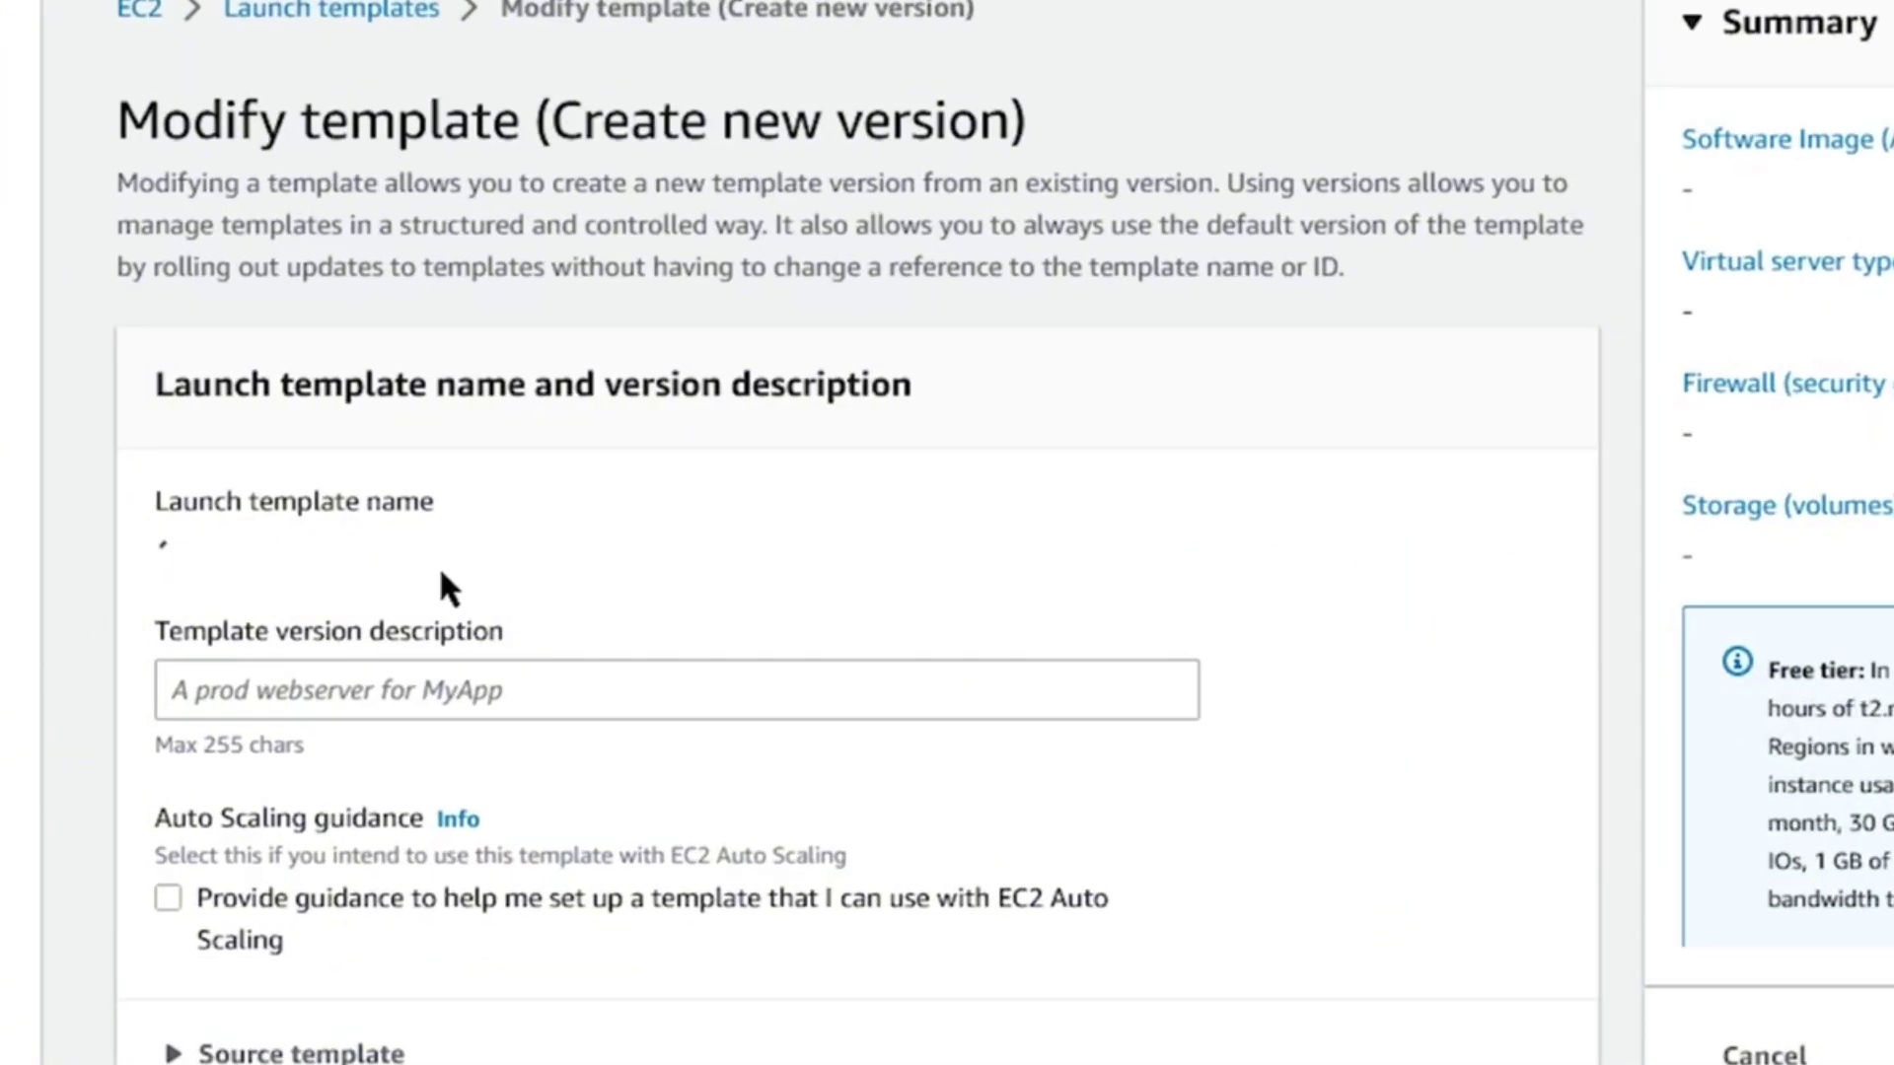
{"action": "left_click", "coordinate": [358, 735]}
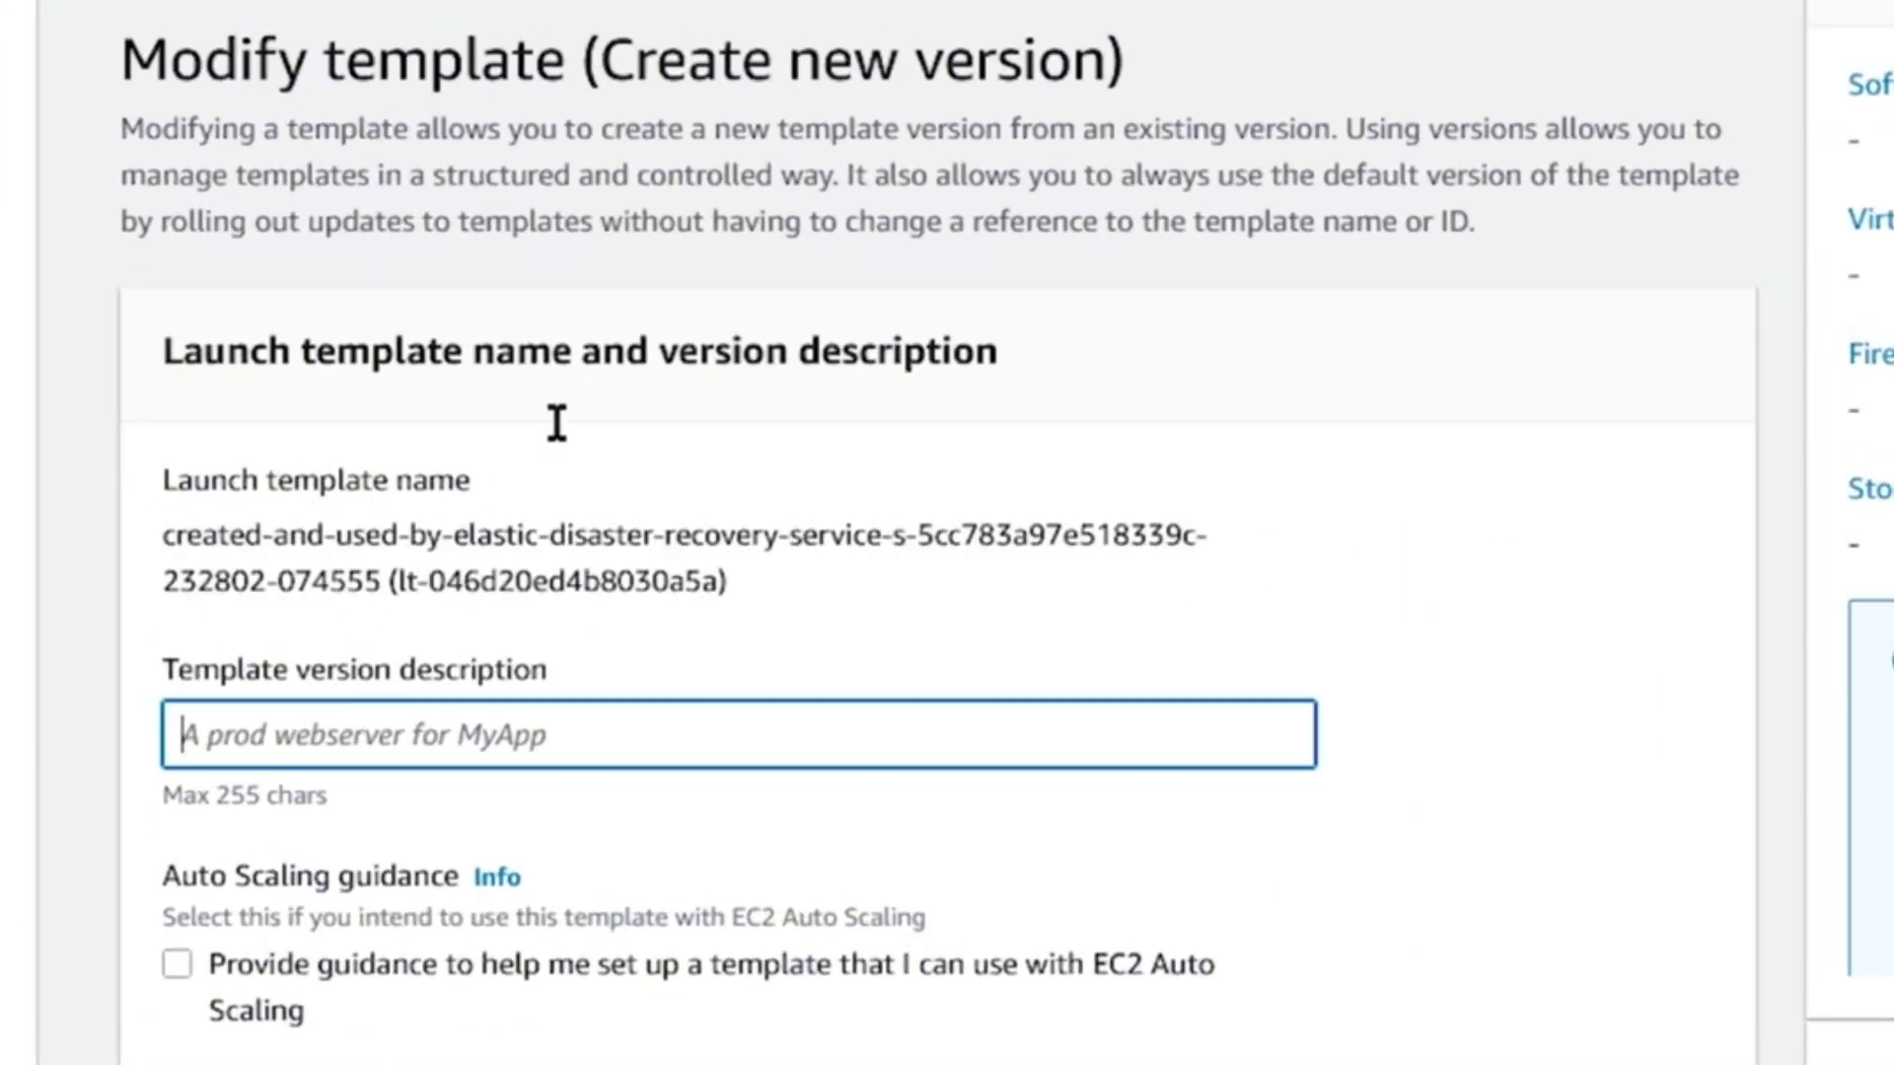
{"action": "type", "text": "ver"}
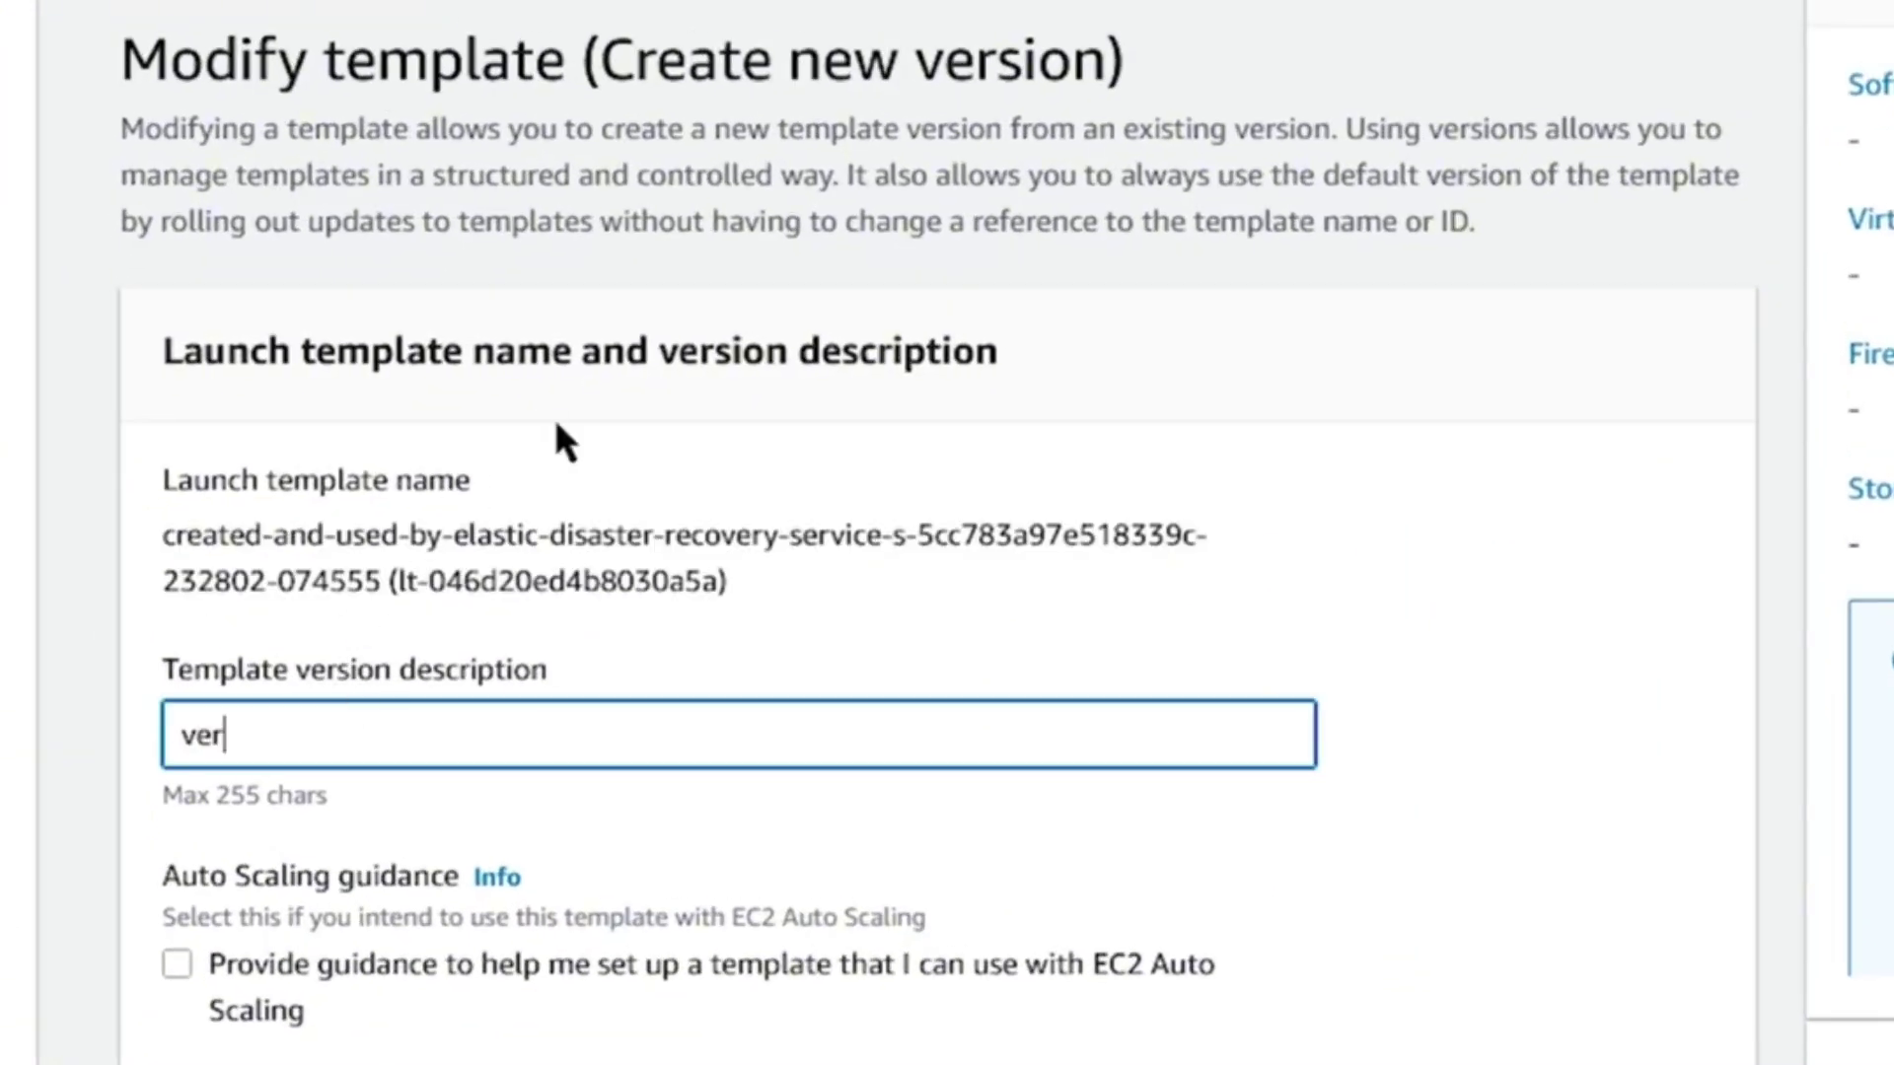
{"action": "type", "text": "sion."}
{"action": "key", "text": "BackSpace"}
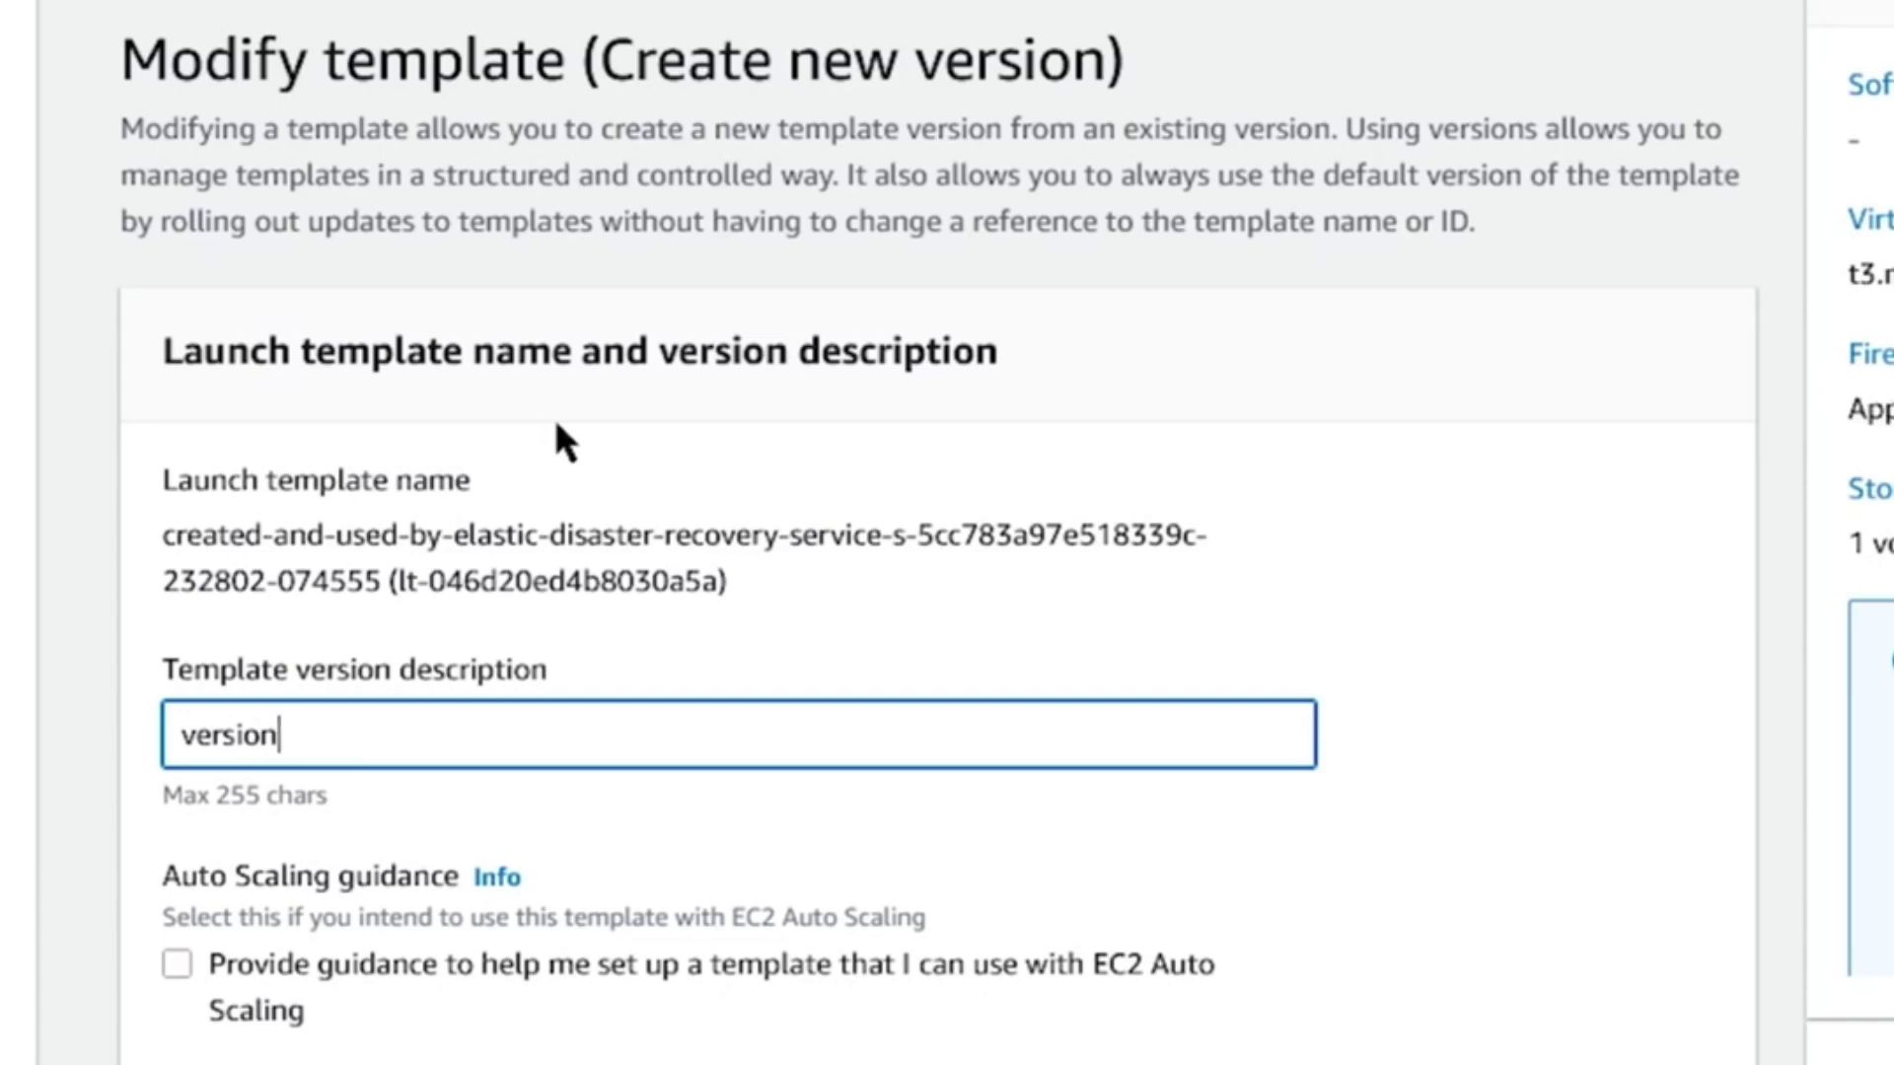
{"action": "type", "text": "01.0"}
{"action": "scroll", "coordinate": [661, 454], "scroll_direction": "down", "scroll_amount": 6}
{"action": "scroll", "coordinate": [407, 326], "scroll_direction": "down", "scroll_amount": 3}
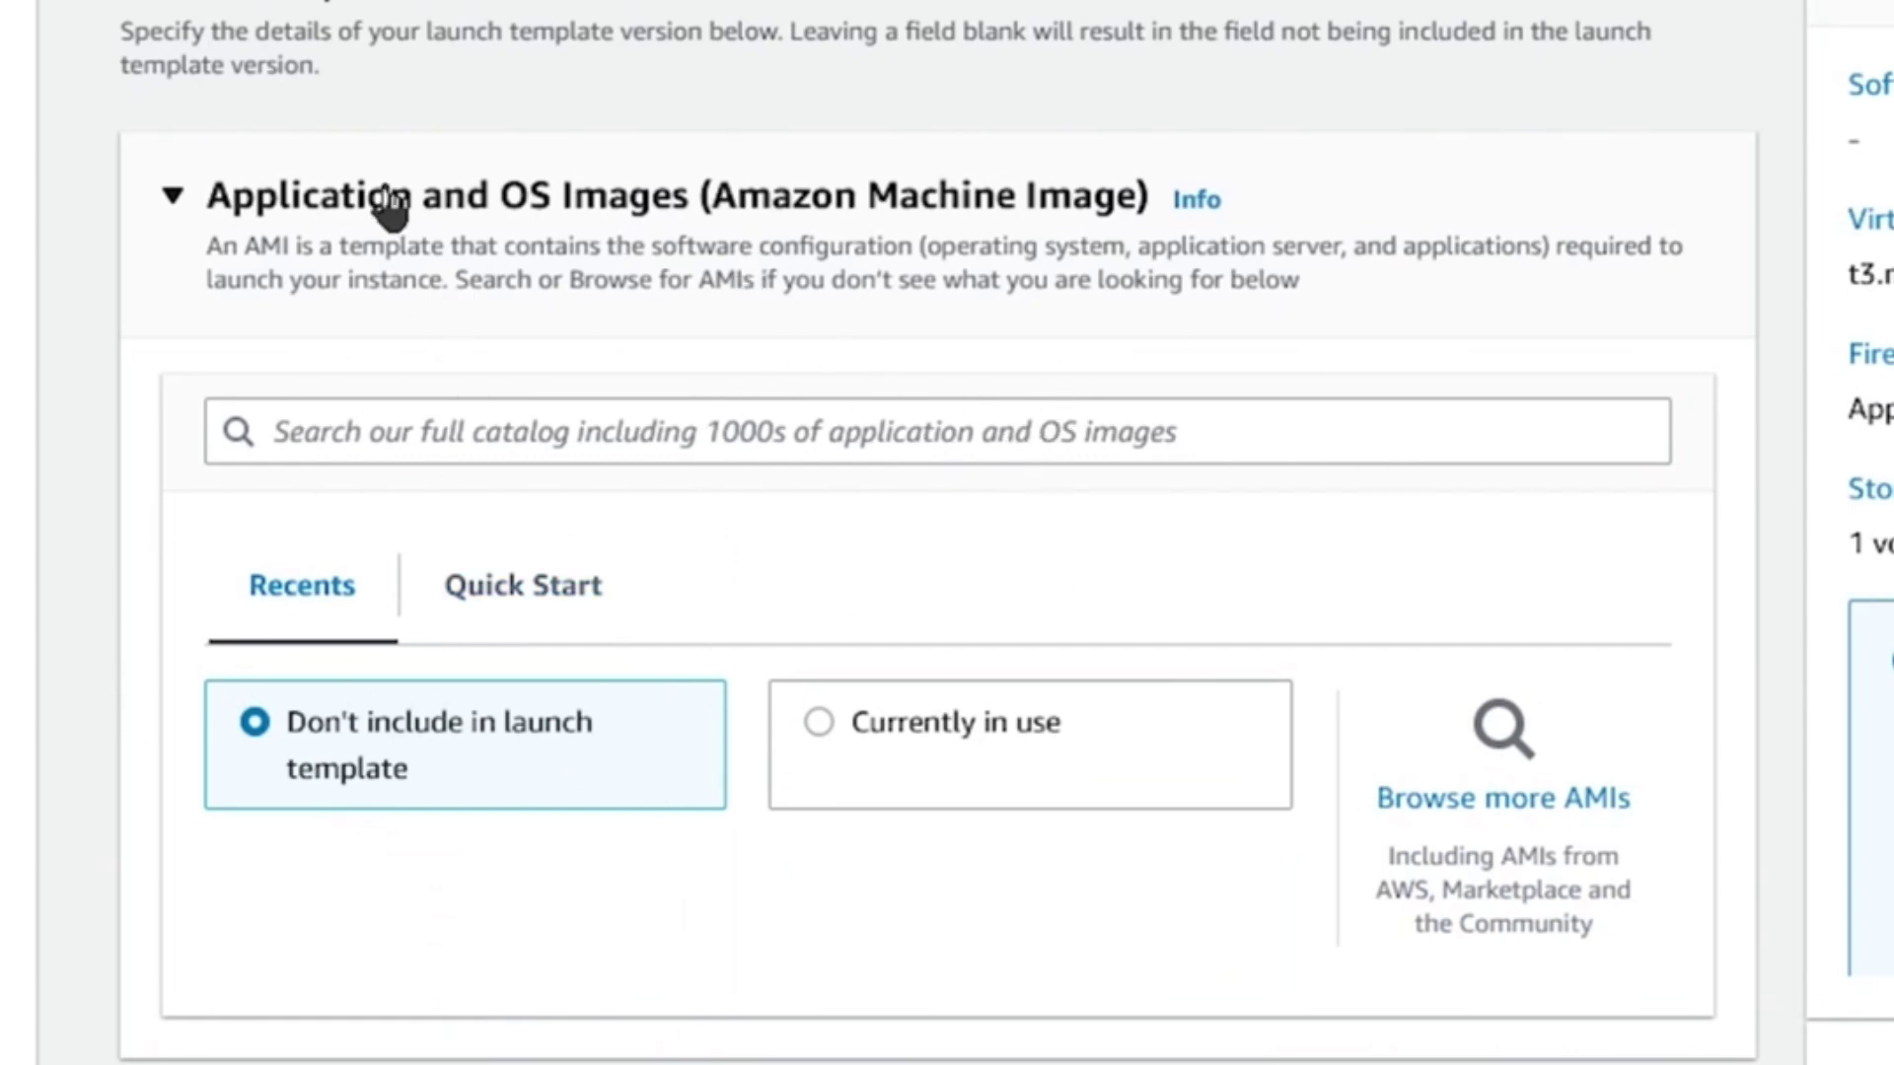
Check the key pair and subnet lists, keeping the existing key pair and PUBLIC-A subnet.
{"action": "scroll", "coordinate": [561, 15], "scroll_direction": "down", "scroll_amount": 3}
{"action": "scroll", "coordinate": [647, 187], "scroll_direction": "down", "scroll_amount": 3}
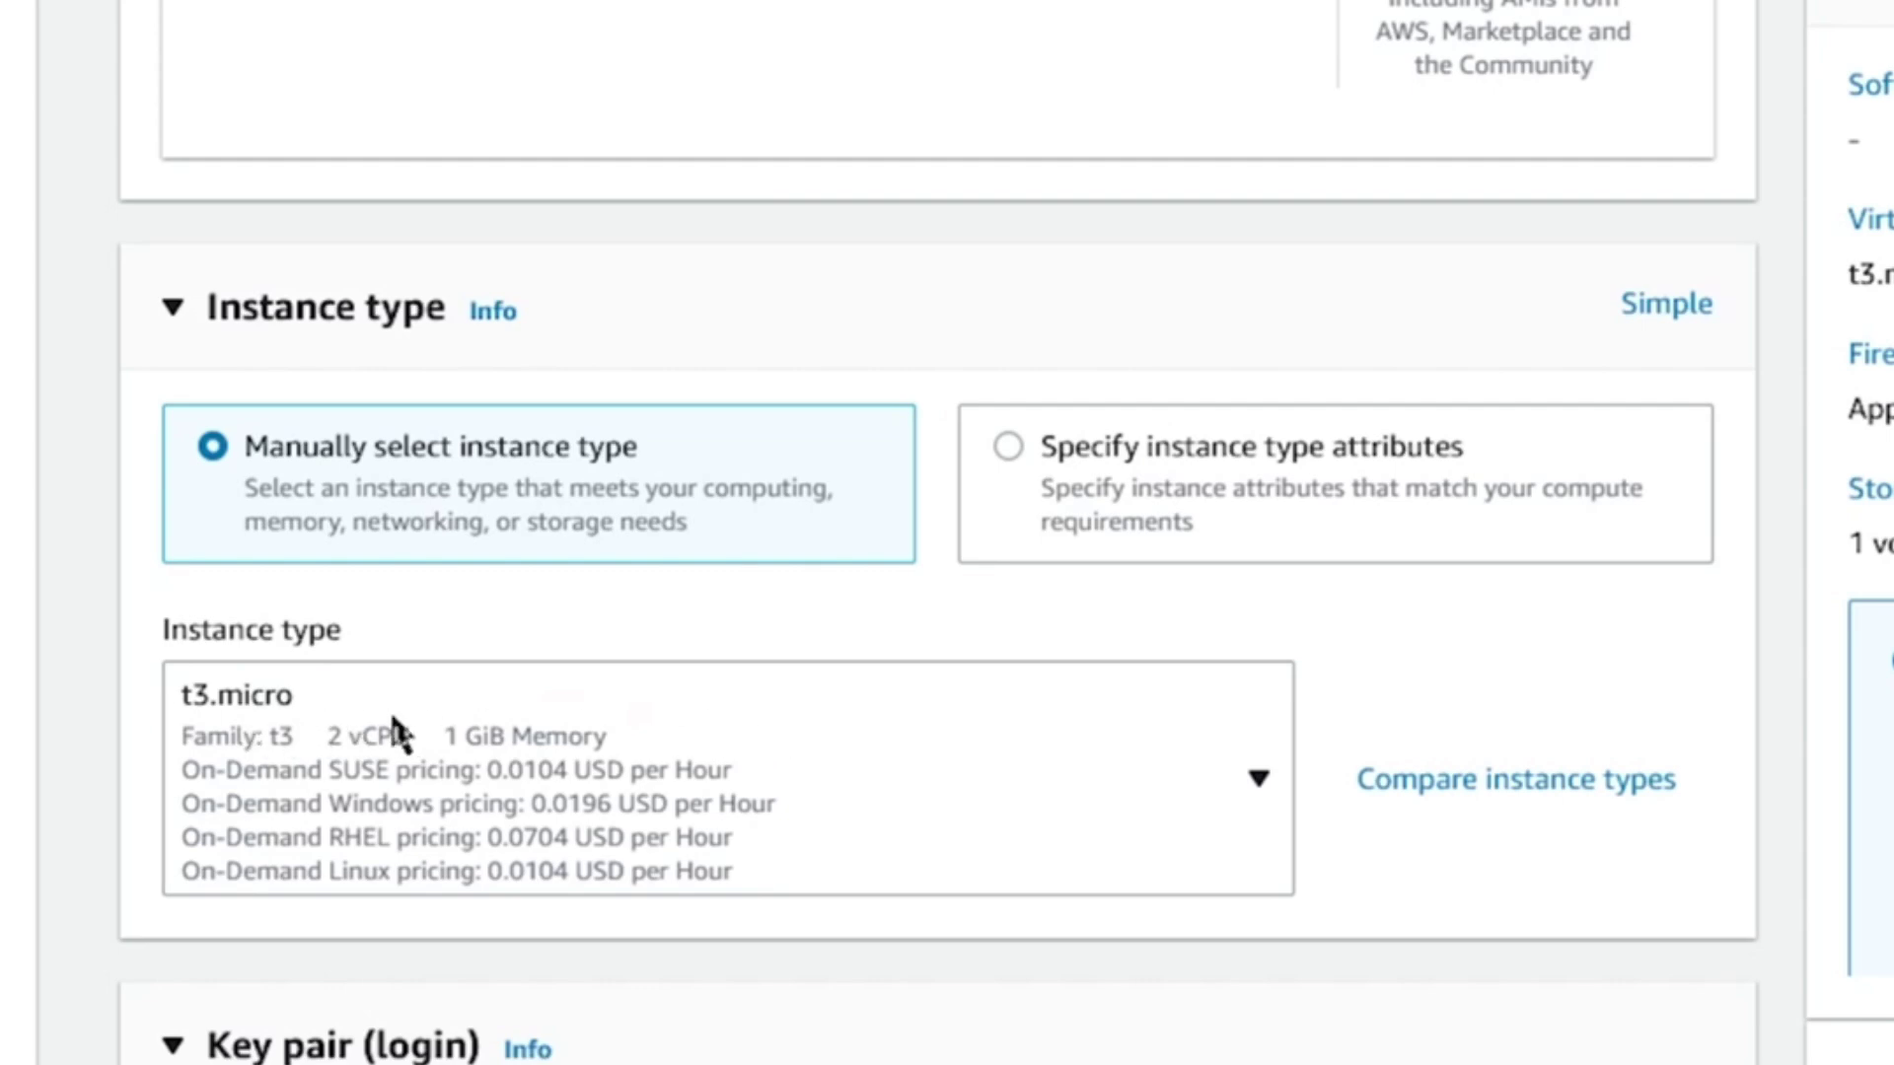
{"action": "scroll", "coordinate": [391, 717], "scroll_direction": "down", "scroll_amount": 6}
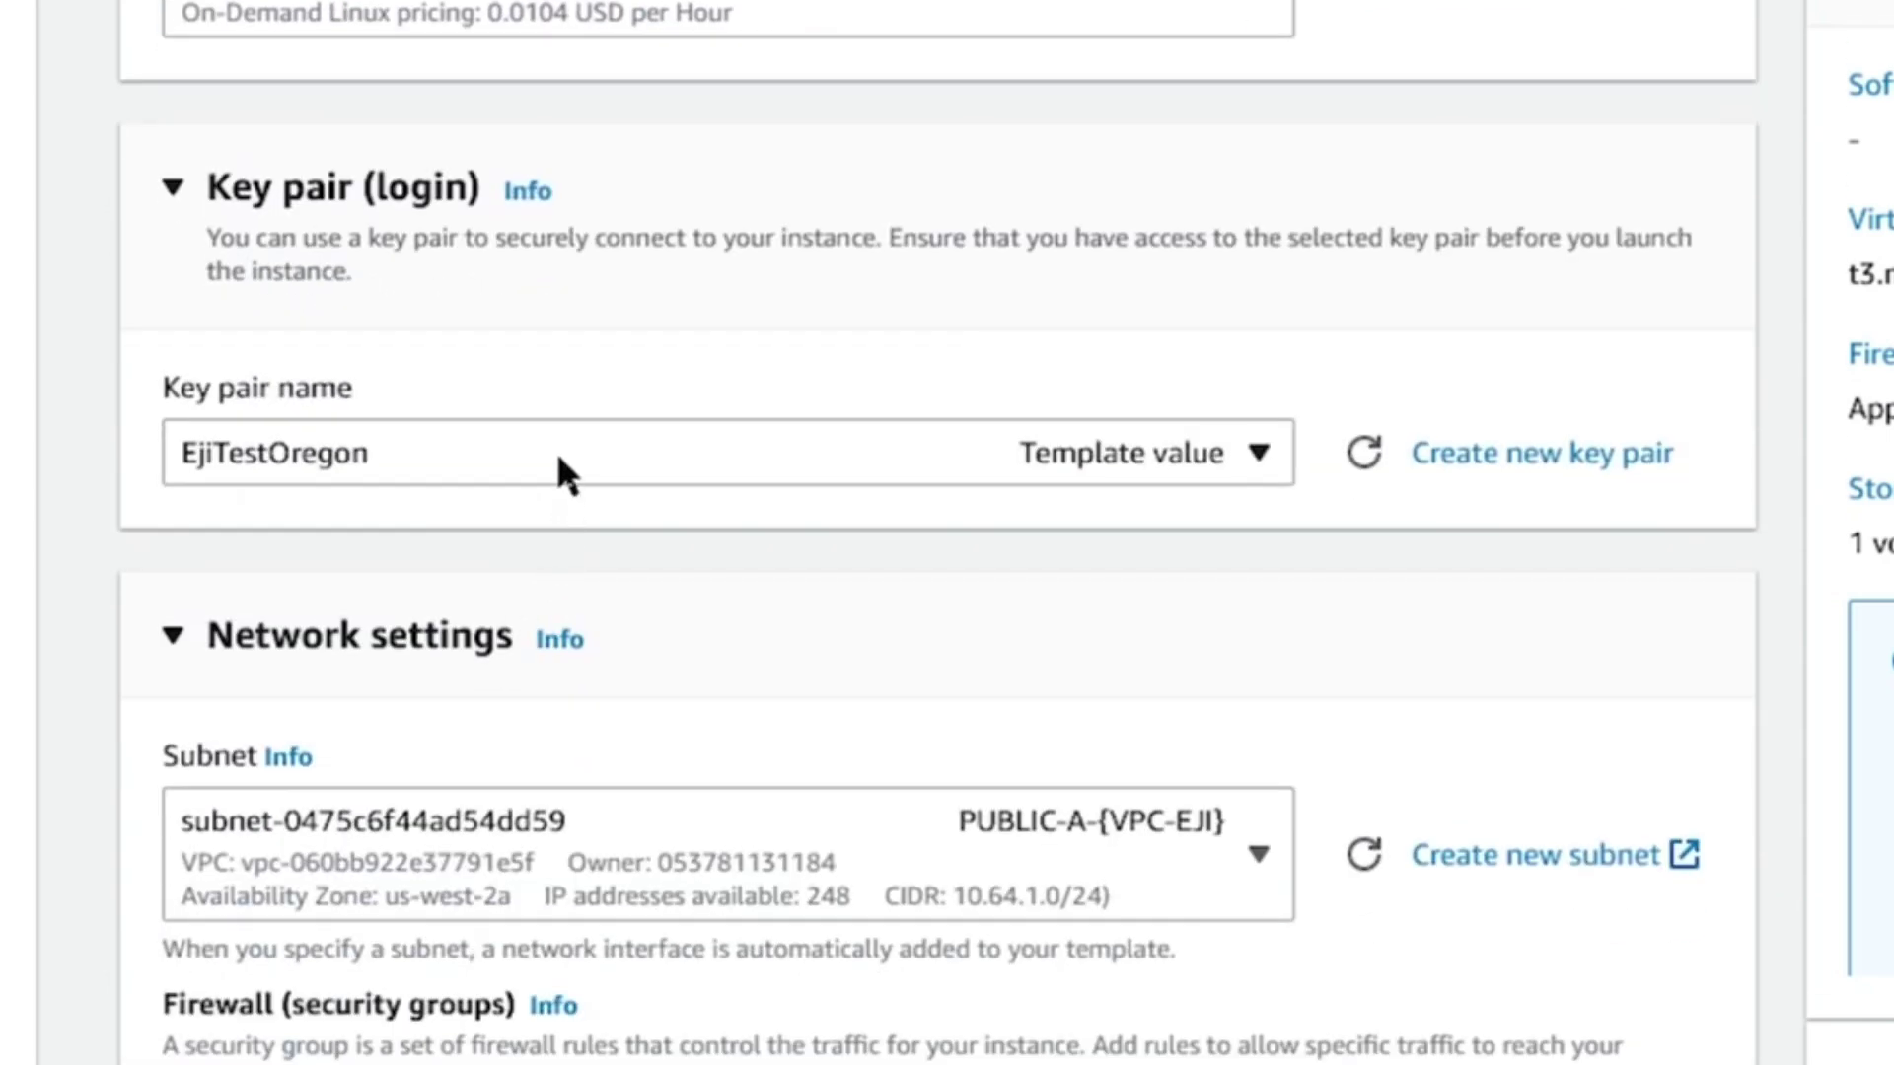
{"action": "left_click", "coordinate": [505, 454]}
{"action": "scroll", "coordinate": [493, 903], "scroll_direction": "down", "scroll_amount": 1}
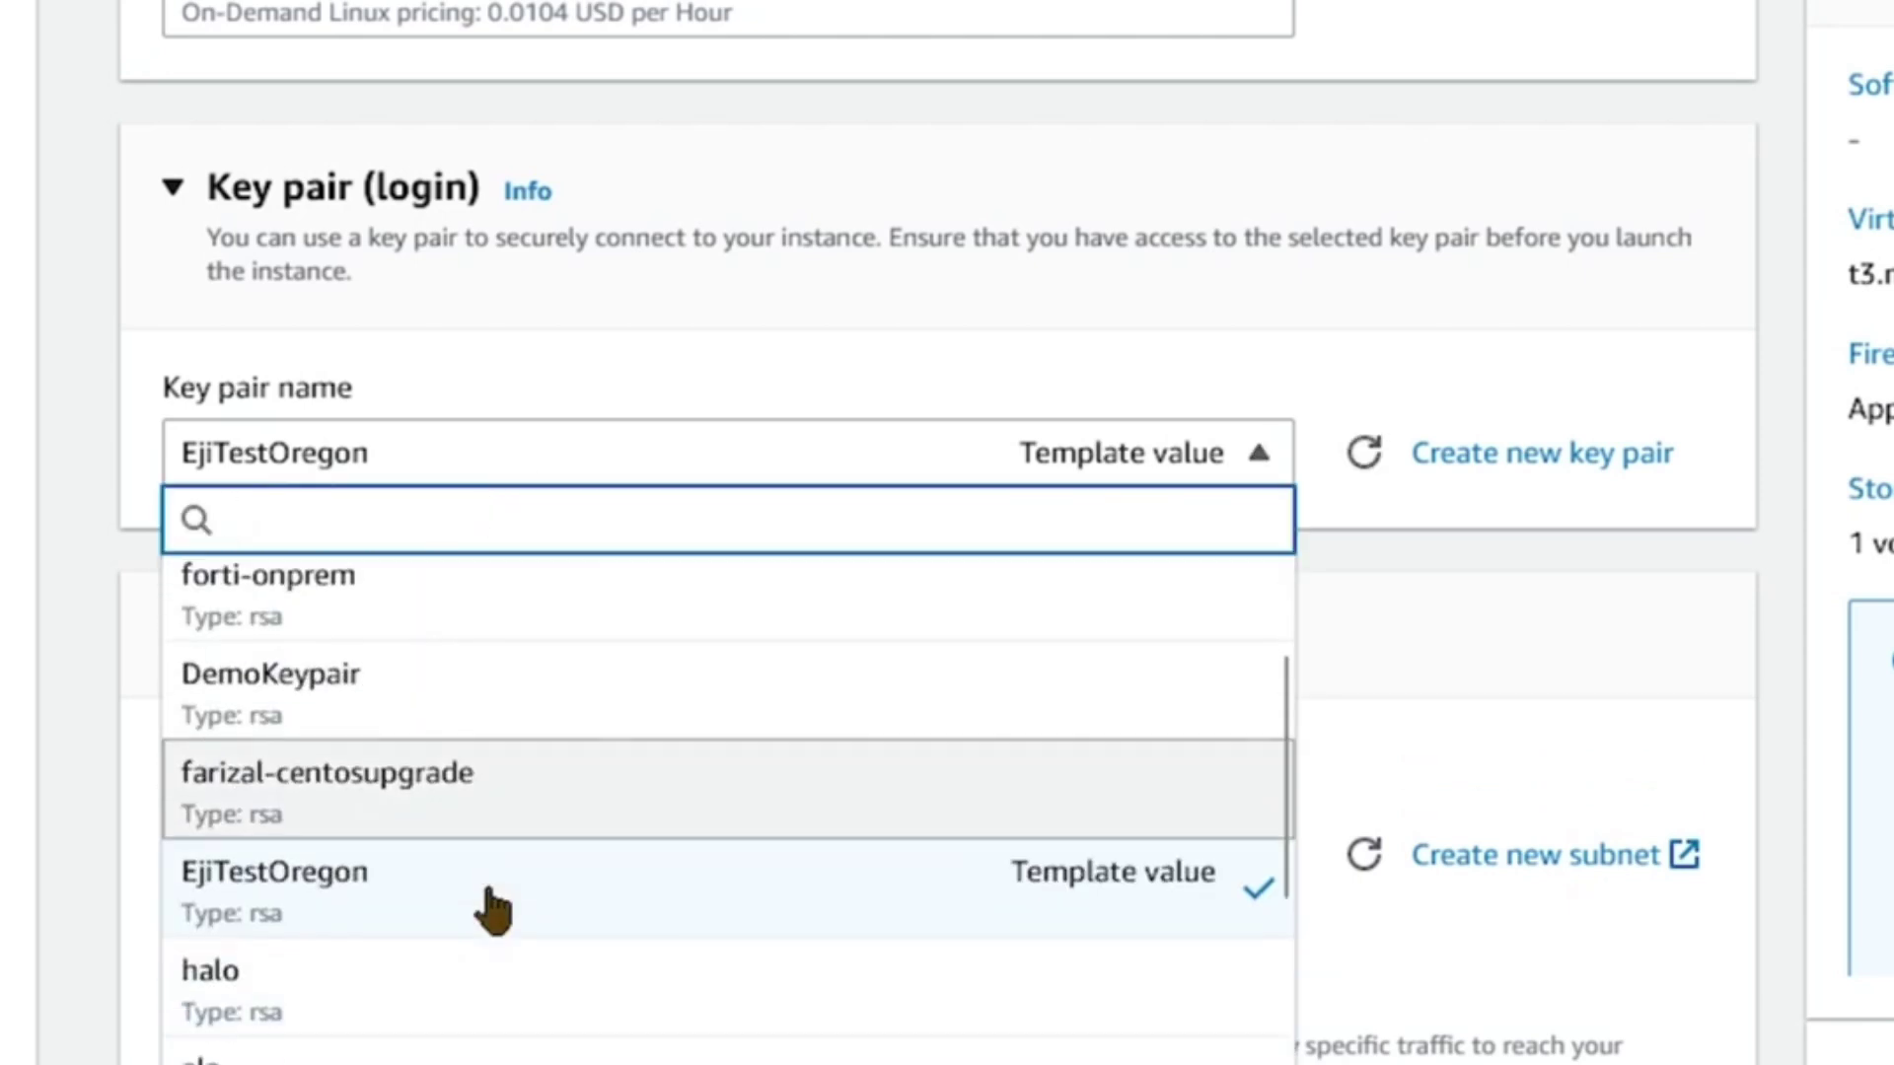
{"action": "scroll", "coordinate": [491, 907], "scroll_direction": "down", "scroll_amount": 1}
{"action": "left_click", "coordinate": [456, 812]}
{"action": "scroll", "coordinate": [957, 443], "scroll_direction": "down", "scroll_amount": 1}
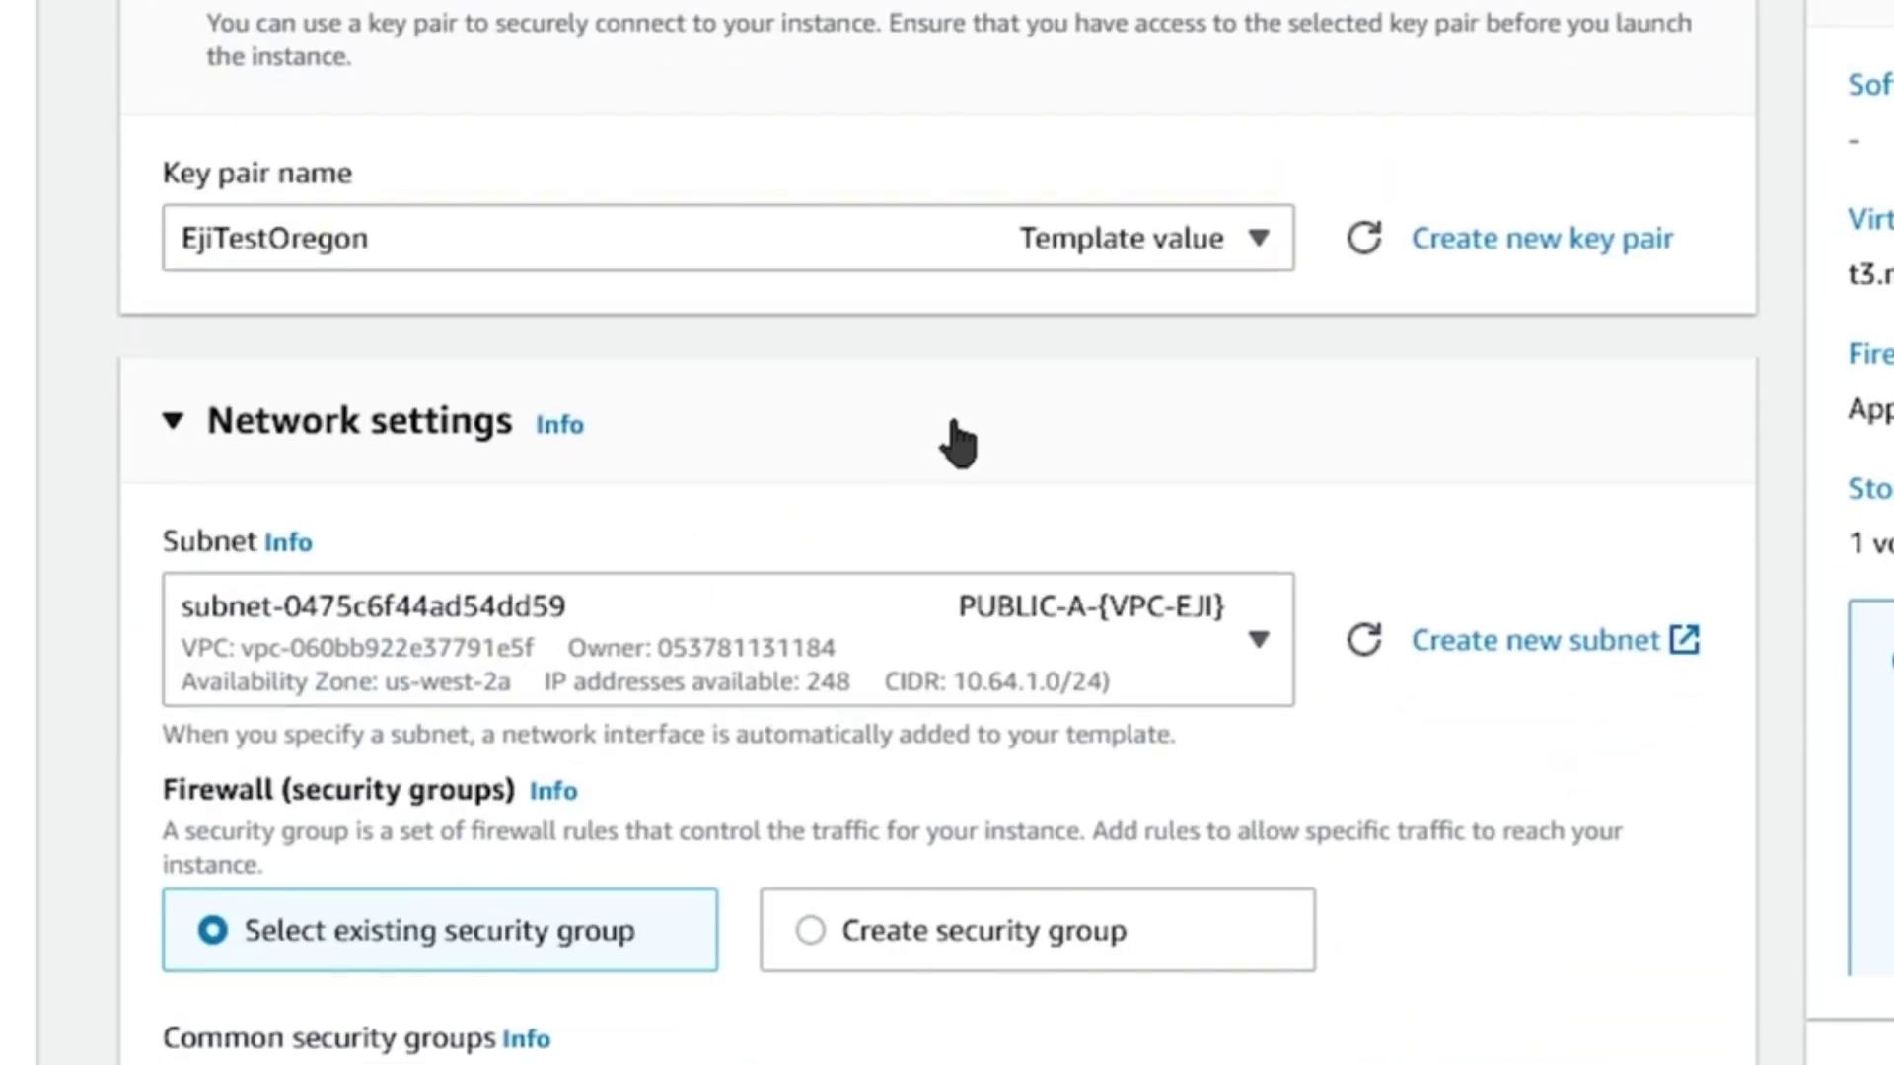
{"action": "left_click", "coordinate": [1029, 641]}
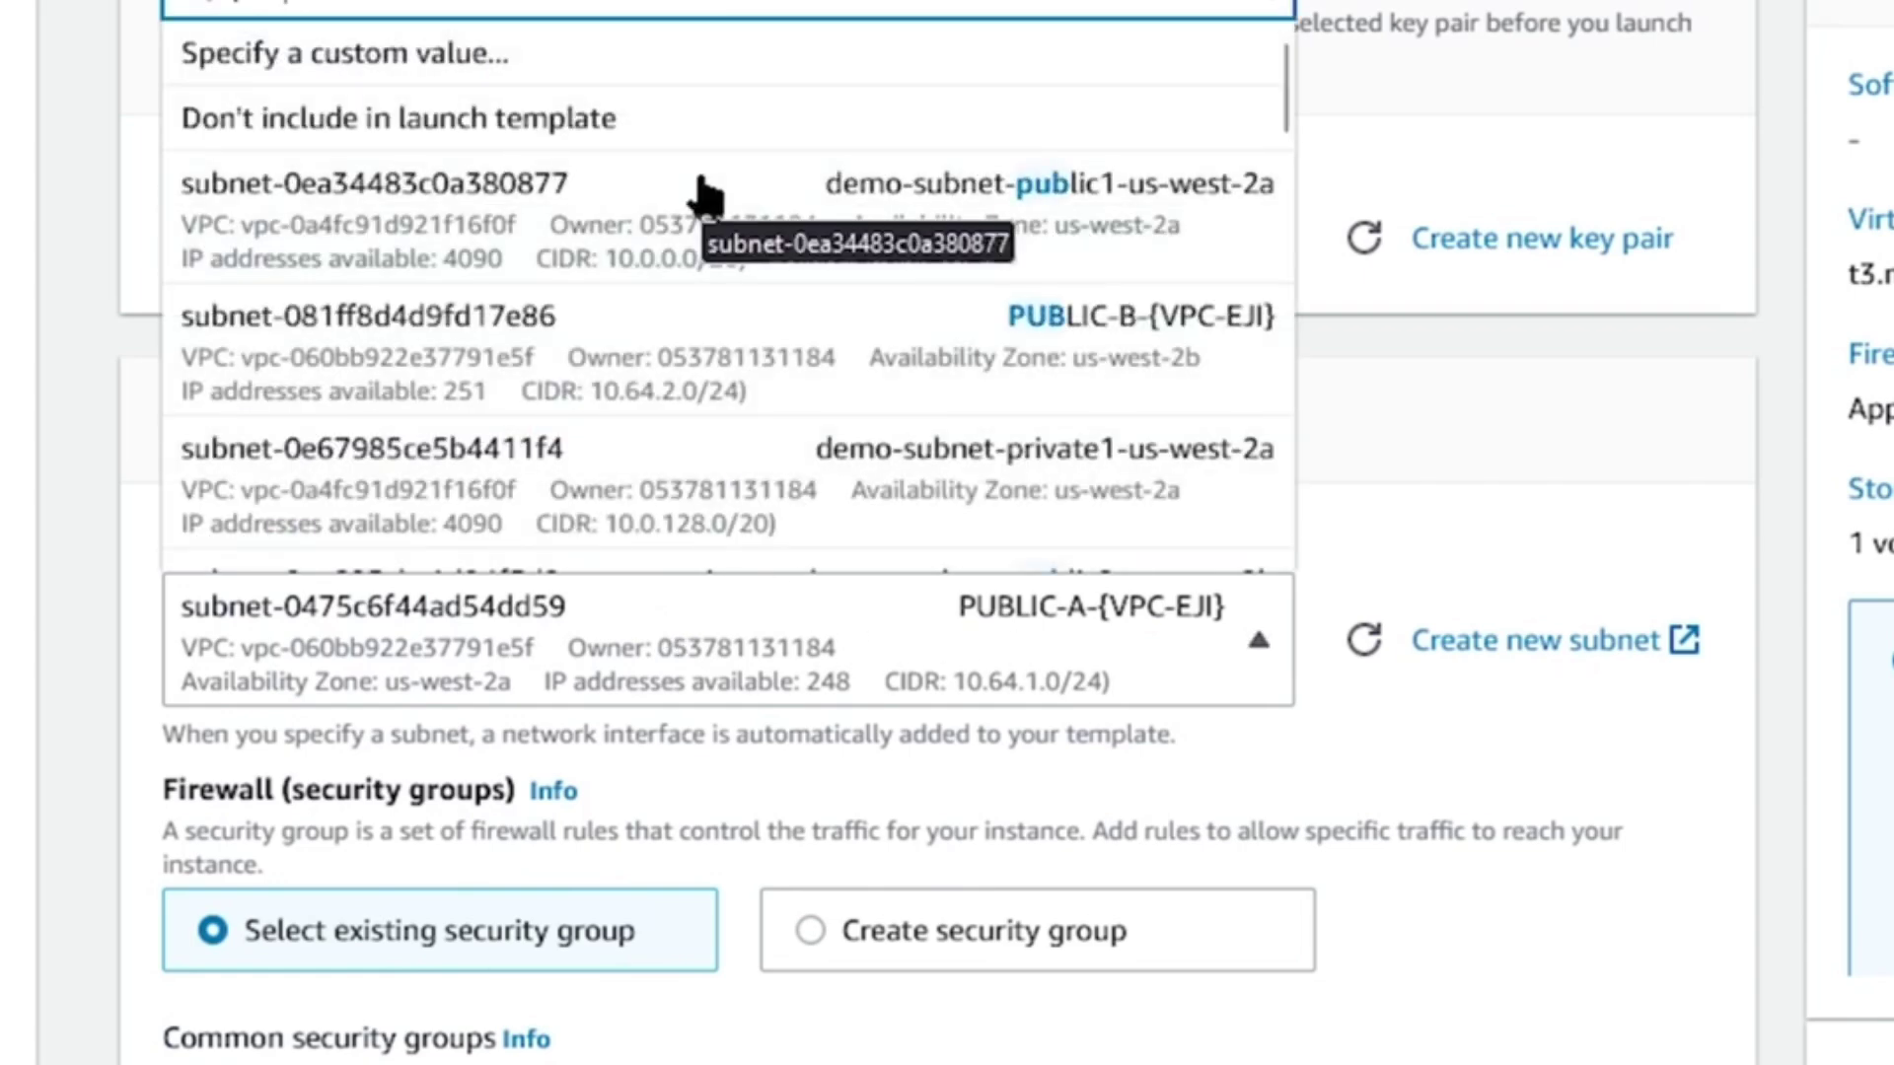
{"action": "scroll", "coordinate": [709, 194], "scroll_direction": "down", "scroll_amount": 1}
{"action": "scroll", "coordinate": [755, 394], "scroll_direction": "up", "scroll_amount": 1}
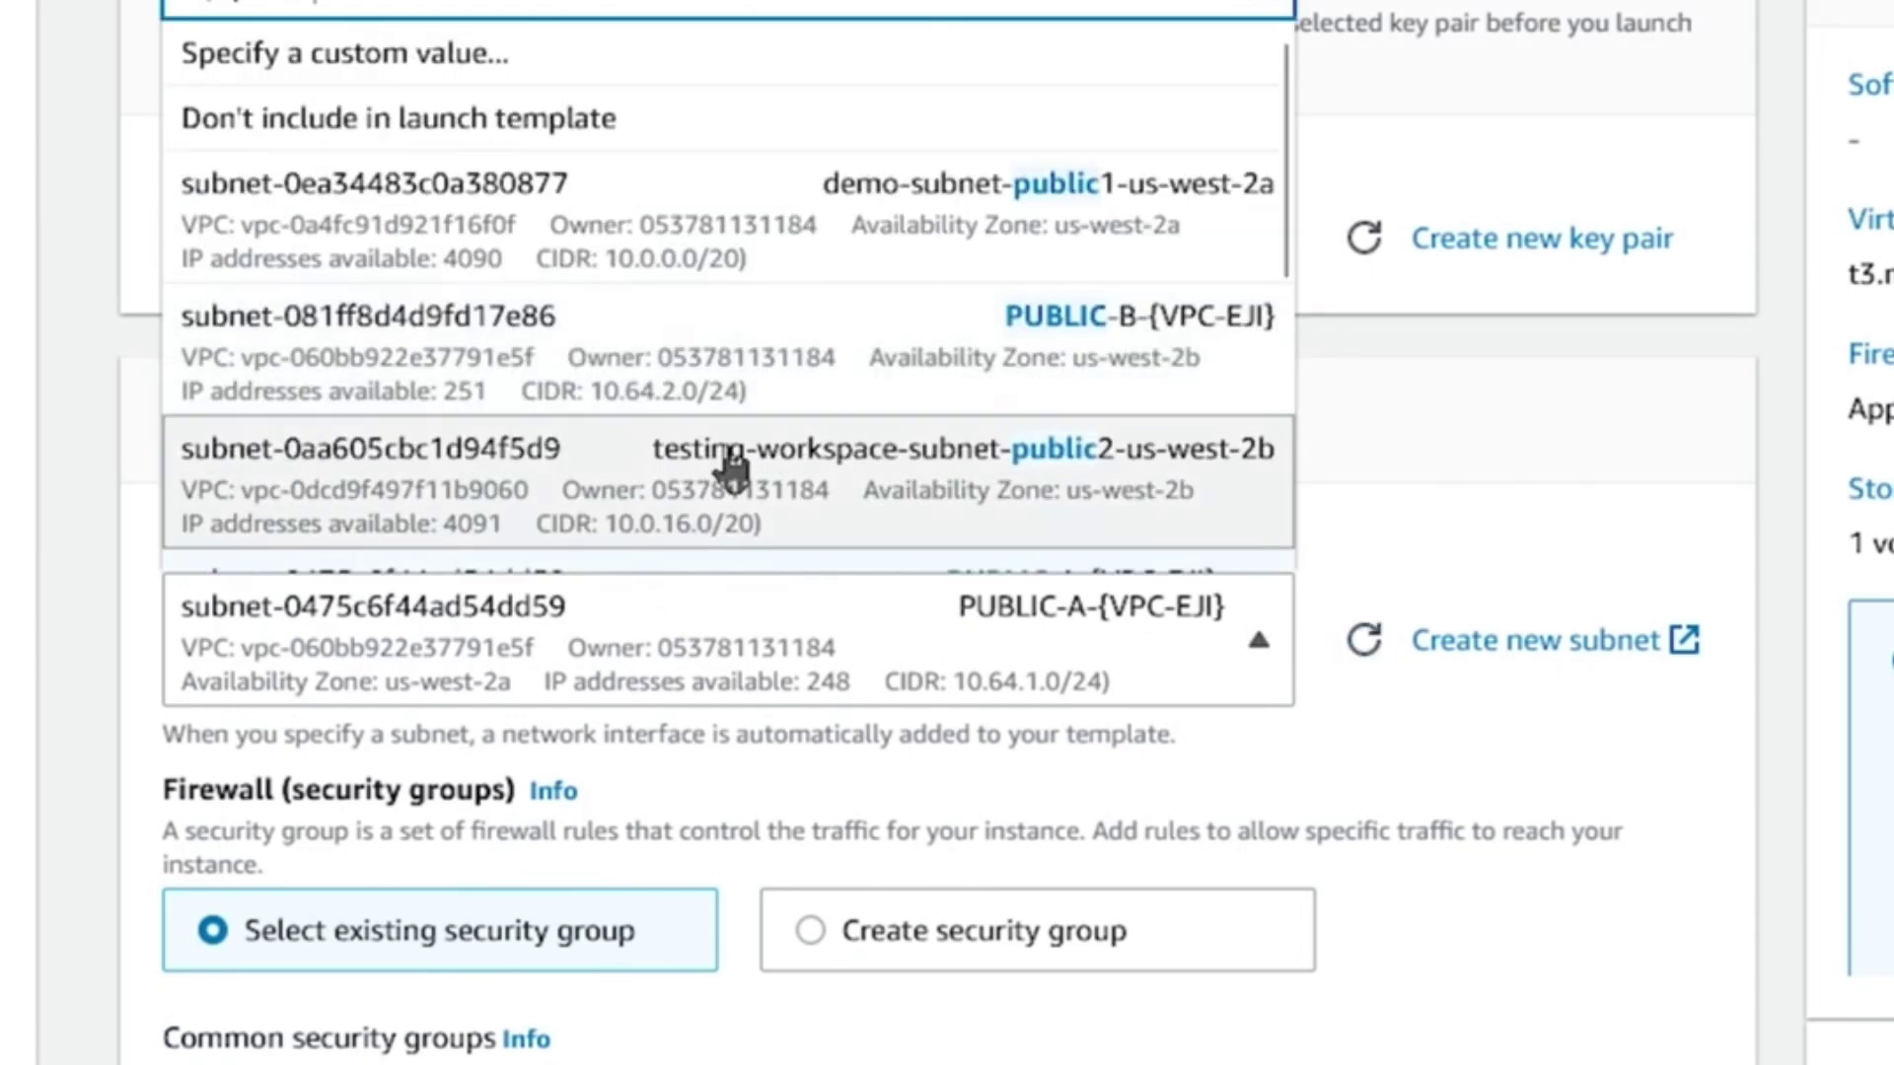
{"action": "scroll", "coordinate": [695, 335], "scroll_direction": "down", "scroll_amount": 2}
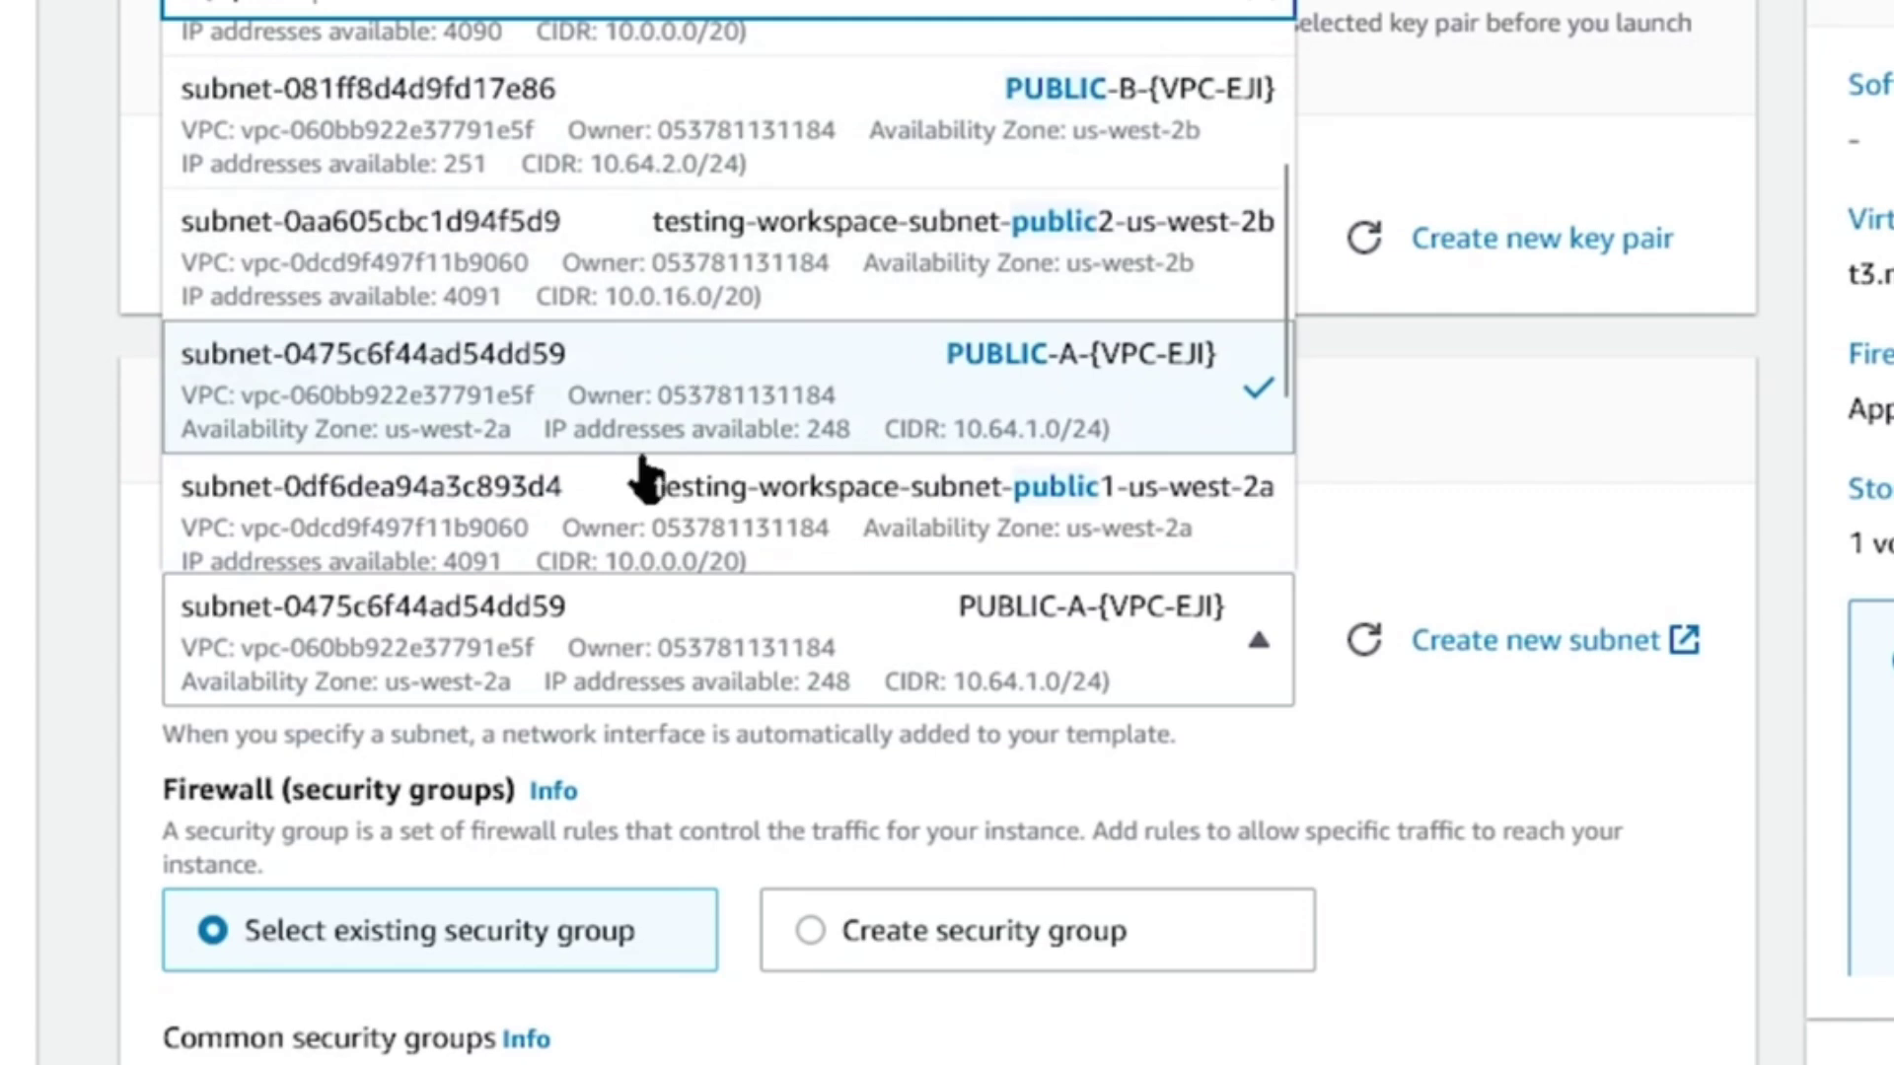
{"action": "left_click", "coordinate": [560, 434]}
Inspect the advanced network settings and the 40 GiB volume details, leaving them unchanged.
{"action": "scroll", "coordinate": [474, 641], "scroll_direction": "down", "scroll_amount": 5}
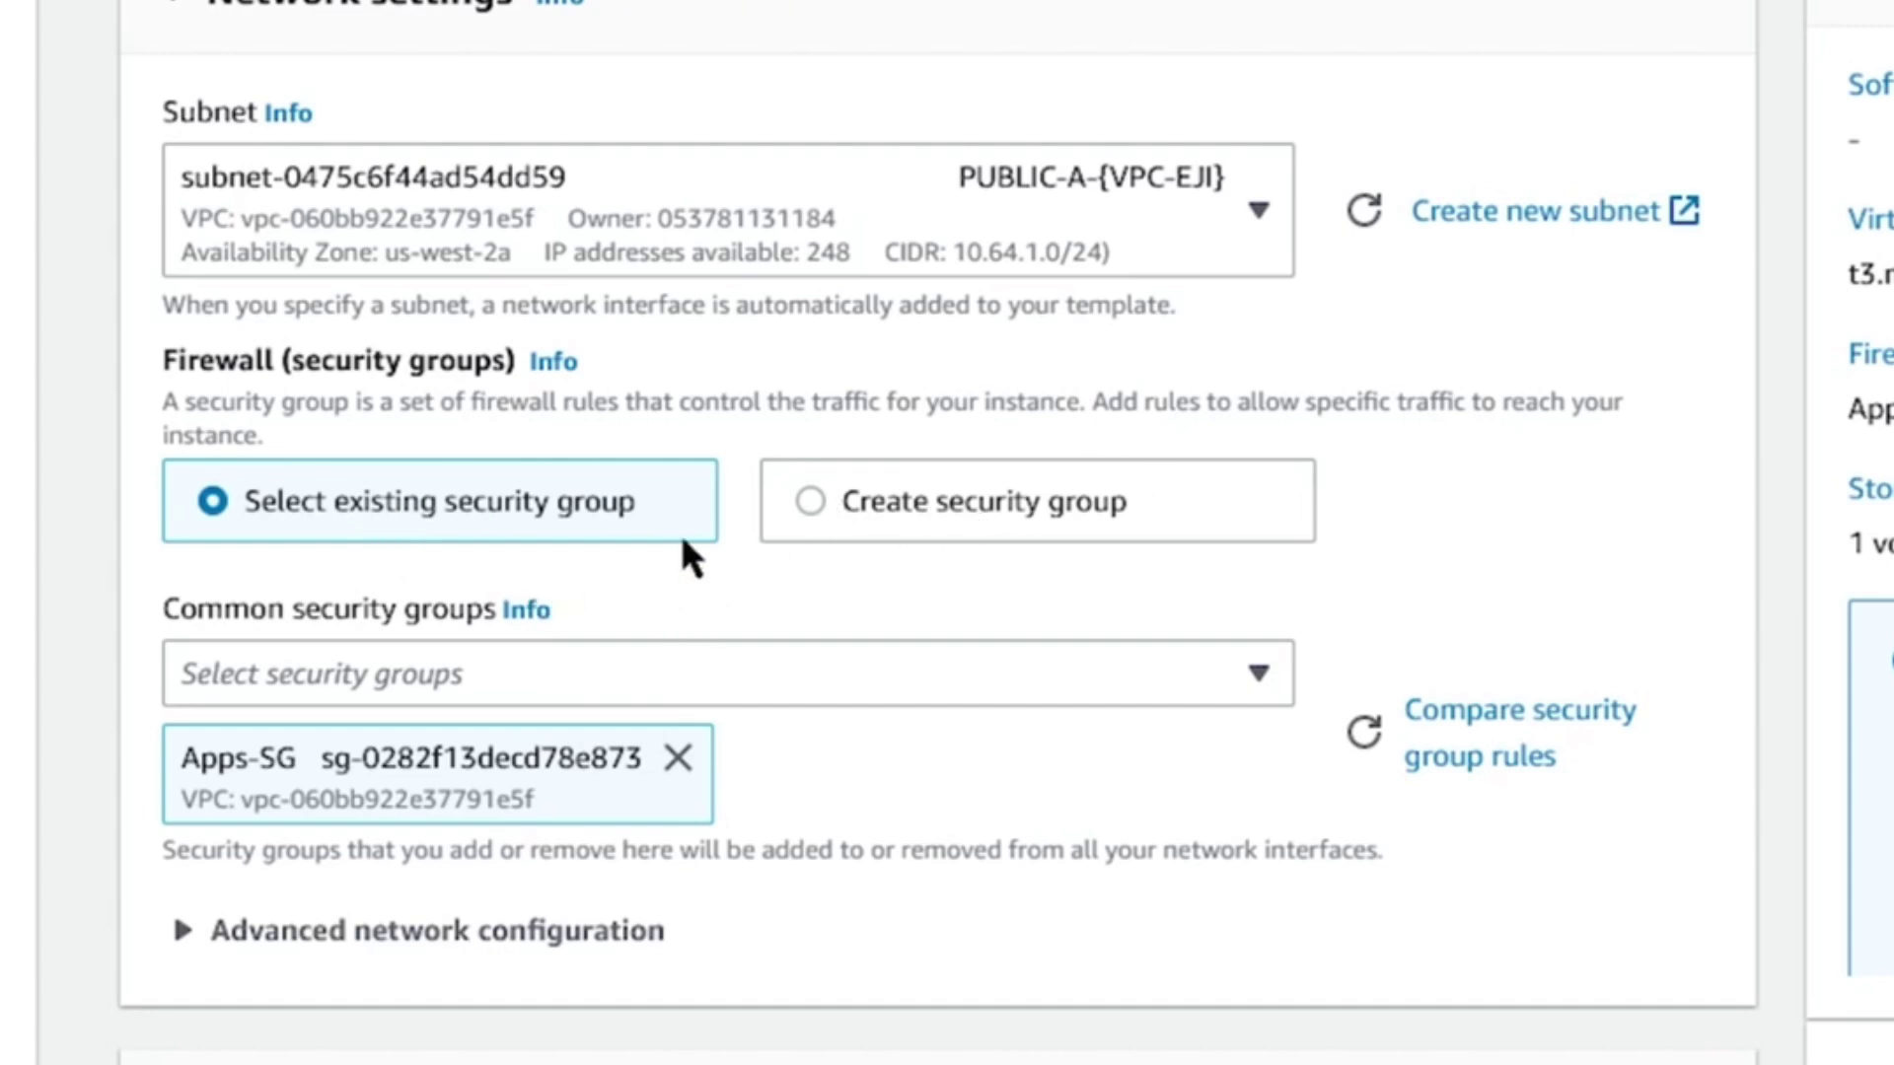
{"action": "scroll", "coordinate": [418, 845], "scroll_direction": "down", "scroll_amount": 2}
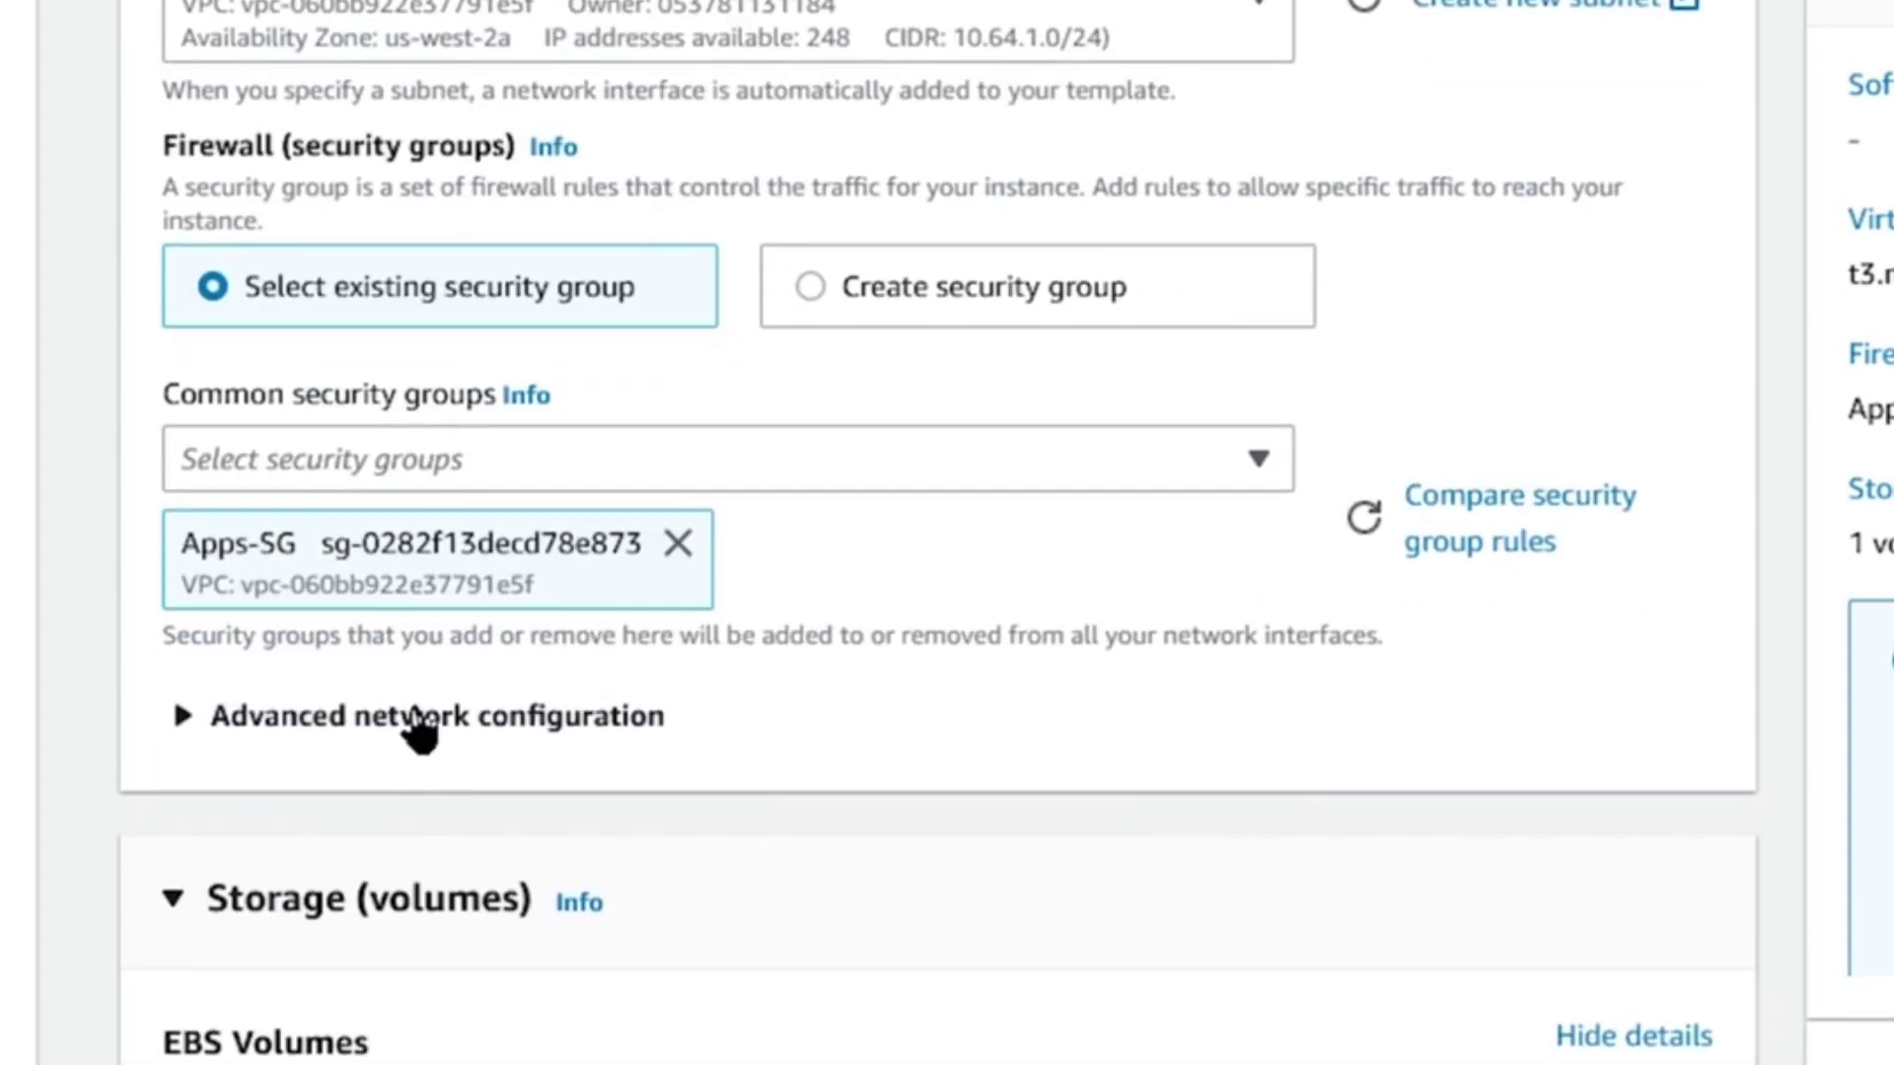
{"action": "left_click", "coordinate": [416, 718]}
{"action": "scroll", "coordinate": [493, 622], "scroll_direction": "down", "scroll_amount": 2}
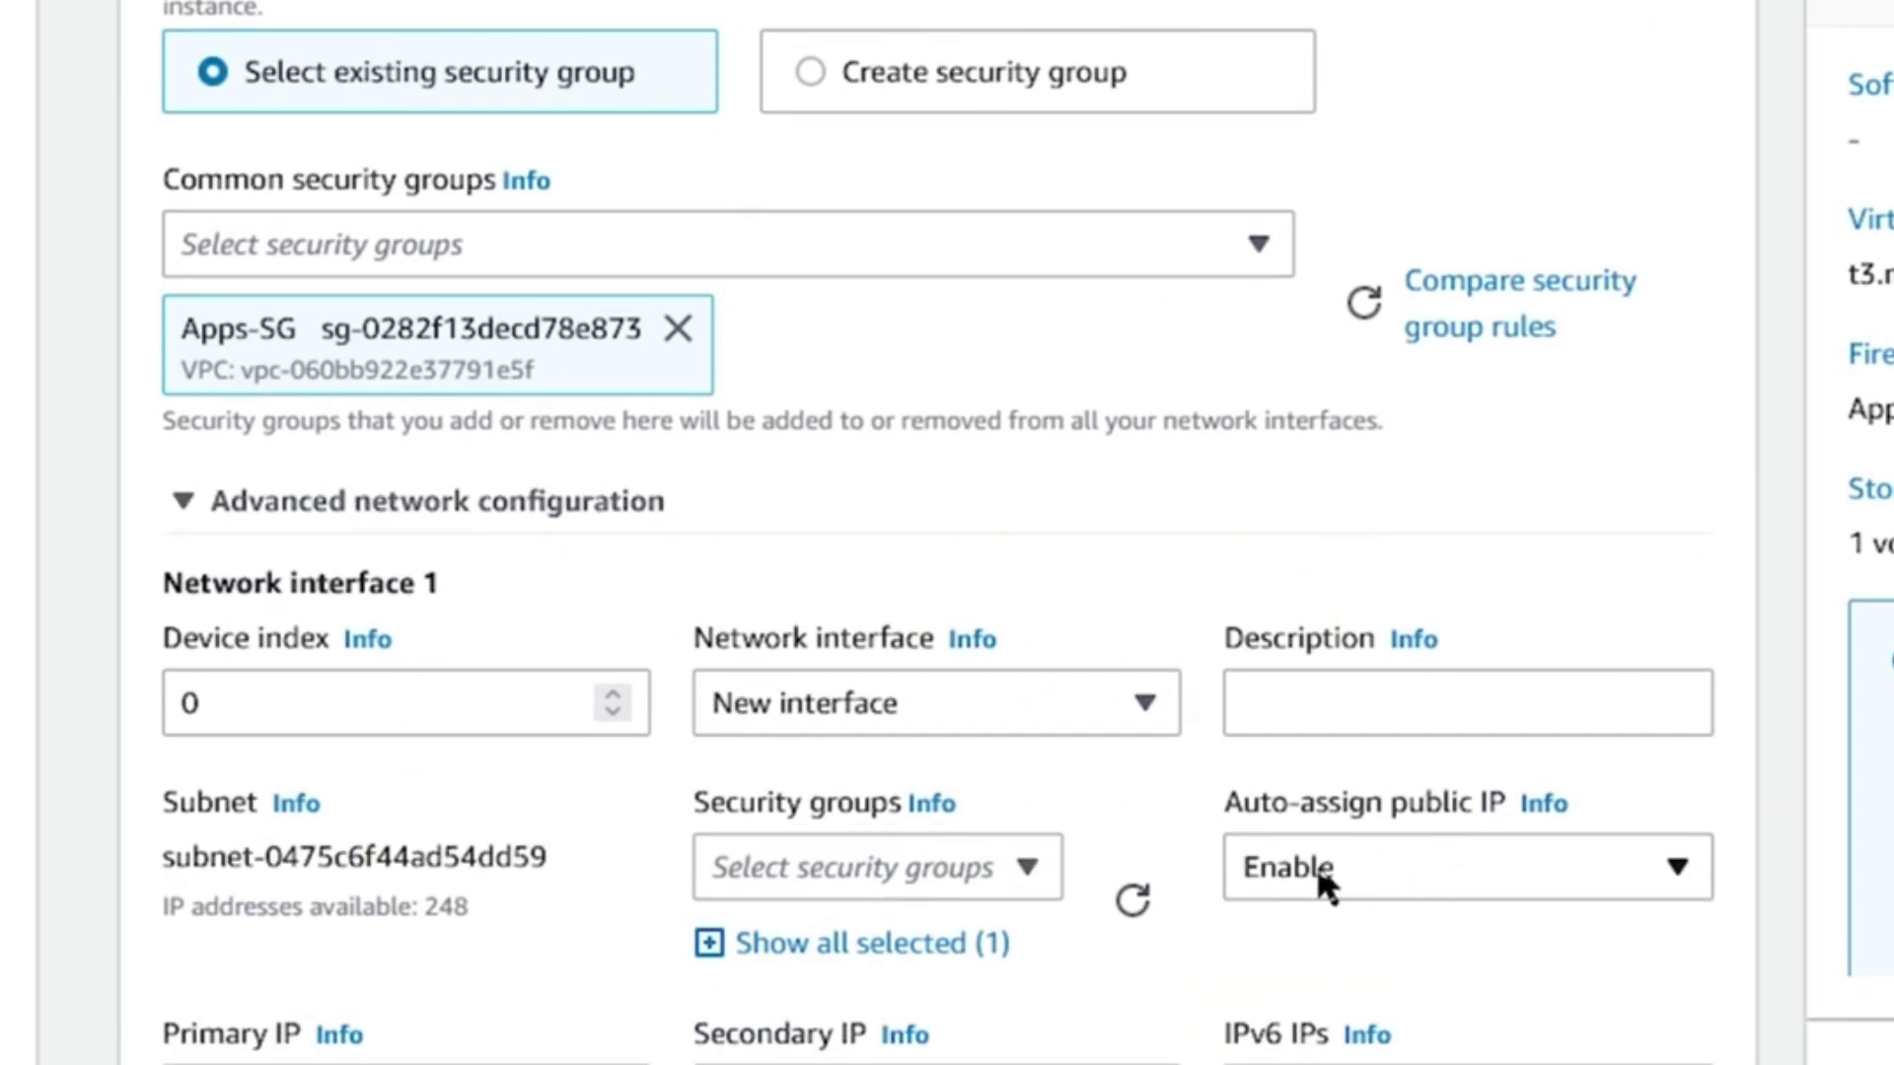
{"action": "scroll", "coordinate": [807, 432], "scroll_direction": "down", "scroll_amount": 10}
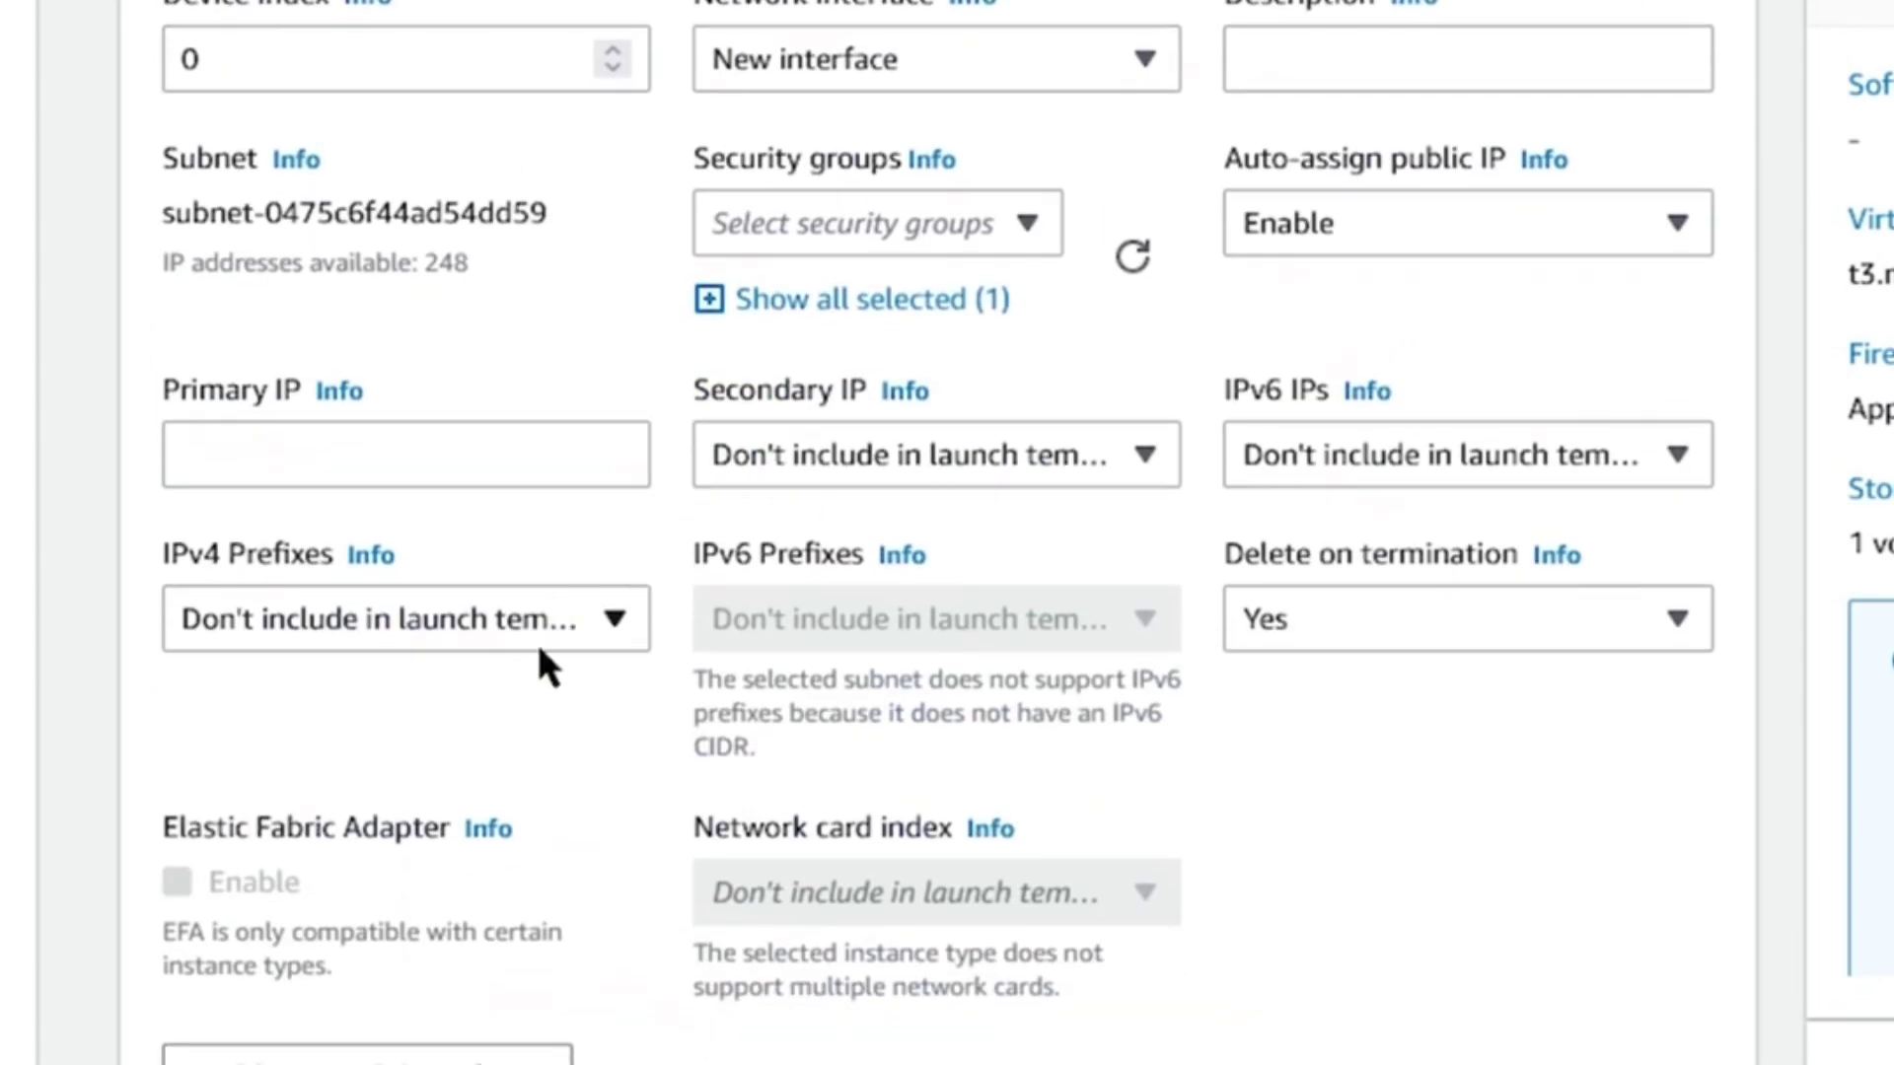
{"action": "scroll", "coordinate": [519, 653], "scroll_direction": "down", "scroll_amount": 3}
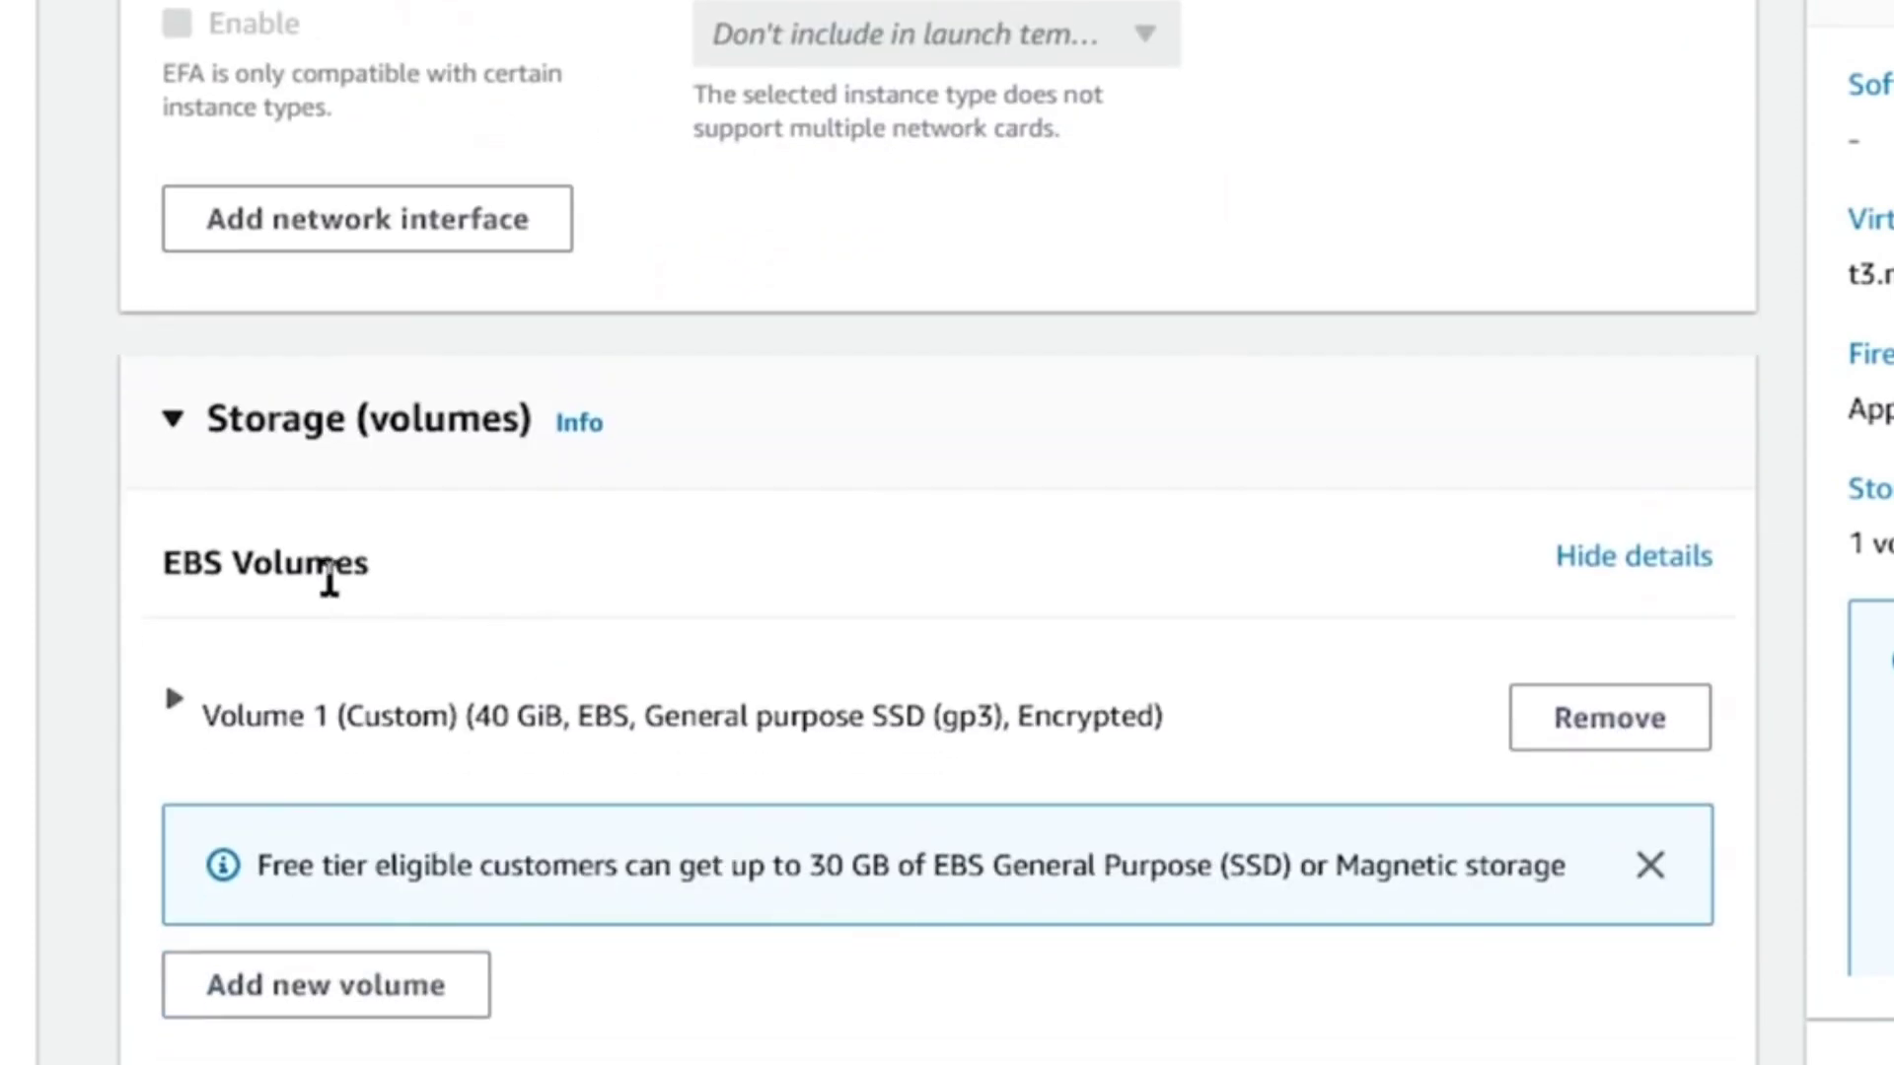
{"action": "left_click", "coordinate": [265, 732]}
{"action": "scroll", "coordinate": [579, 689], "scroll_direction": "down", "scroll_amount": 5}
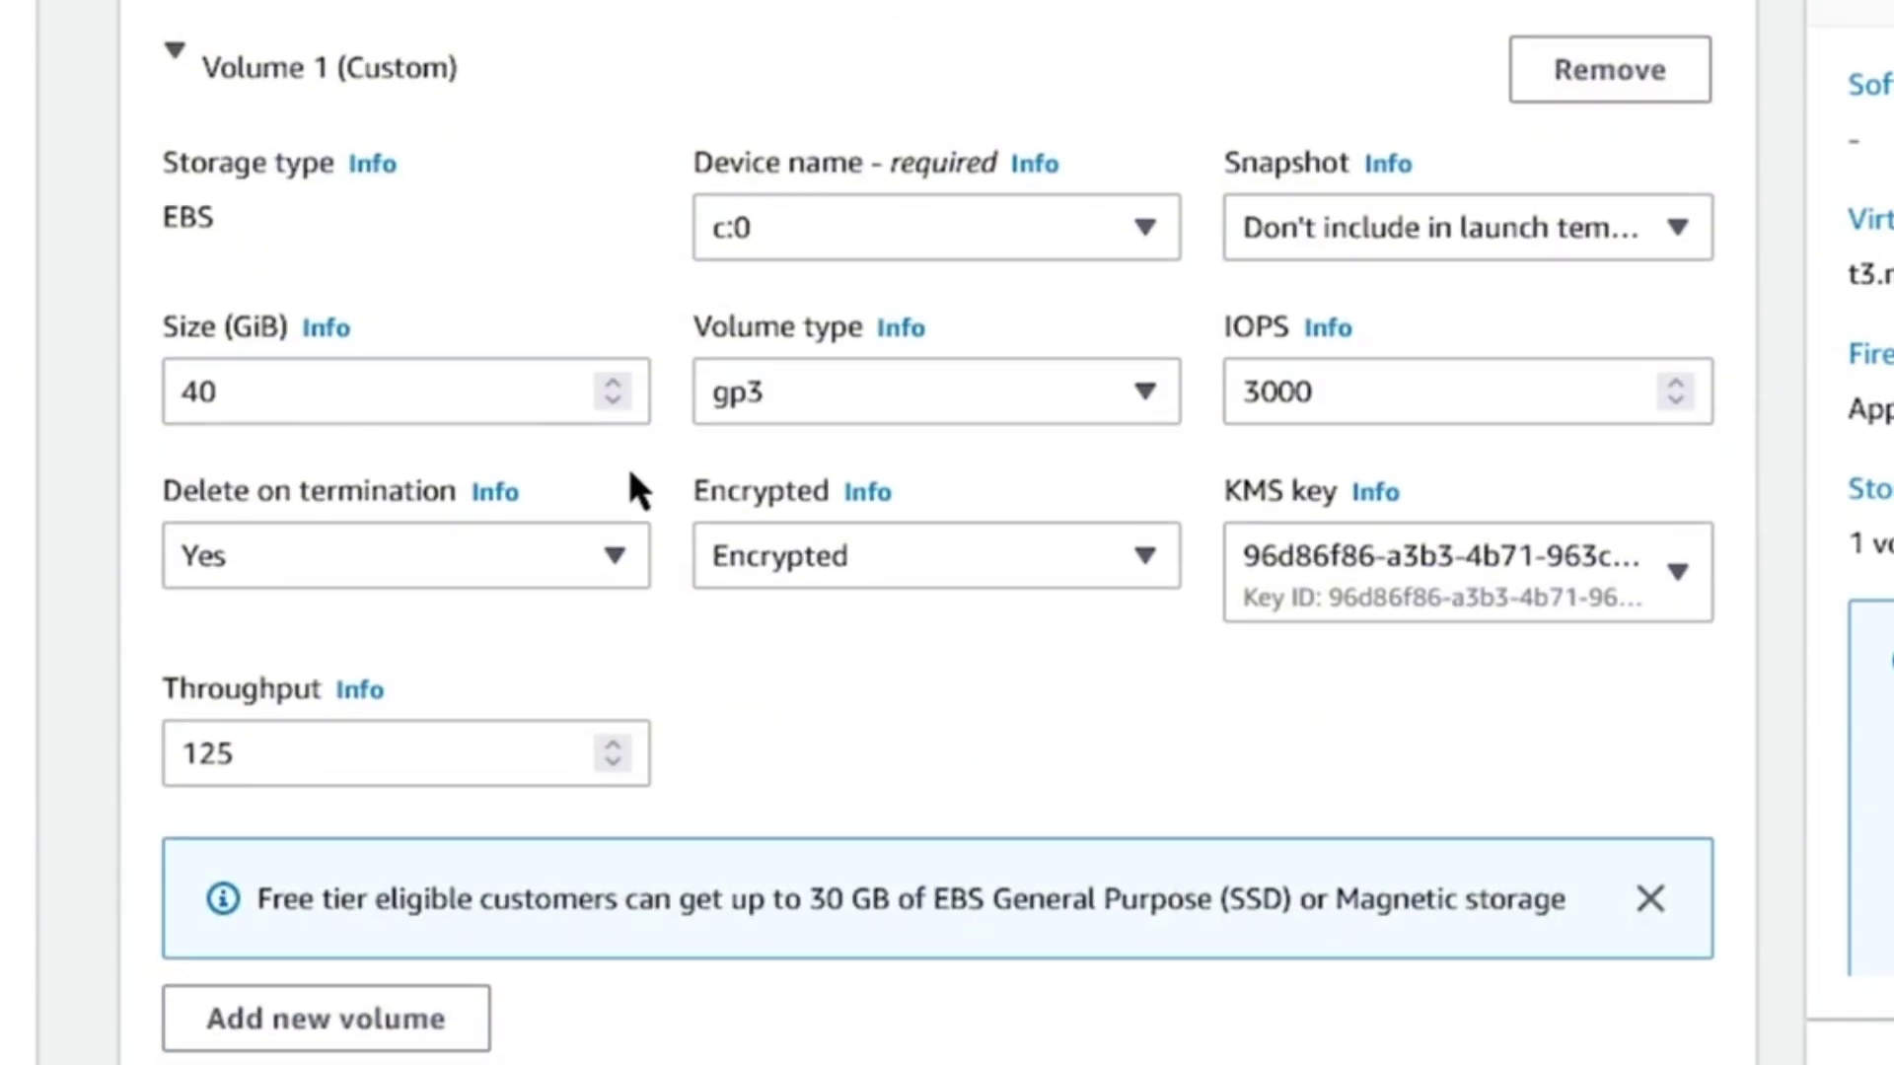
{"action": "scroll", "coordinate": [631, 484], "scroll_direction": "down", "scroll_amount": 8}
{"action": "scroll", "coordinate": [452, 518], "scroll_direction": "down", "scroll_amount": 6}
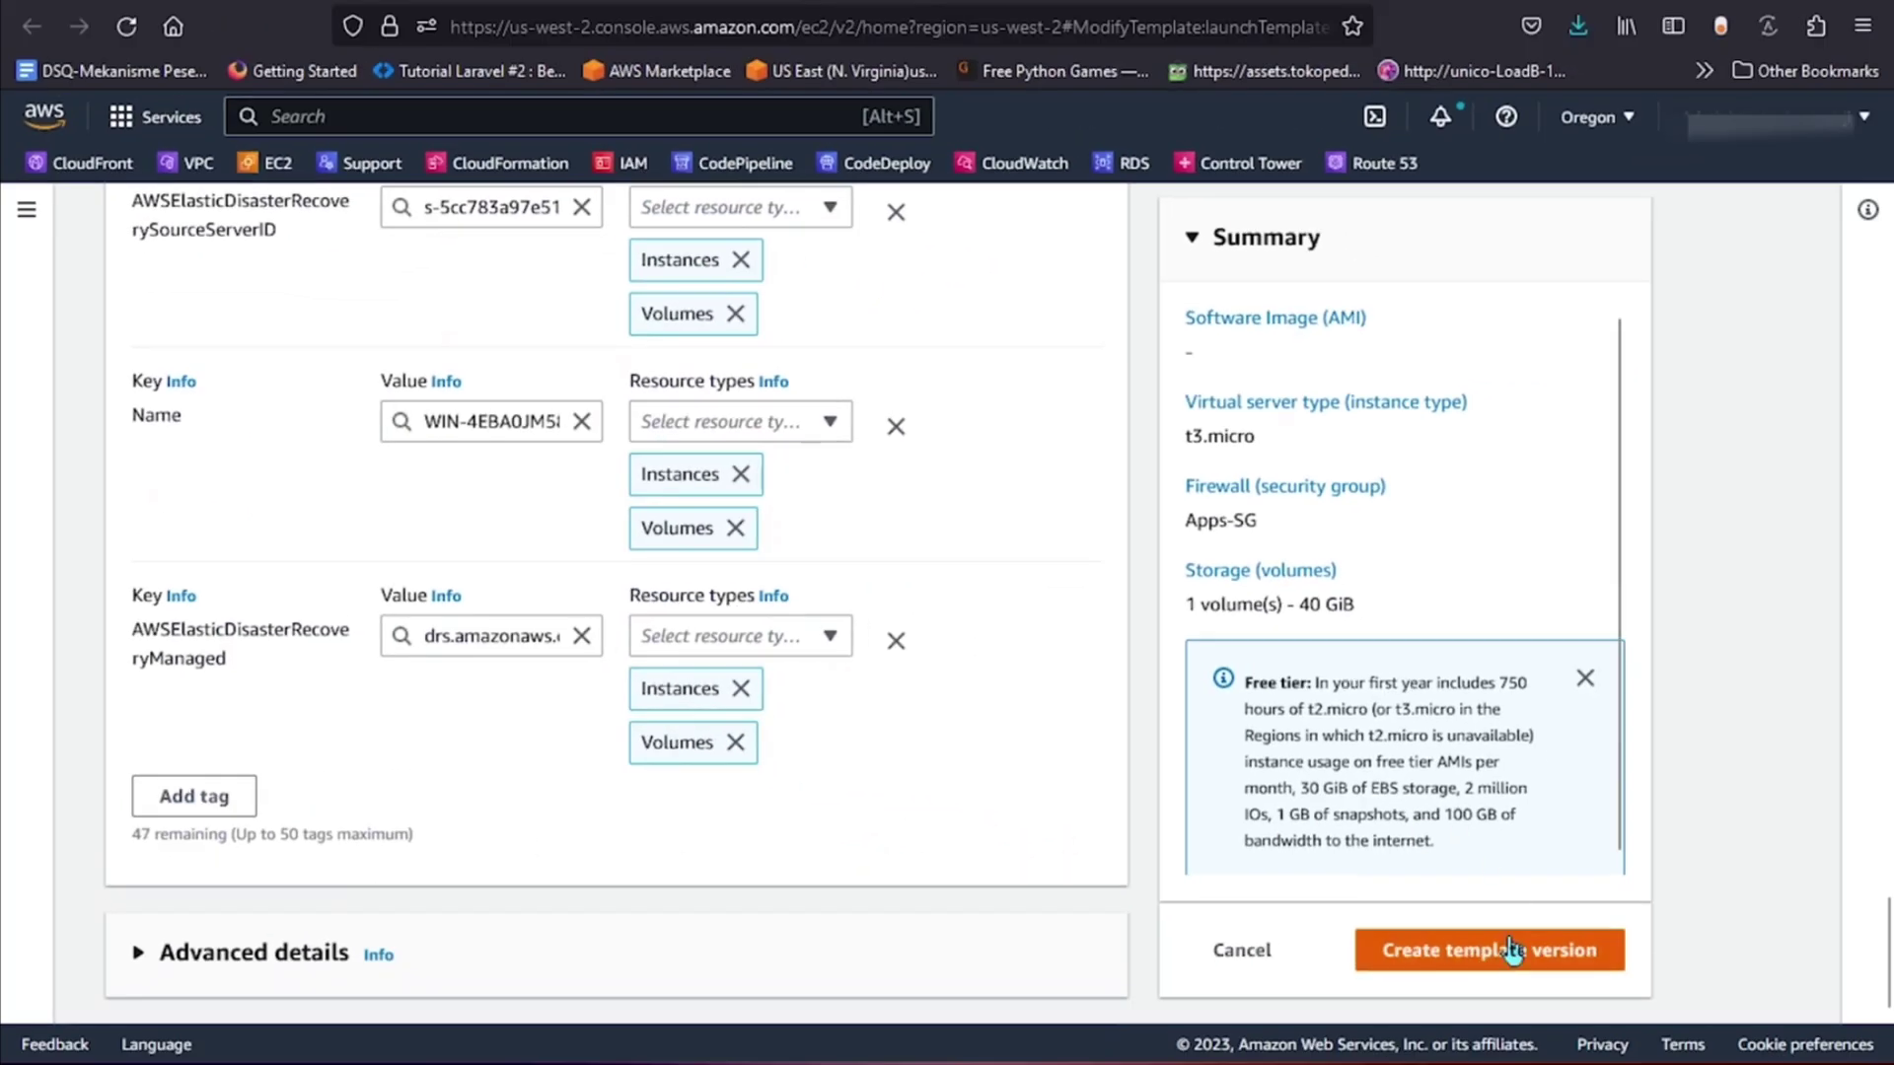
Create the new template version and open the launch template's details.
{"action": "left_click", "coordinate": [1509, 950]}
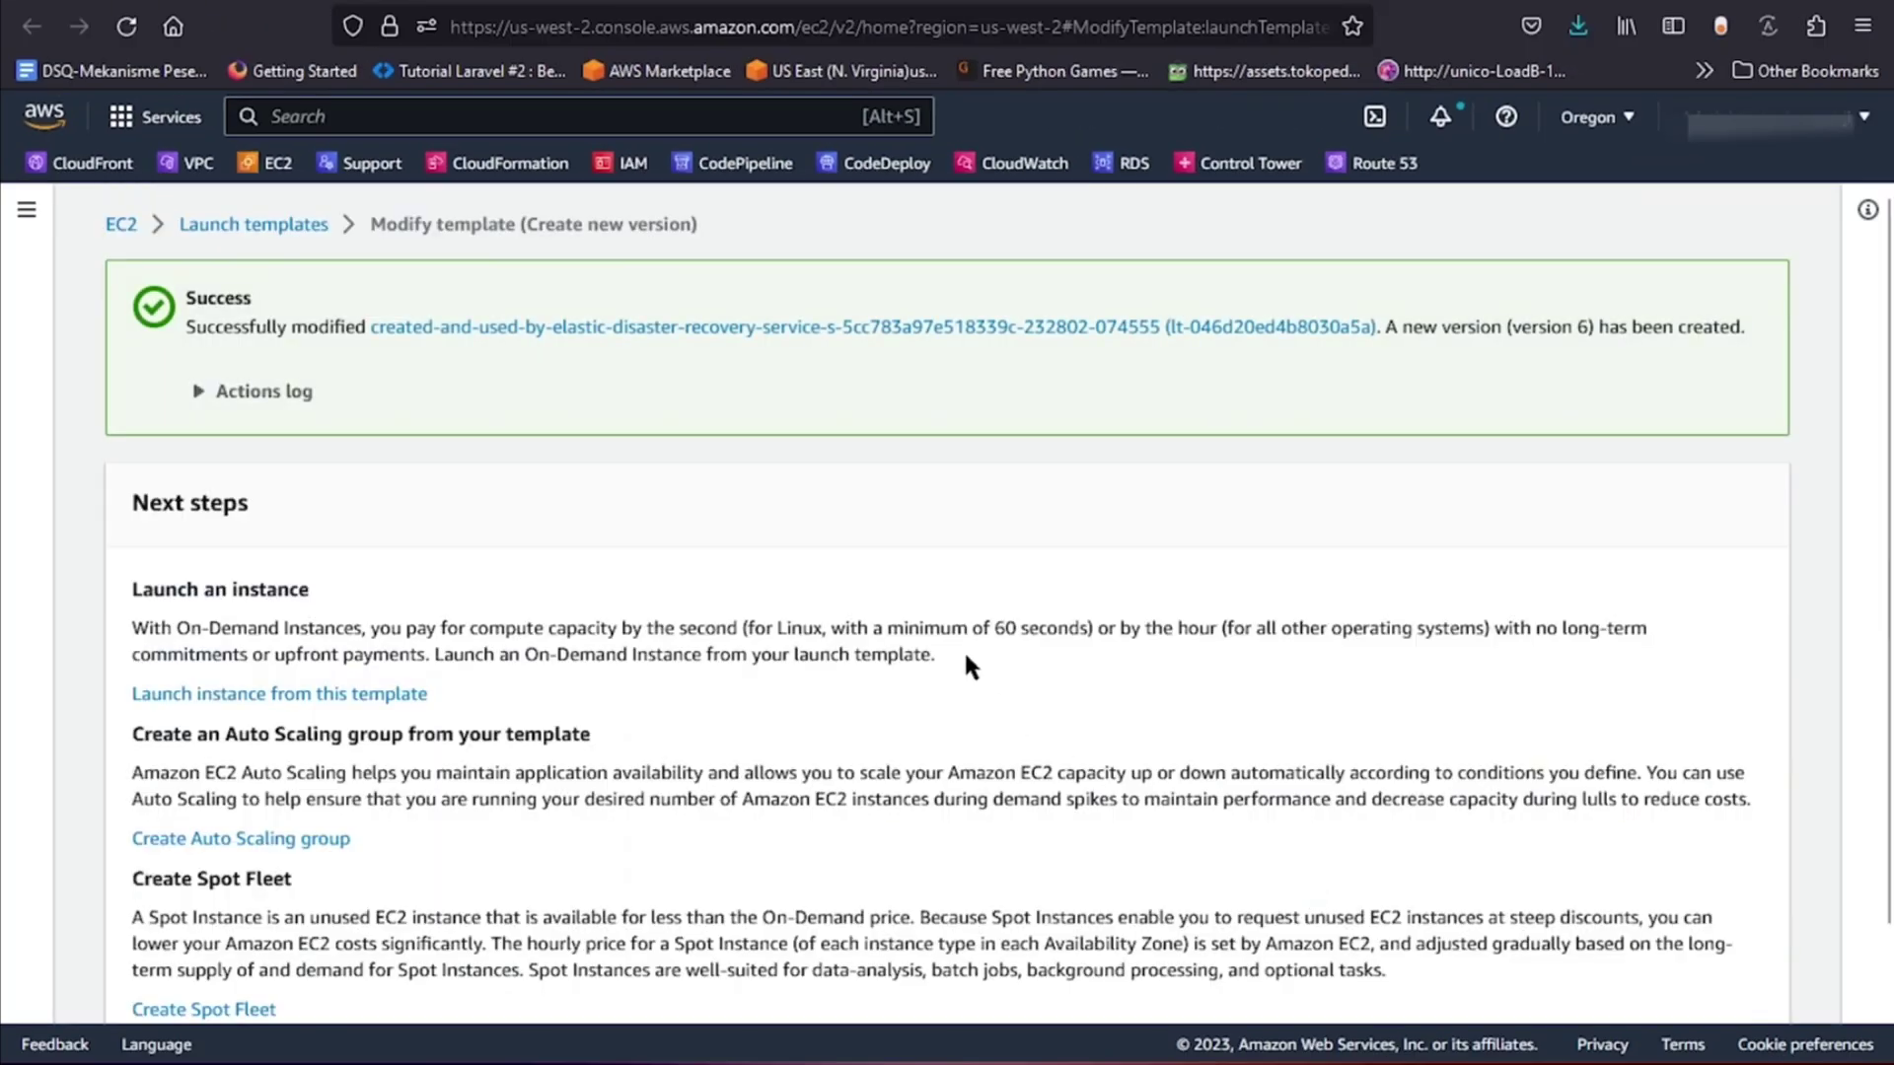
{"action": "left_click", "coordinate": [655, 333]}
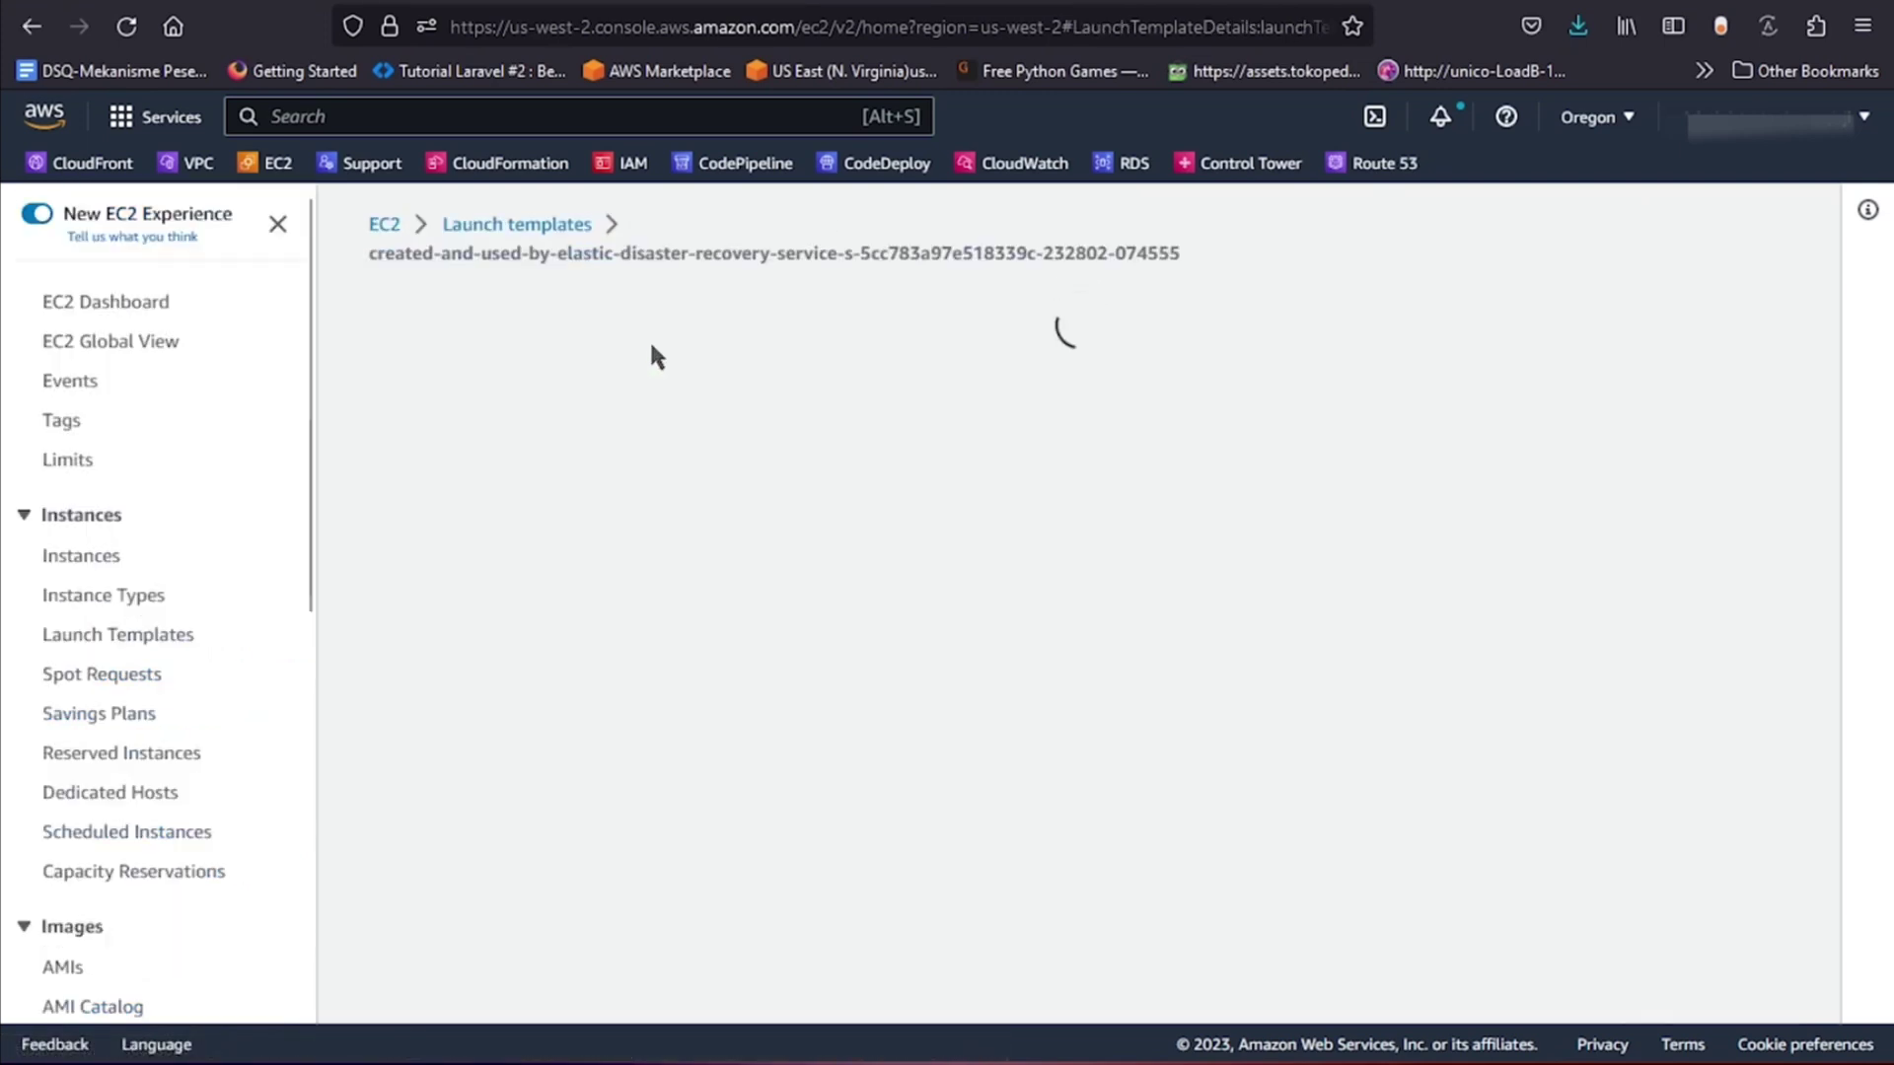
{"action": "scroll", "coordinate": [1273, 706], "scroll_direction": "down", "scroll_amount": 3}
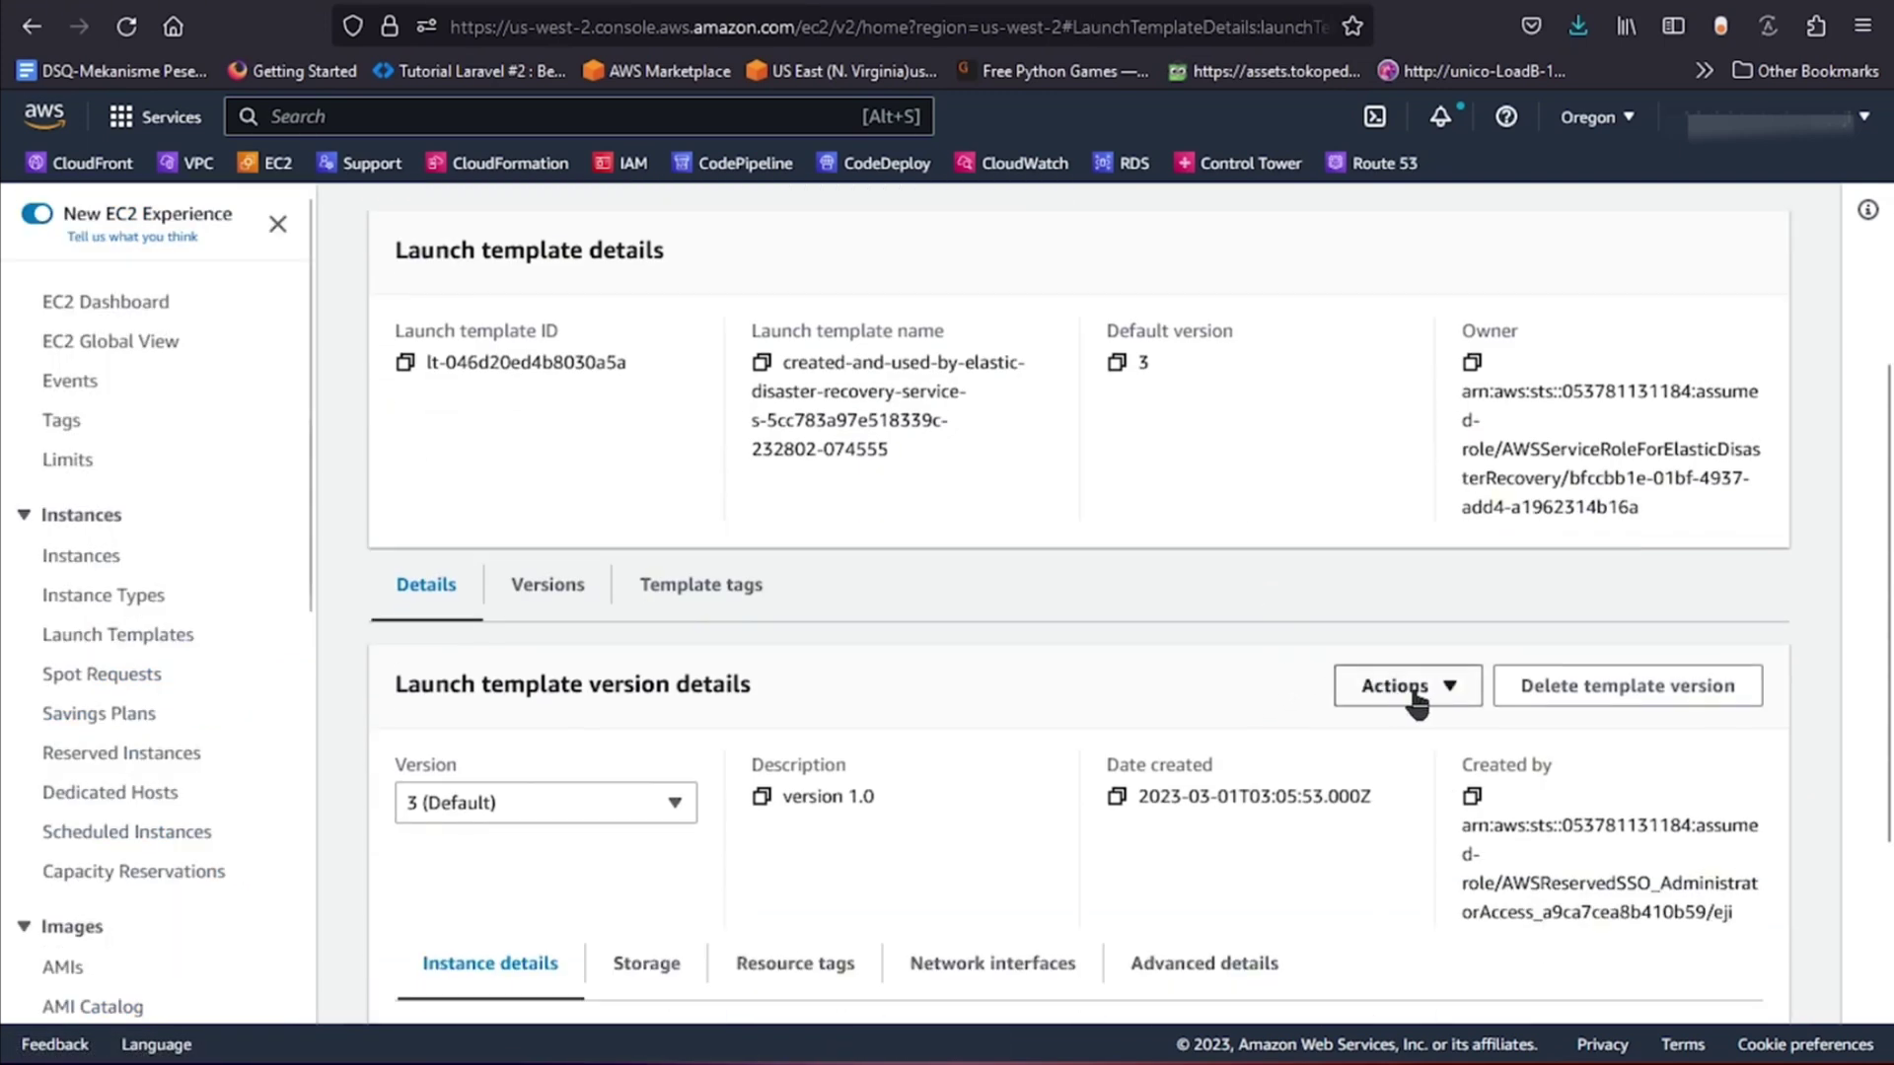
Make version 6 the launch template's default version.
{"action": "left_click", "coordinate": [1450, 702]}
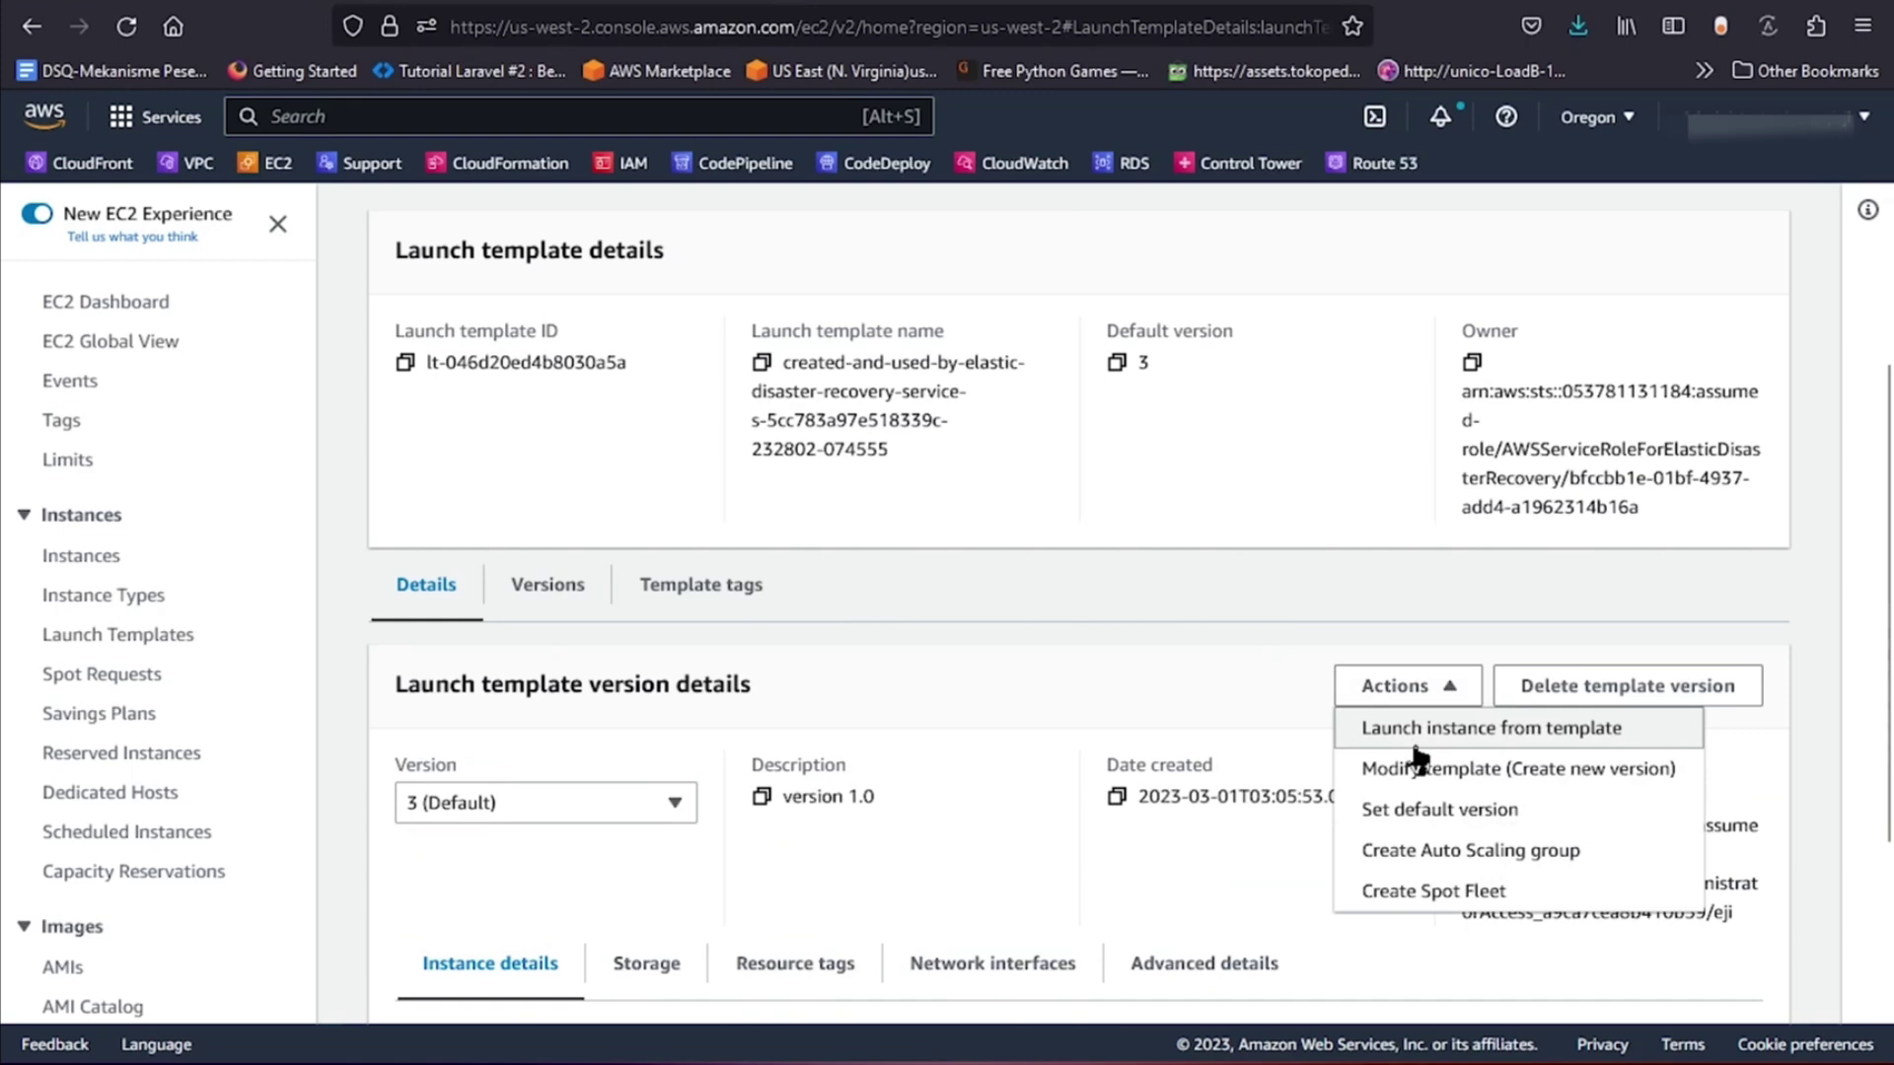
{"action": "left_click", "coordinate": [1460, 804]}
{"action": "left_click", "coordinate": [863, 692]}
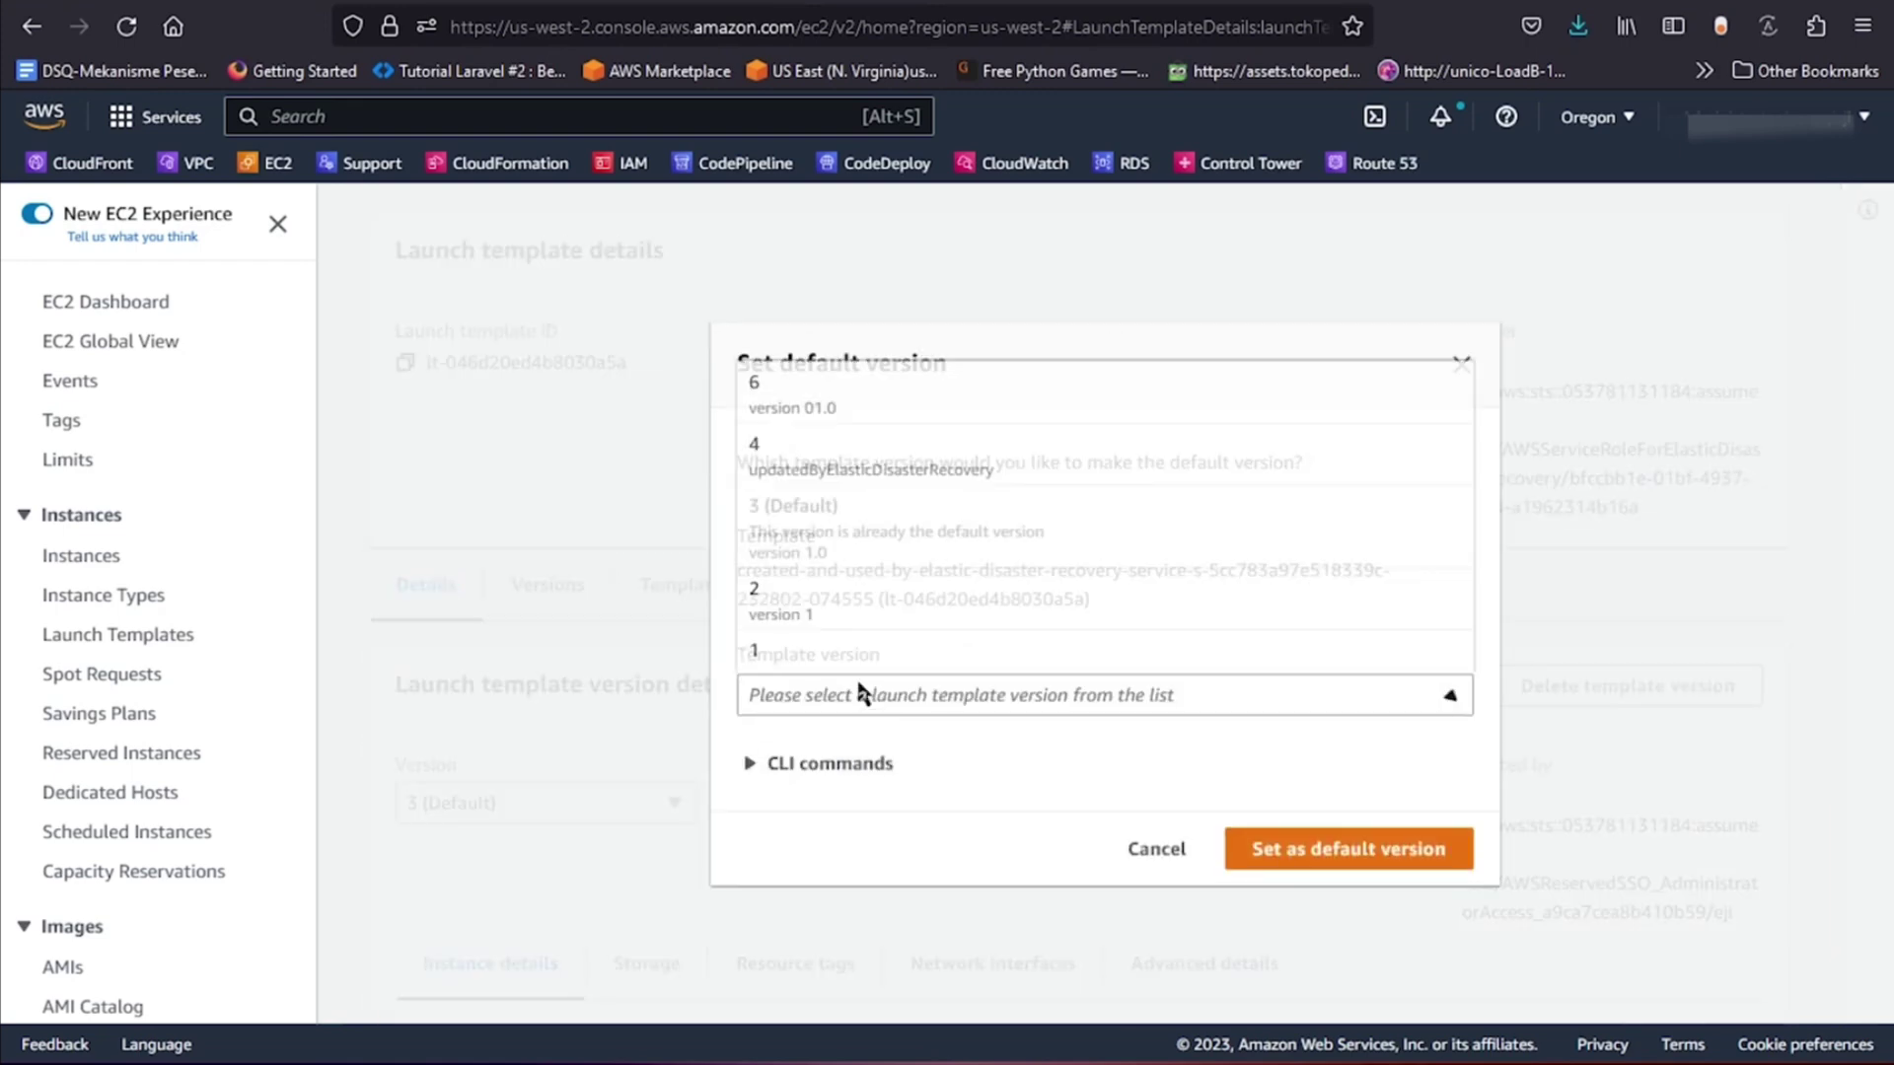
{"action": "left_click", "coordinate": [838, 456]}
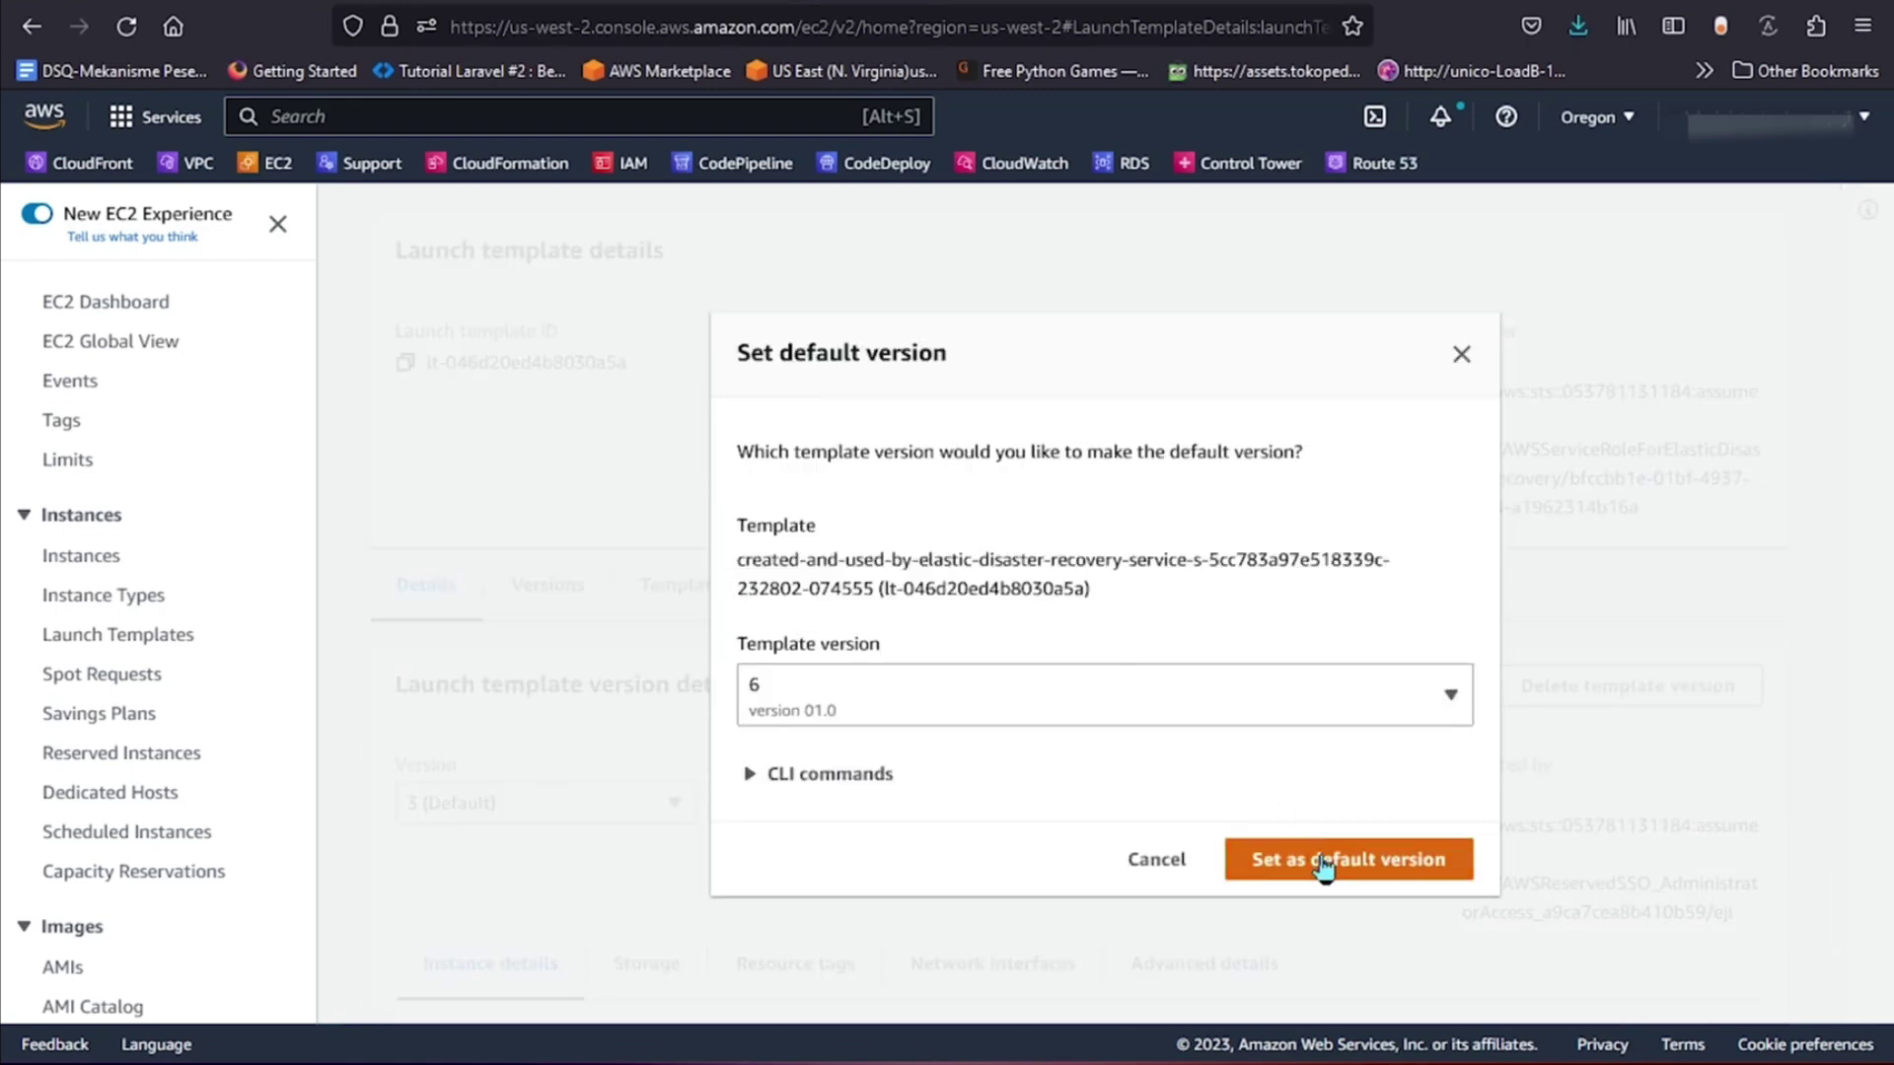
{"action": "left_click", "coordinate": [1319, 861]}
{"action": "scroll", "coordinate": [712, 725], "scroll_direction": "down", "scroll_amount": 3}
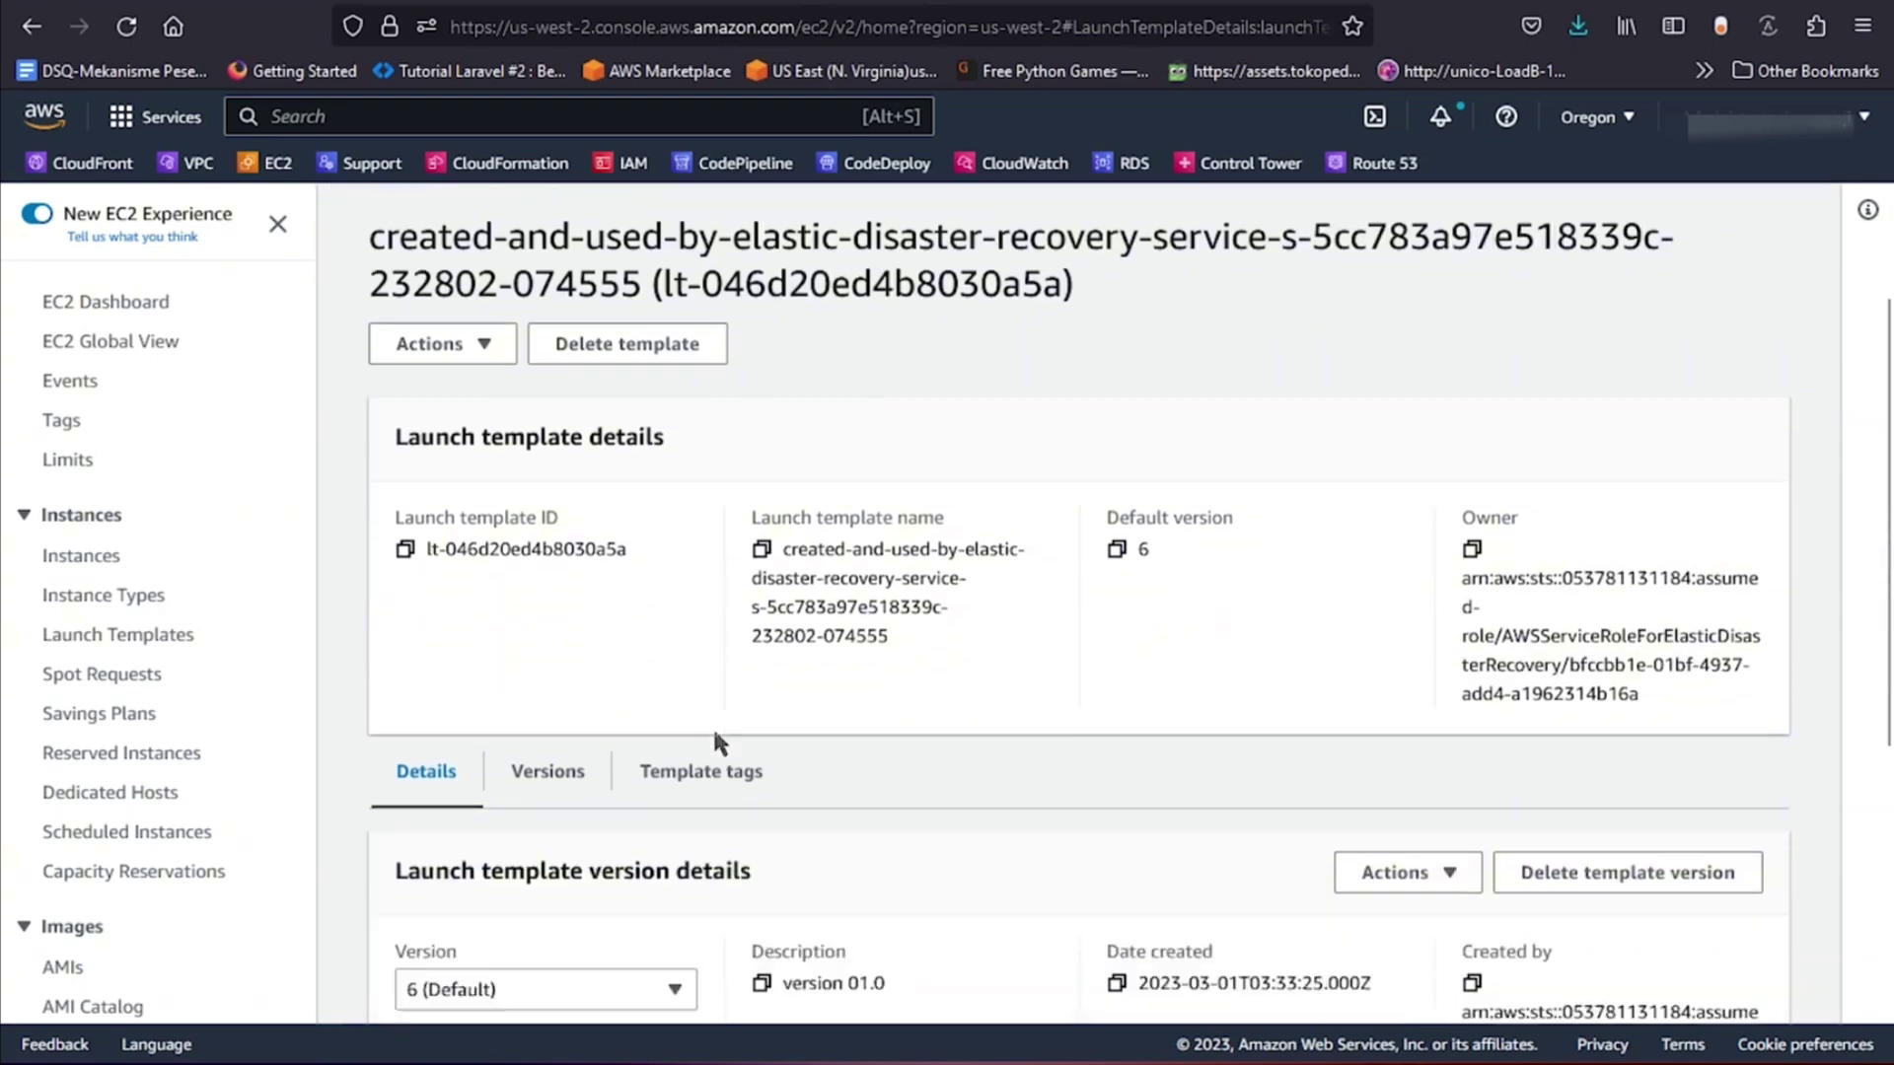
{"action": "scroll", "coordinate": [739, 710], "scroll_direction": "up", "scroll_amount": 3}
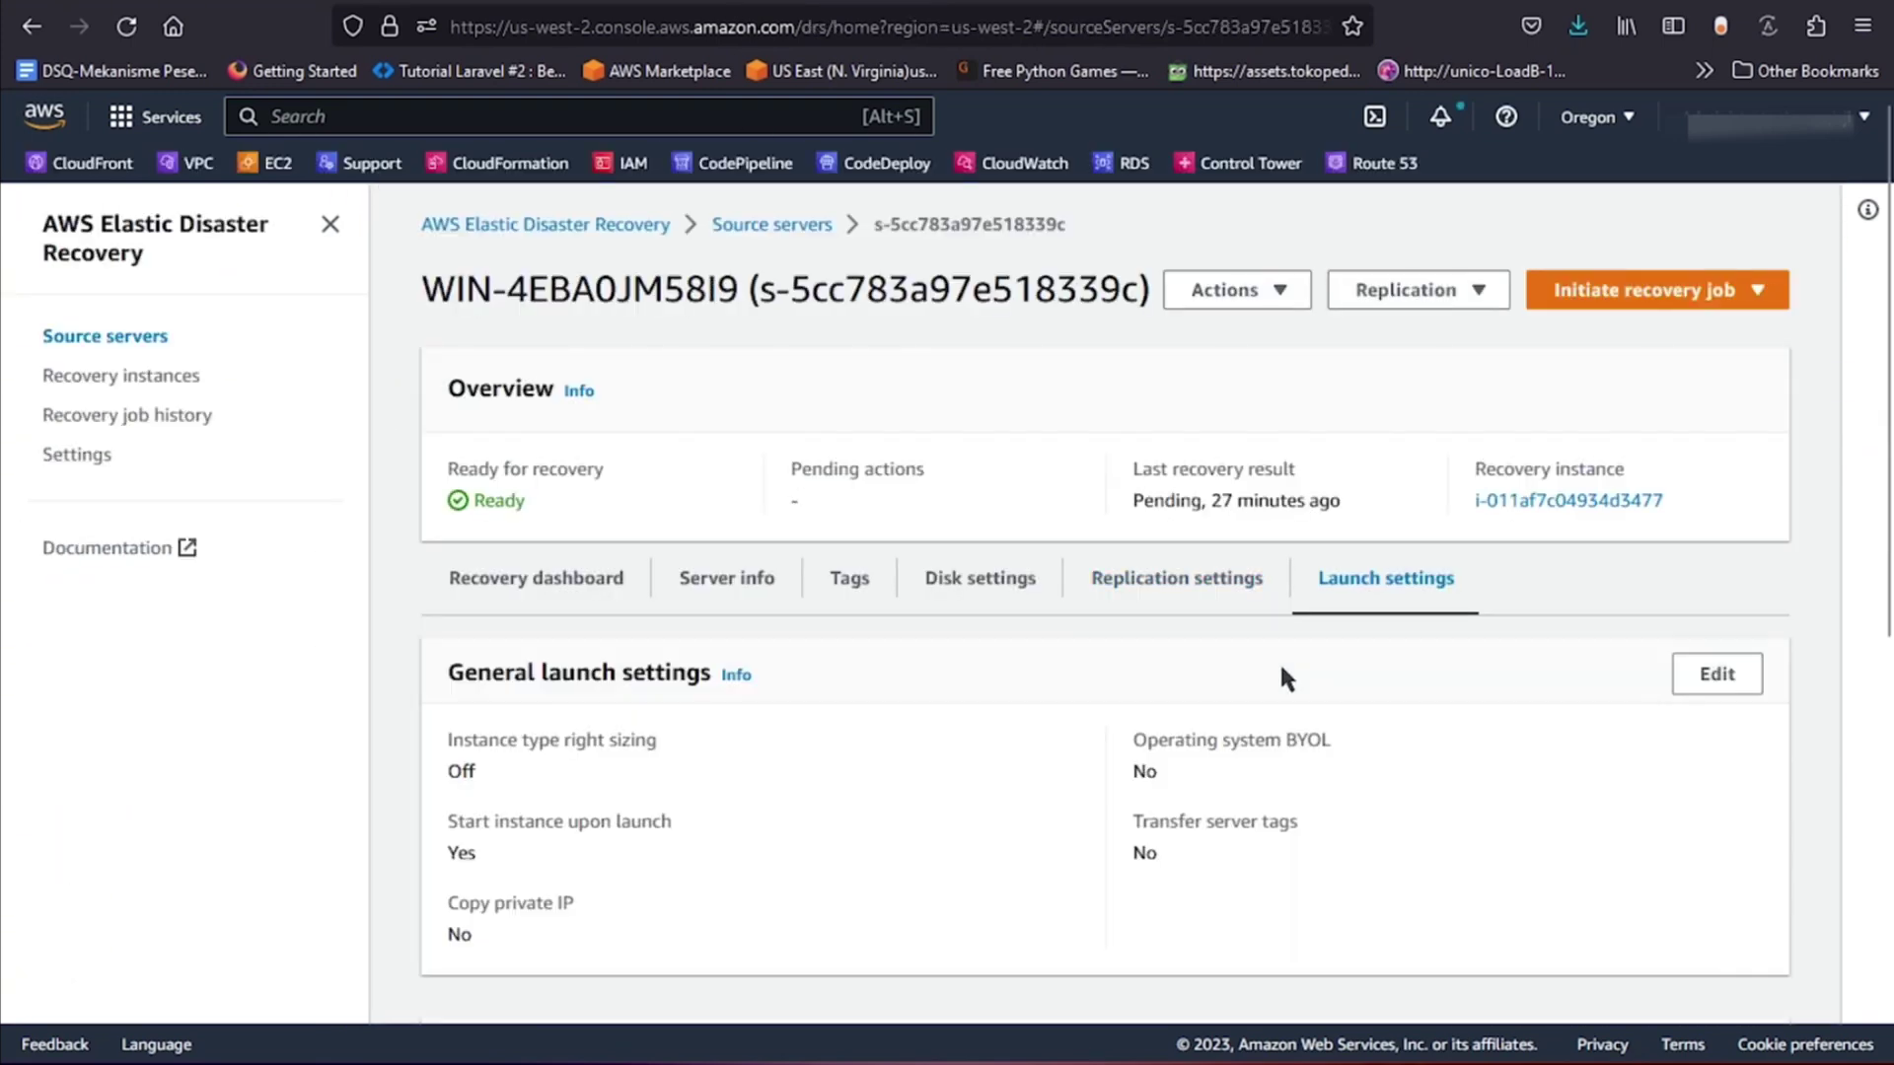
Initiate a full recovery for WIN-4EBA0JM58I9, keeping the Use most recent data option.
{"action": "scroll", "coordinate": [1281, 667], "scroll_direction": "down", "scroll_amount": 5}
{"action": "scroll", "coordinate": [1271, 654], "scroll_direction": "down", "scroll_amount": 1}
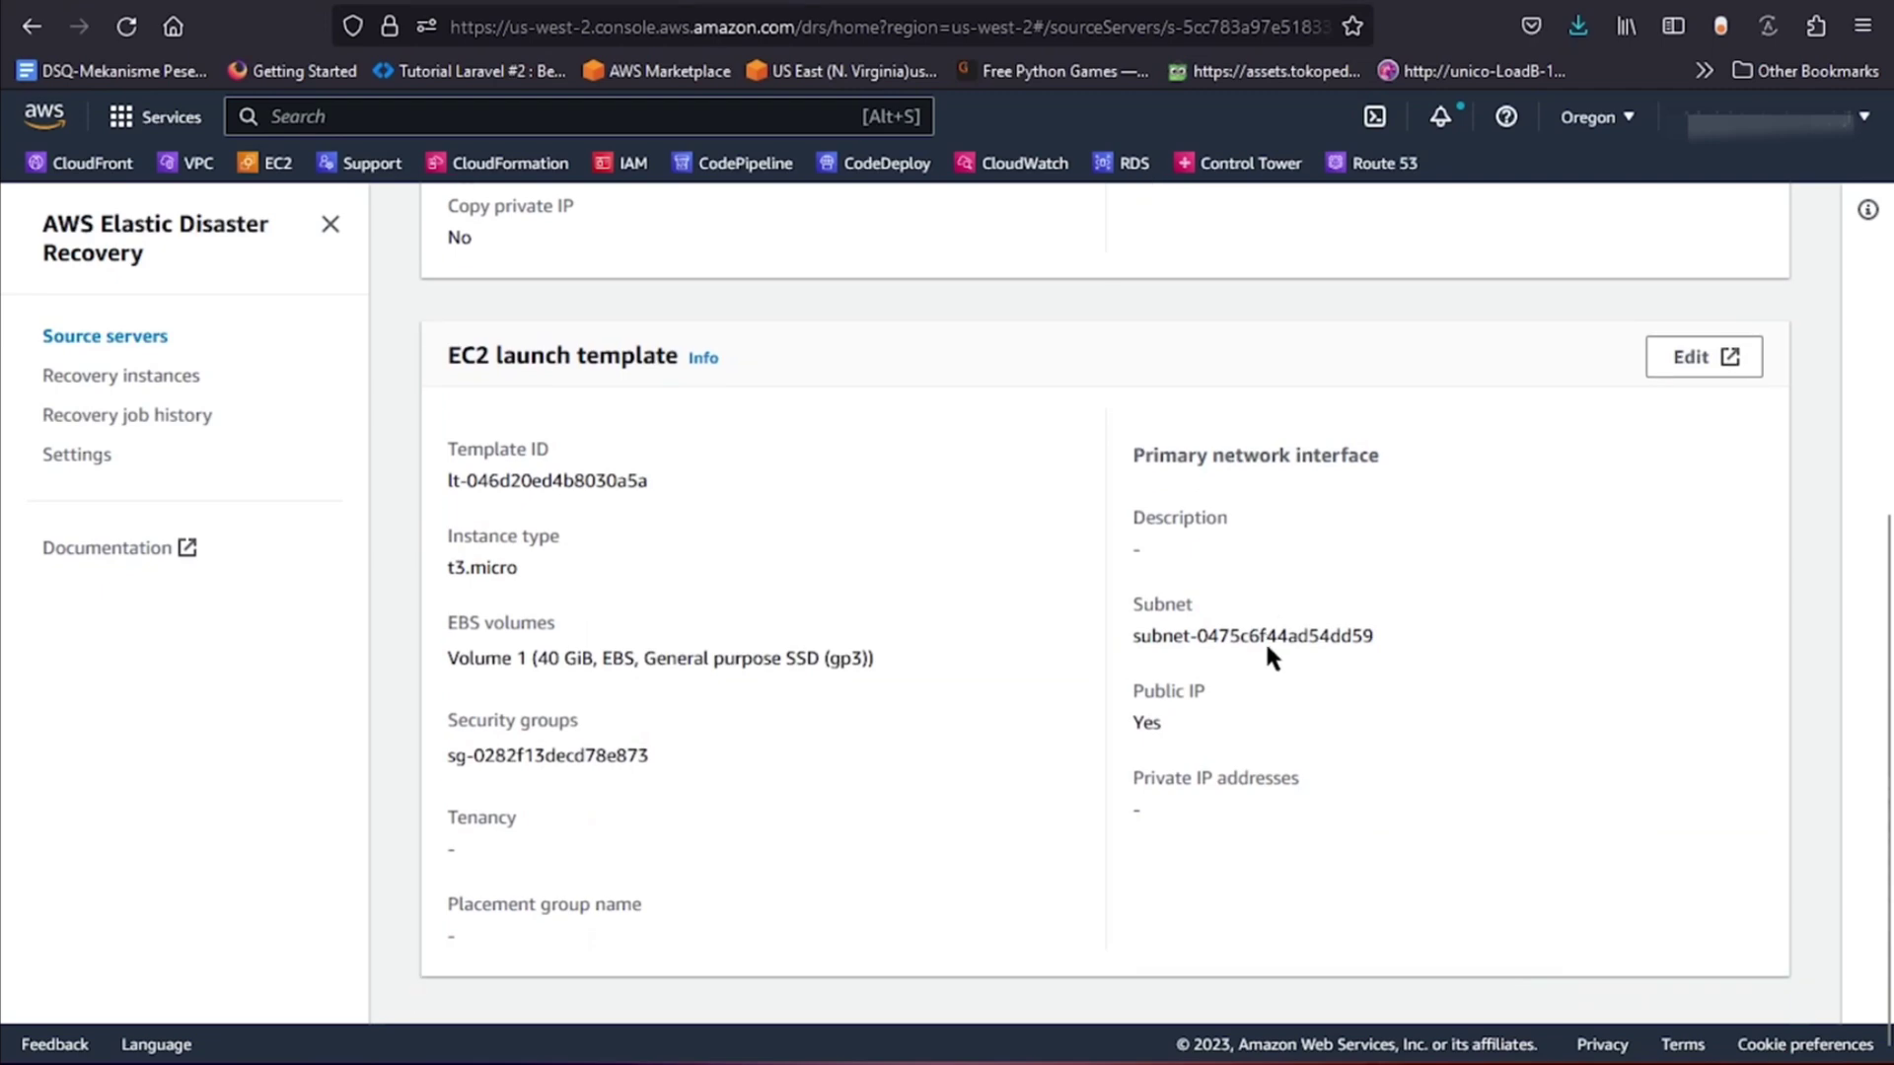
{"action": "scroll", "coordinate": [1267, 643], "scroll_direction": "up", "scroll_amount": 6}
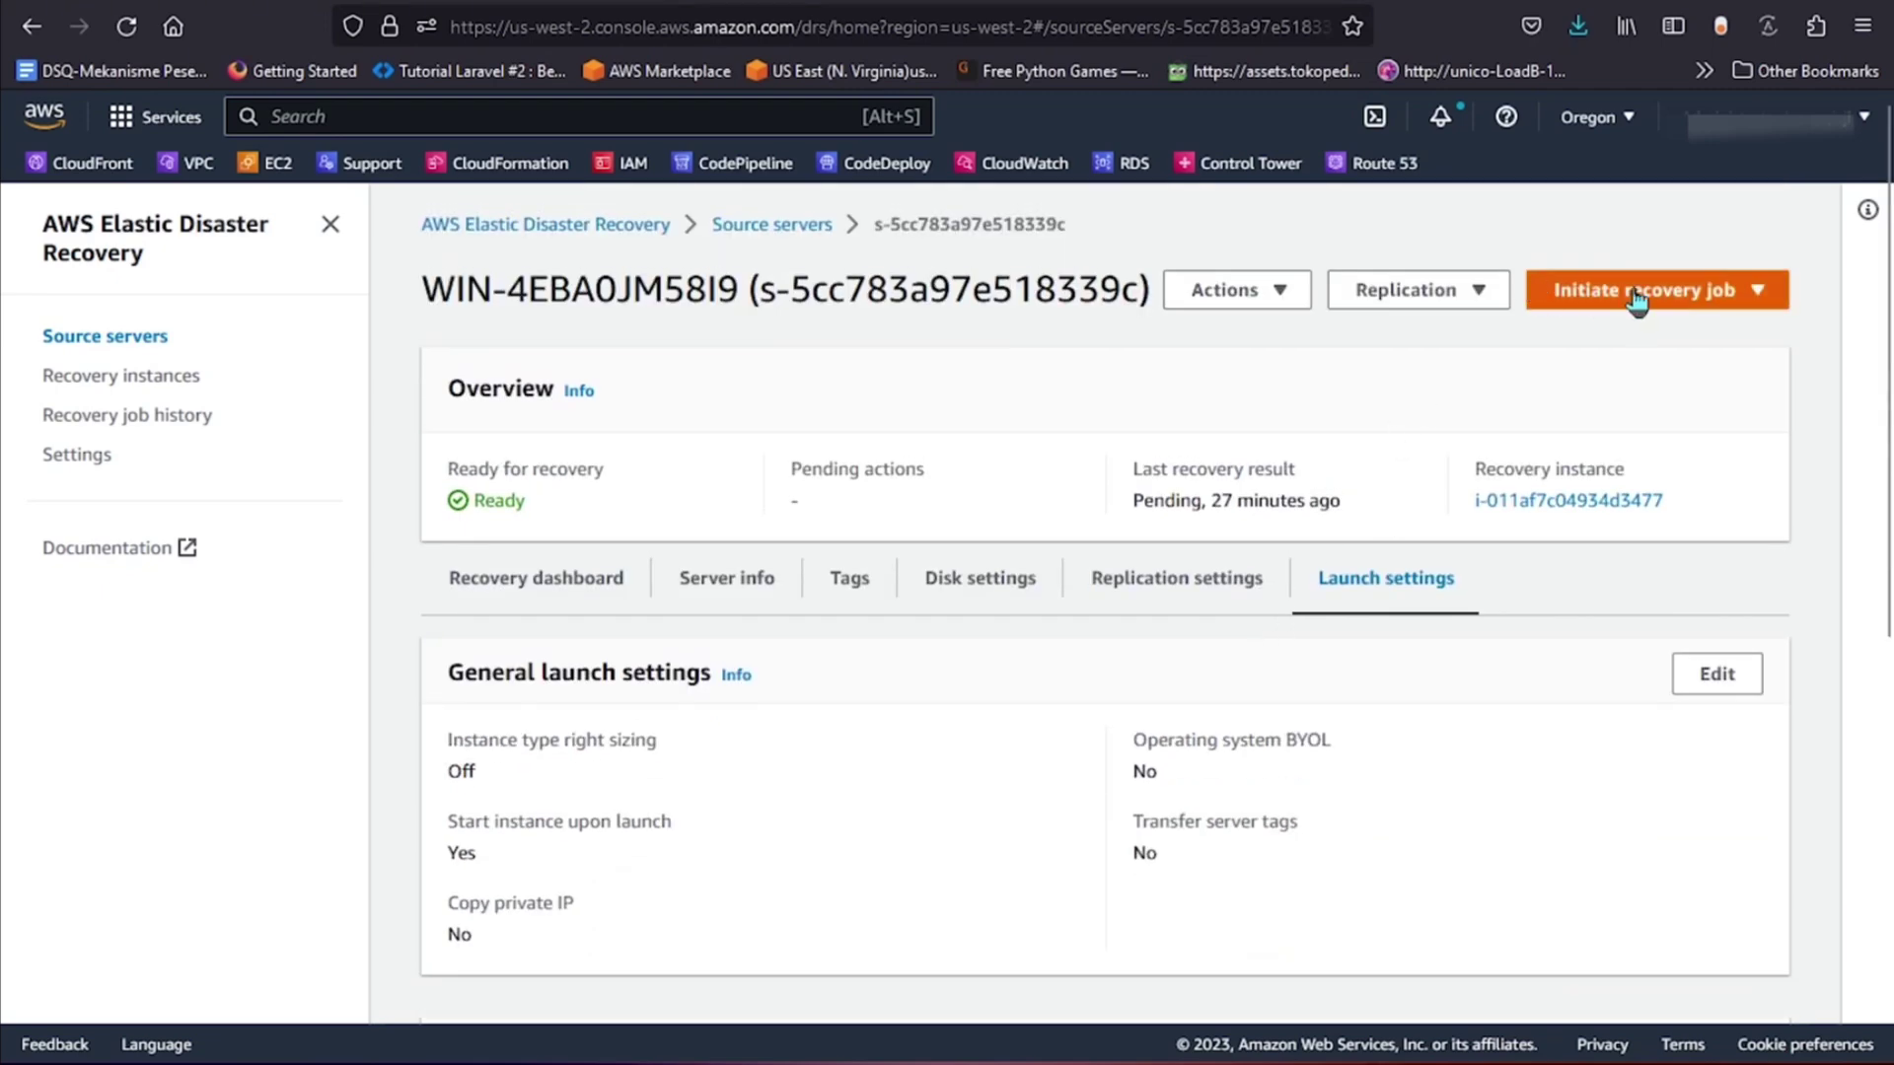
{"action": "left_click", "coordinate": [1626, 292]}
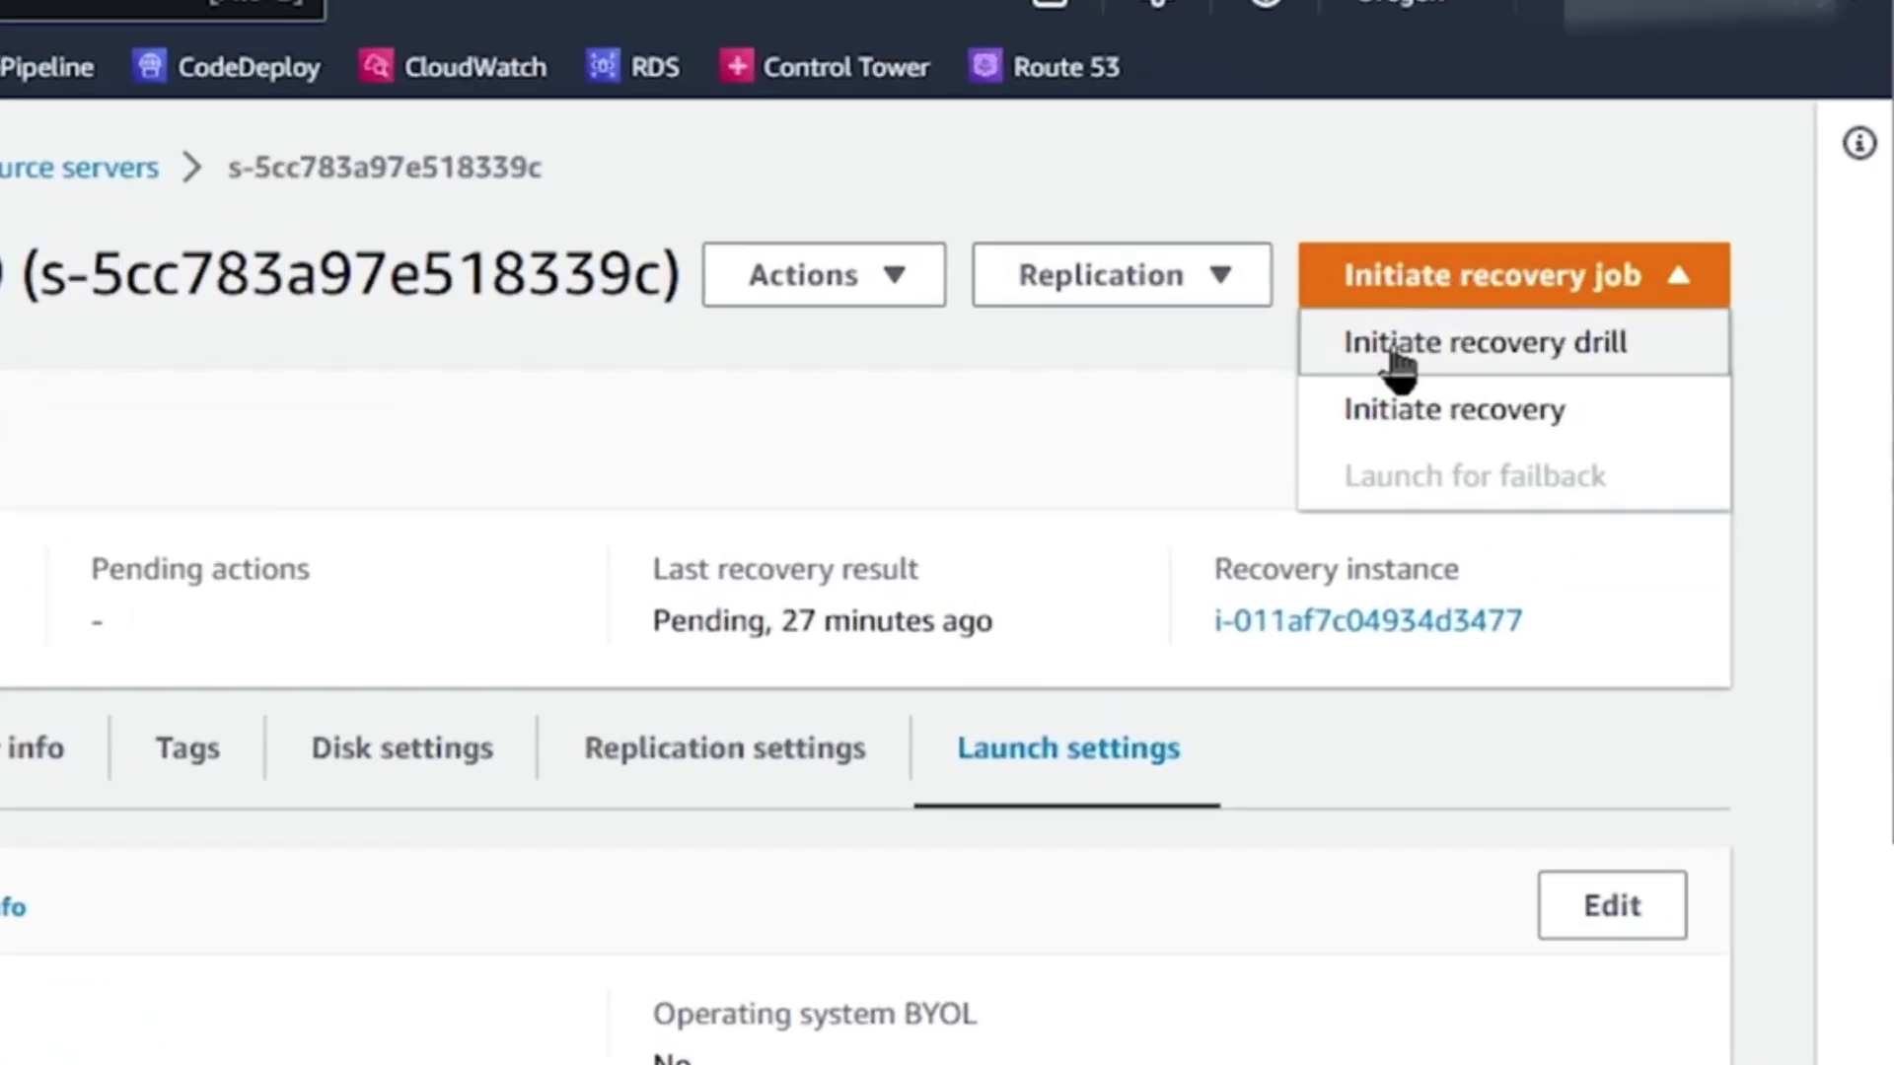
{"action": "left_click", "coordinate": [1400, 426]}
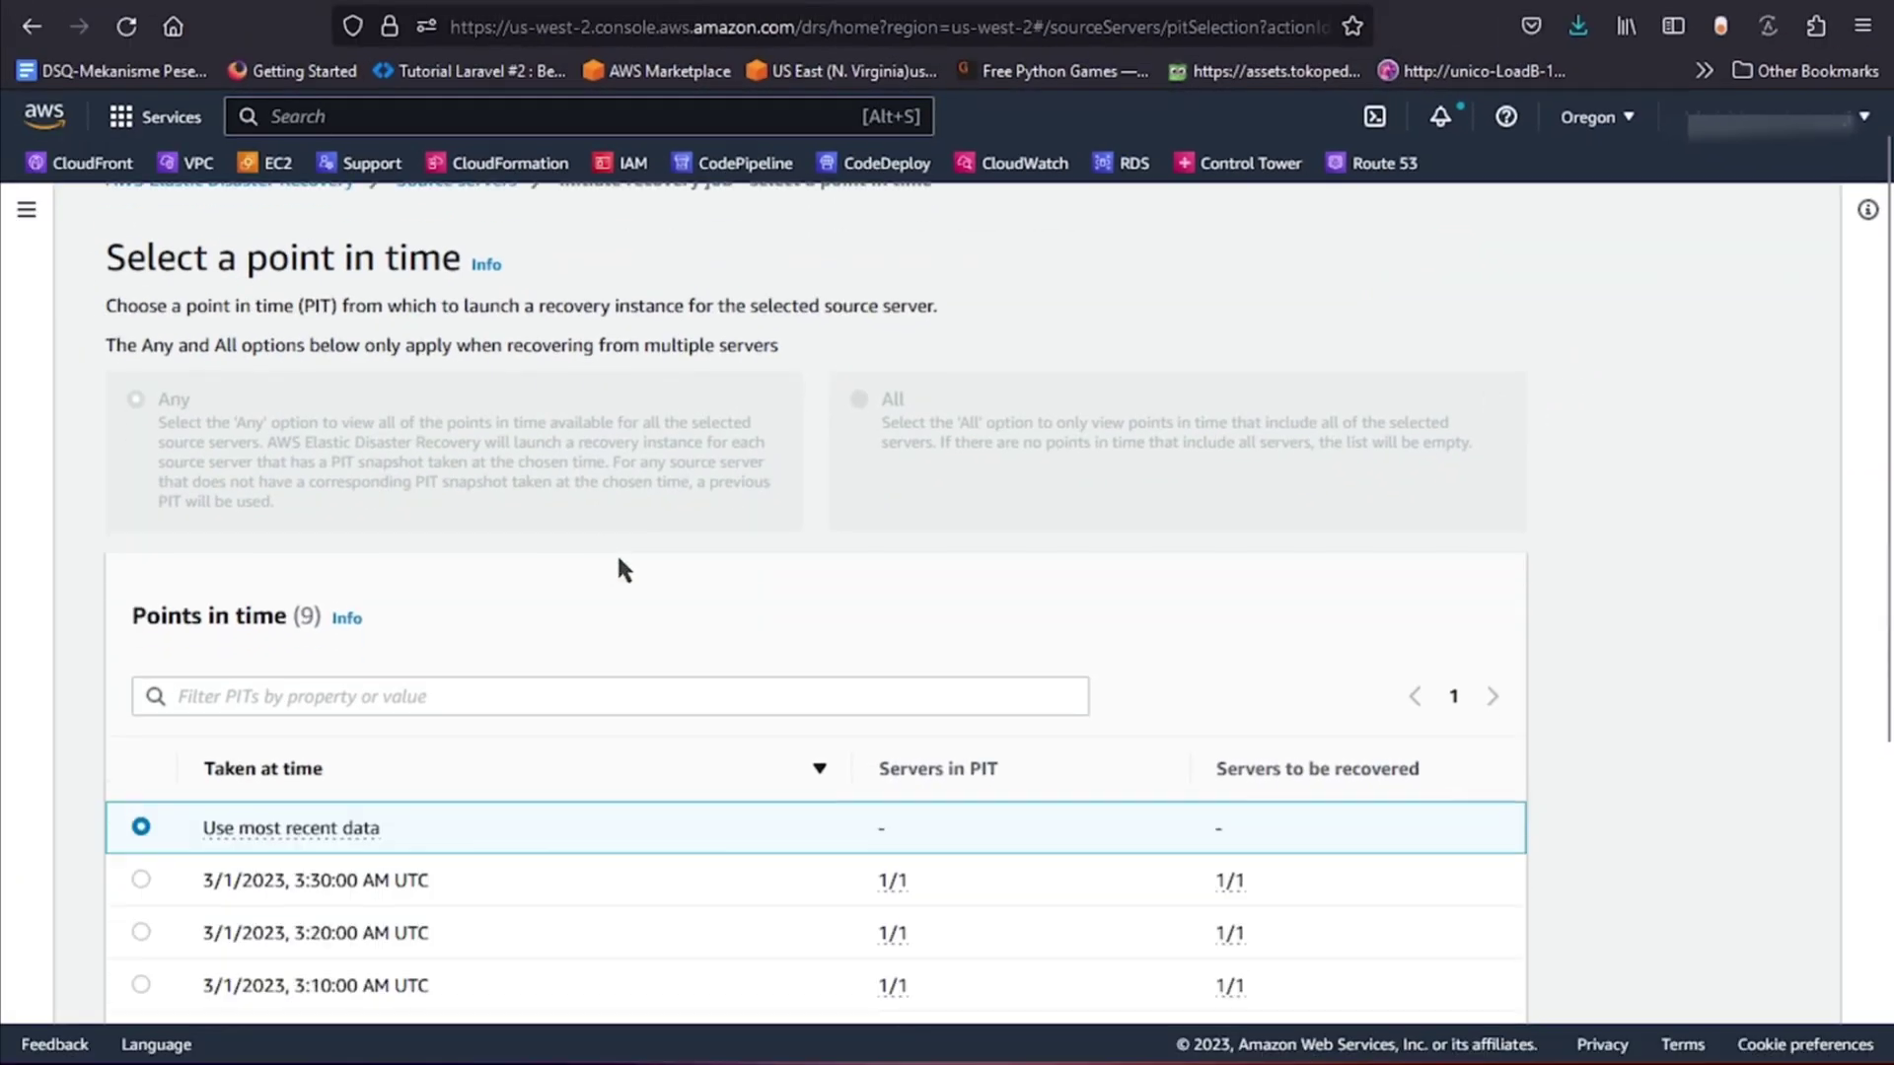
{"action": "scroll", "coordinate": [617, 562], "scroll_direction": "down", "scroll_amount": 5}
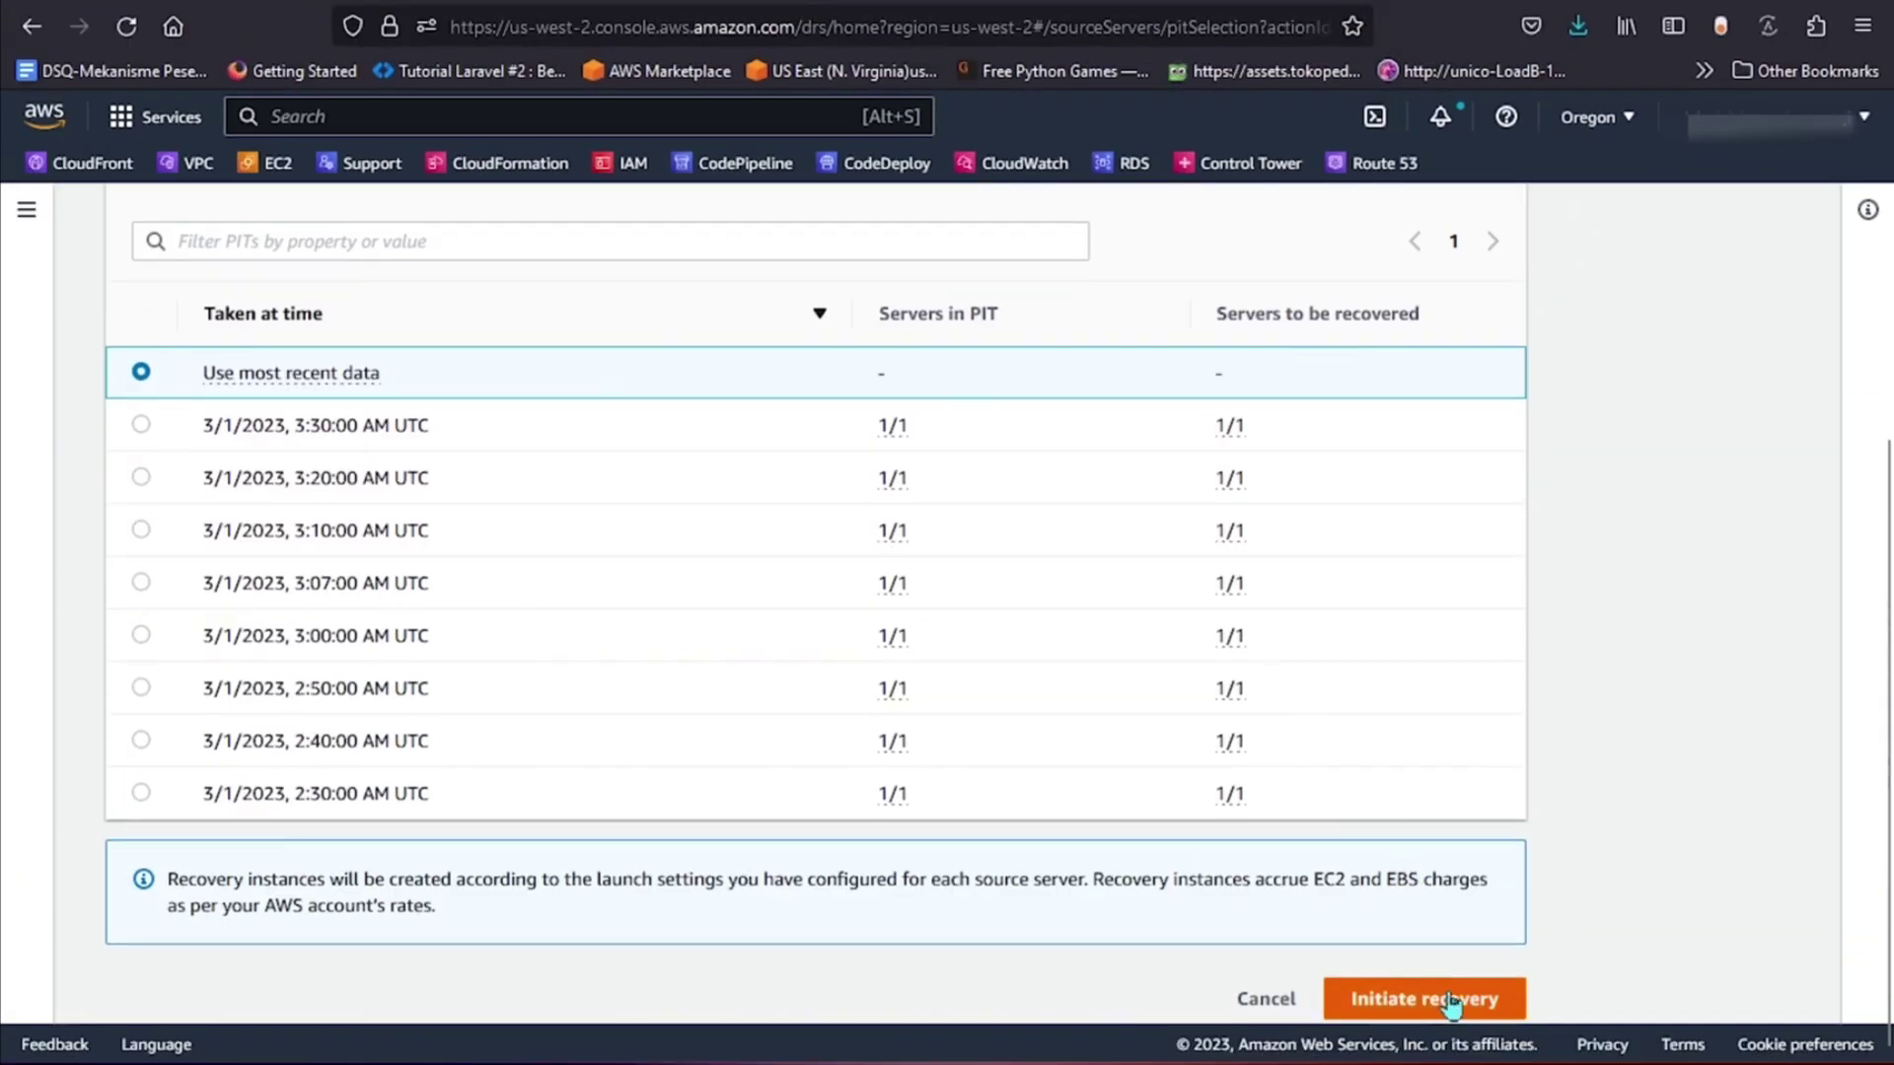
{"action": "left_click", "coordinate": [1446, 1001]}
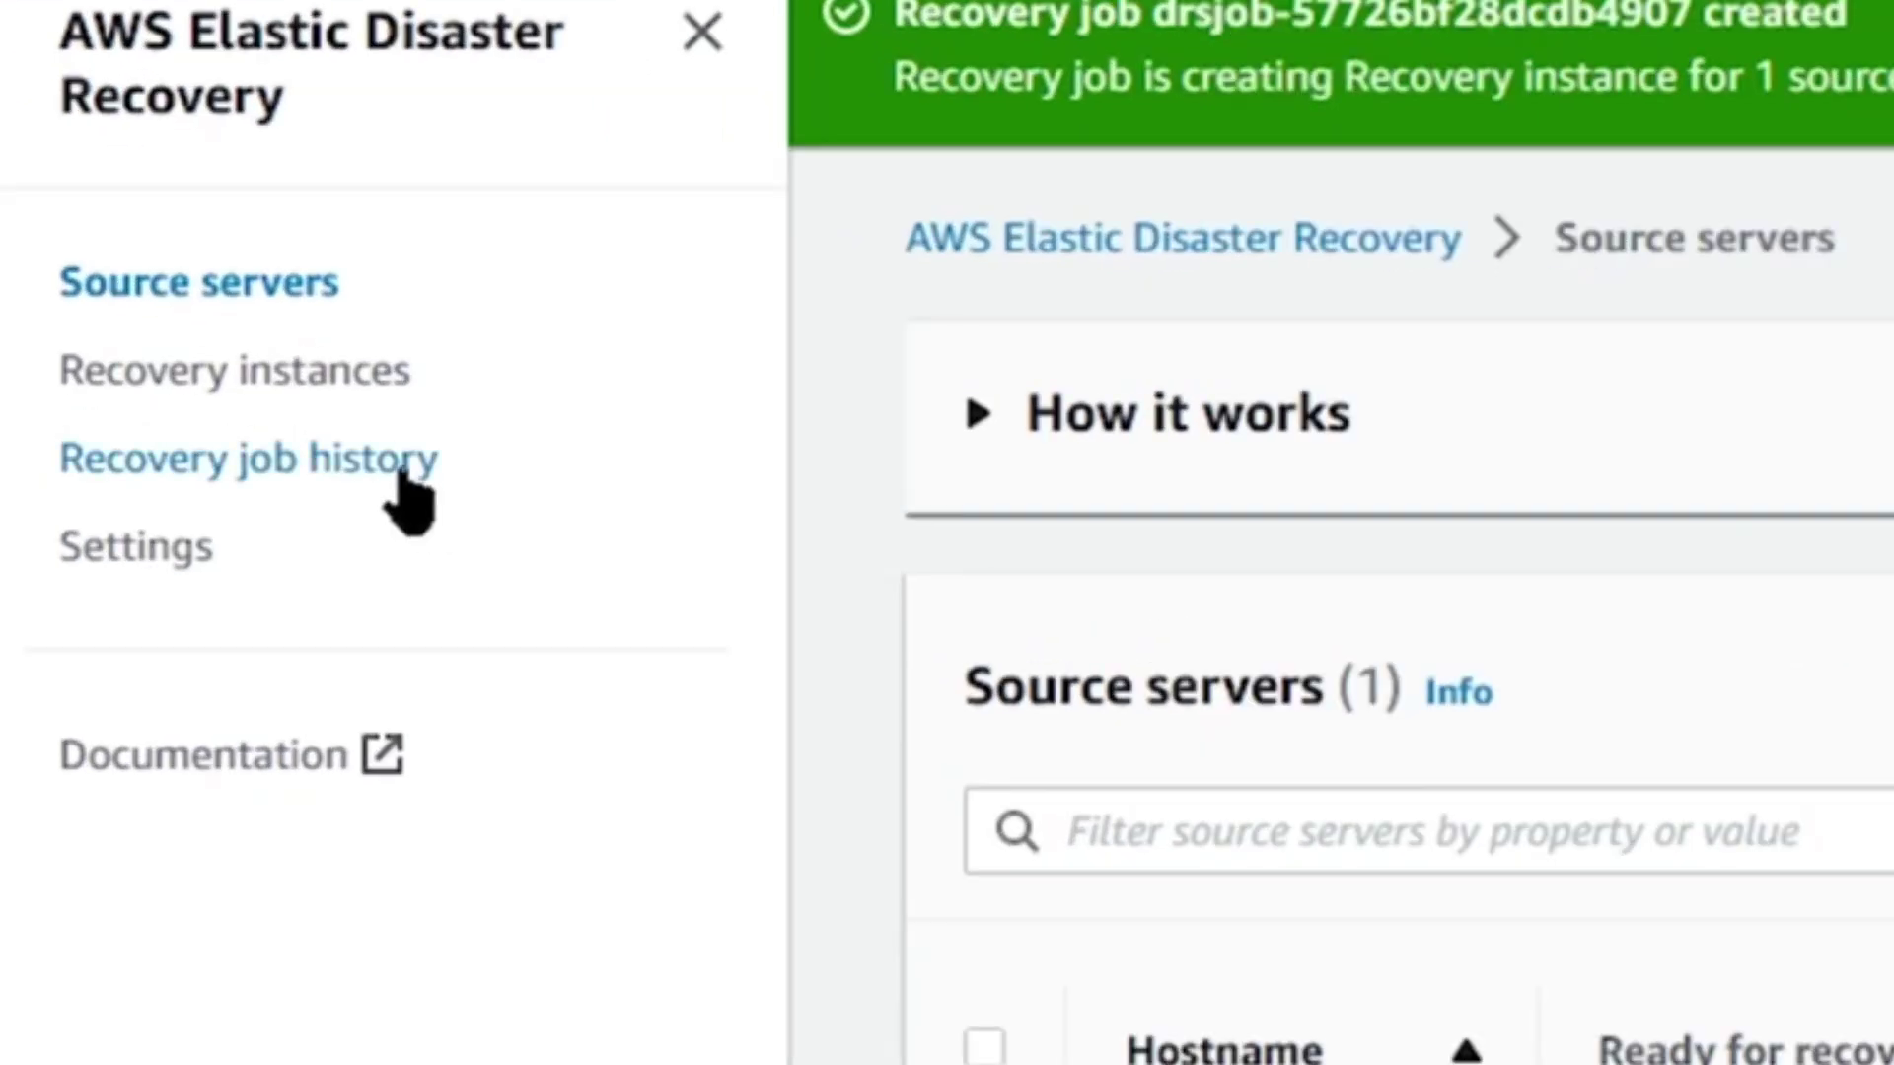
Open job drsjob-57726bf28dcdb4907 from Recovery job history and follow its job log.
{"action": "left_click", "coordinate": [403, 472]}
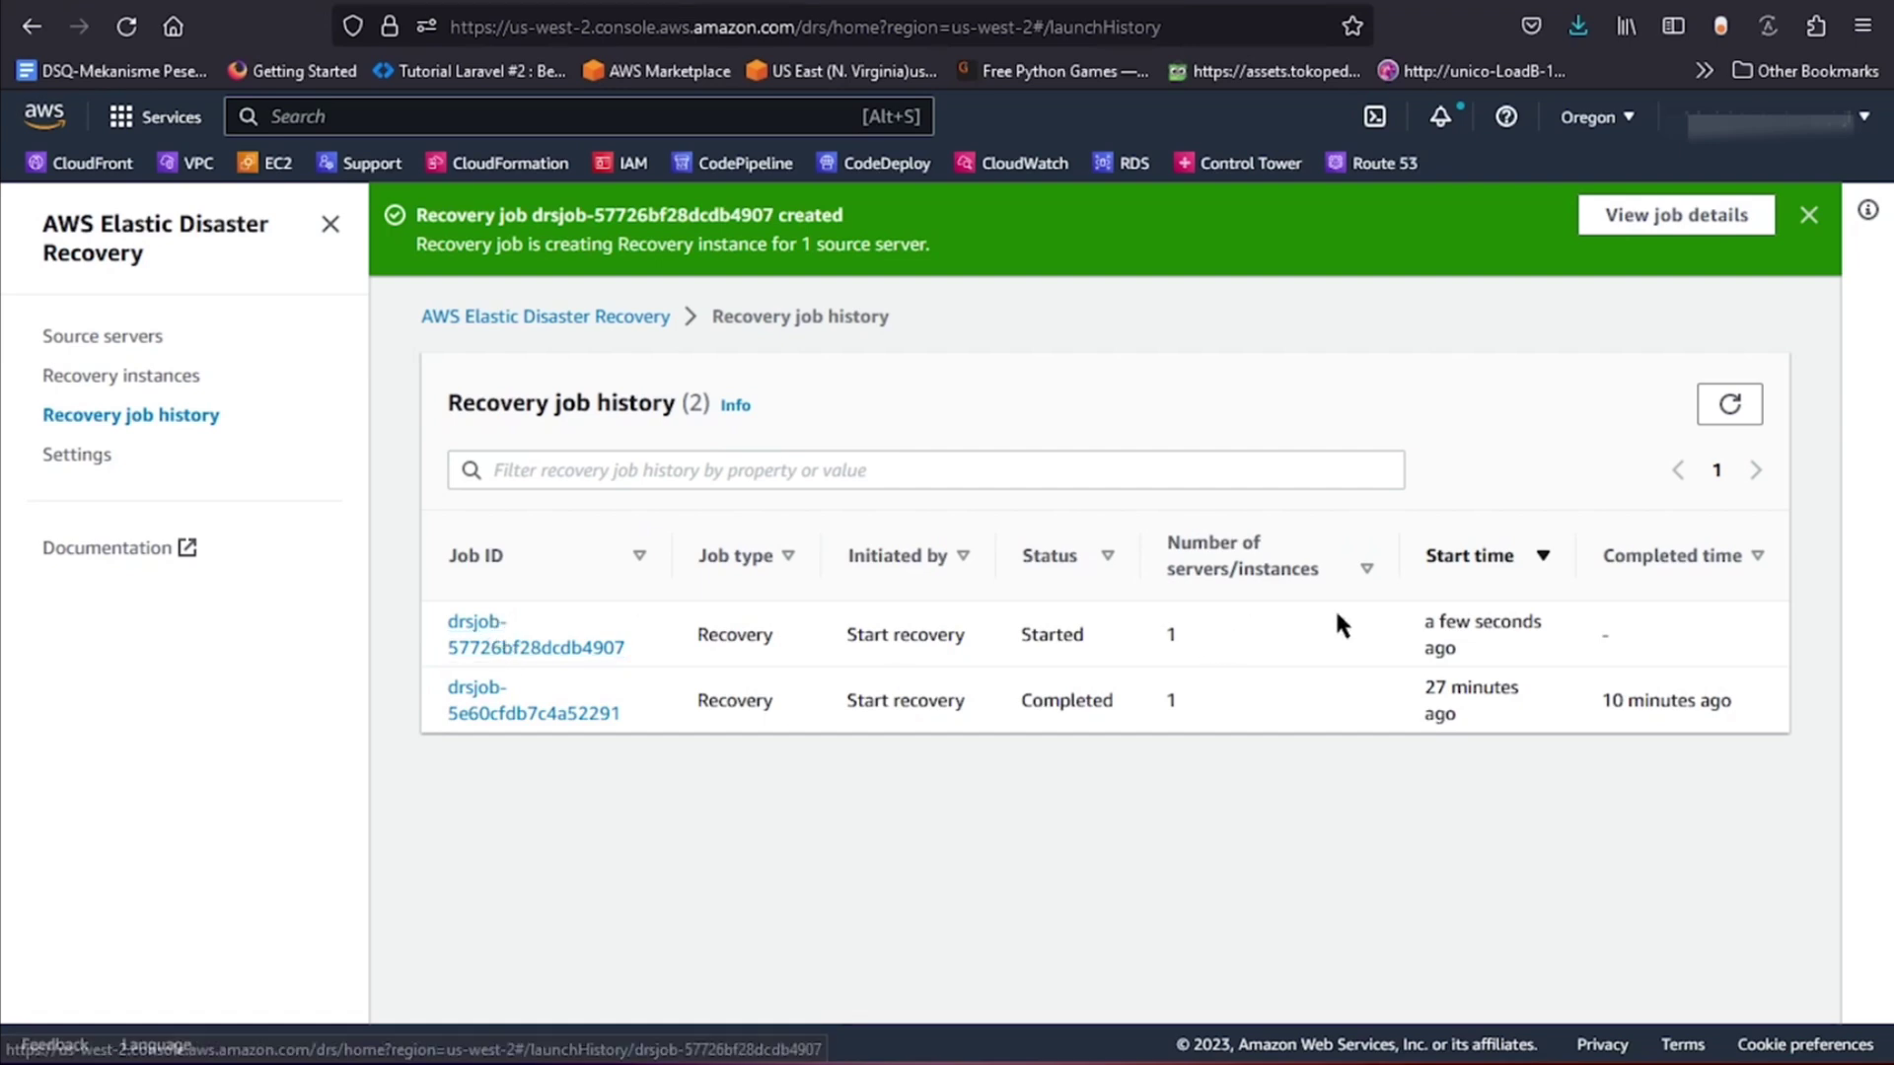
{"action": "left_click_drag", "start_coordinate": [1423, 621], "coordinate": [1514, 622]}
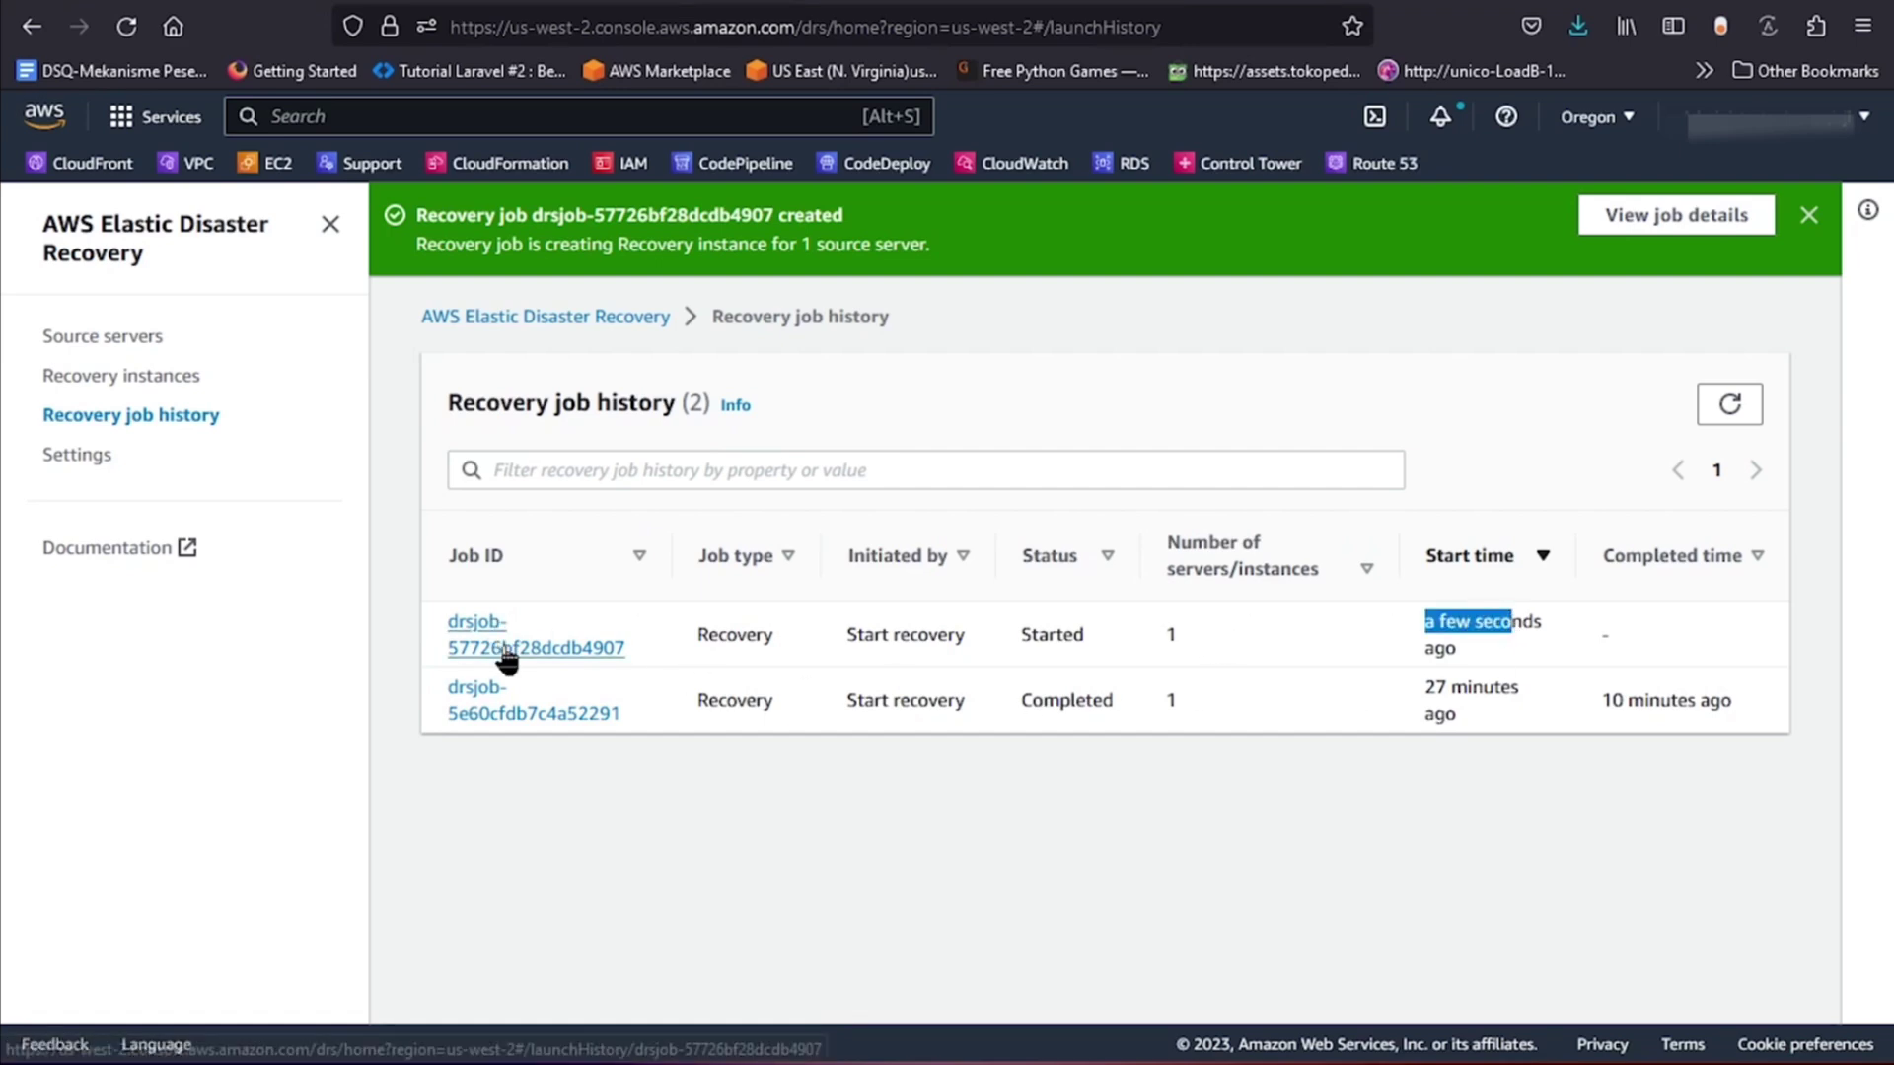
{"action": "left_click", "coordinate": [505, 647]}
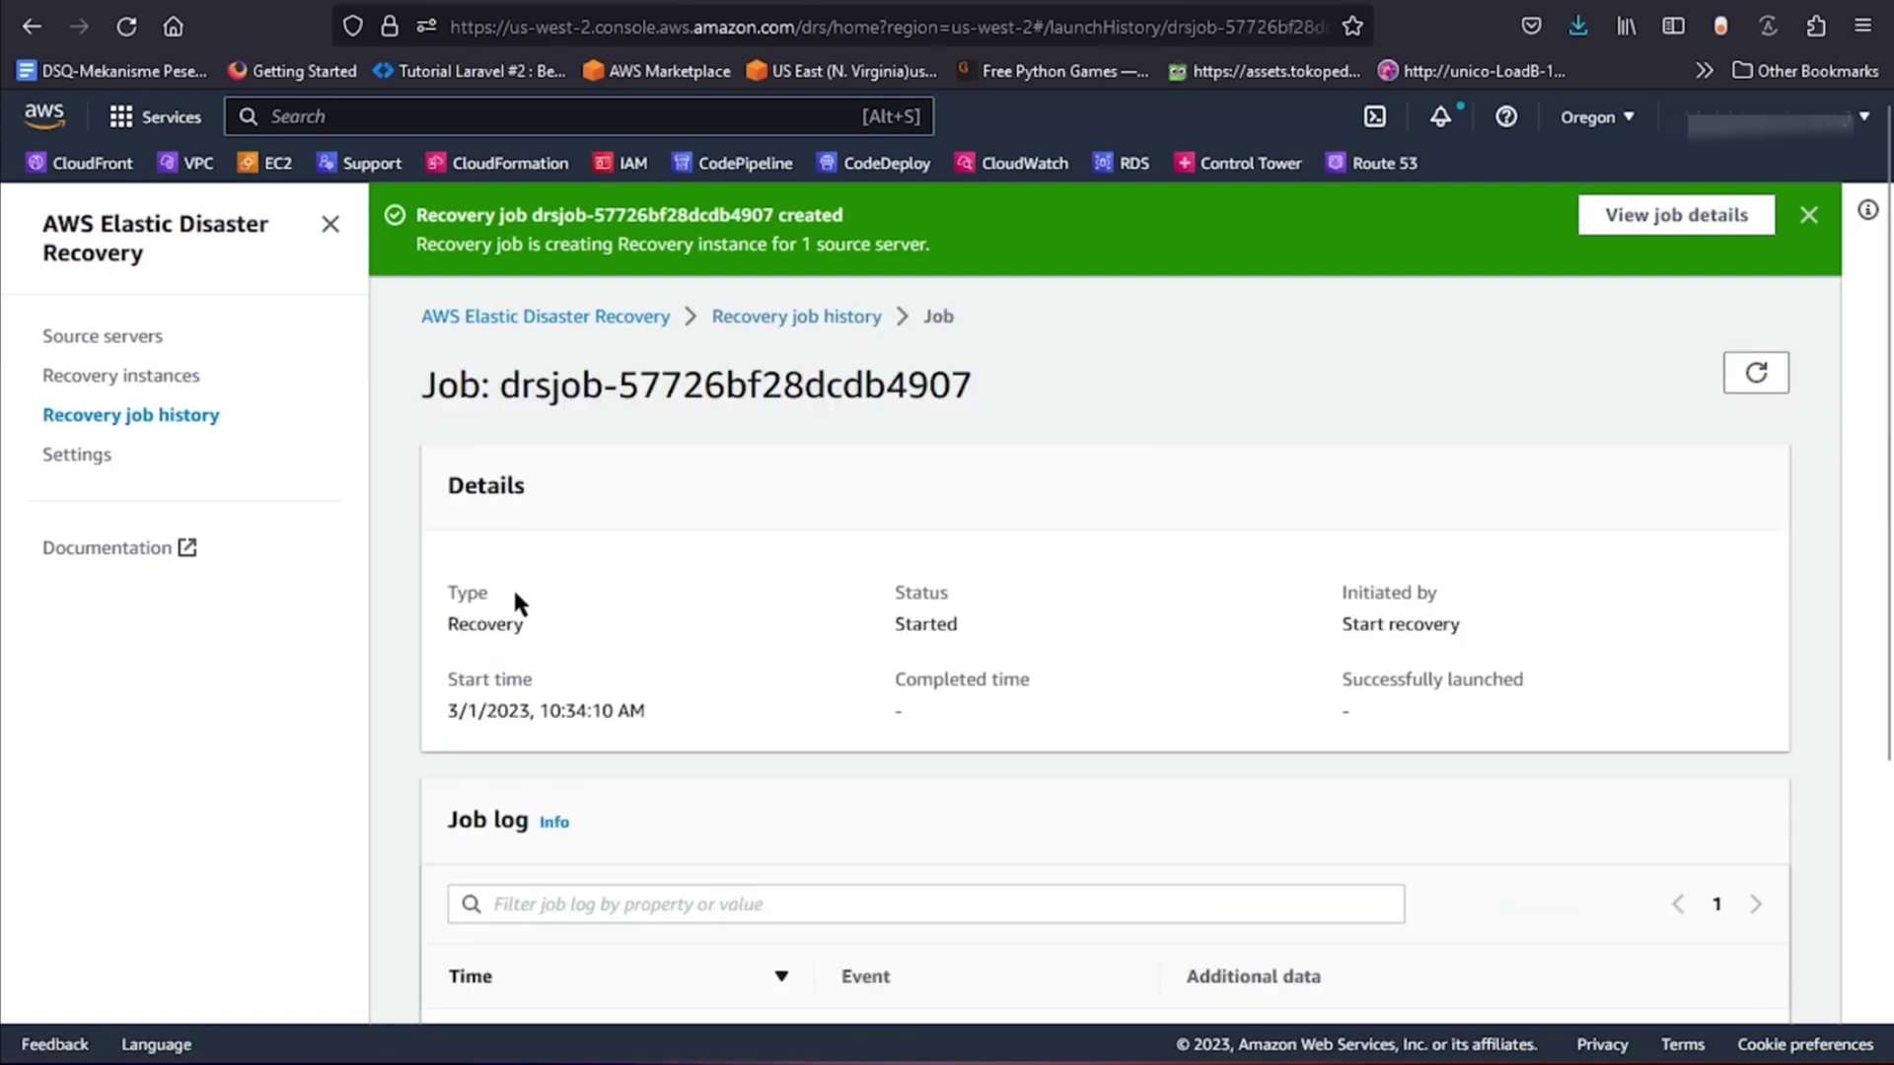
{"action": "scroll", "coordinate": [515, 582], "scroll_direction": "down", "scroll_amount": 3}
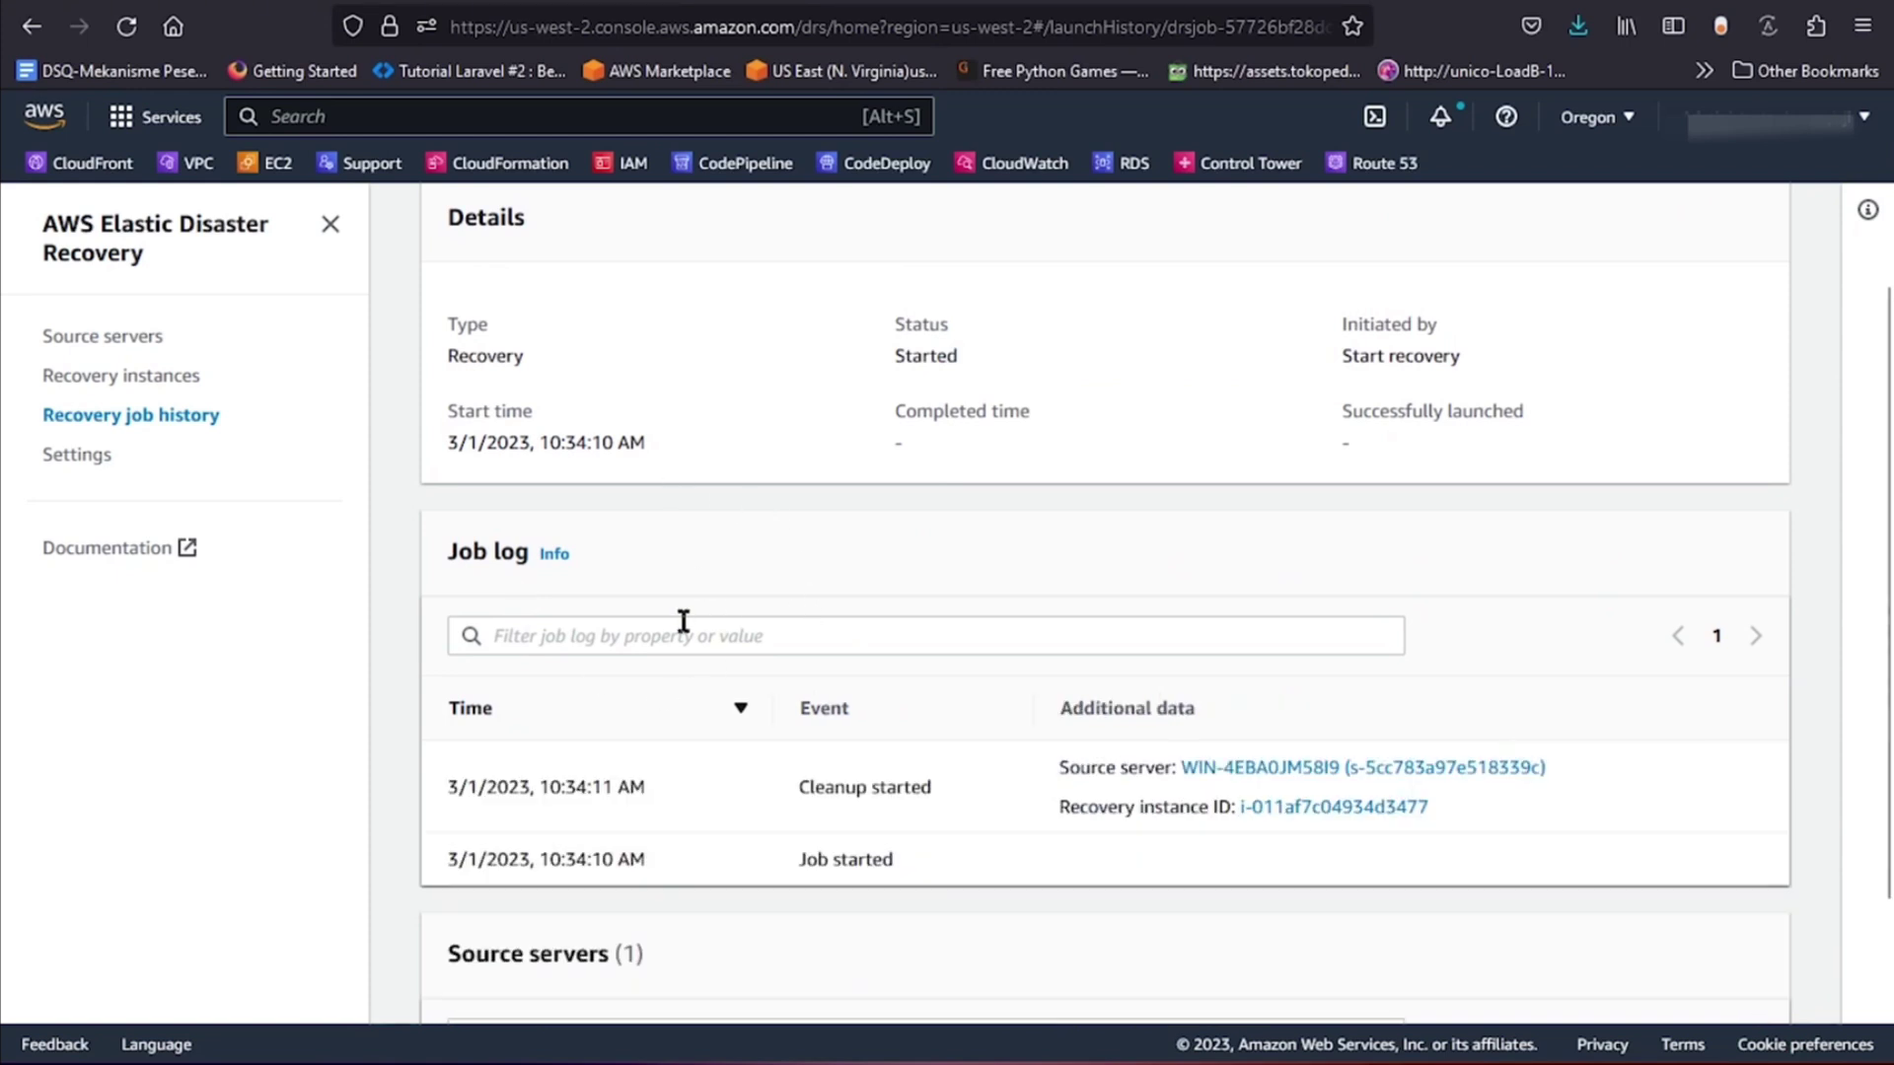
{"action": "scroll", "coordinate": [651, 643], "scroll_direction": "up", "scroll_amount": 2}
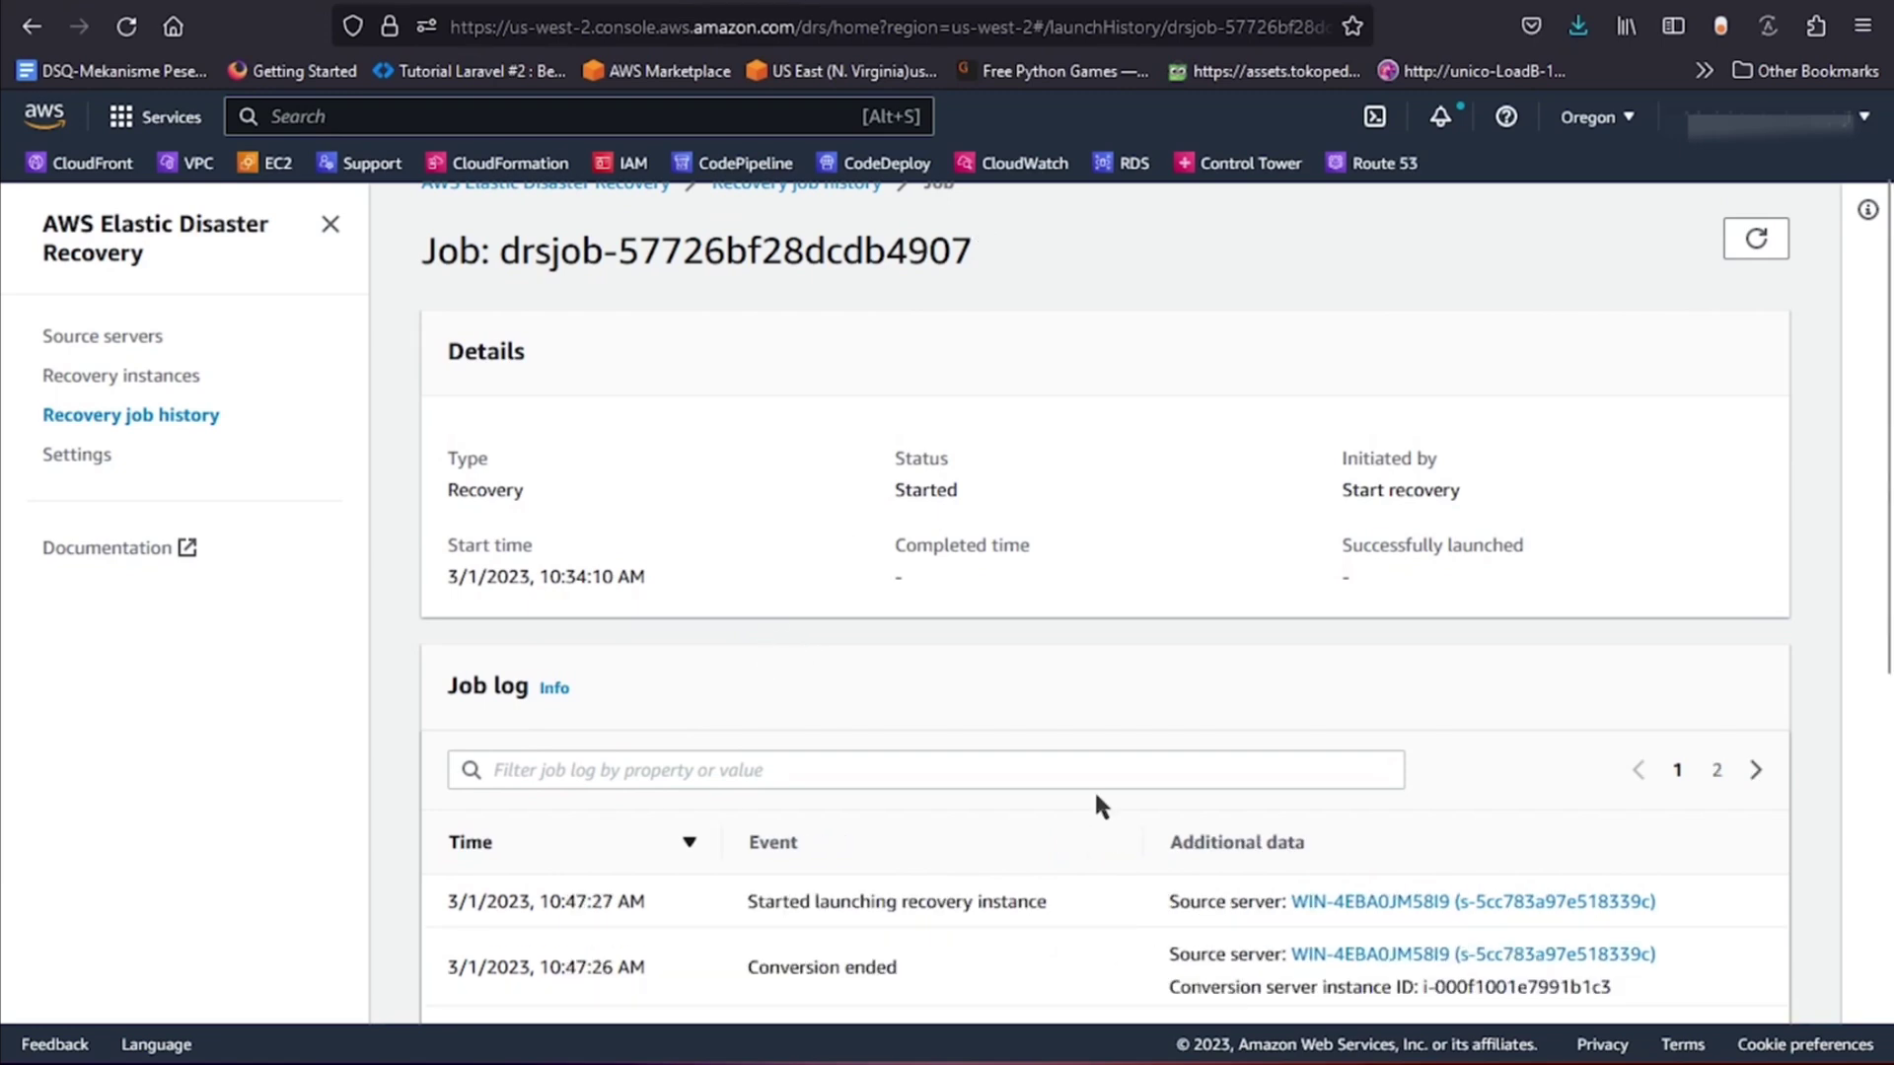
{"action": "scroll", "coordinate": [997, 629], "scroll_direction": "down", "scroll_amount": 3}
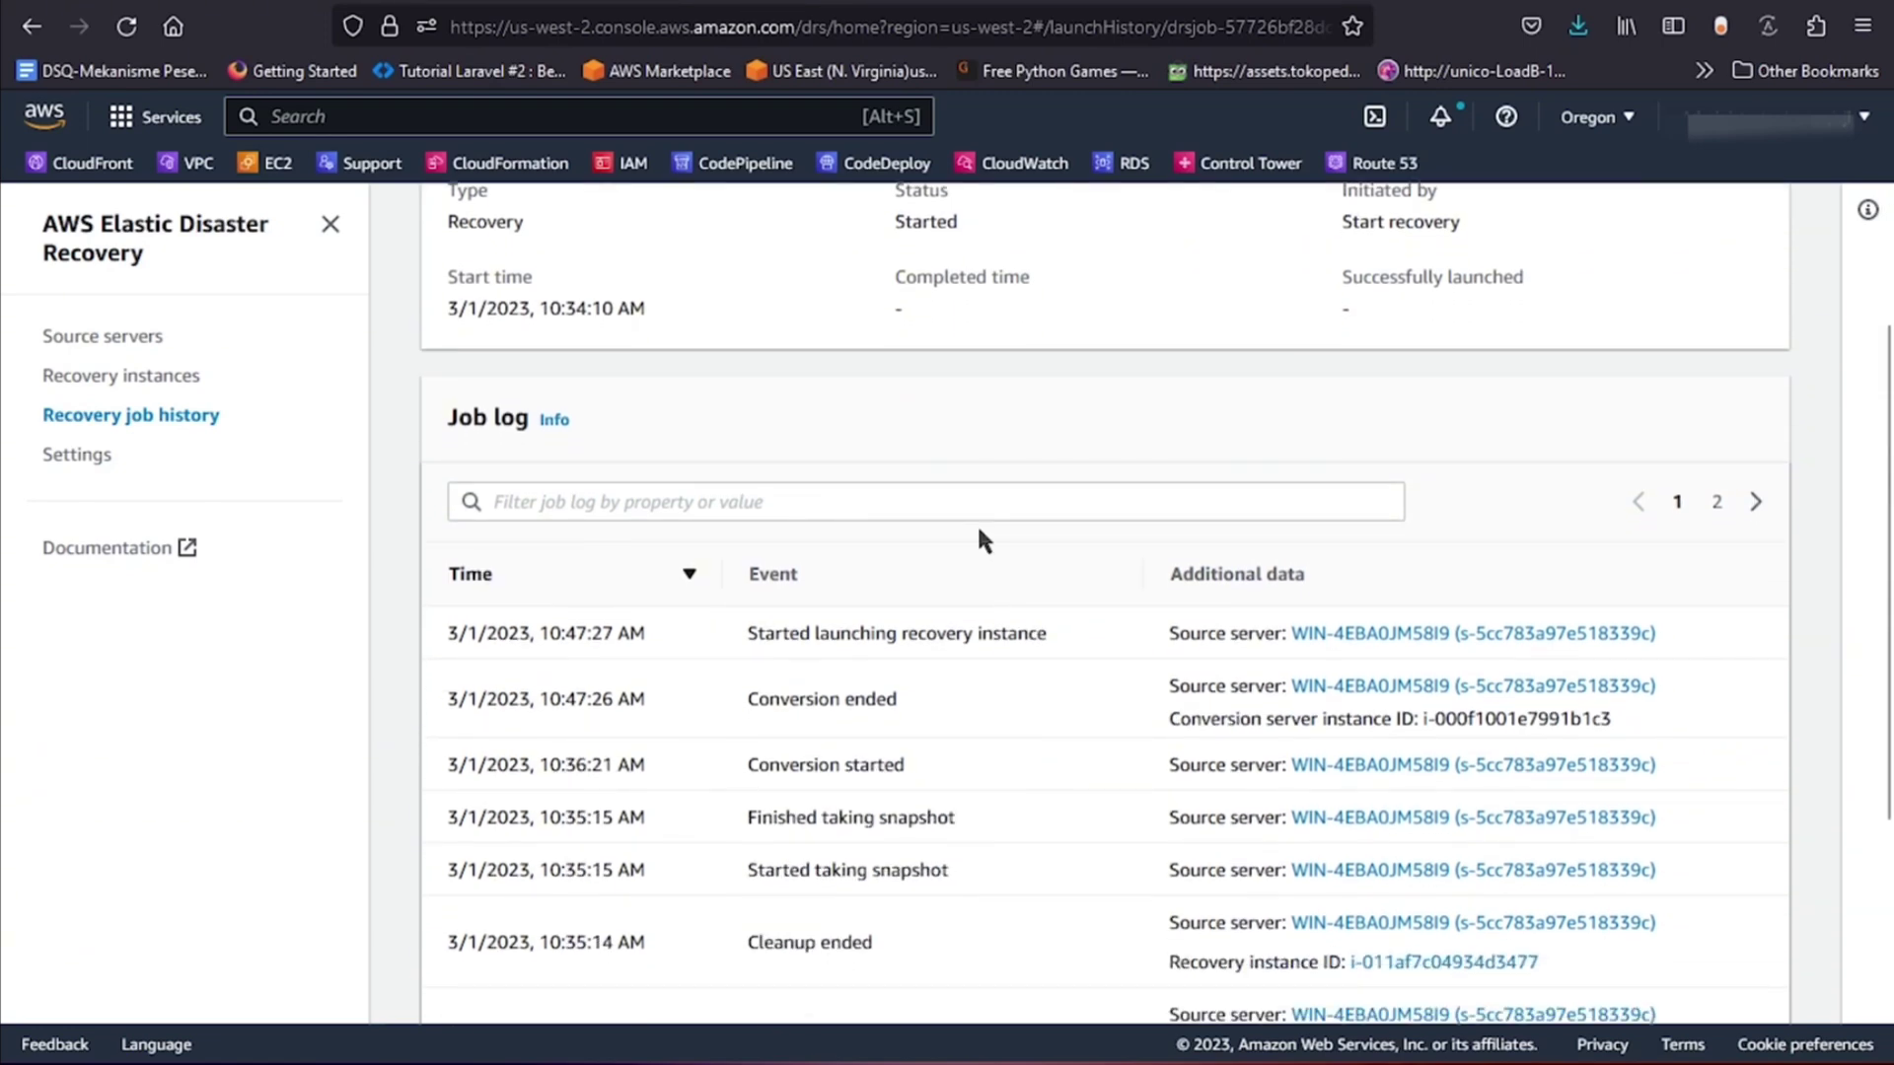
{"action": "scroll", "coordinate": [984, 540], "scroll_direction": "down", "scroll_amount": 2}
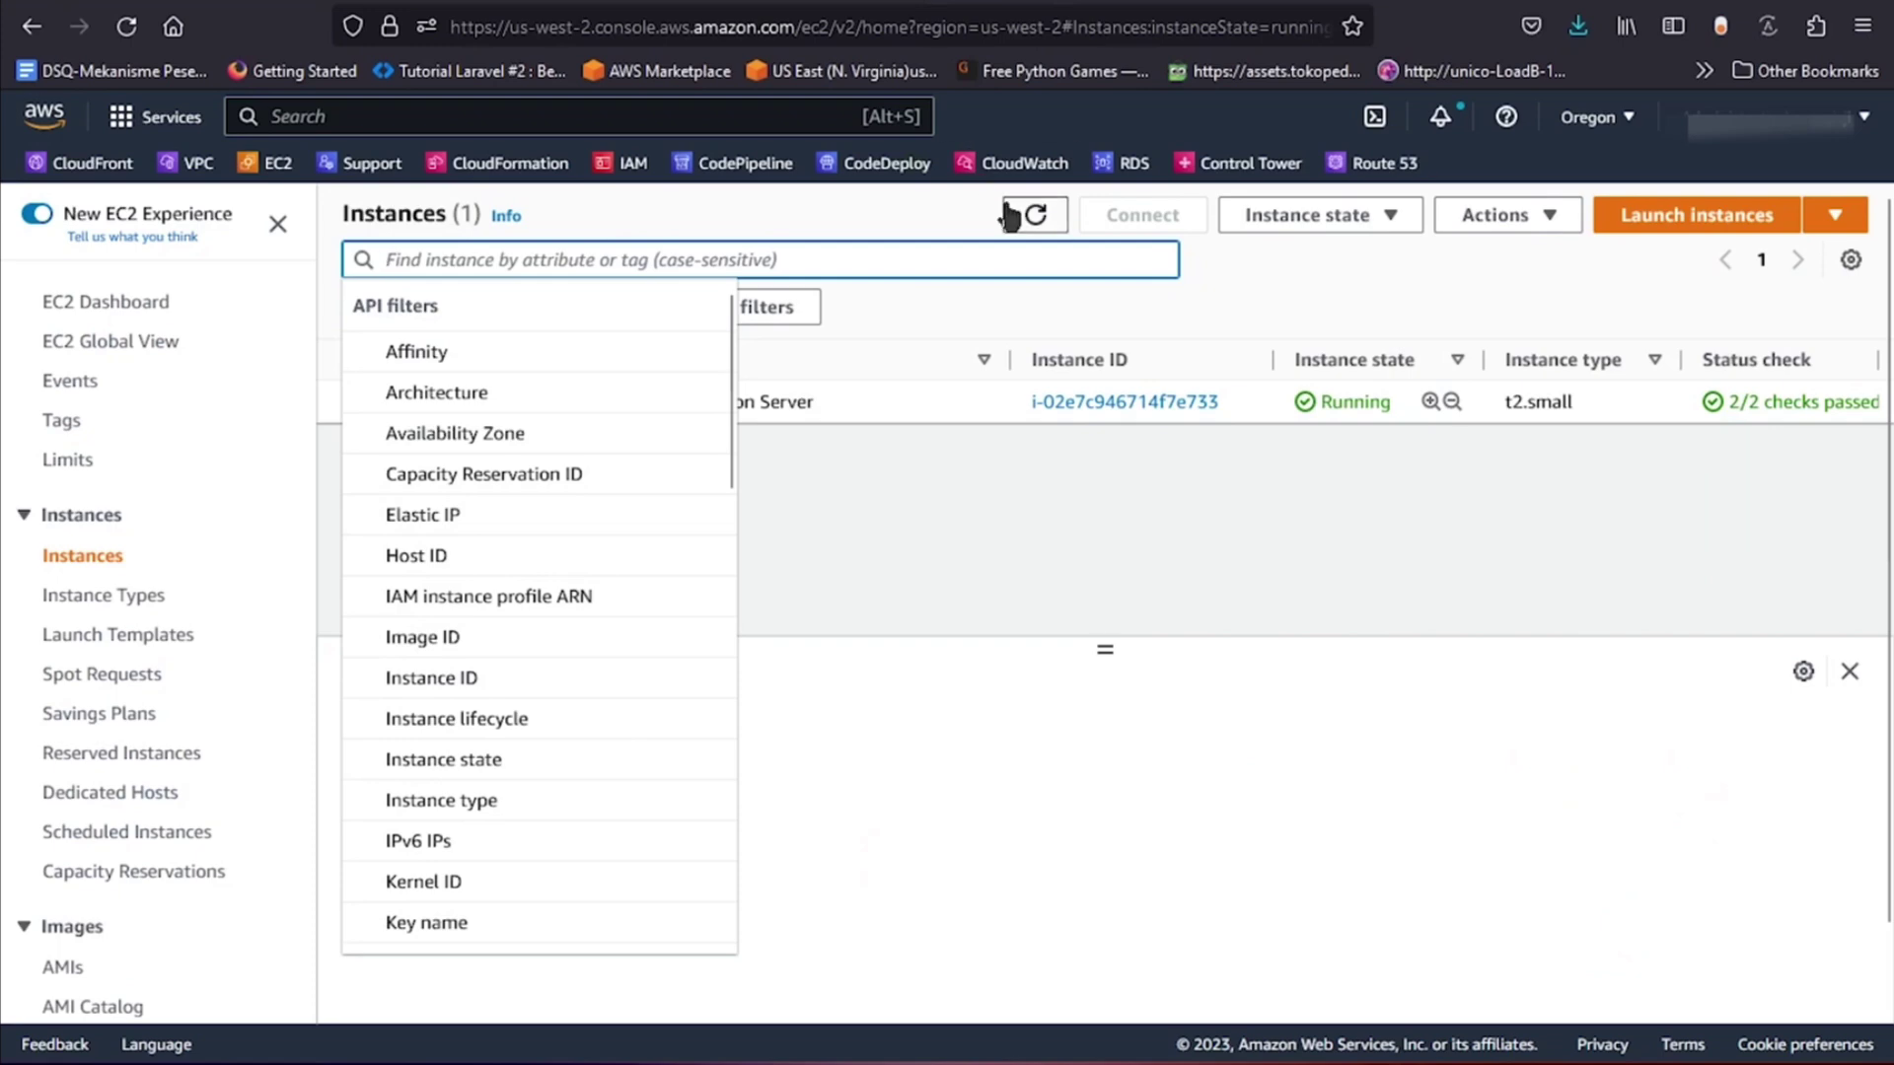
Refresh until instance WIN-4EBA0JM58I9 shows 2/2 checks passed, then copy its public IPv4 address.
{"action": "left_click", "coordinate": [965, 211]}
{"action": "left_click", "coordinate": [1027, 215]}
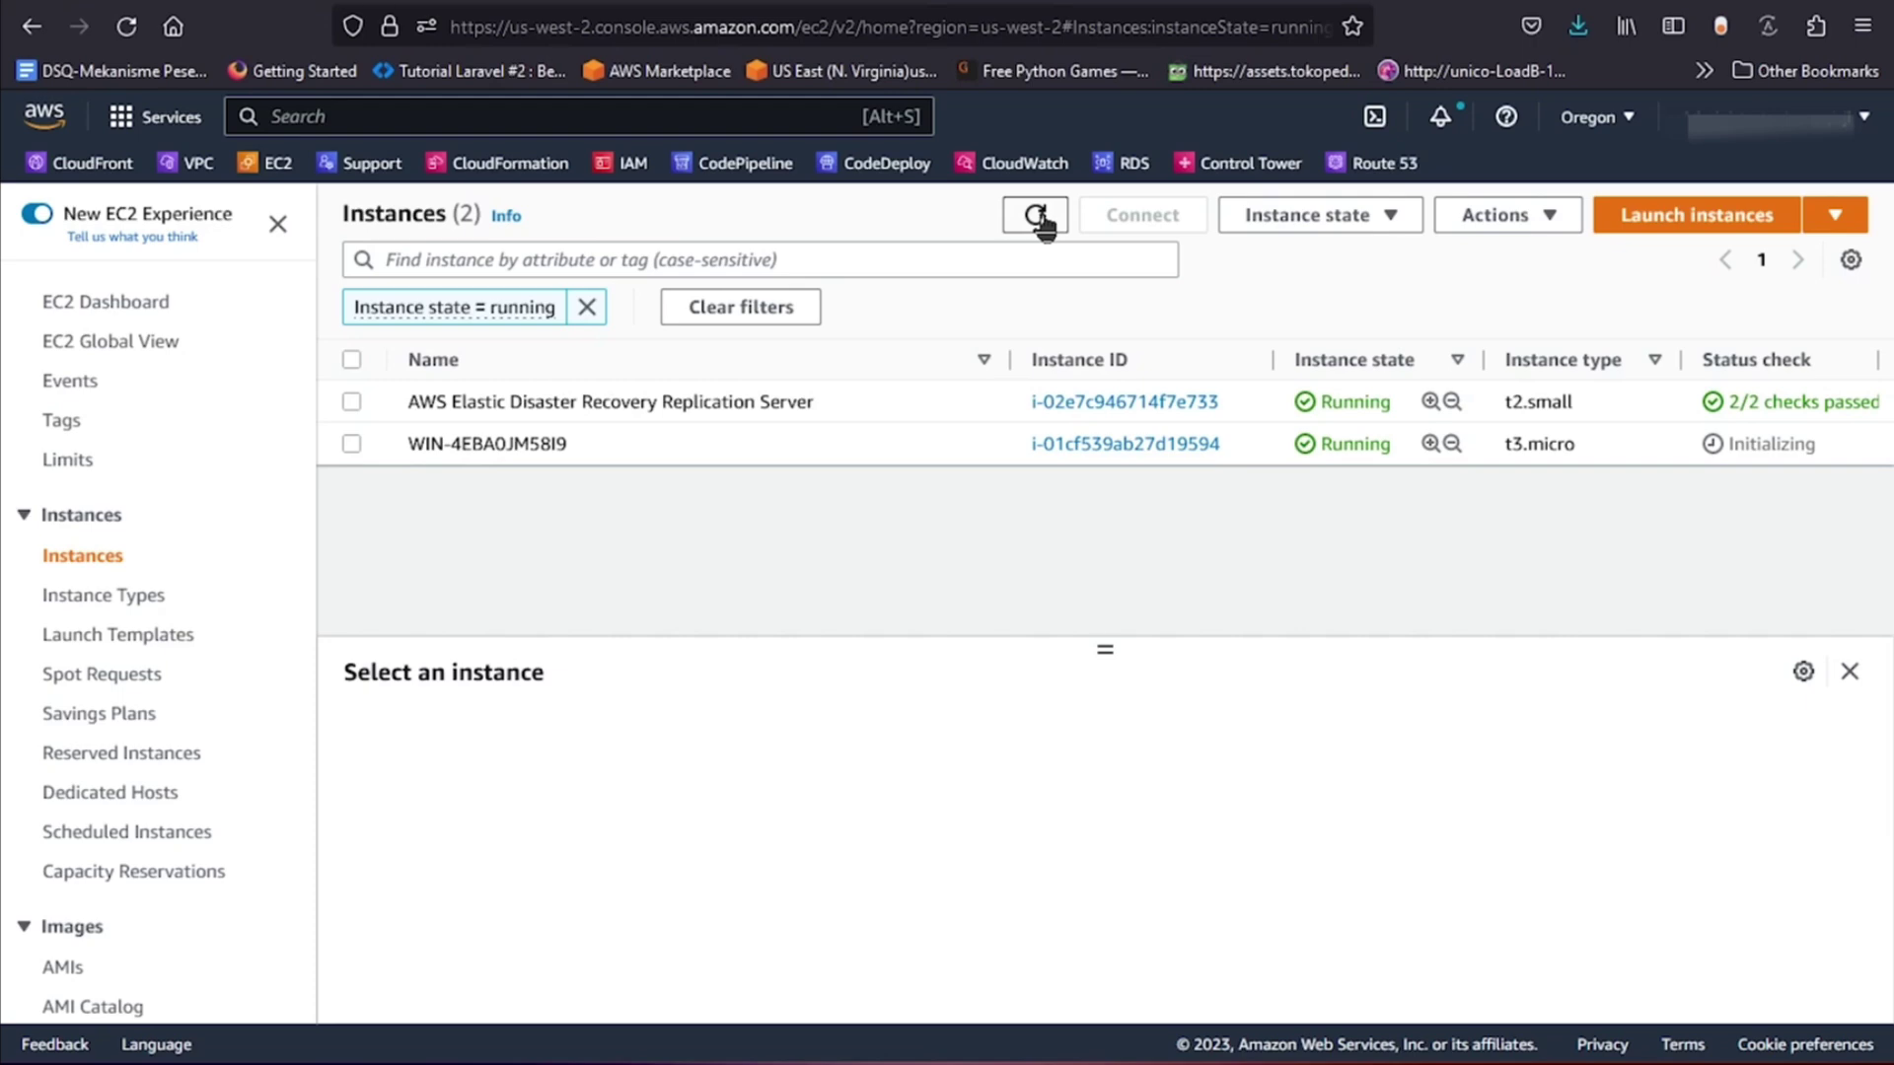
{"action": "left_click", "coordinate": [1036, 217]}
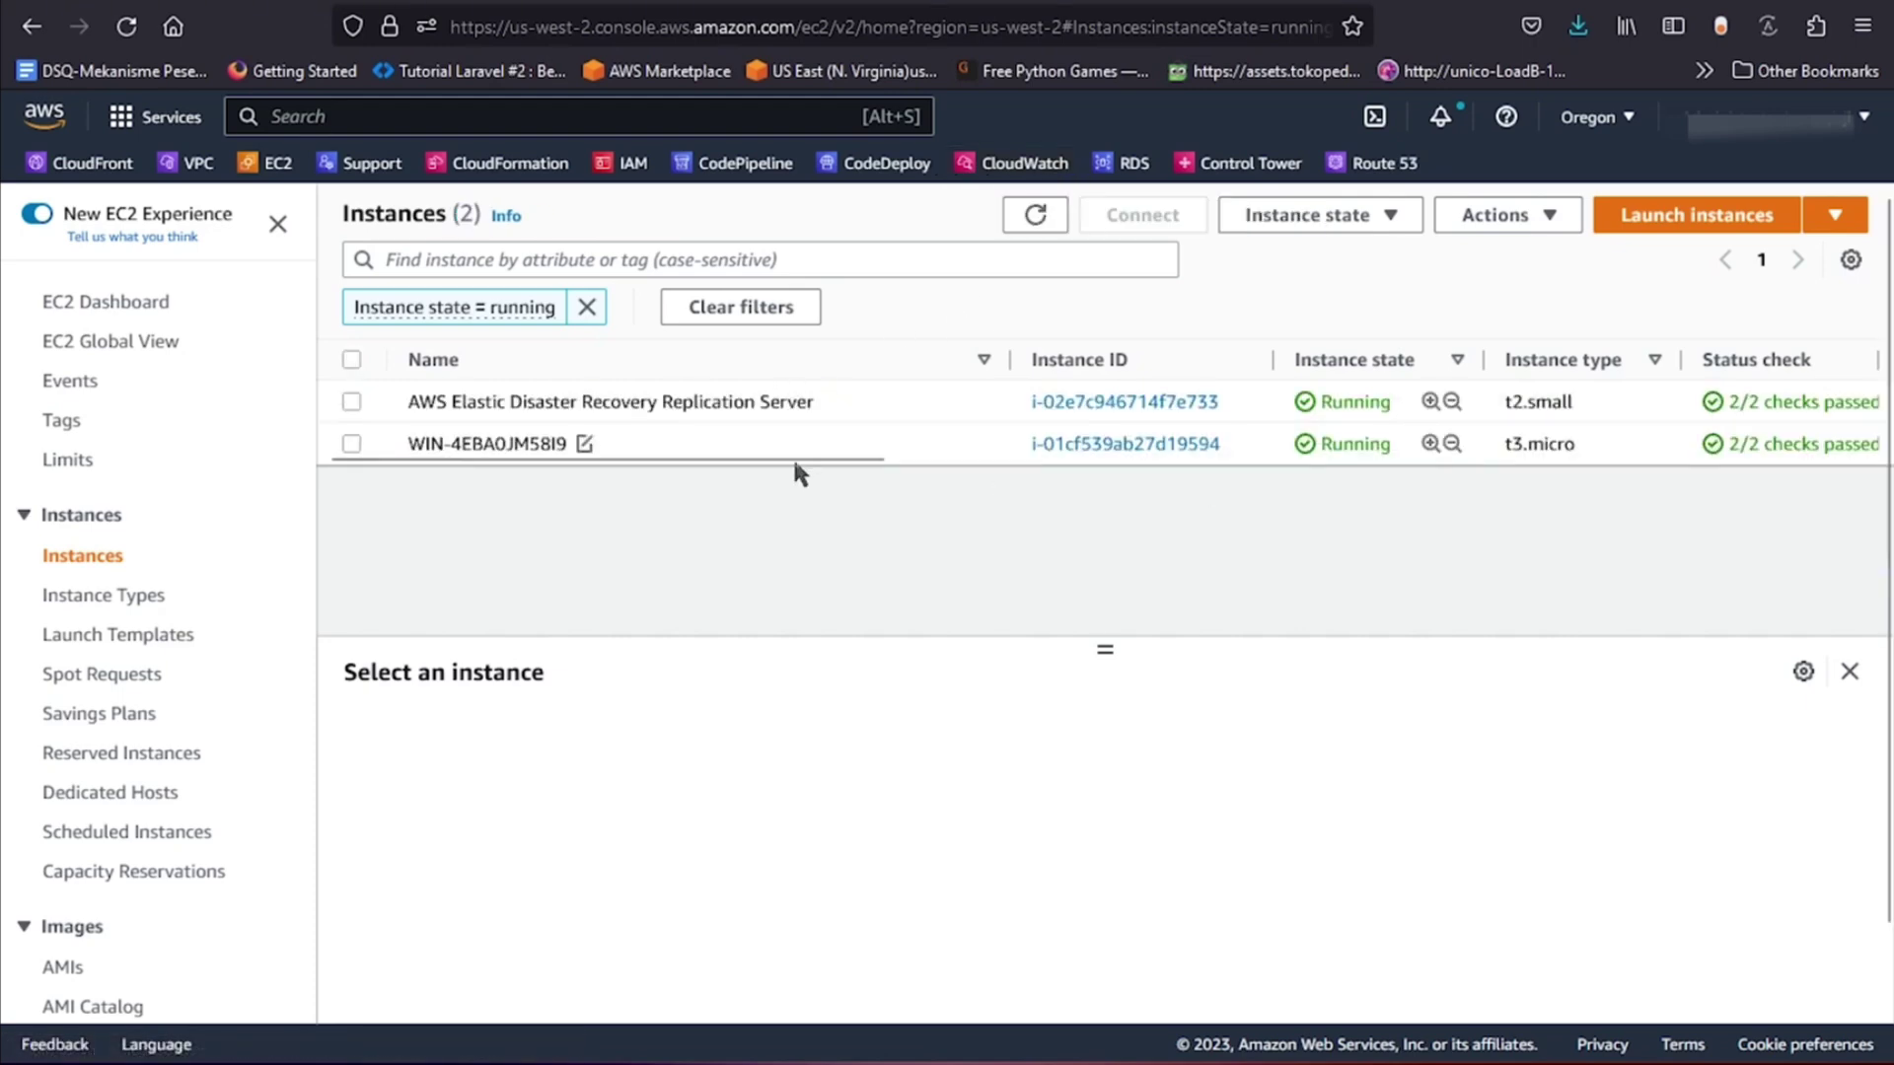
{"action": "left_click", "coordinate": [754, 442]}
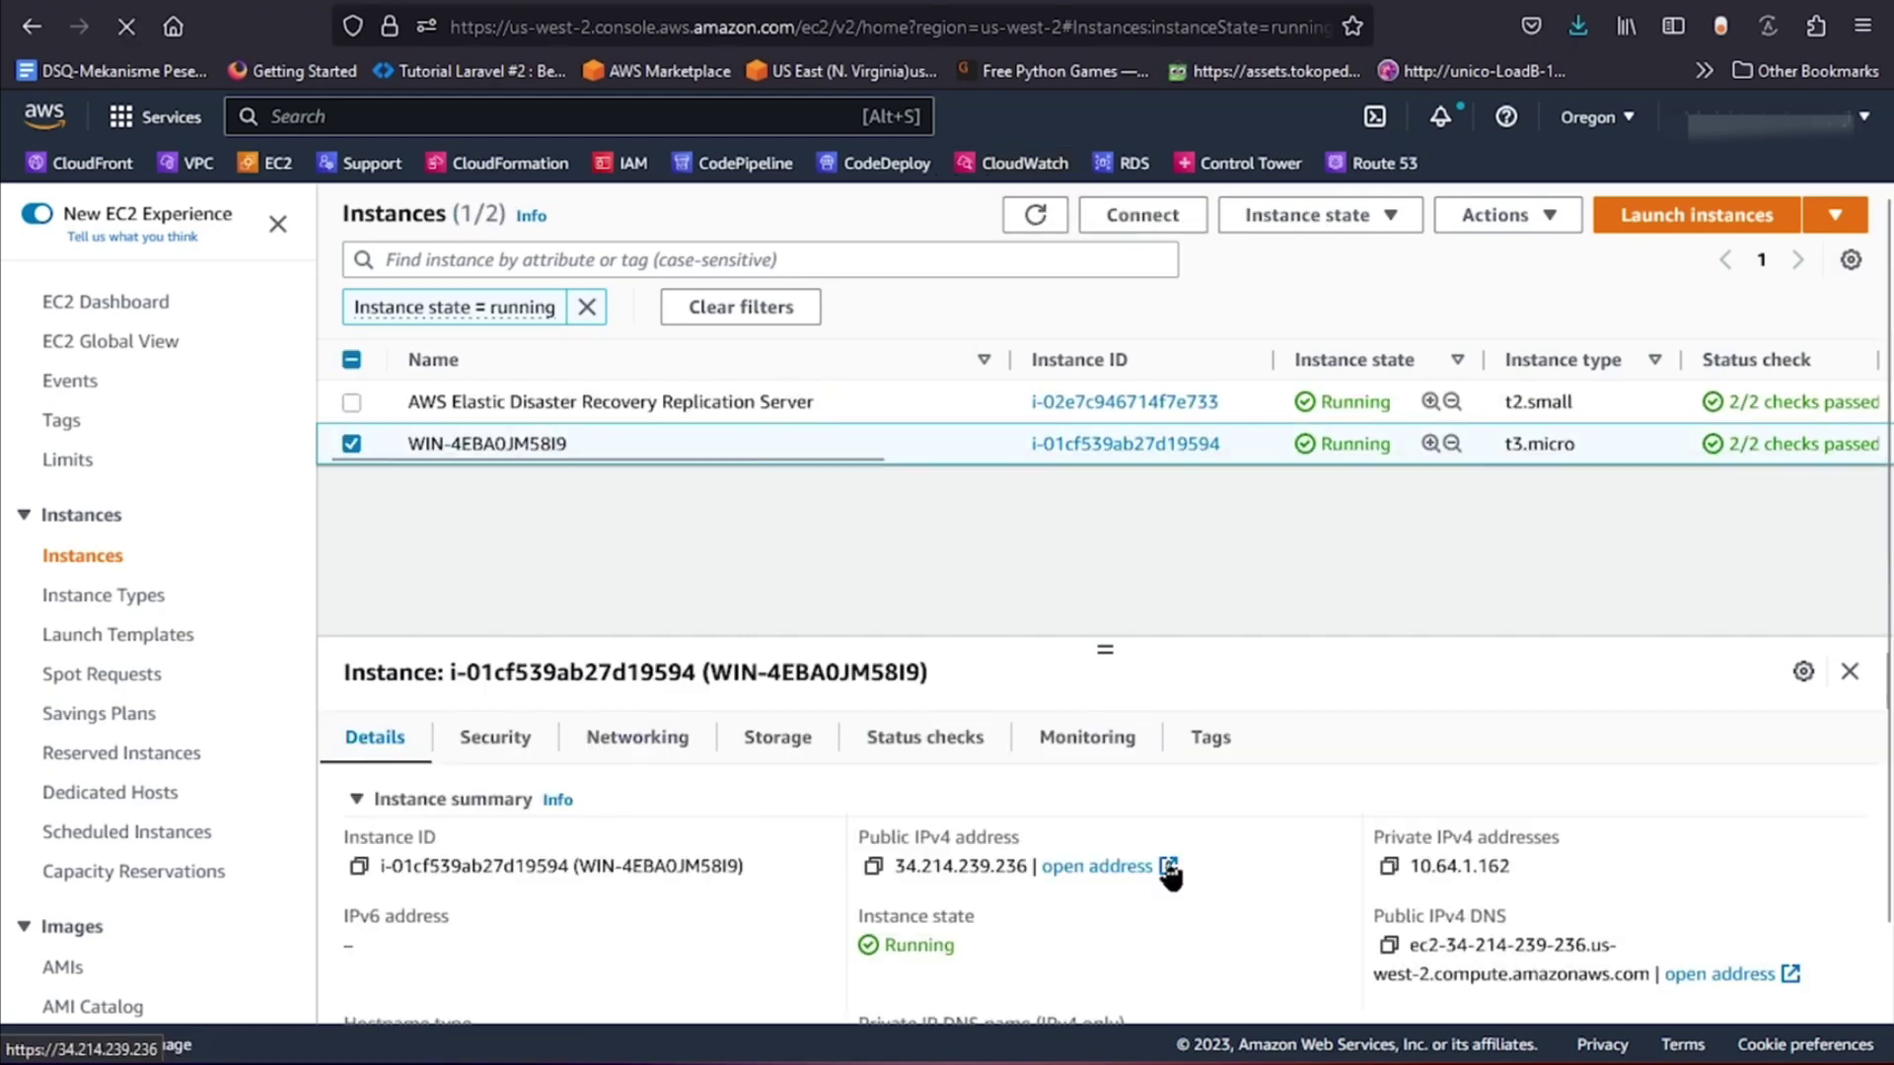
{"action": "left_click", "coordinate": [873, 866]}
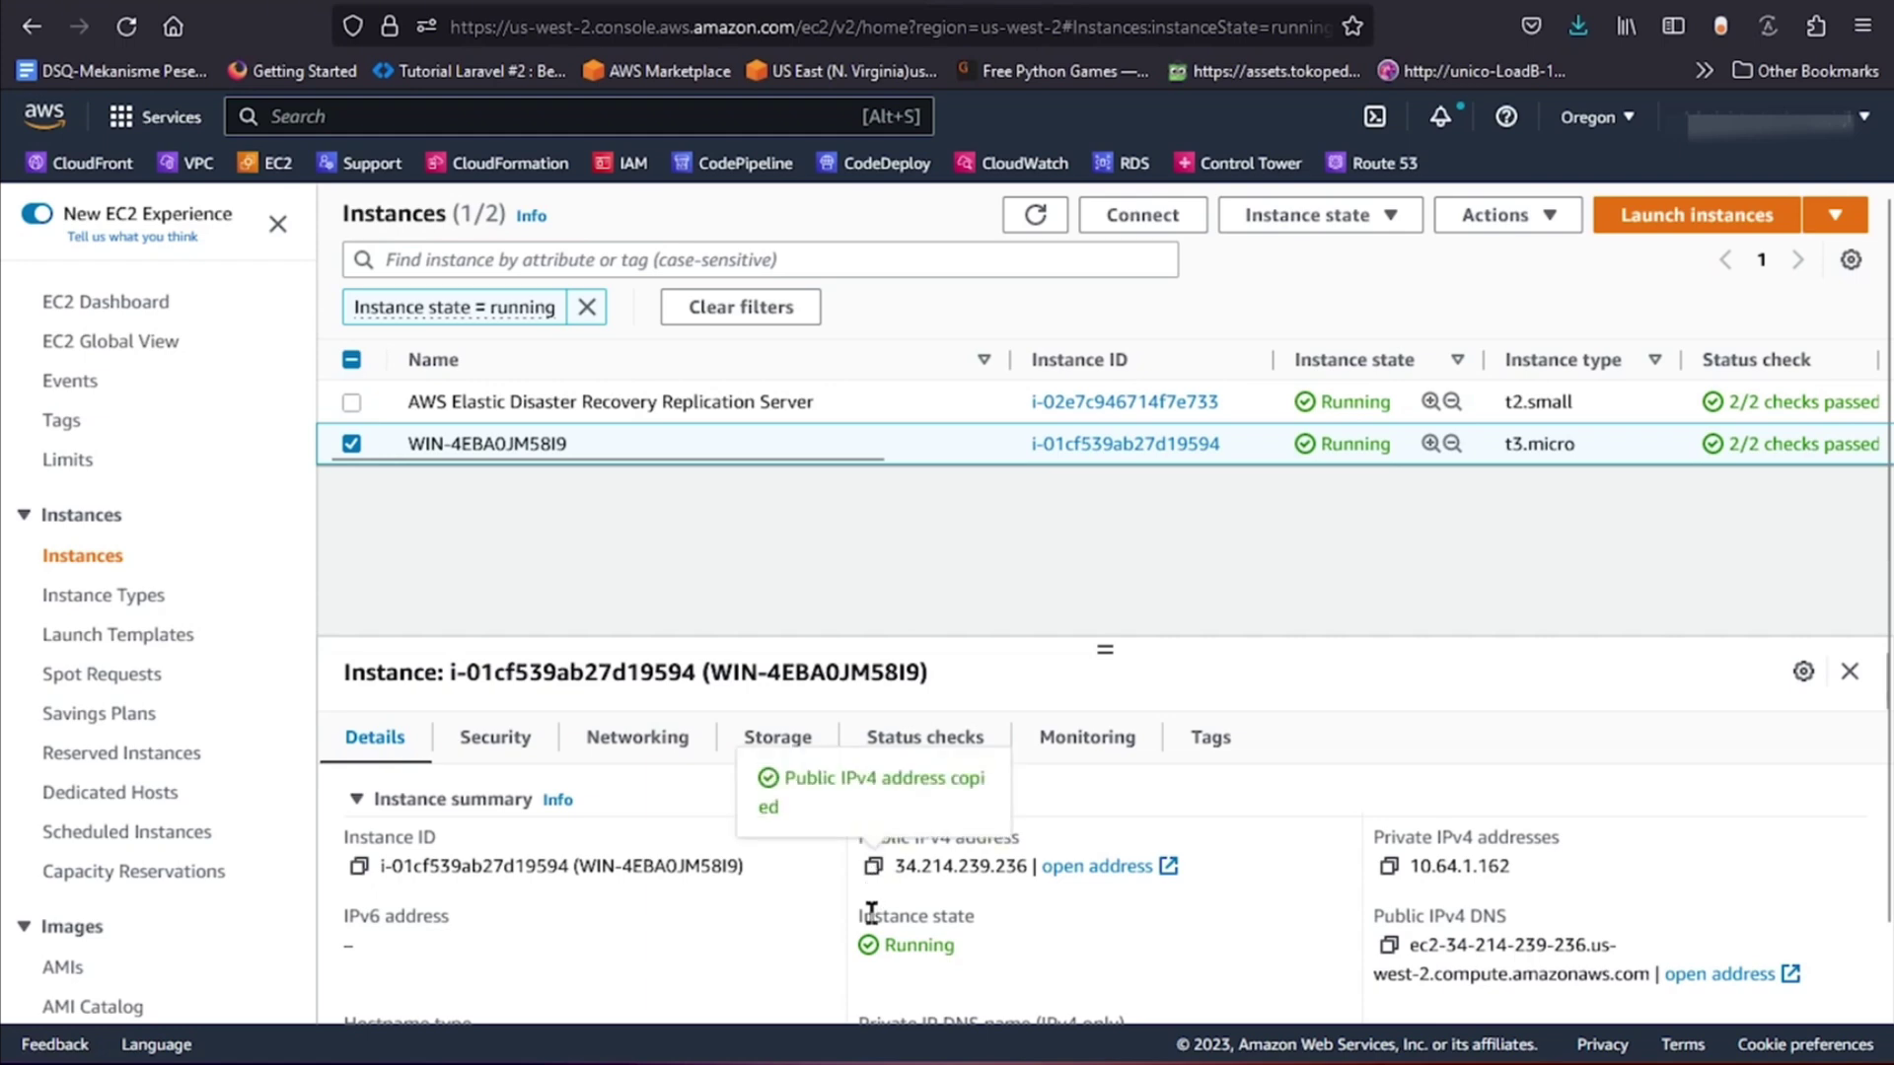
{"action": "key", "text": "super"}
Start a Remote Desktop connection to the copied address 34.214.239.236.
{"action": "type", "text": "r"}
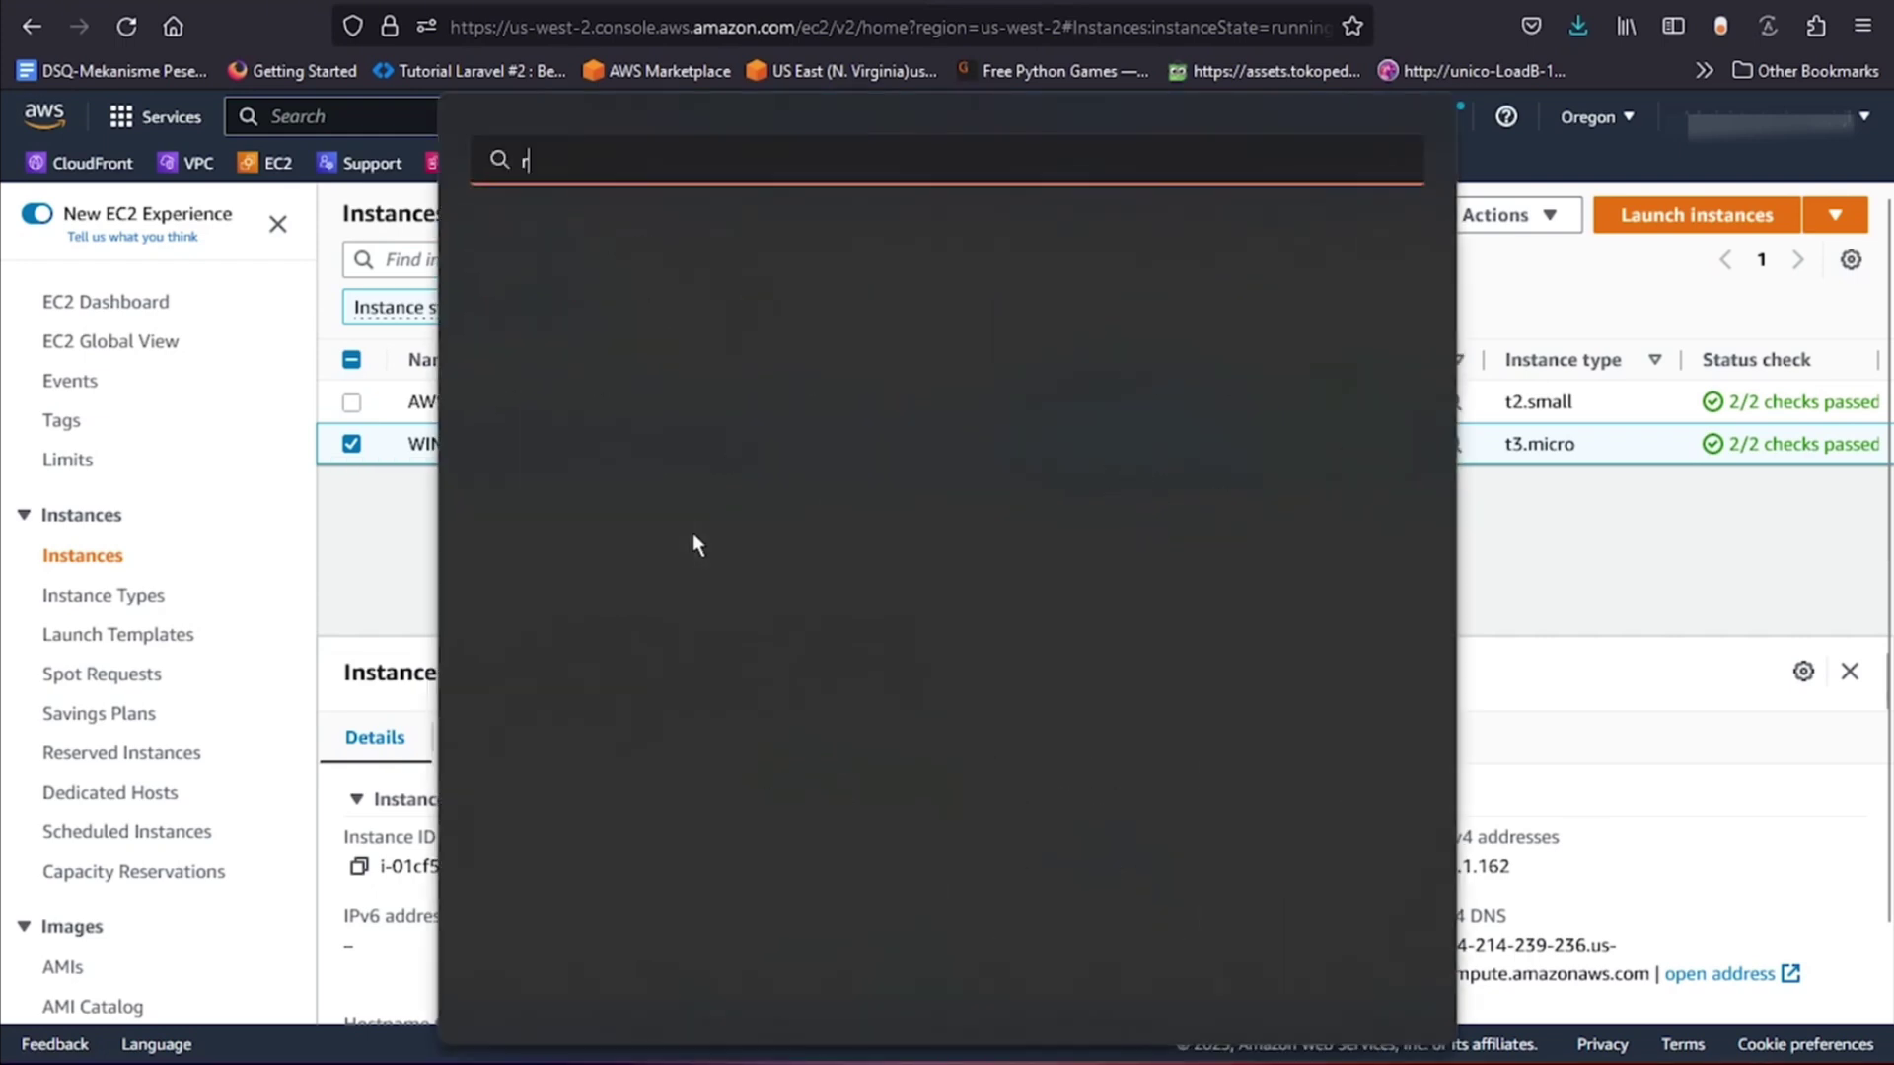
{"action": "type", "text": "d"}
{"action": "left_click", "coordinate": [706, 361]}
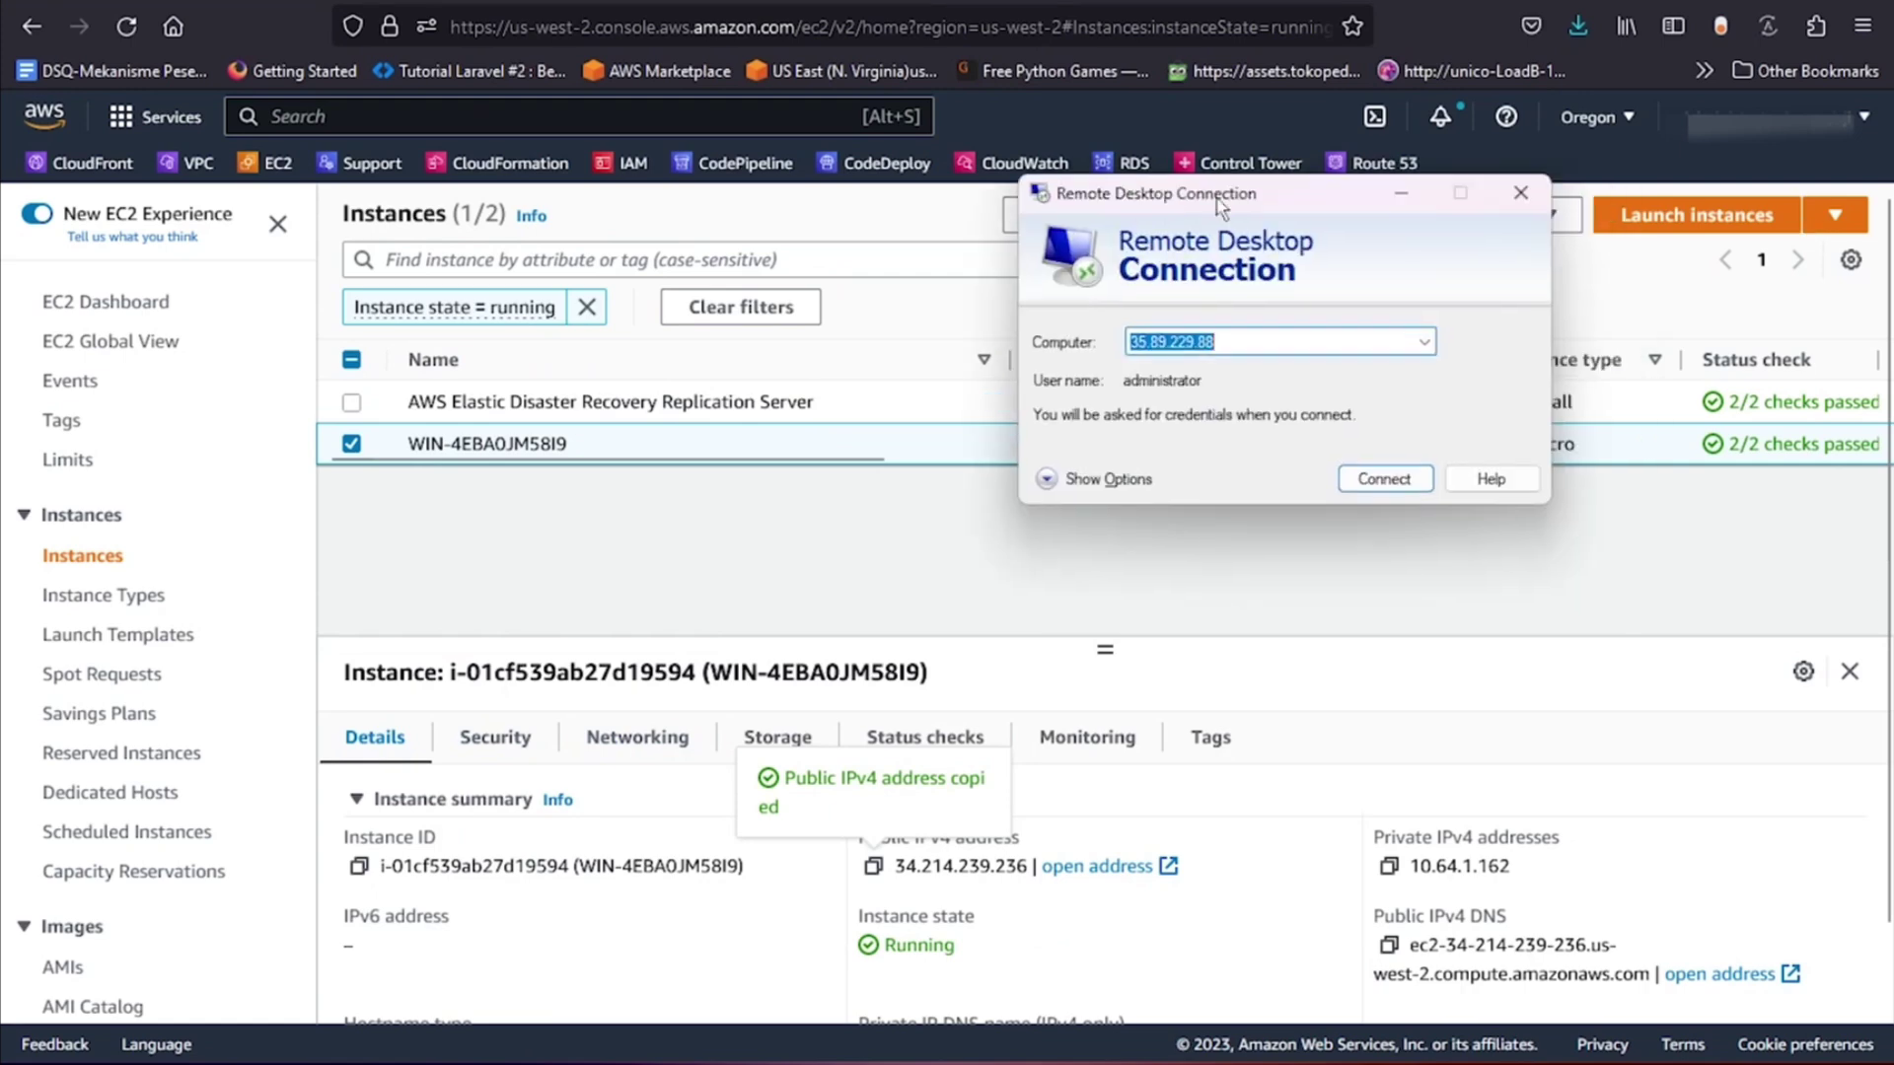
{"action": "left_click_drag", "start_coordinate": [1223, 138], "coordinate": [926, 231]}
{"action": "key", "text": "ctrl+v"}
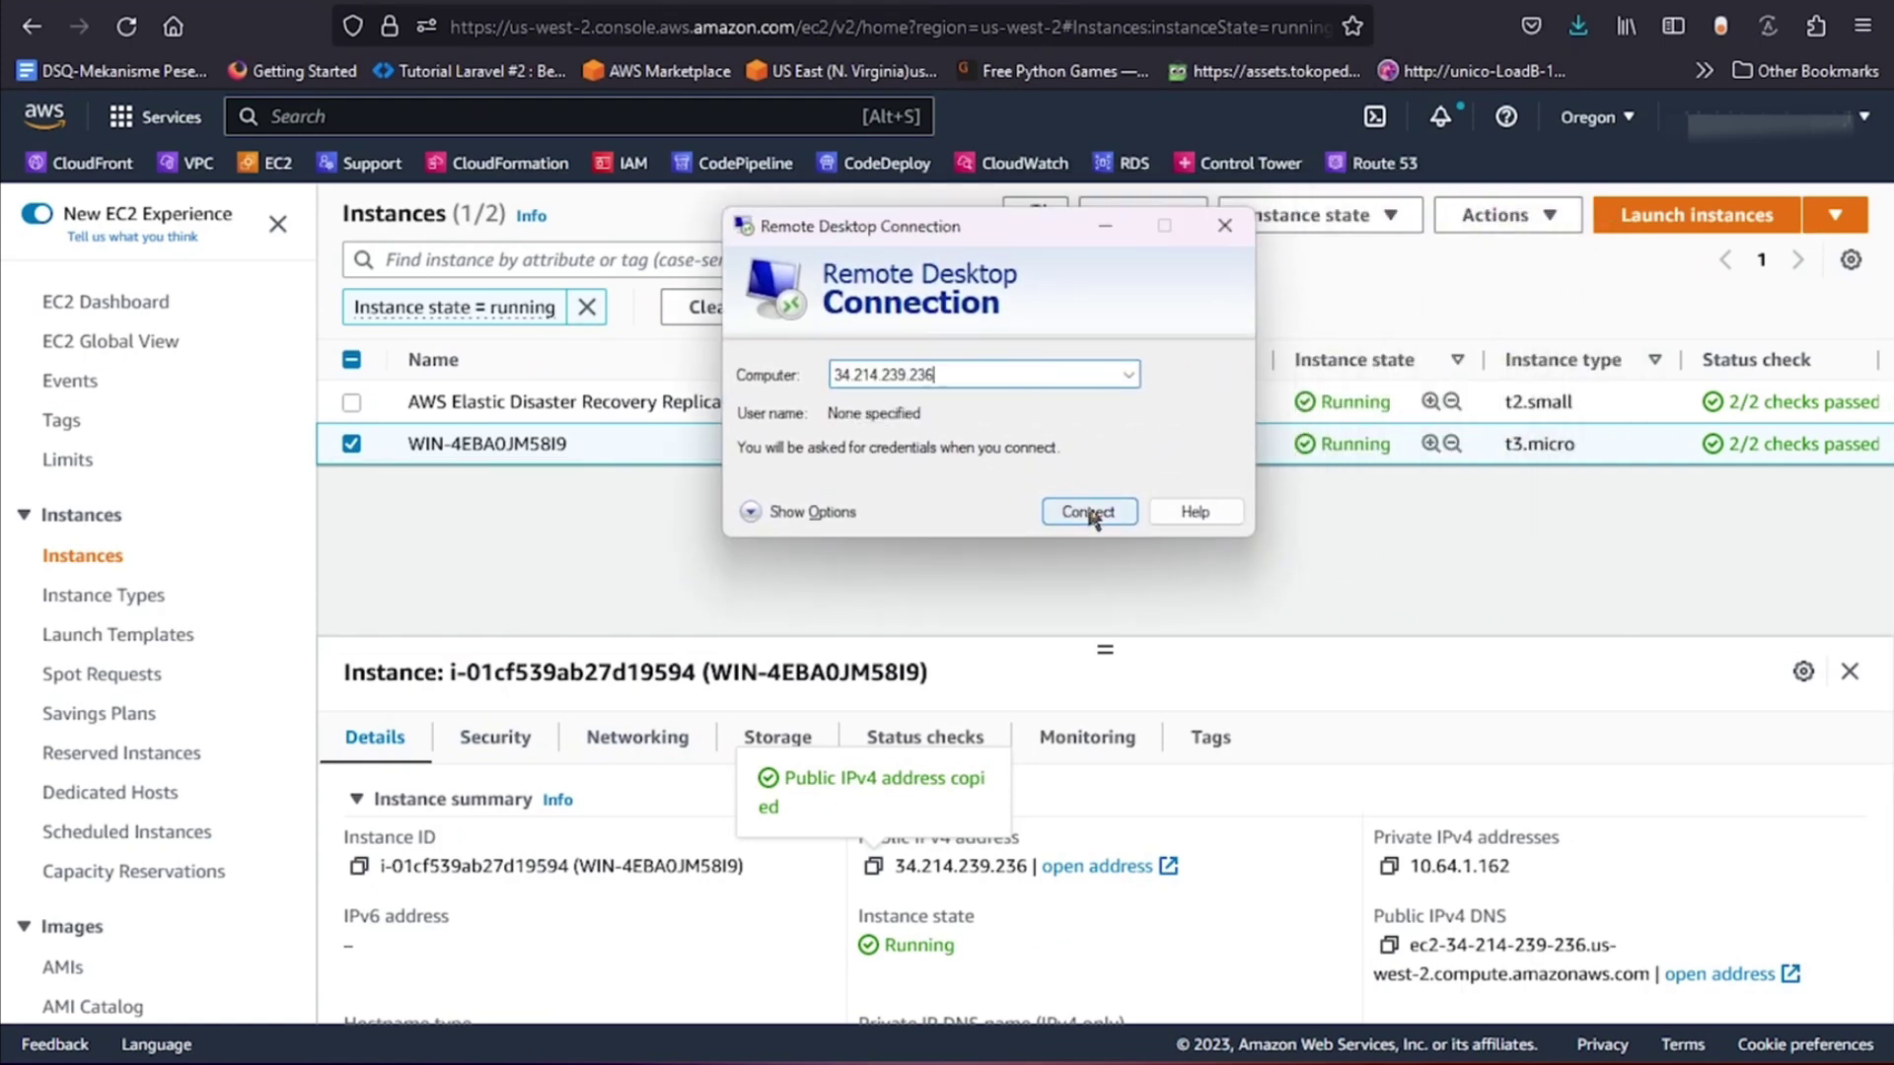
{"action": "left_click", "coordinate": [1089, 509]}
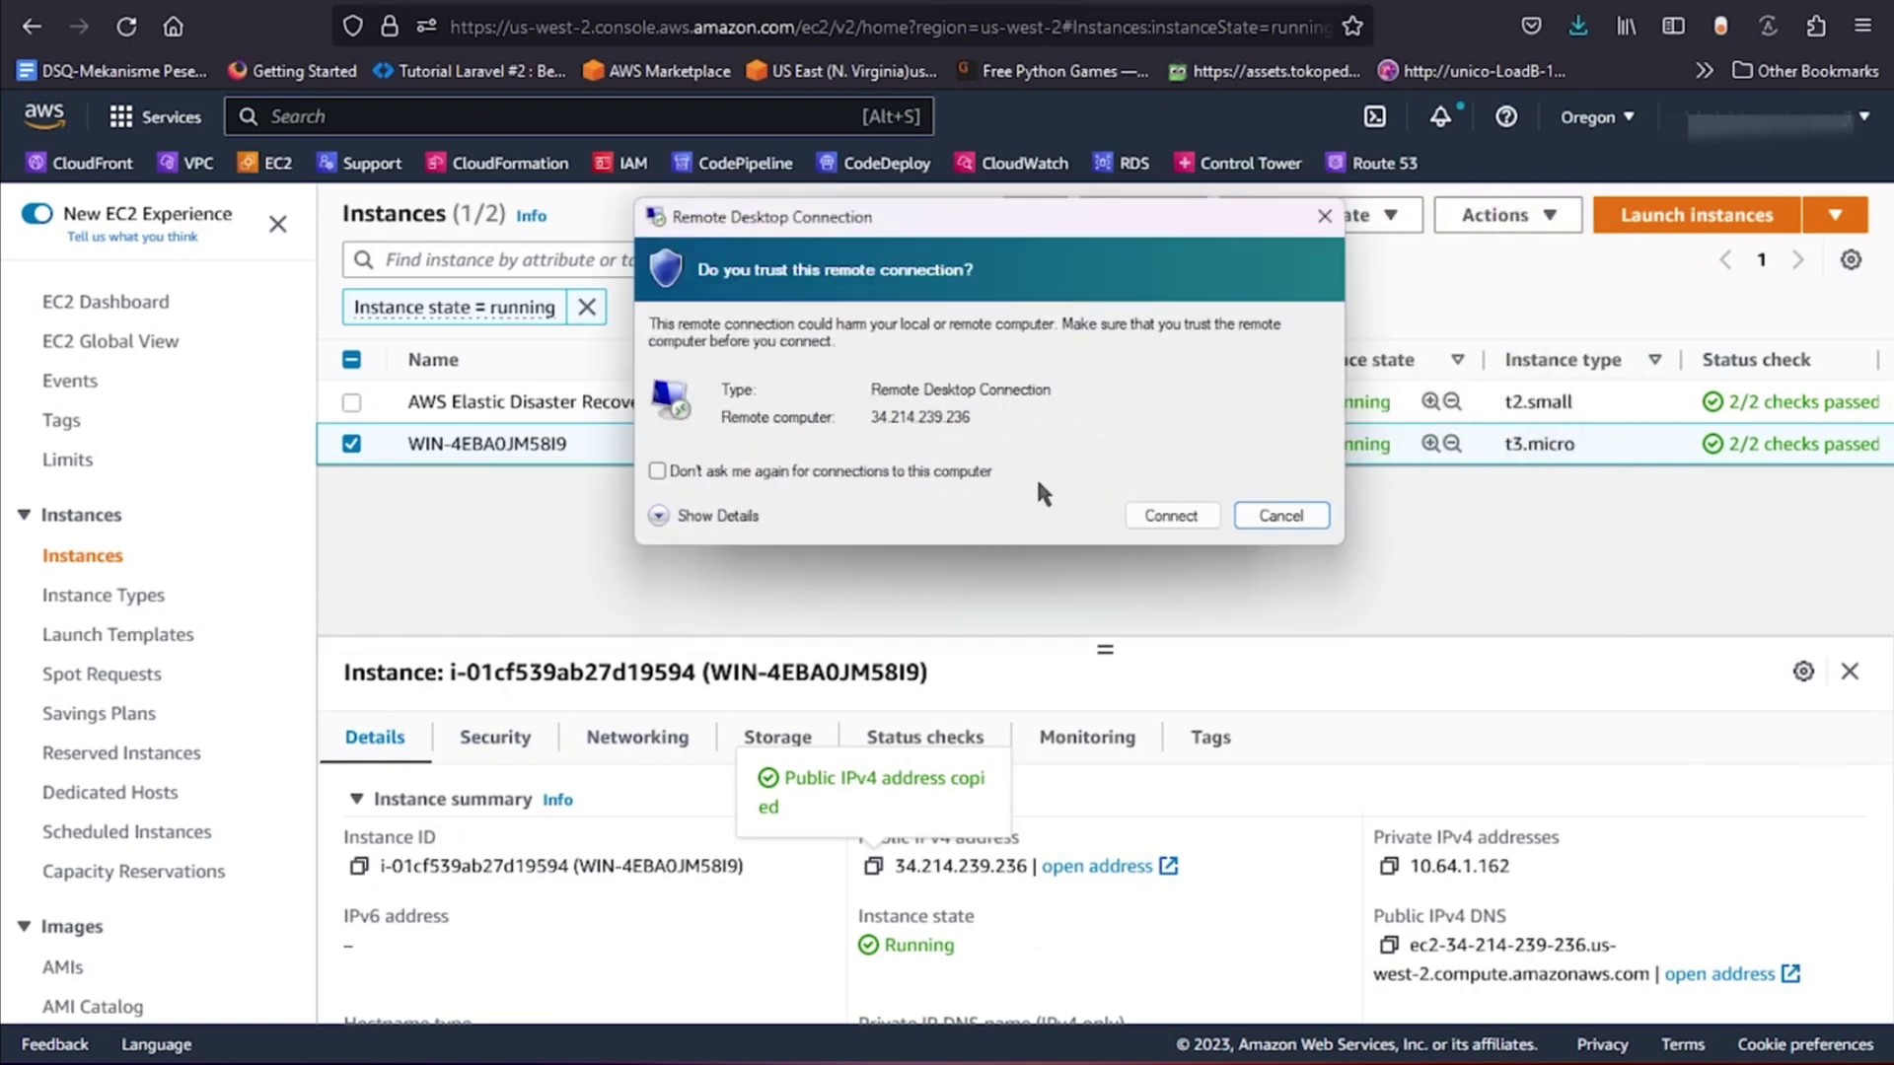
Trust the connection, sign in as administrator and accept the certificate warning.
{"action": "left_click", "coordinate": [1284, 513]}
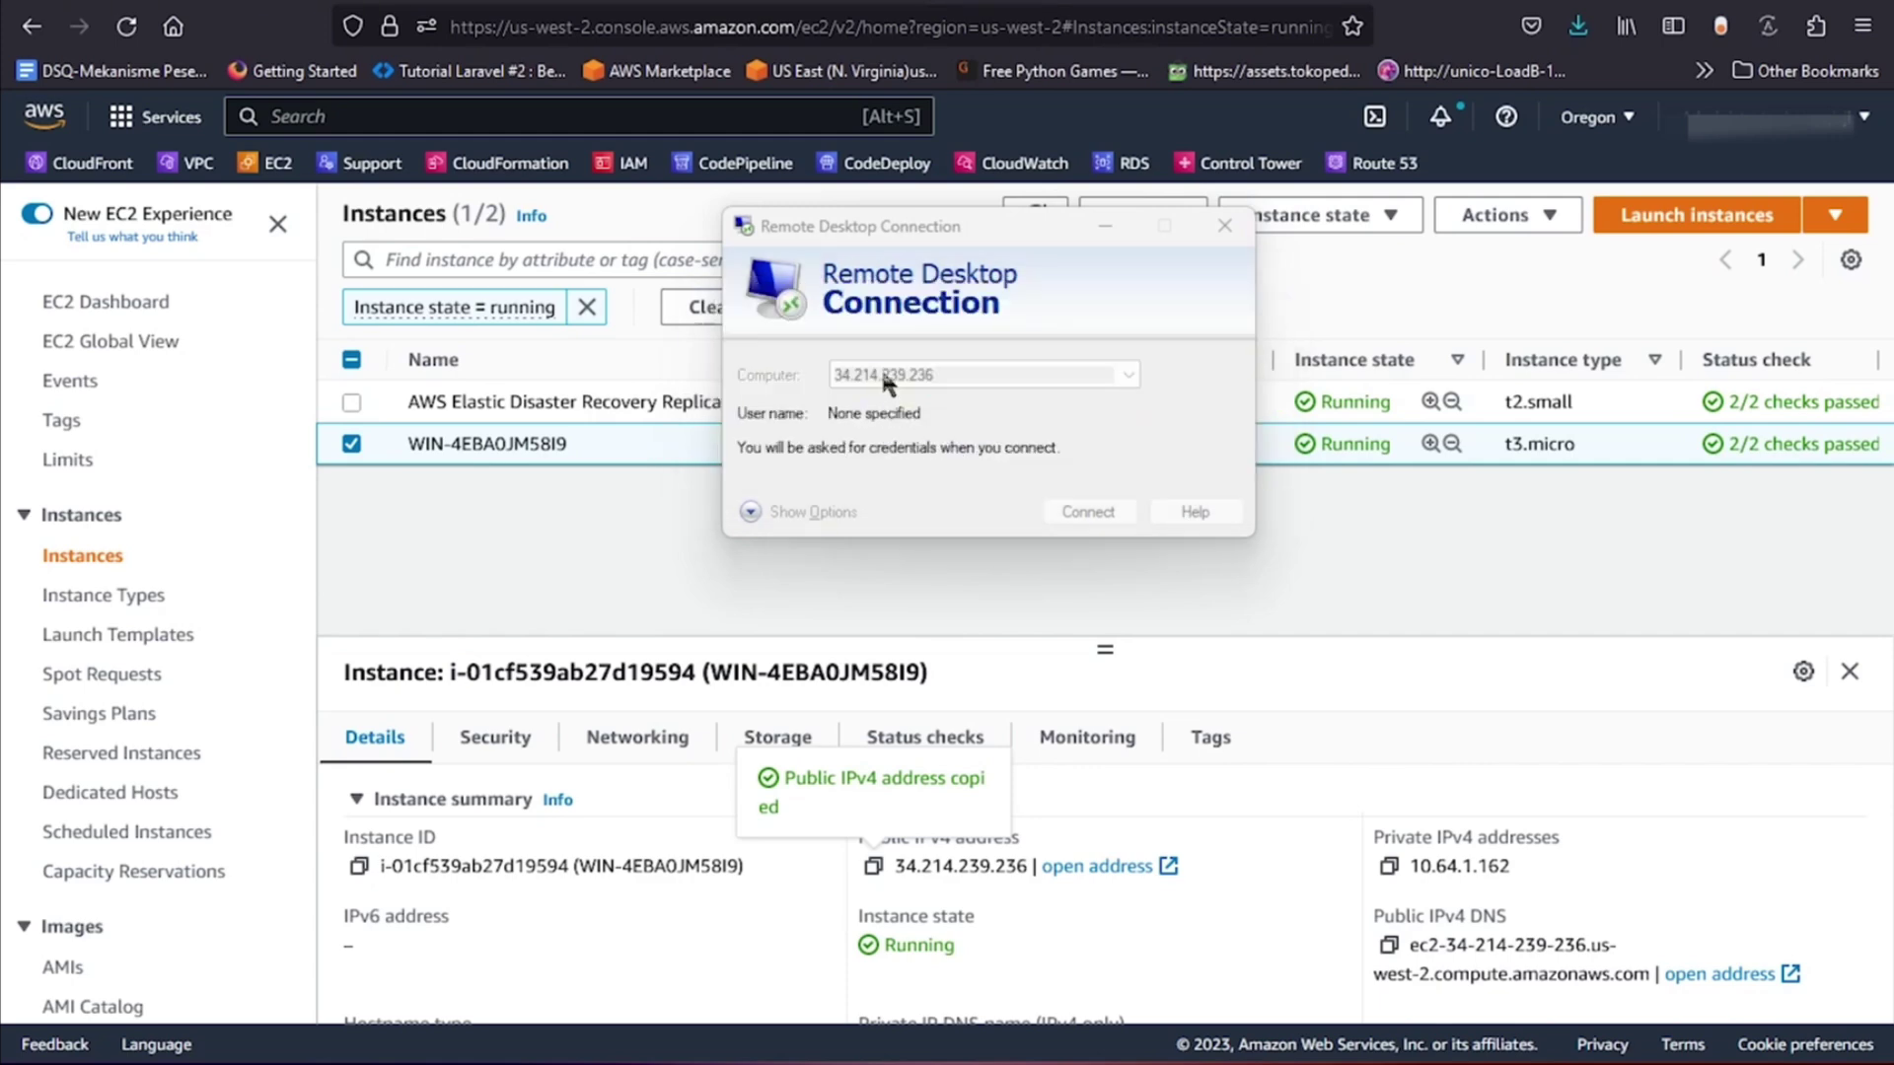
{"action": "type", "text": "admi"}
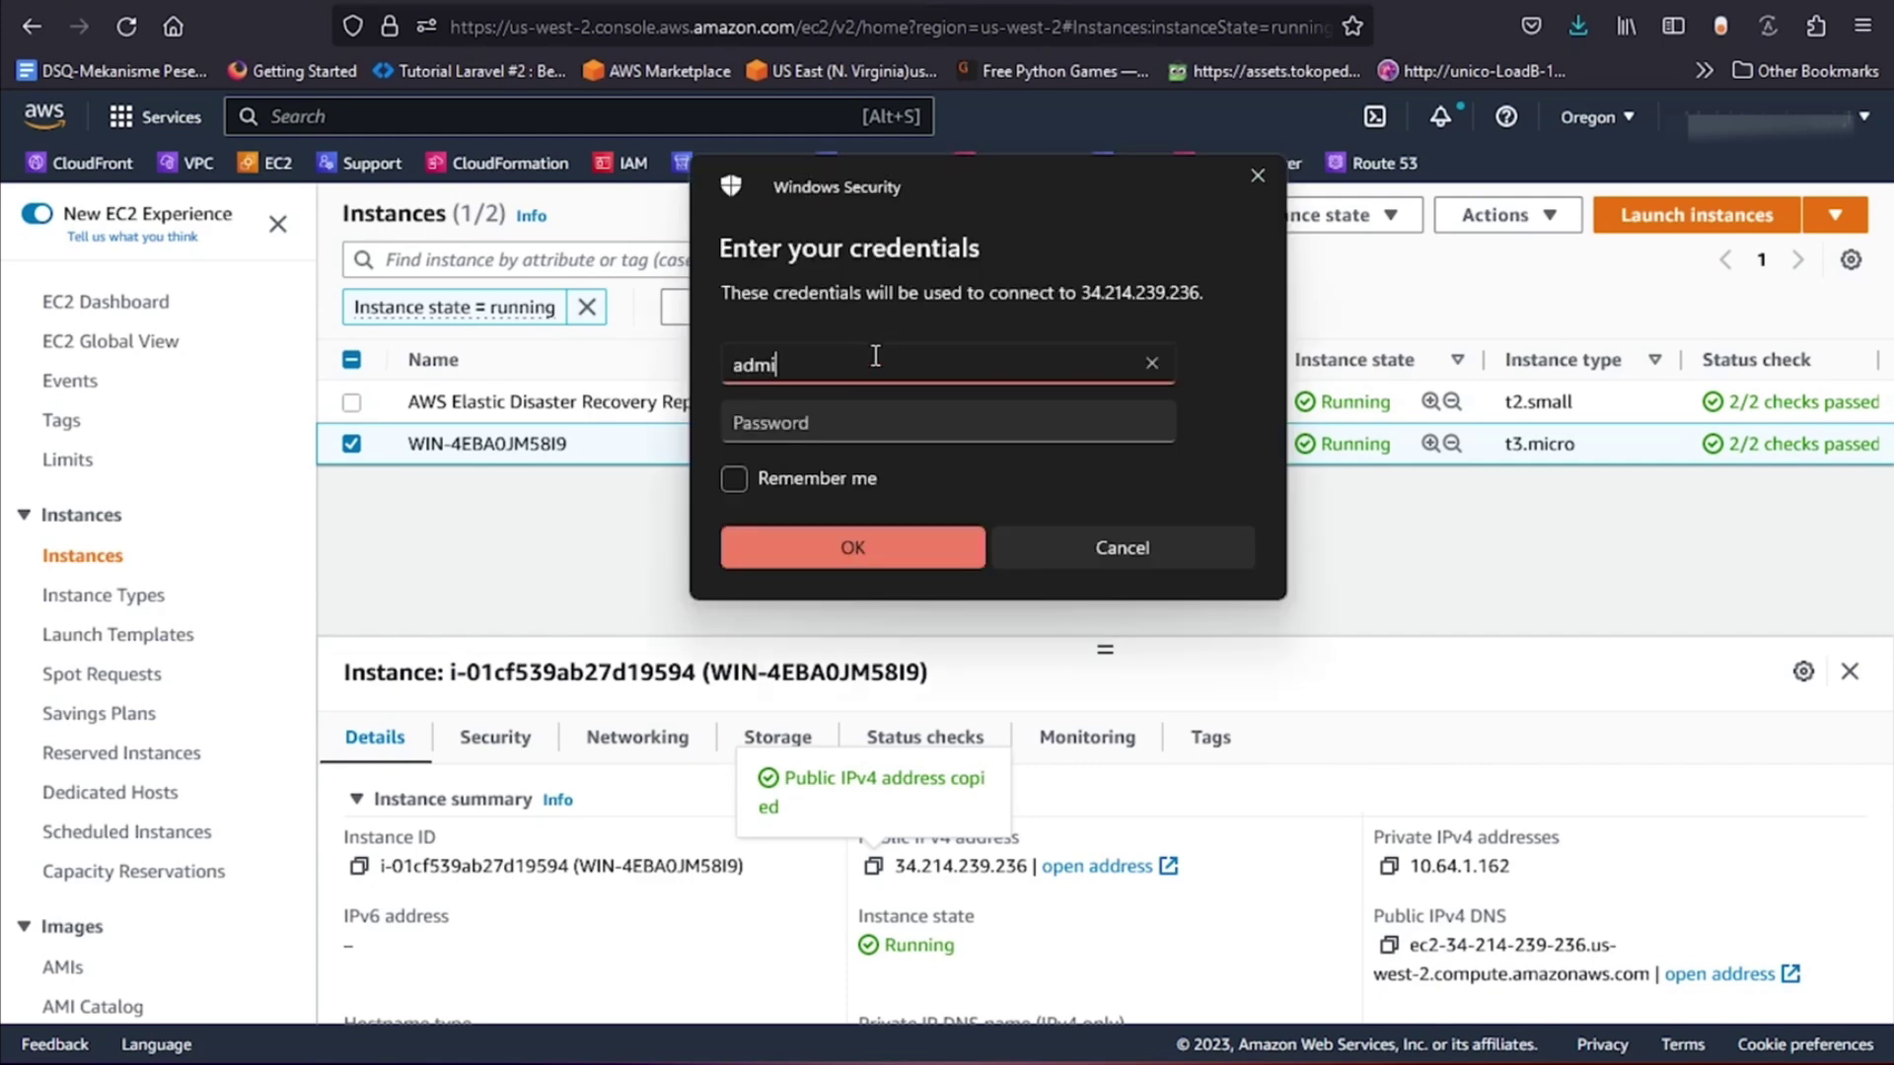
{"action": "type", "text": "nistrator"}
{"action": "key", "text": "Tab"}
{"action": "key", "text": "Return"}
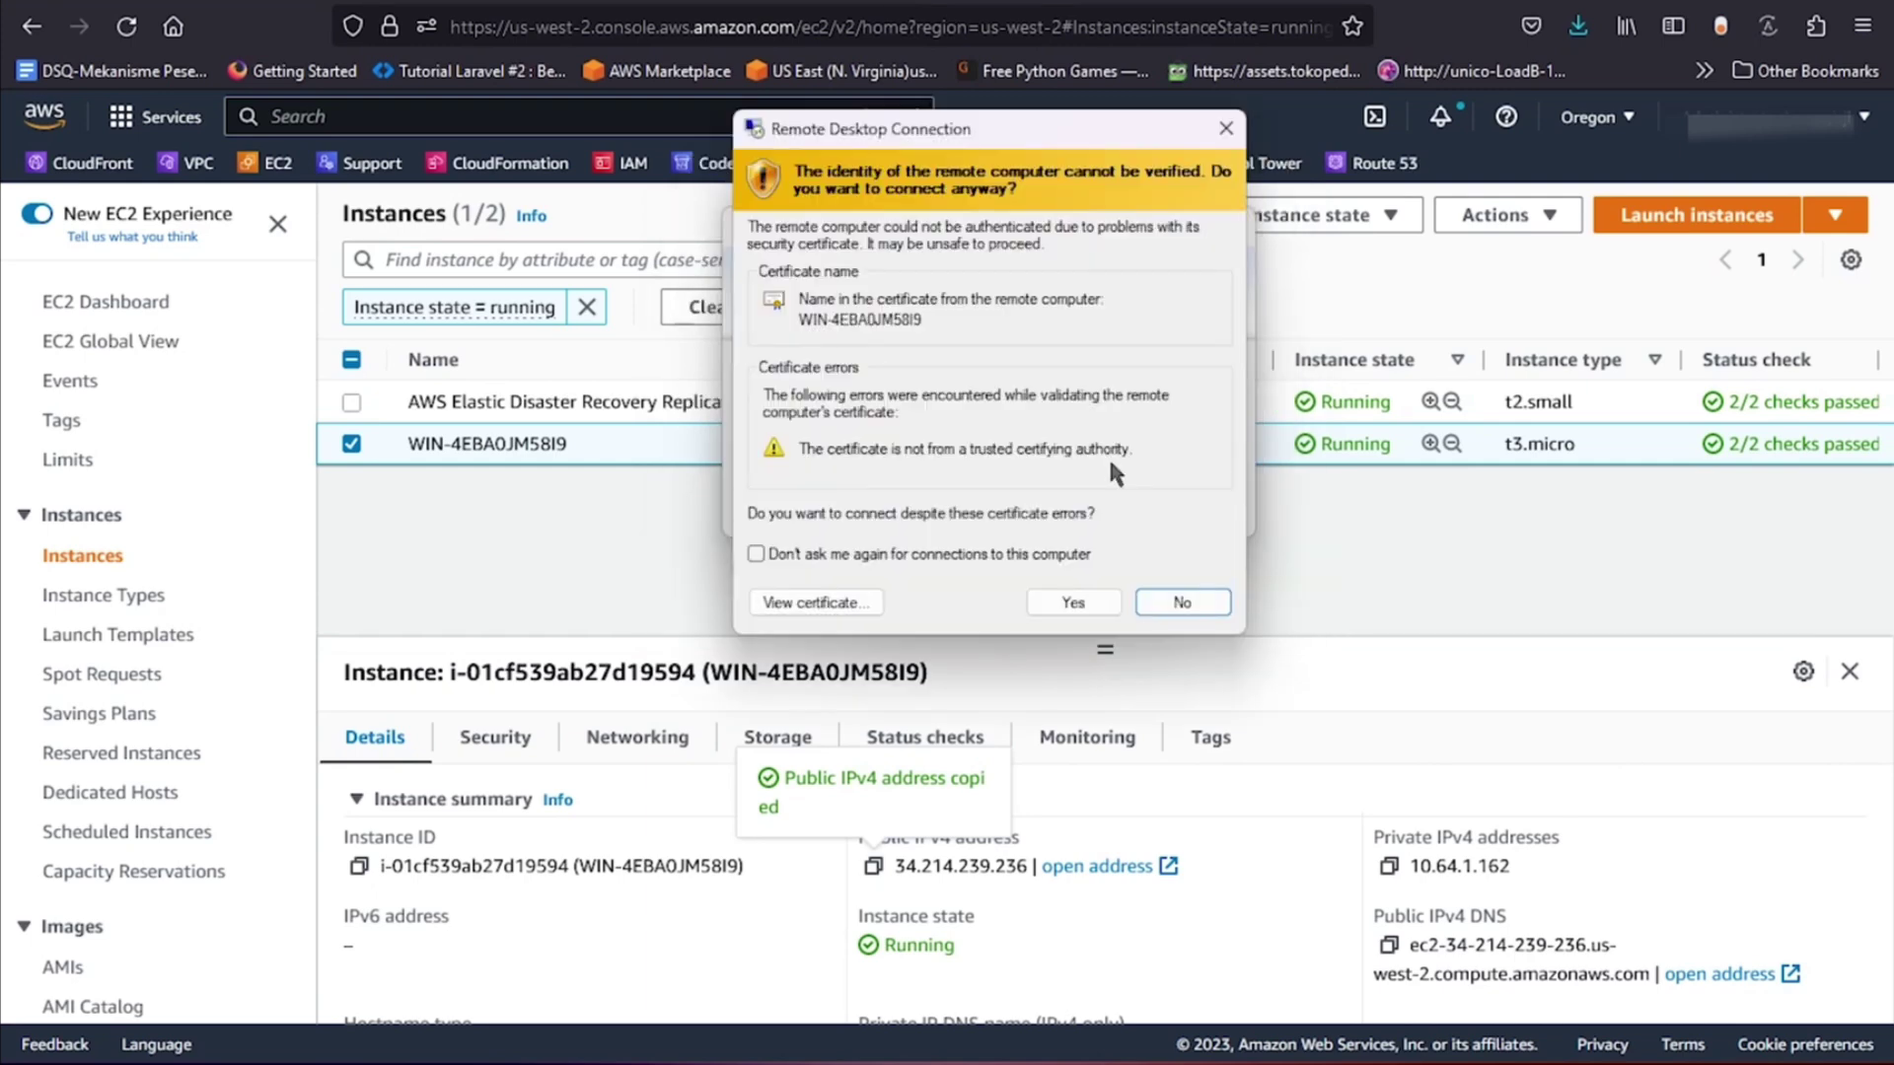
{"action": "left_click", "coordinate": [1069, 604]}
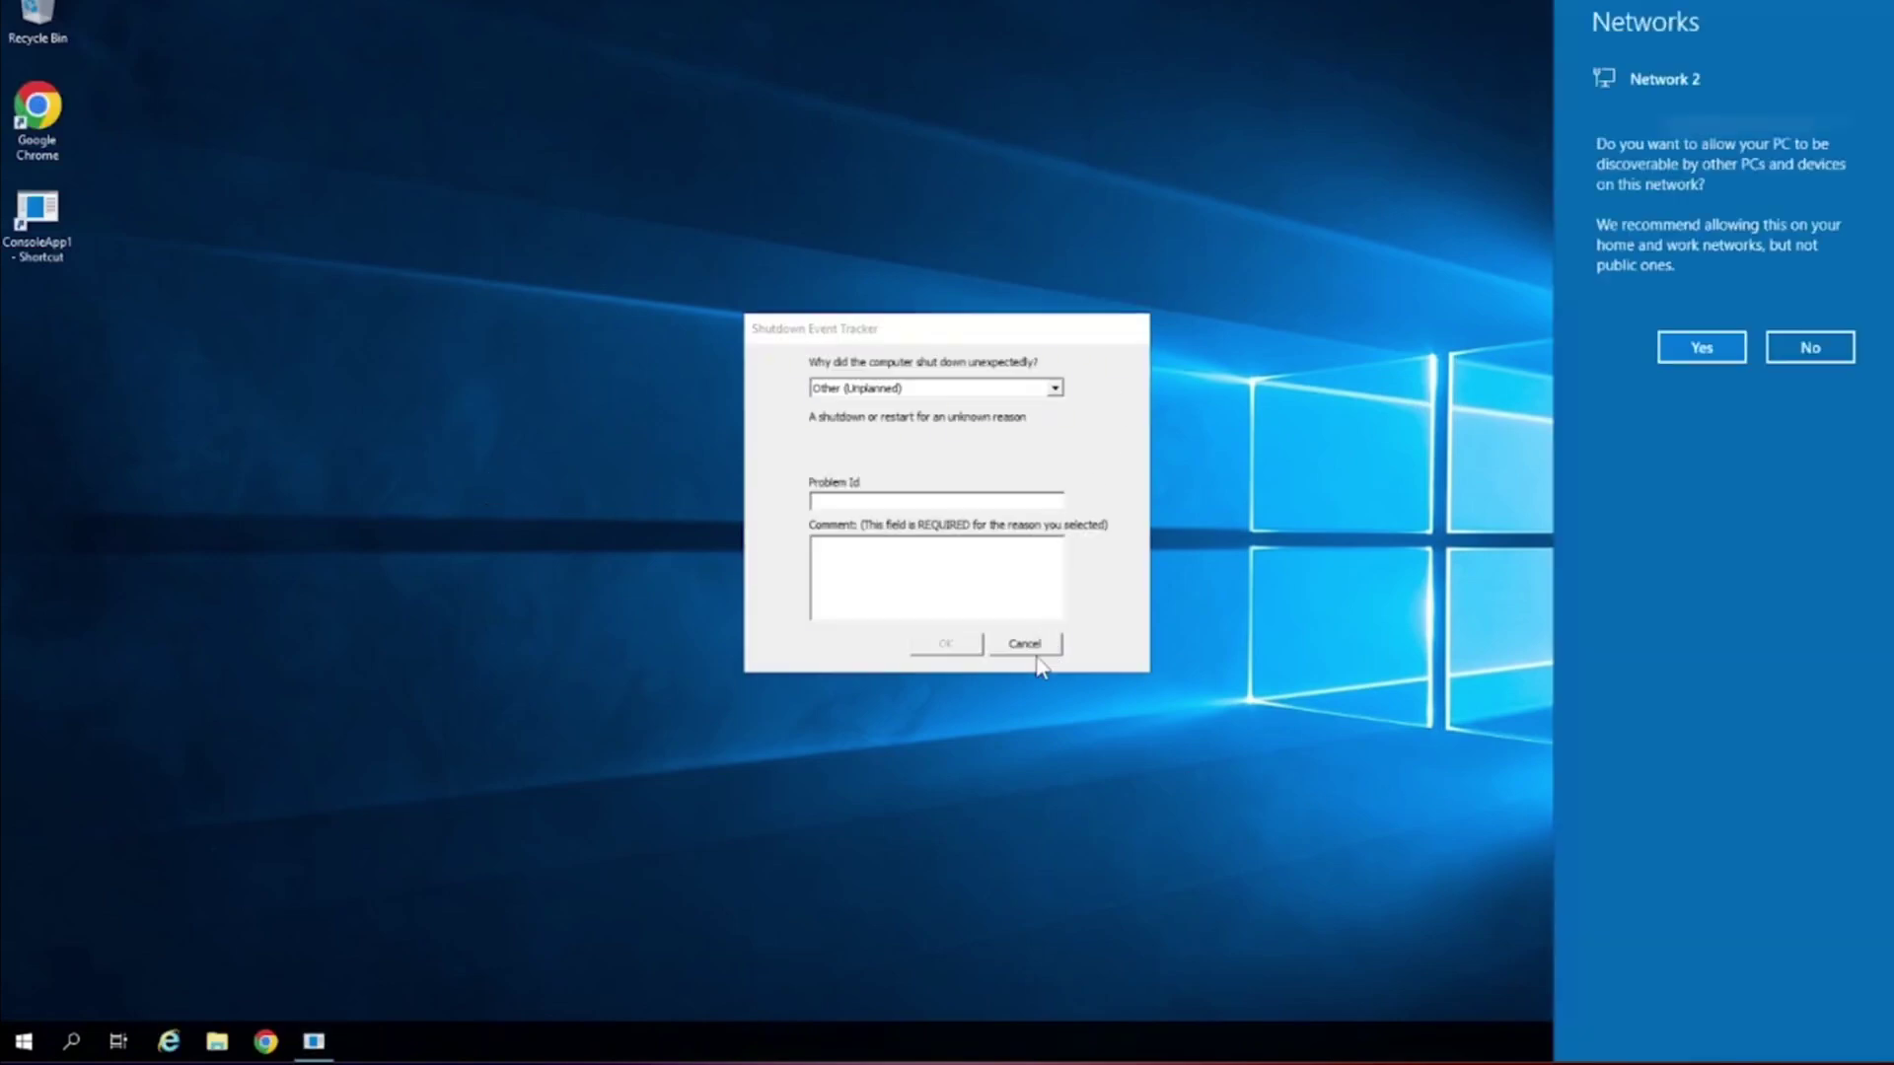
Dismiss the network and Shutdown Event Tracker prompts, then connect to 10.8.160.195 and minimize its installer console.
{"action": "left_click", "coordinate": [1391, 584]}
{"action": "left_click", "coordinate": [1022, 645]}
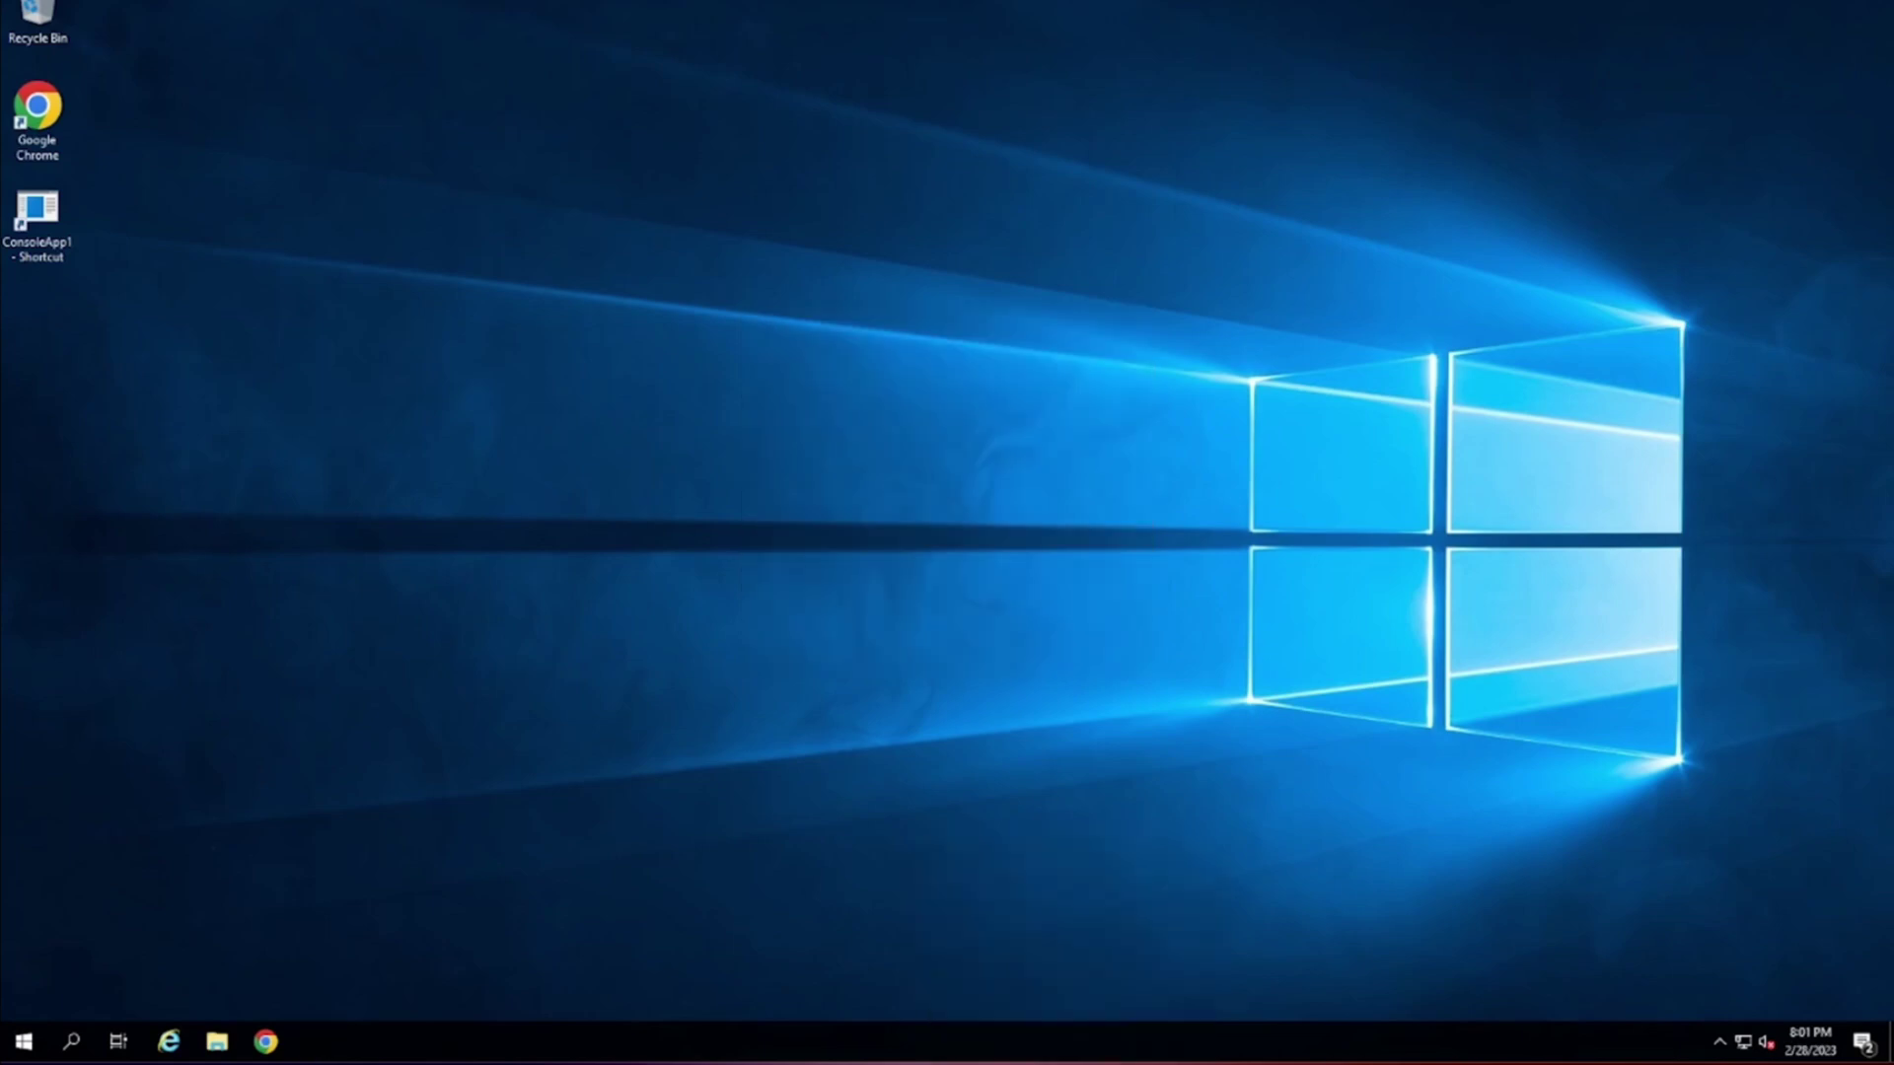
{"action": "left_click_drag", "start_coordinate": [1065, 358], "coordinate": [853, 358]}
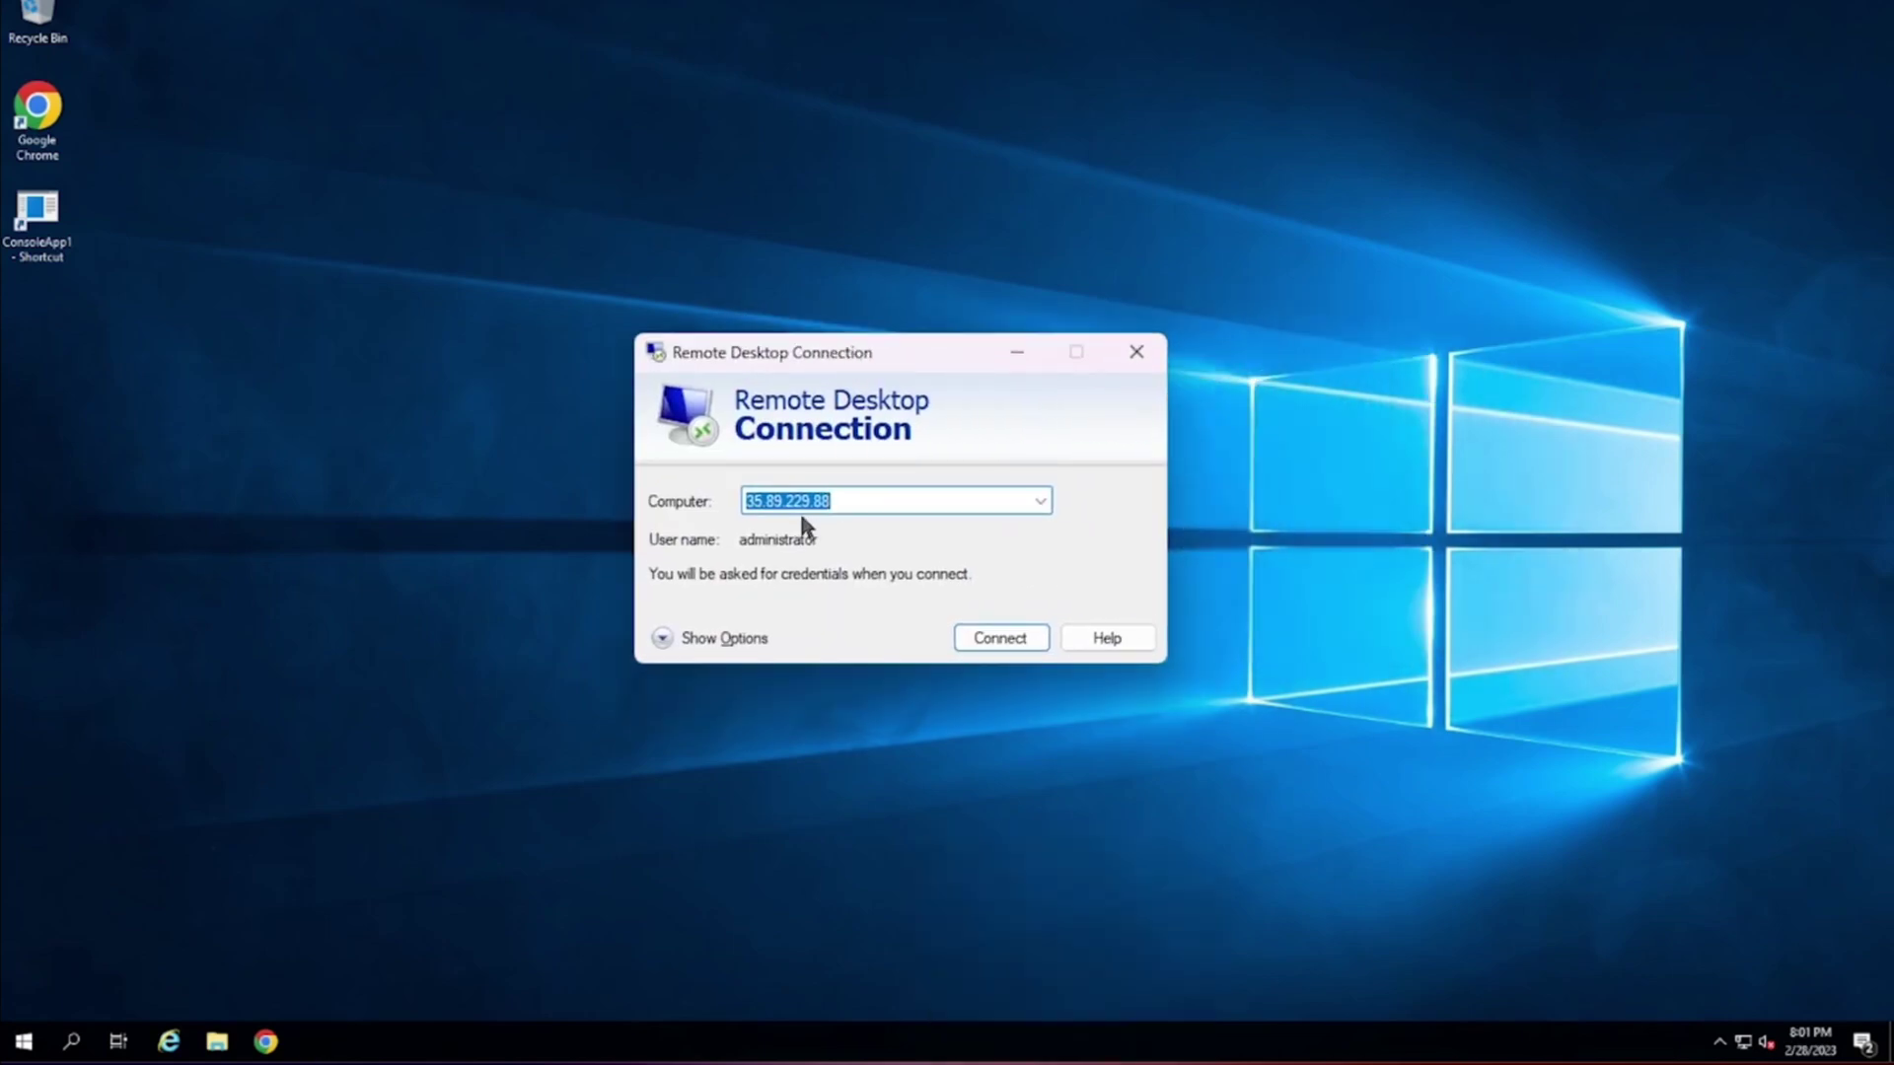
{"action": "type", "text": "10.8.160.195"}
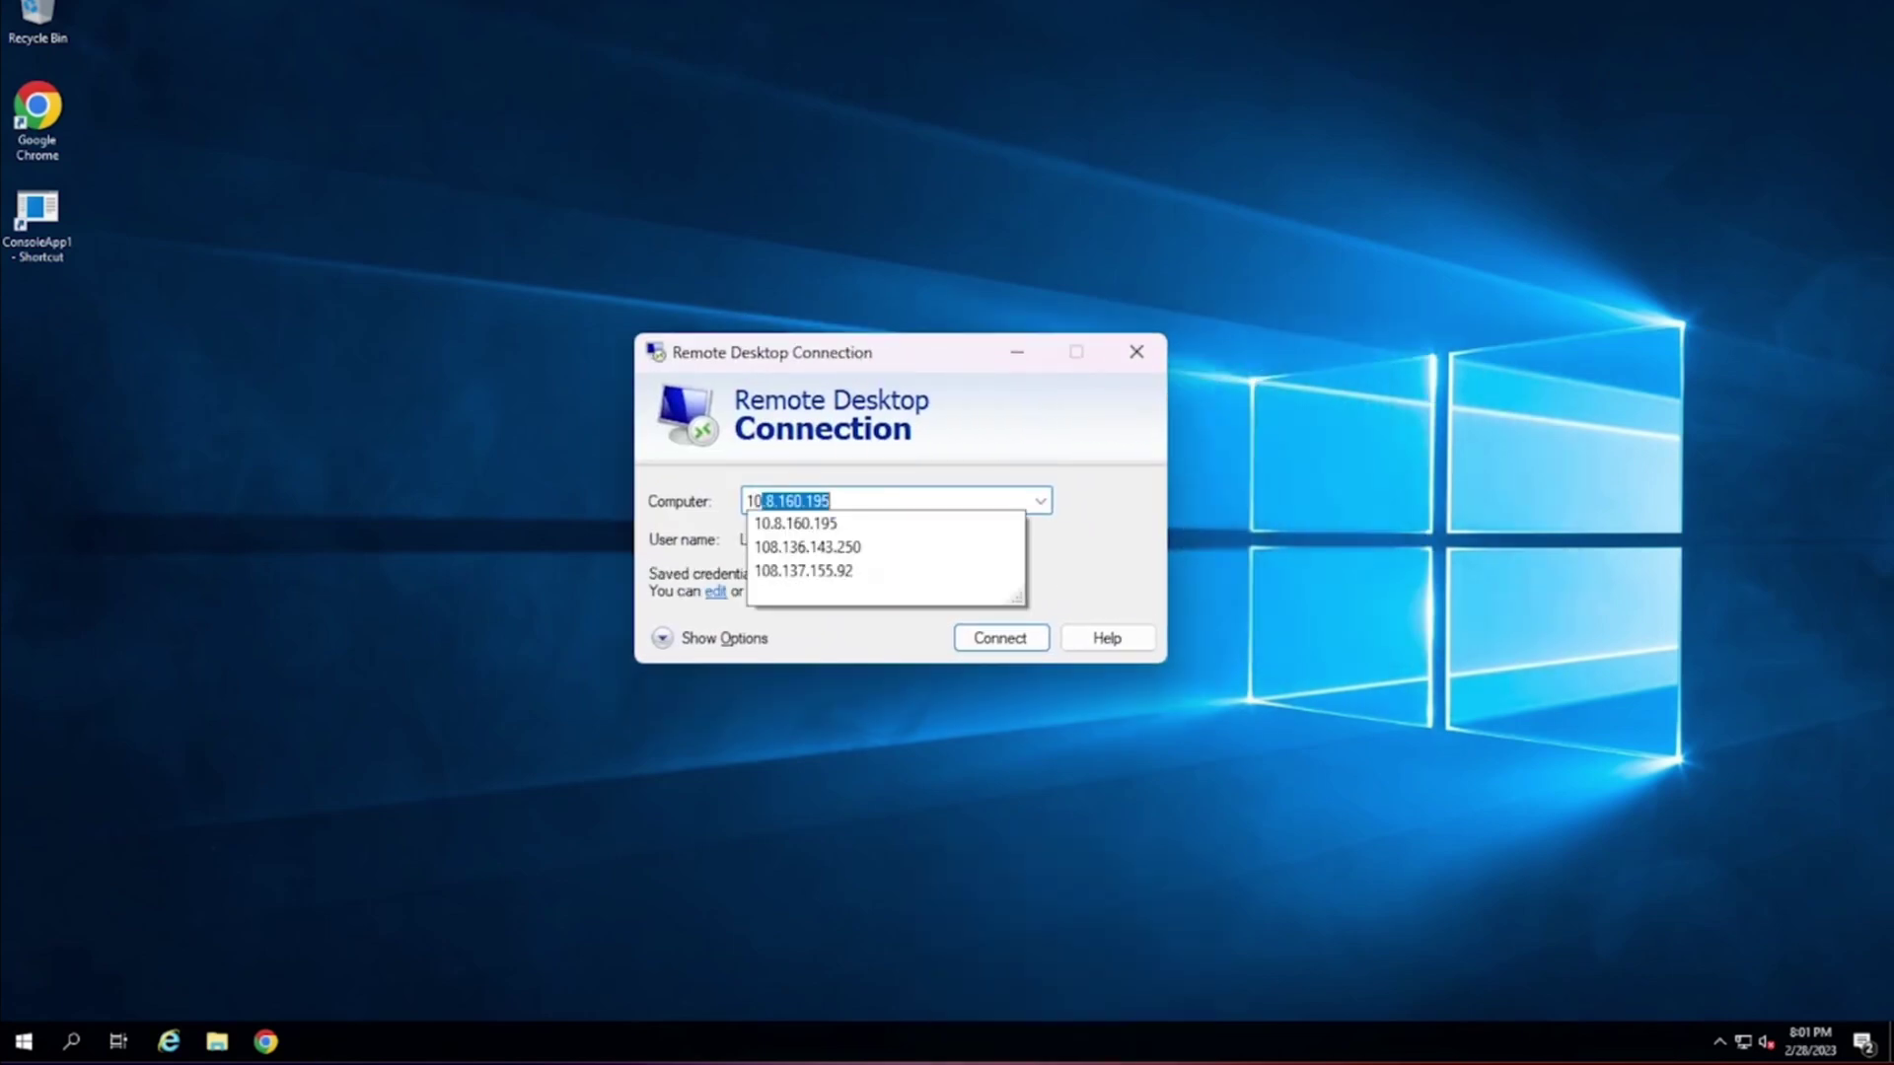
{"action": "key", "text": "Return"}
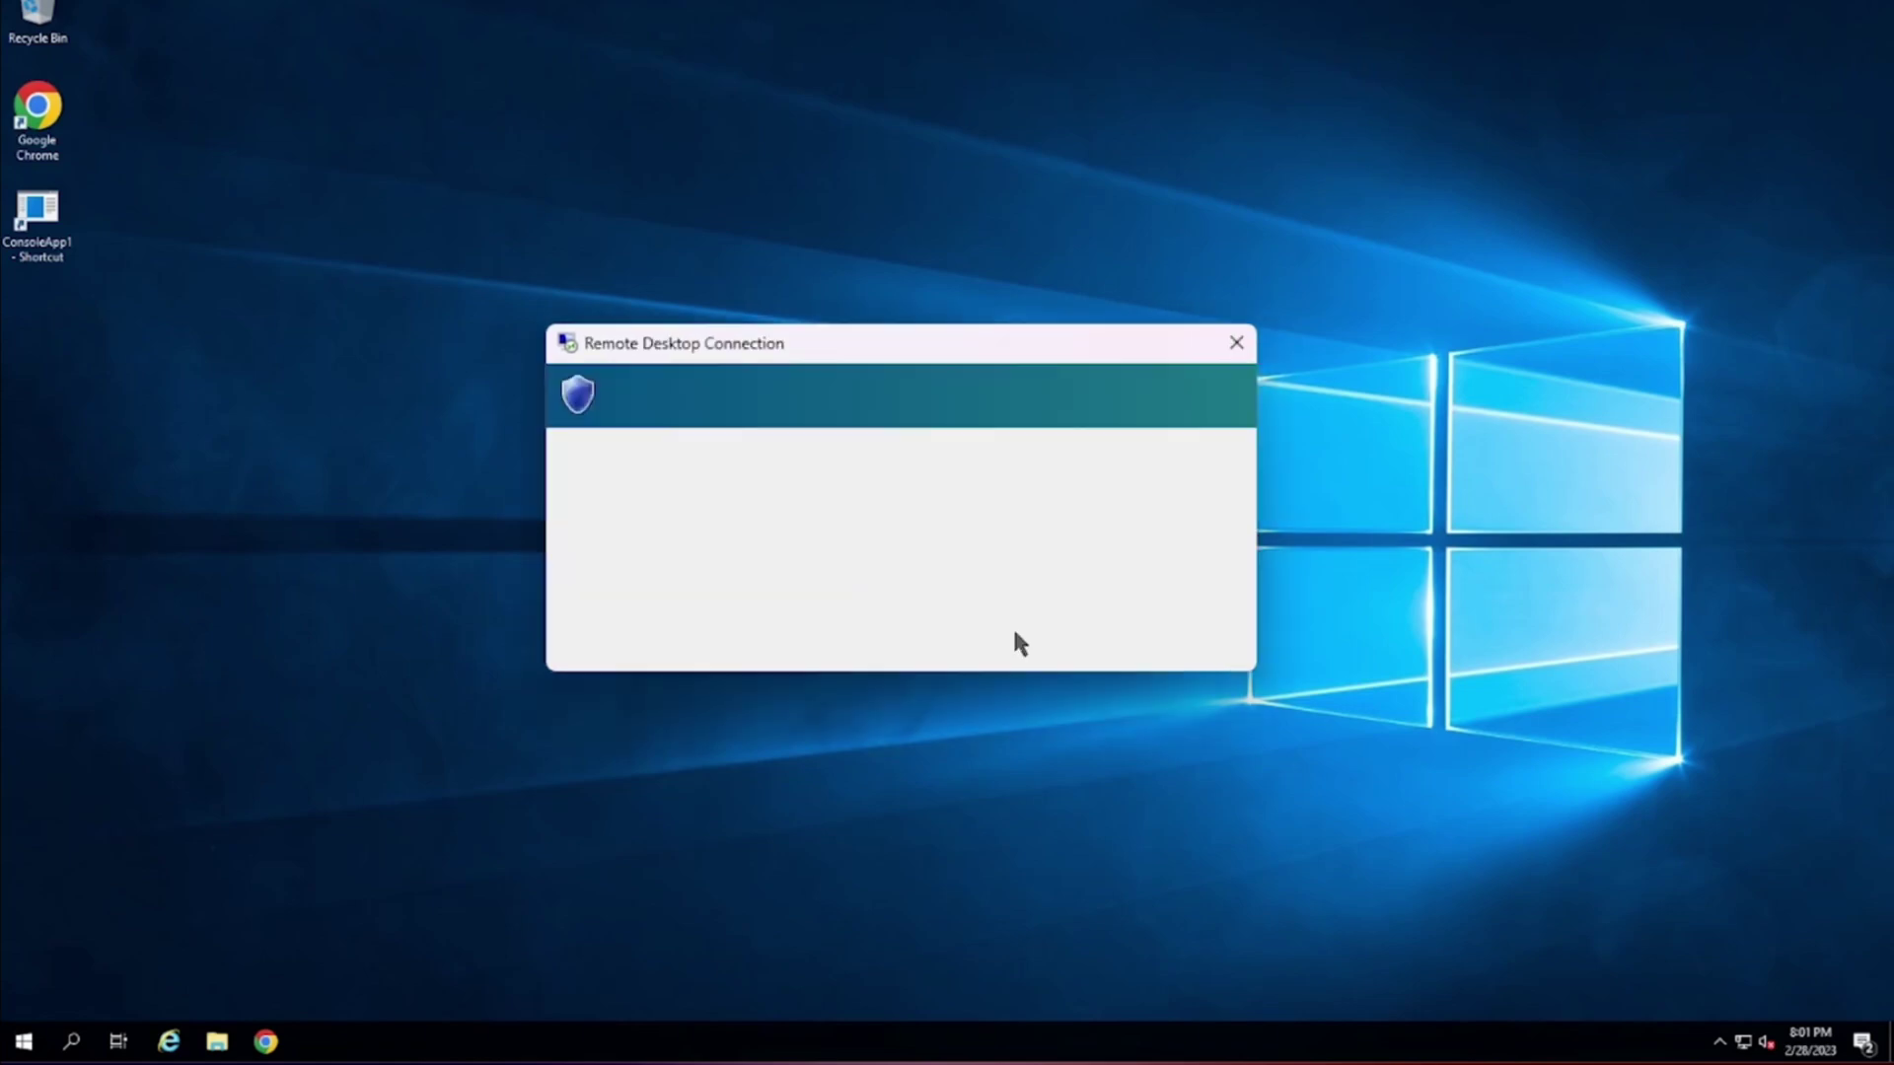
{"action": "left_click", "coordinate": [1051, 651]}
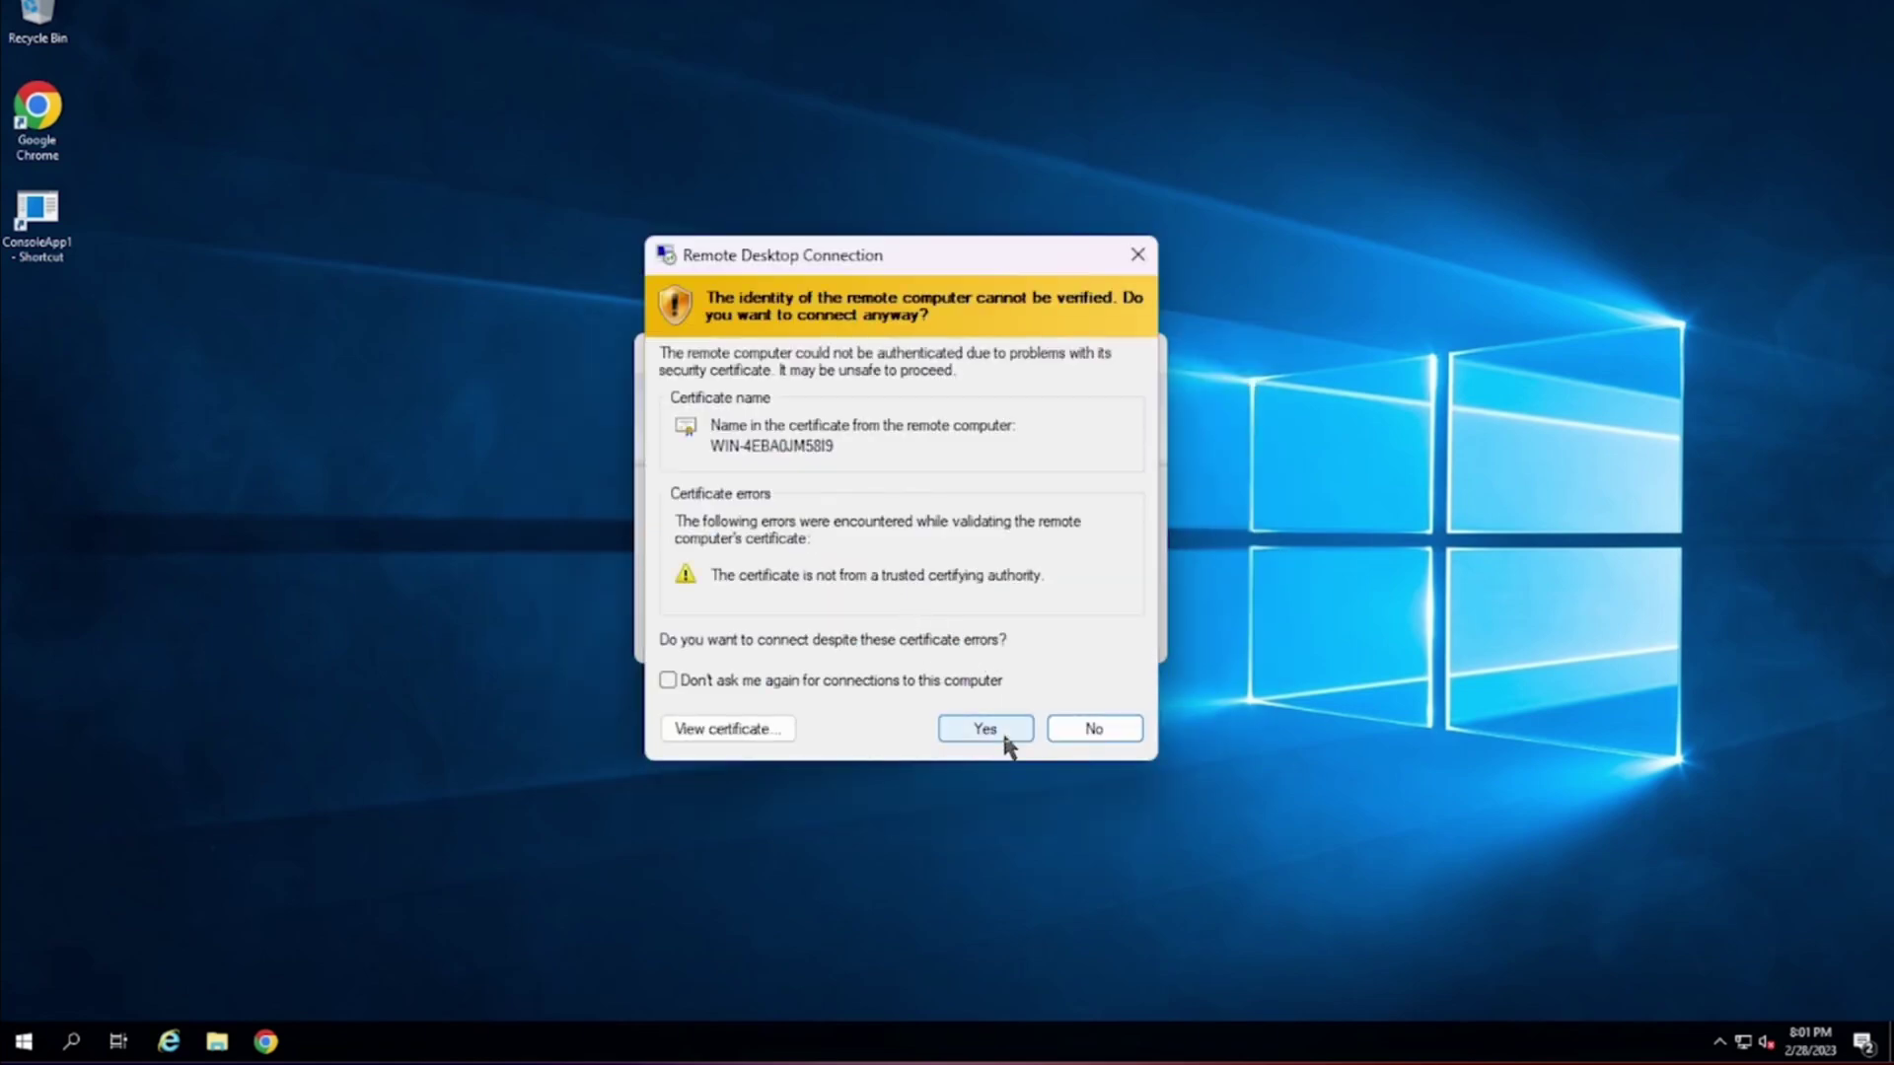
{"action": "left_click", "coordinate": [1004, 737]}
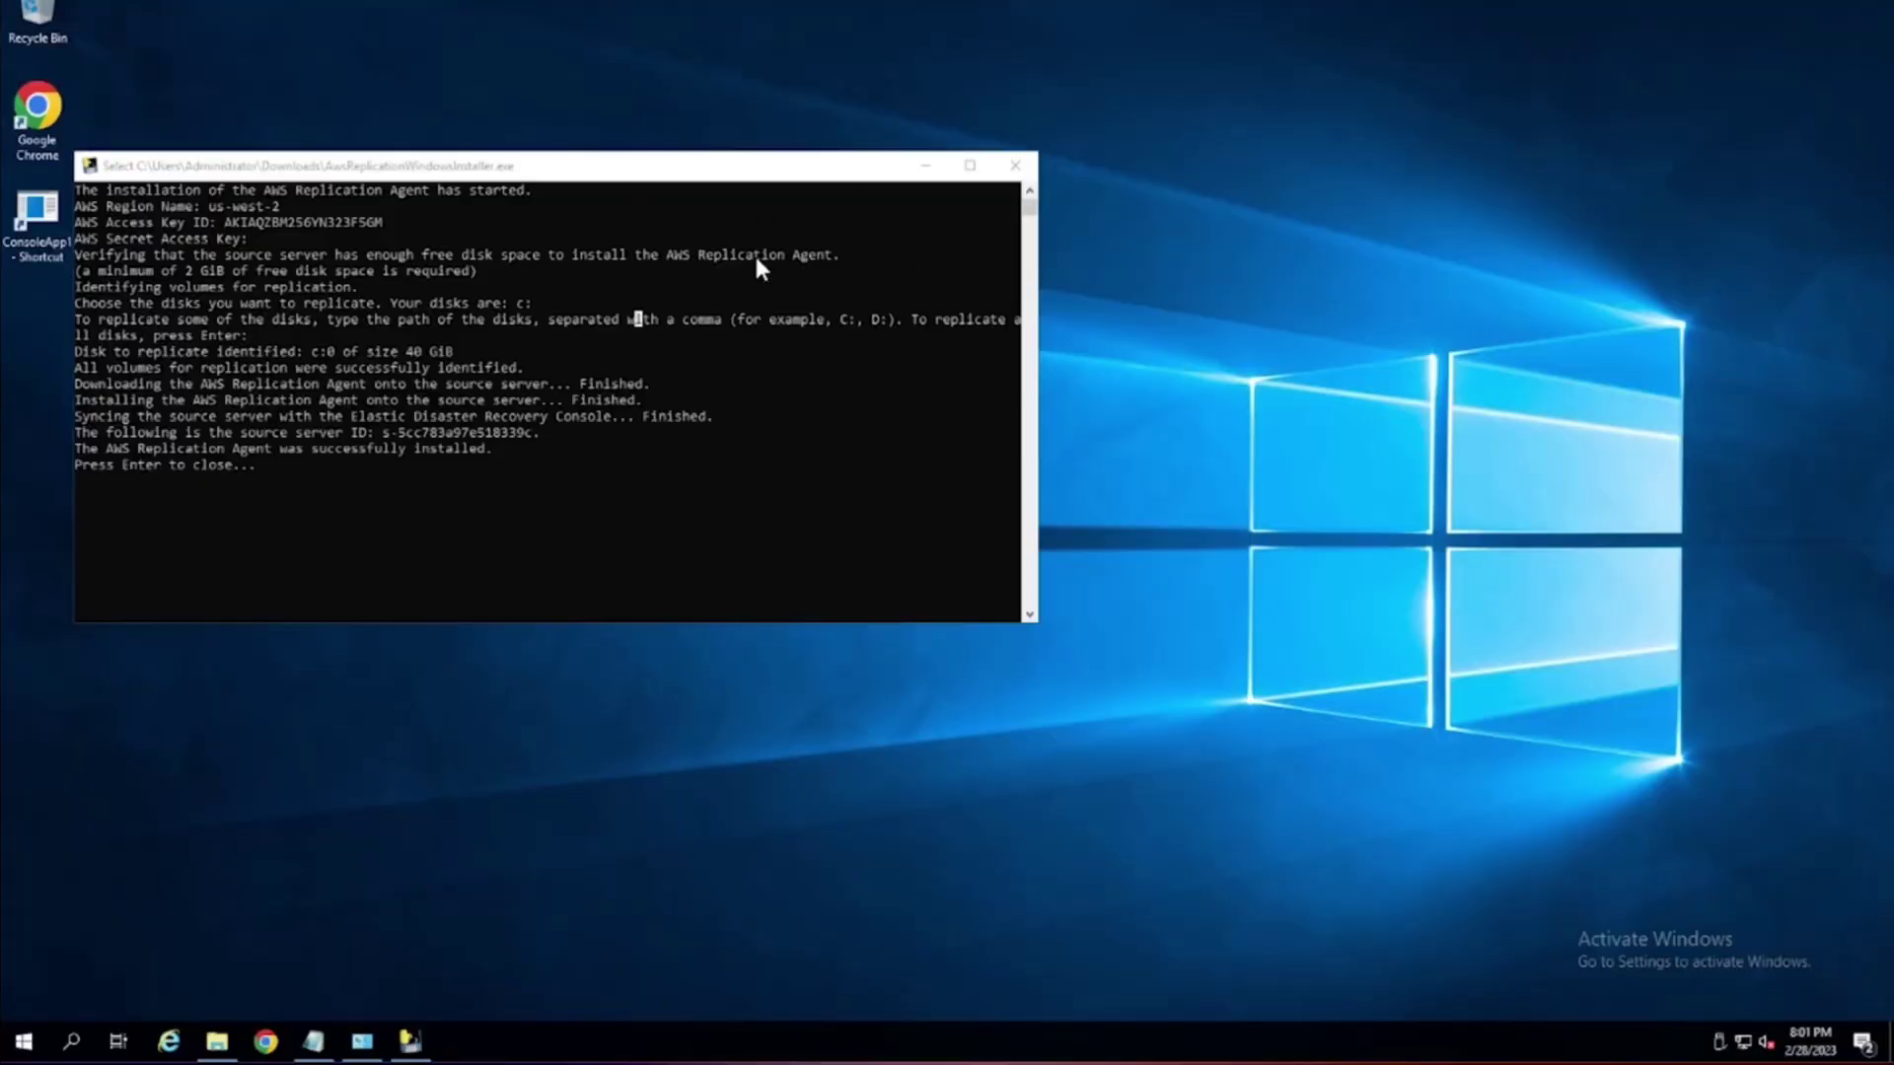
{"action": "left_click", "coordinate": [927, 168]}
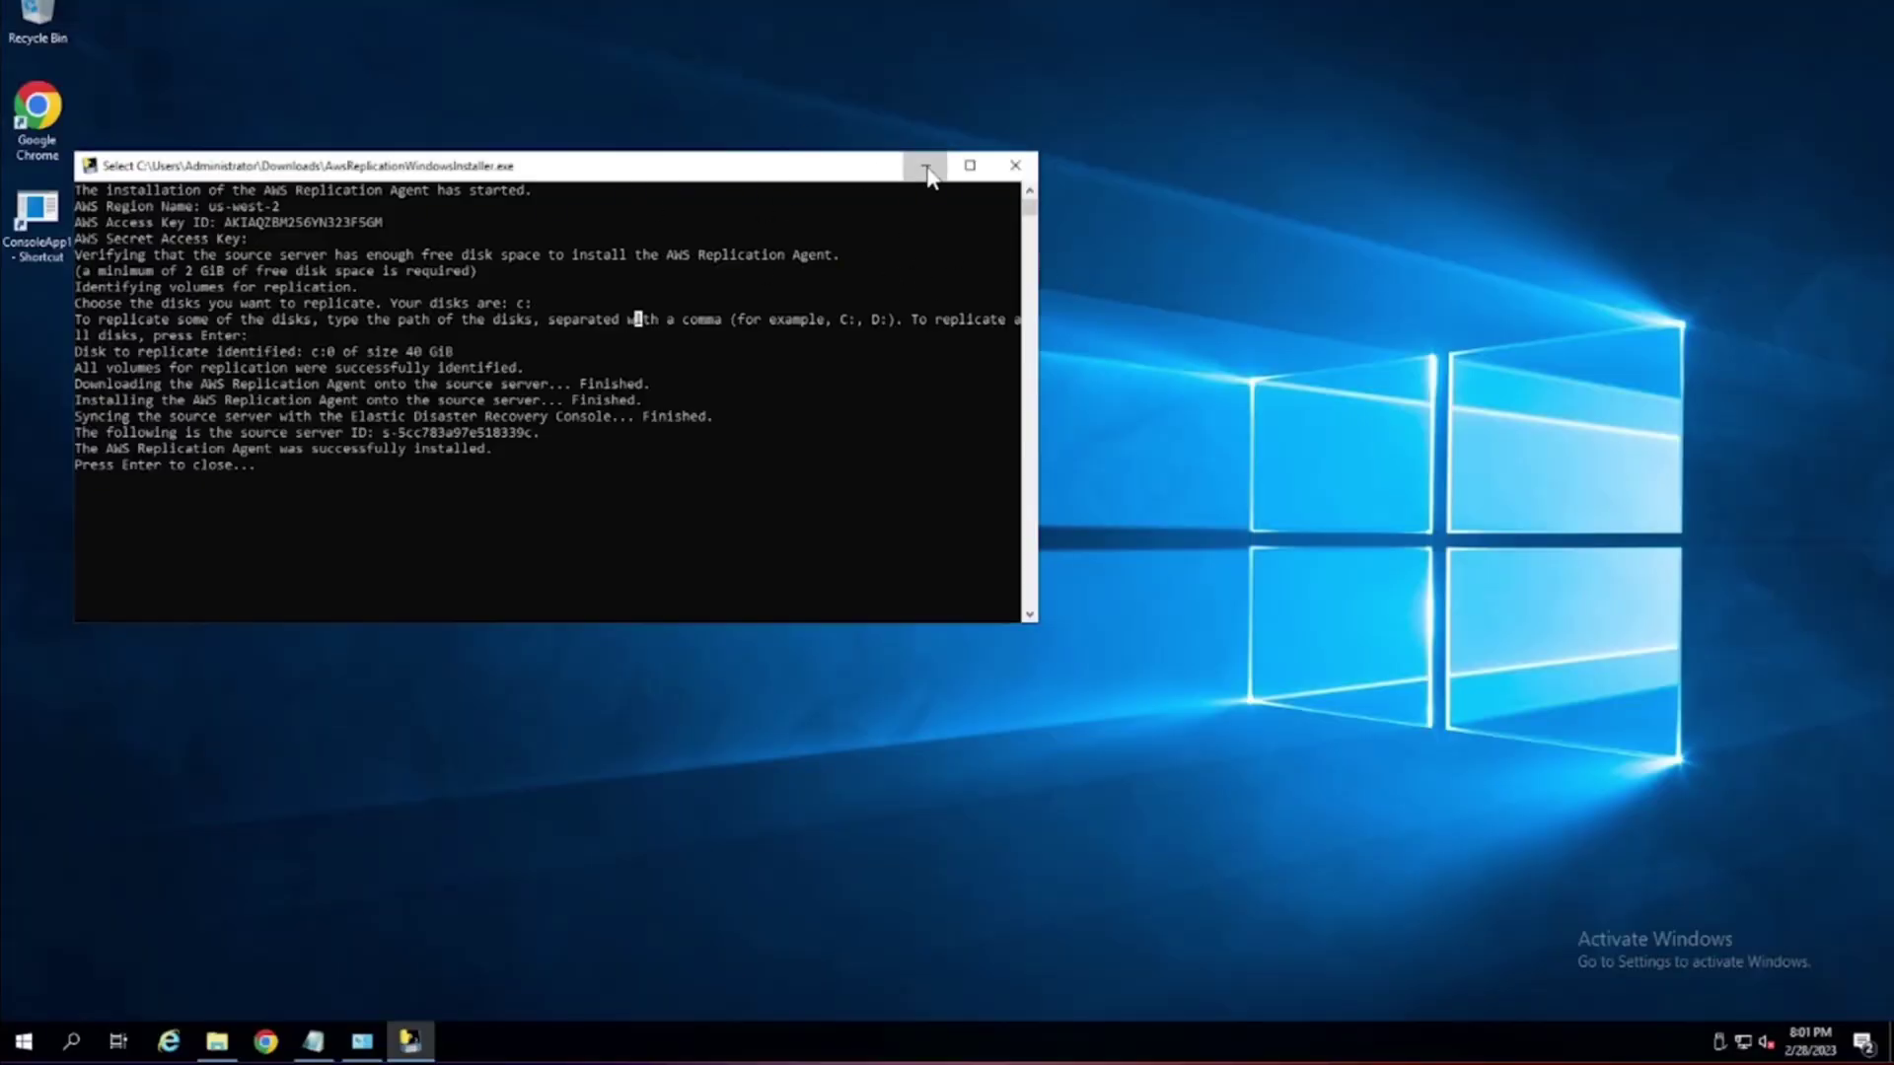
Launch ConsoleApp1, browse the Downloads files, and disconnect the 10.8.160.195 session.
{"action": "double_click", "coordinate": [57, 221]}
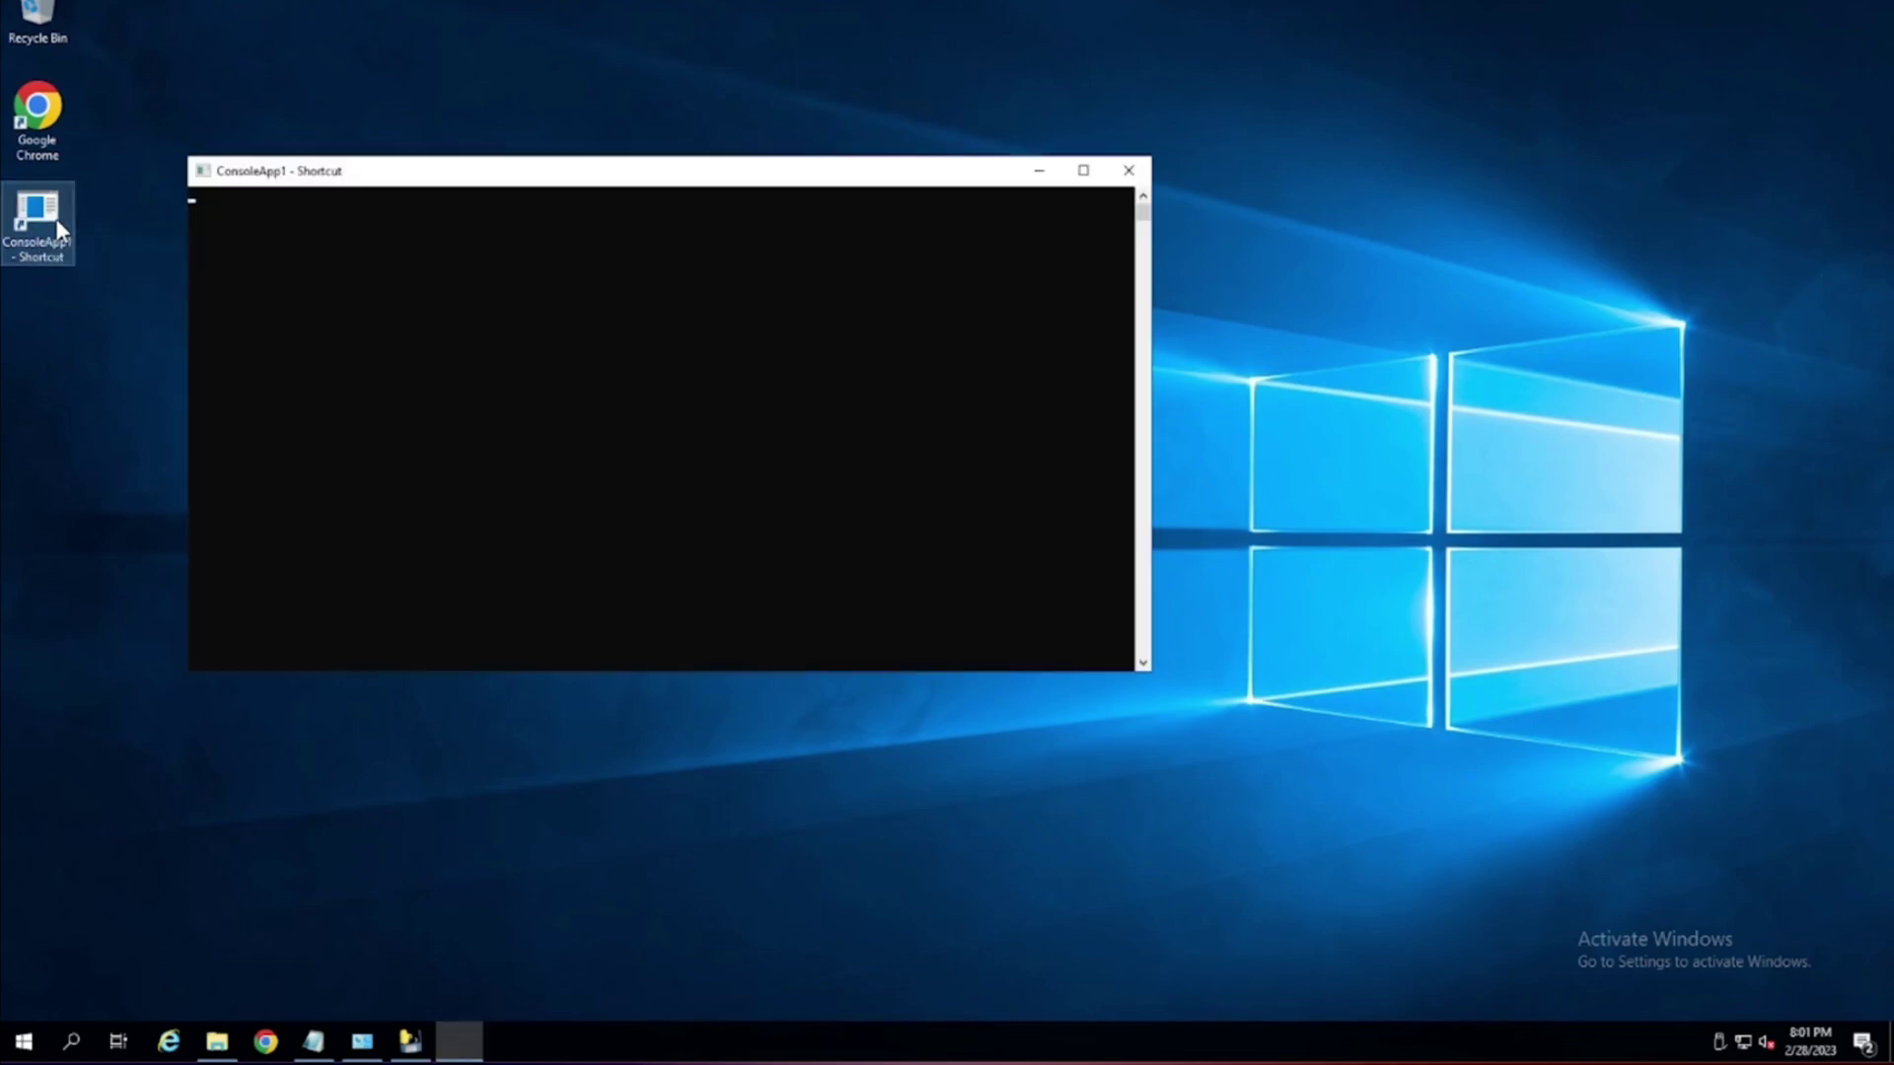
{"action": "left_click_drag", "start_coordinate": [409, 182], "coordinate": [723, 158]}
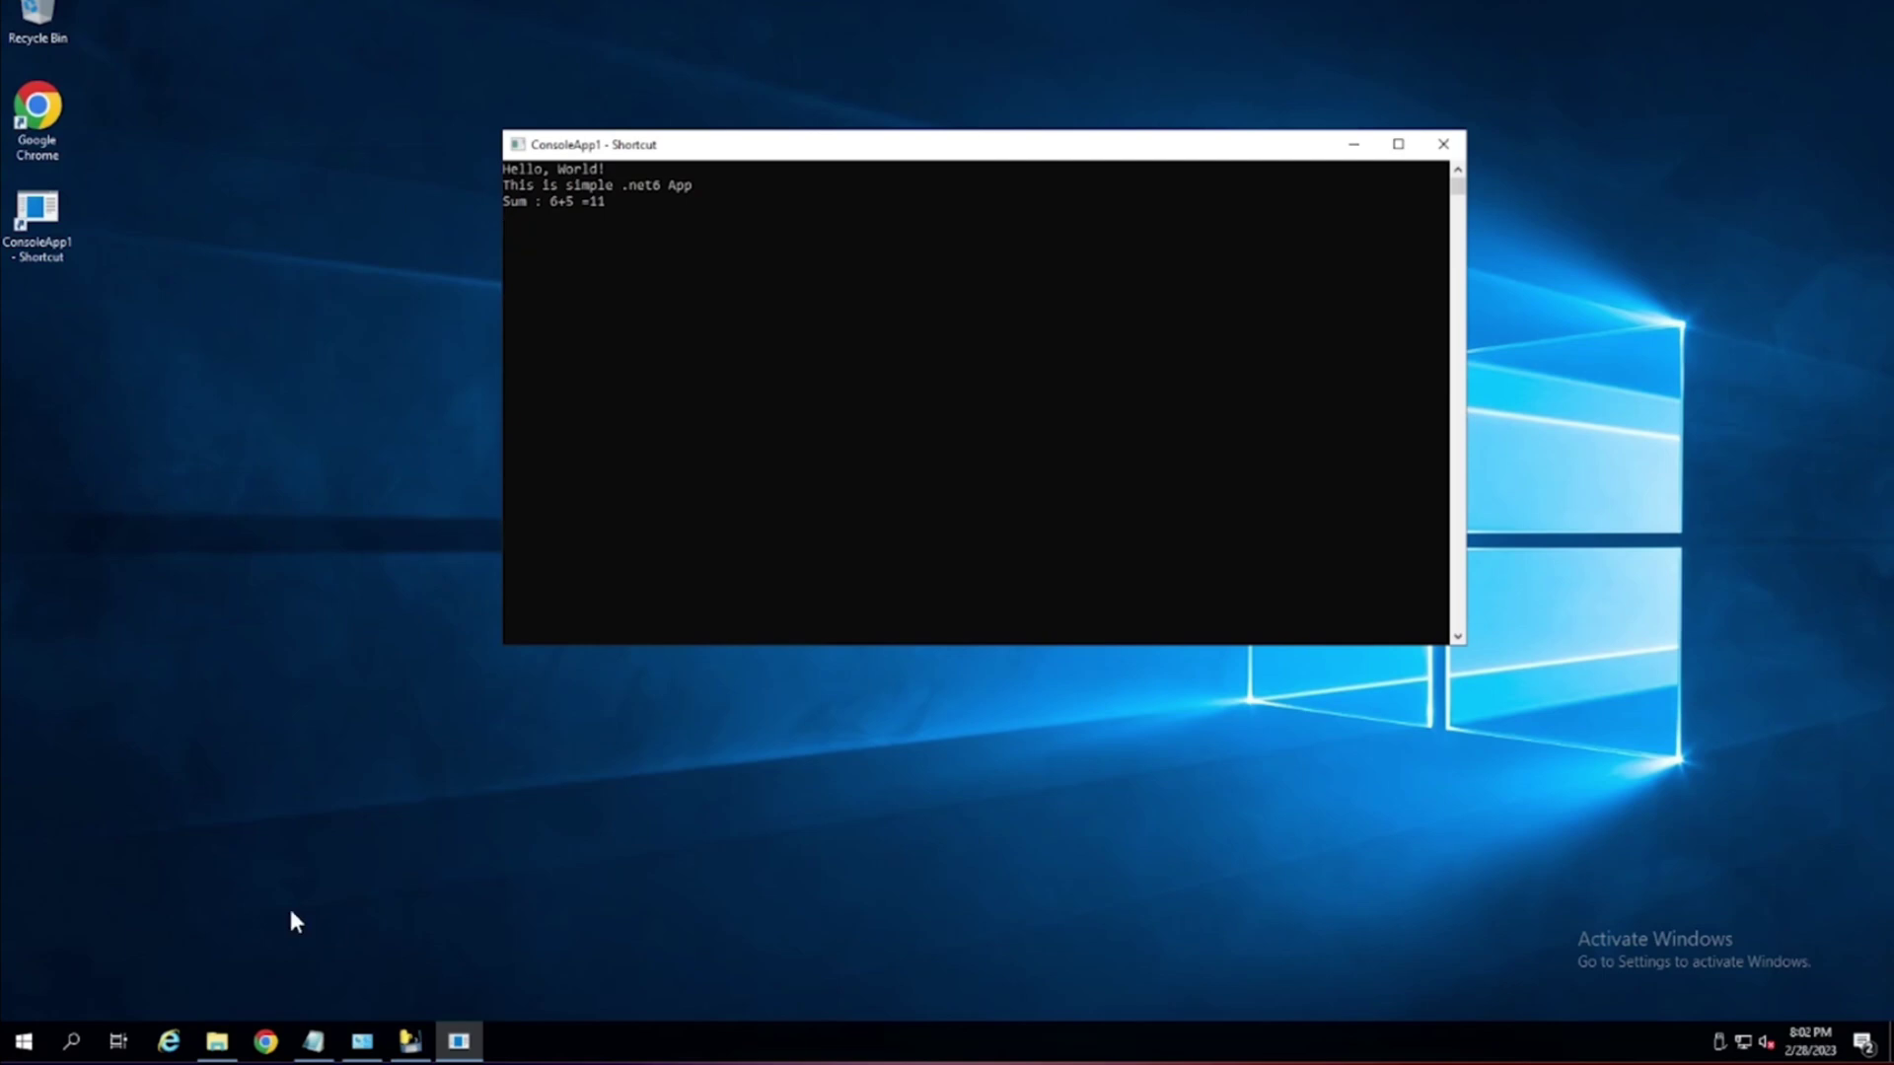
{"action": "left_click", "coordinate": [217, 1042]}
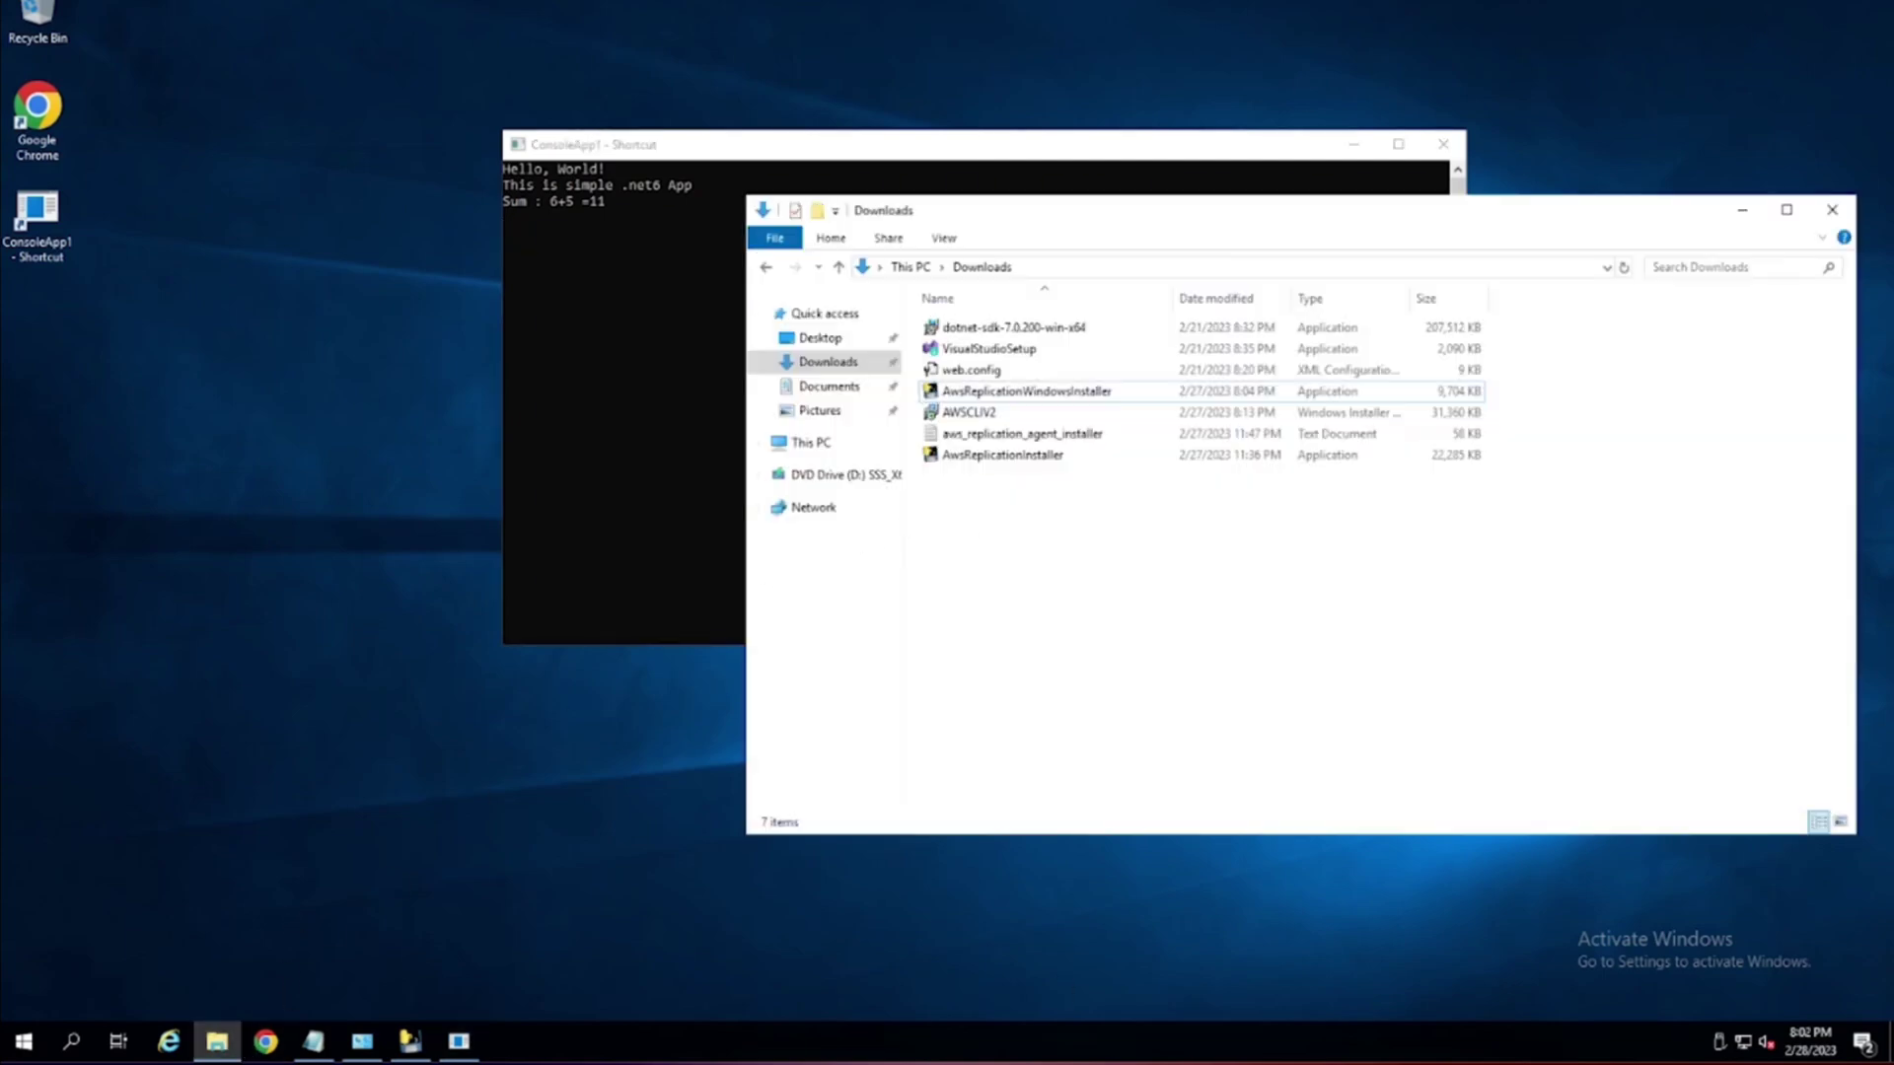
{"action": "left_click_drag", "start_coordinate": [1215, 574], "coordinate": [994, 314]}
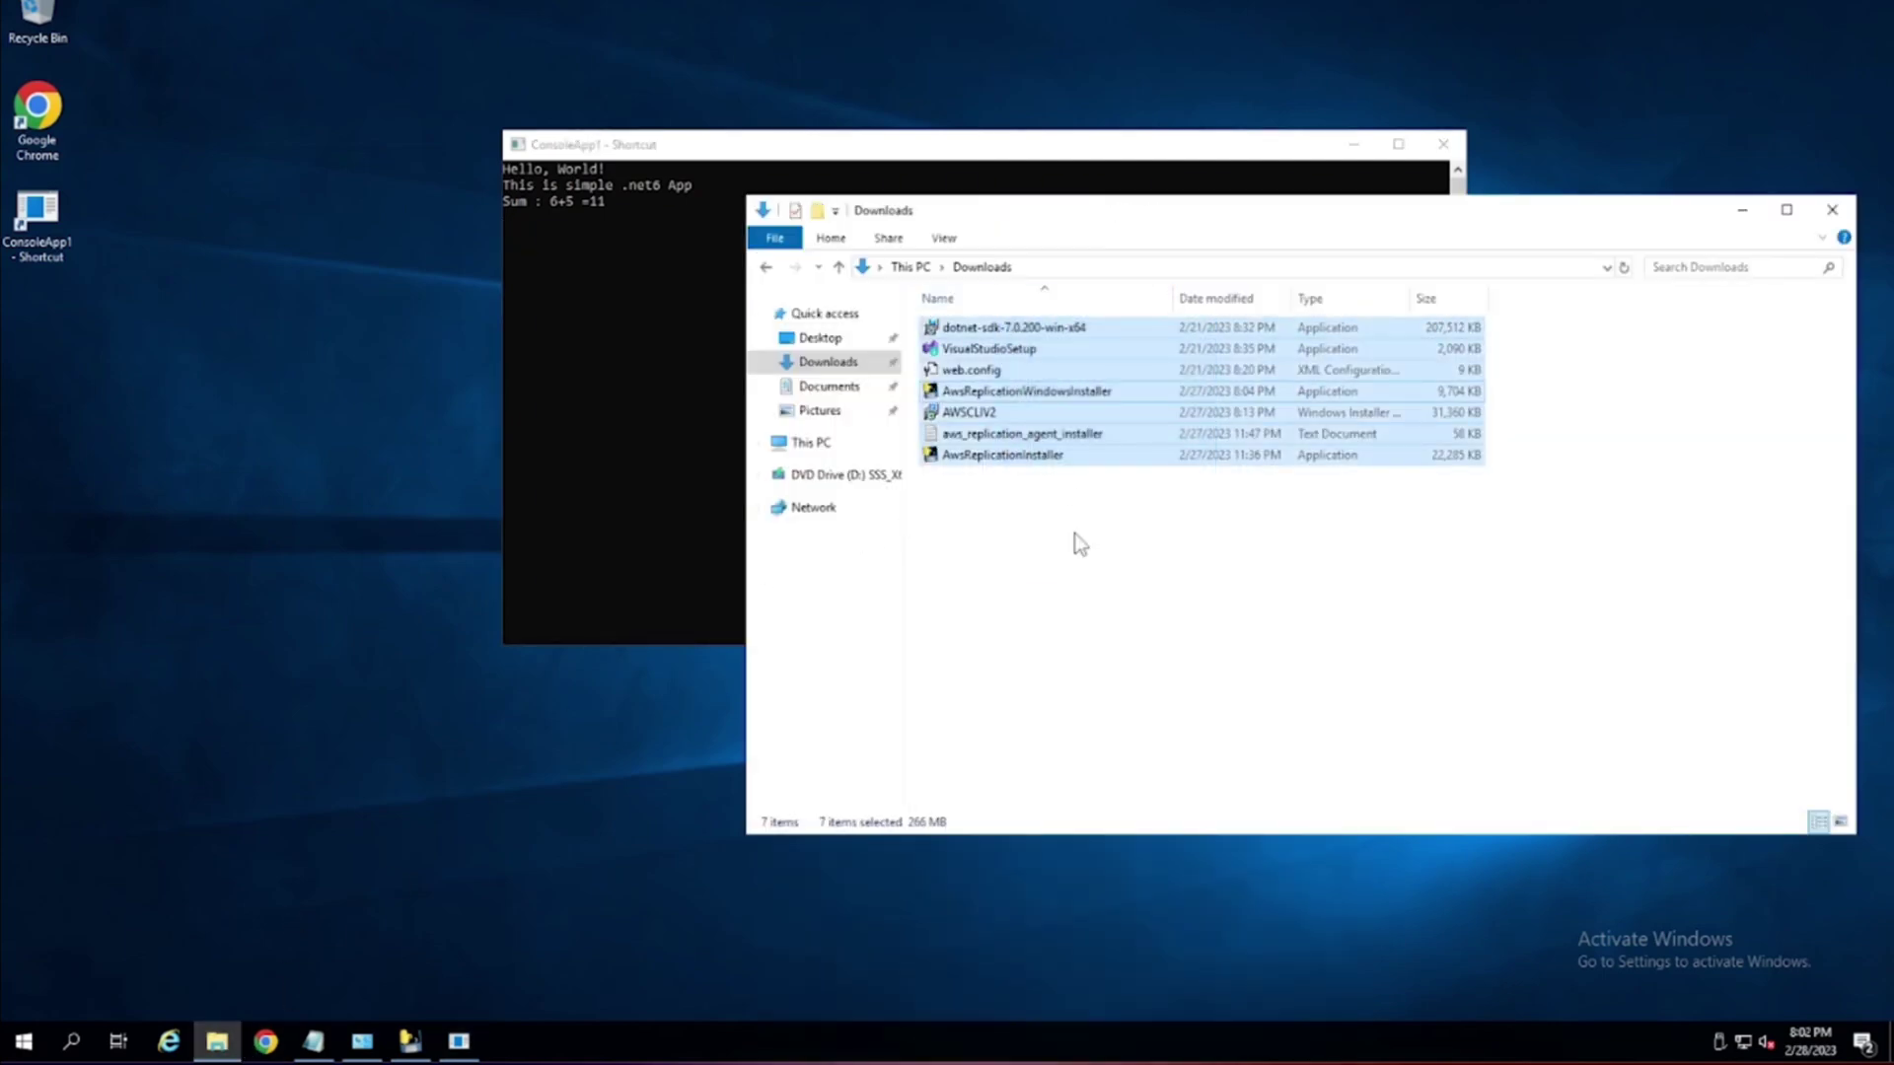
{"action": "left_click", "coordinate": [1091, 635]}
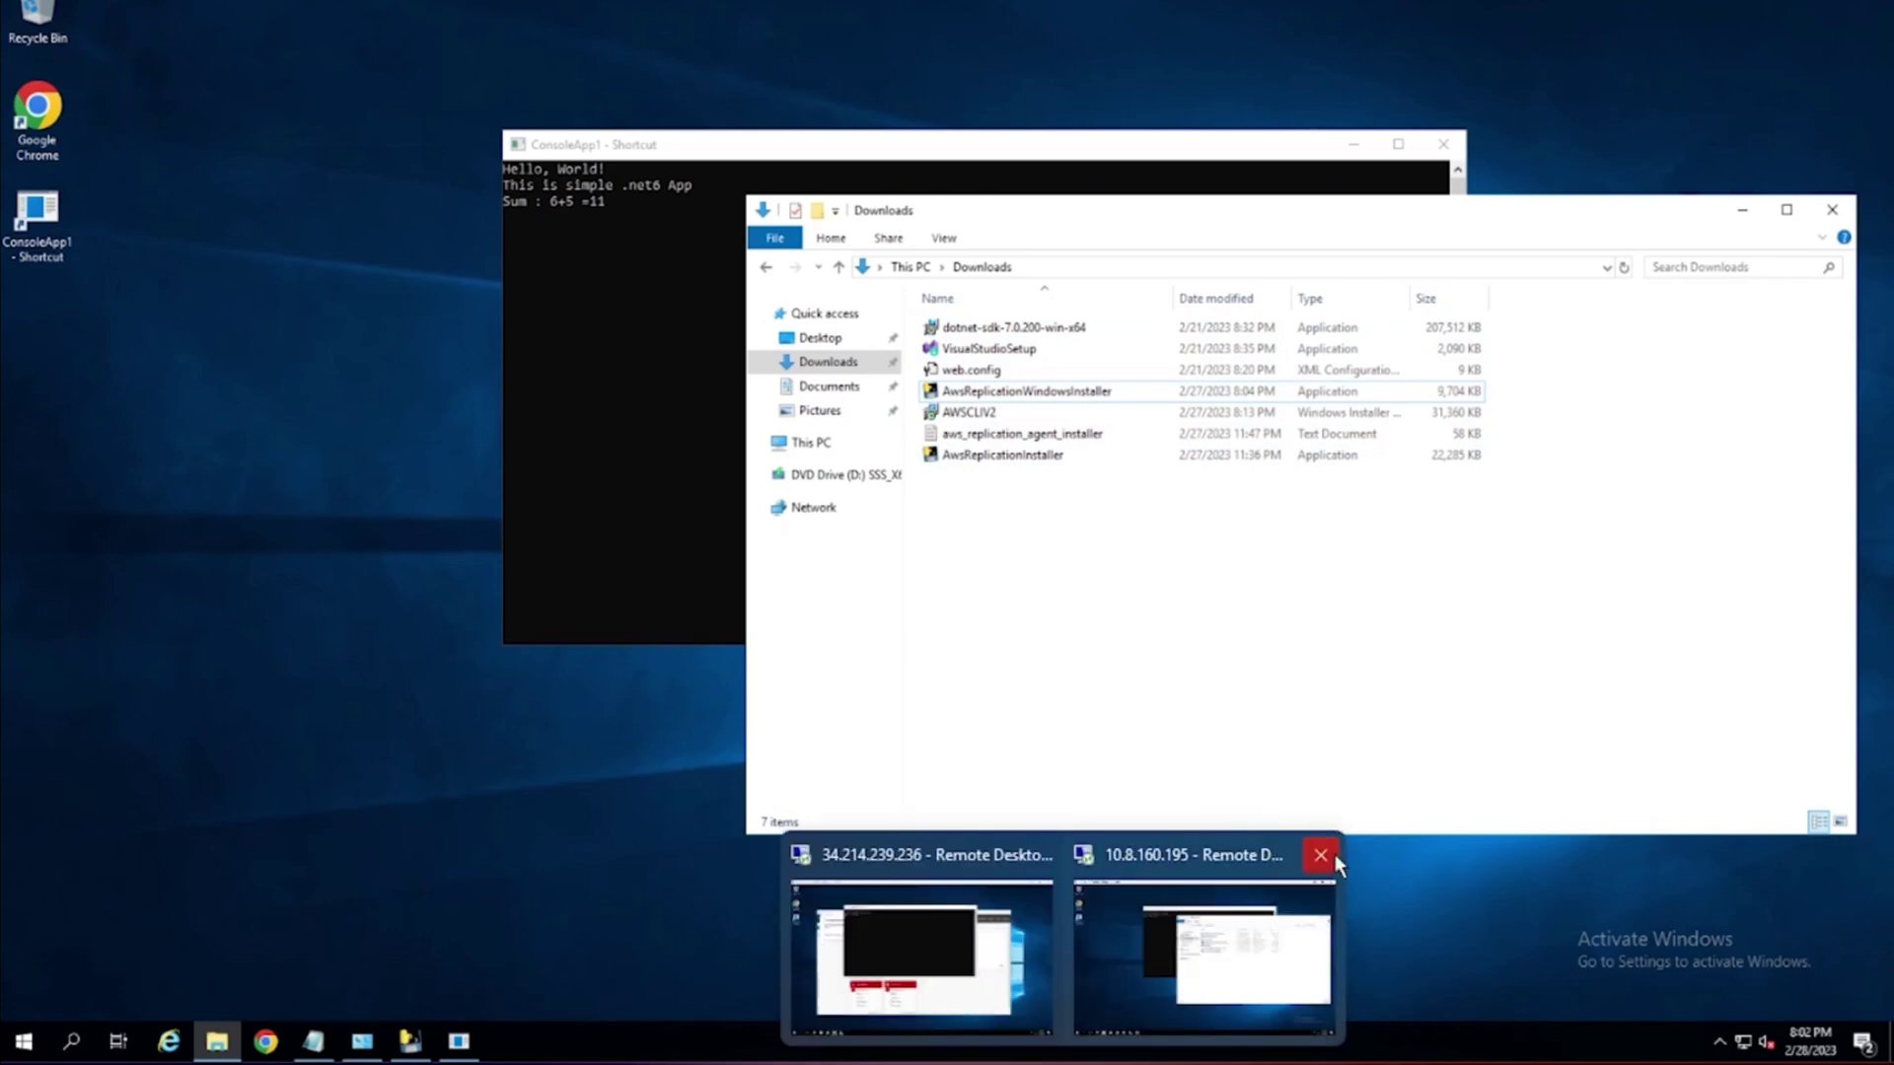
{"action": "left_click", "coordinate": [1320, 855]}
{"action": "left_click", "coordinate": [1033, 537]}
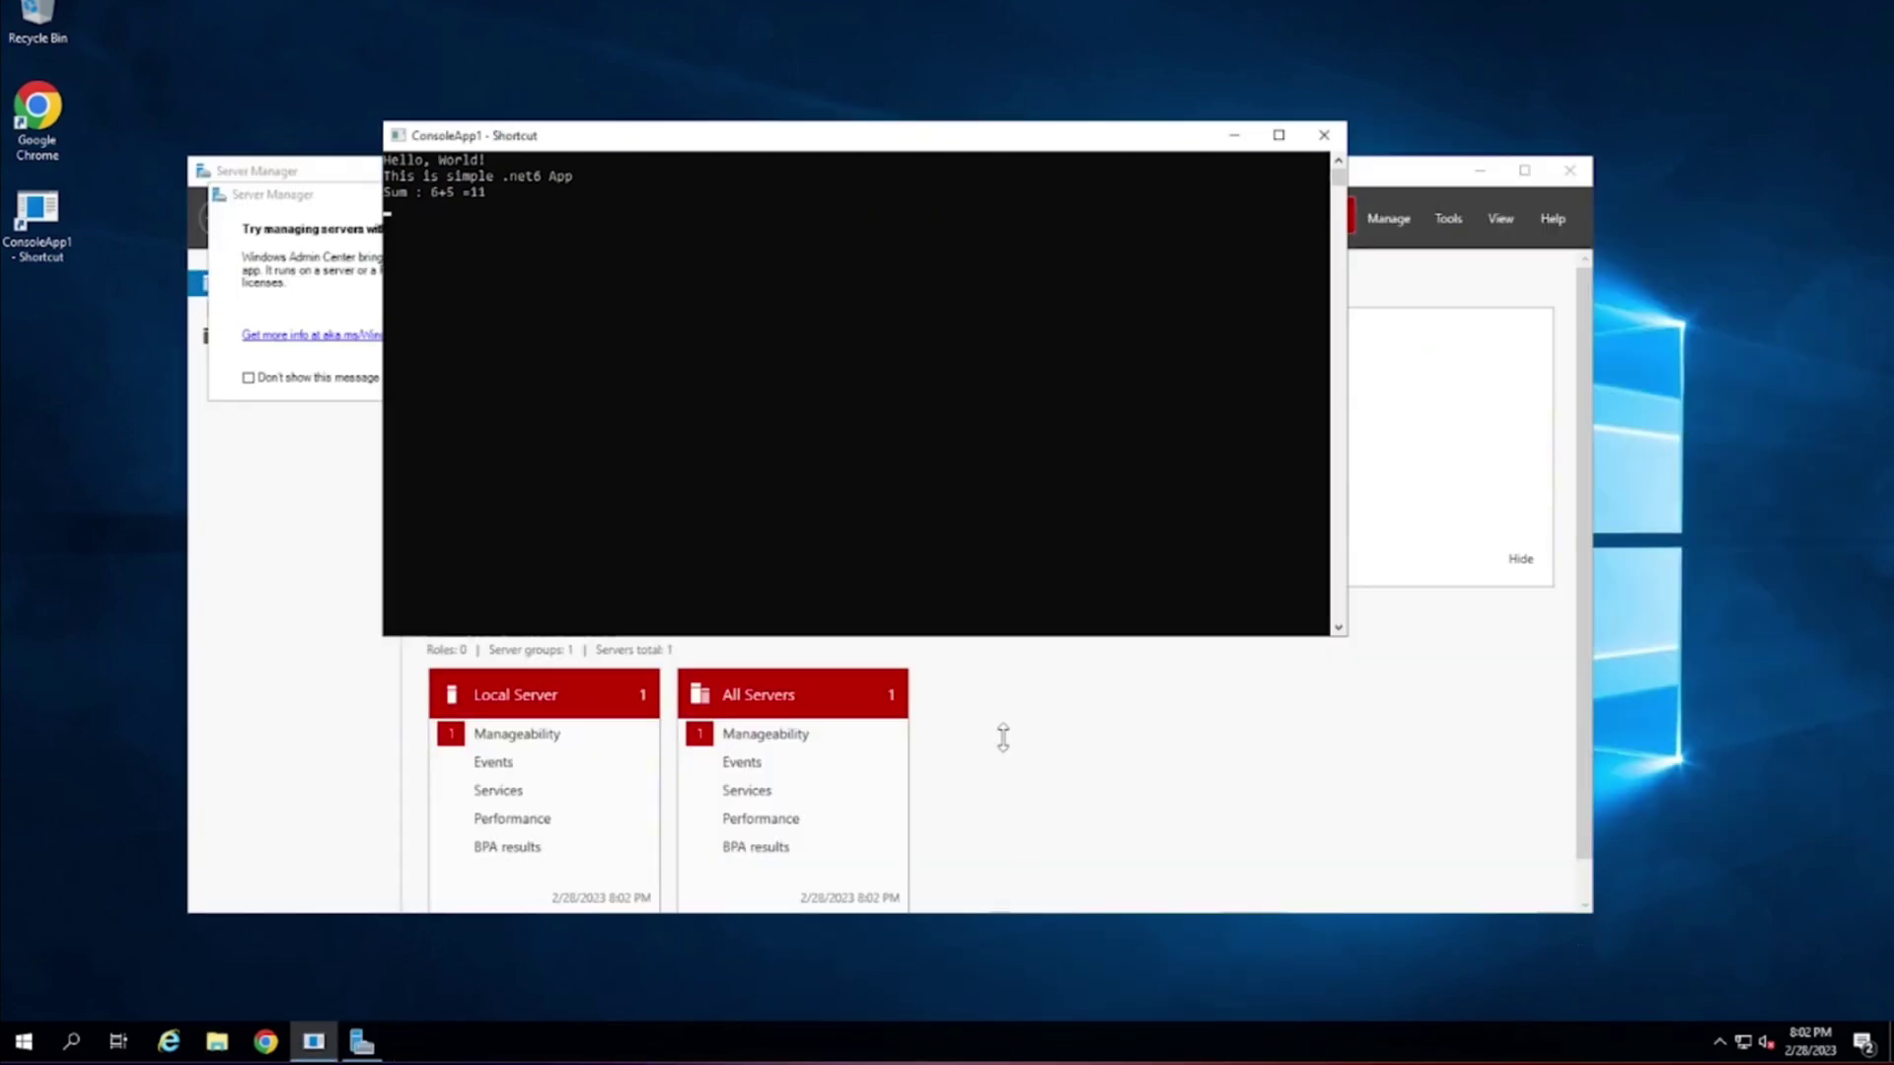
End ConsoleApp1 and rerun it on the recovered server, showing Hello, World! and Sum : 6+5 =11.
{"action": "left_click", "coordinate": [217, 1042]}
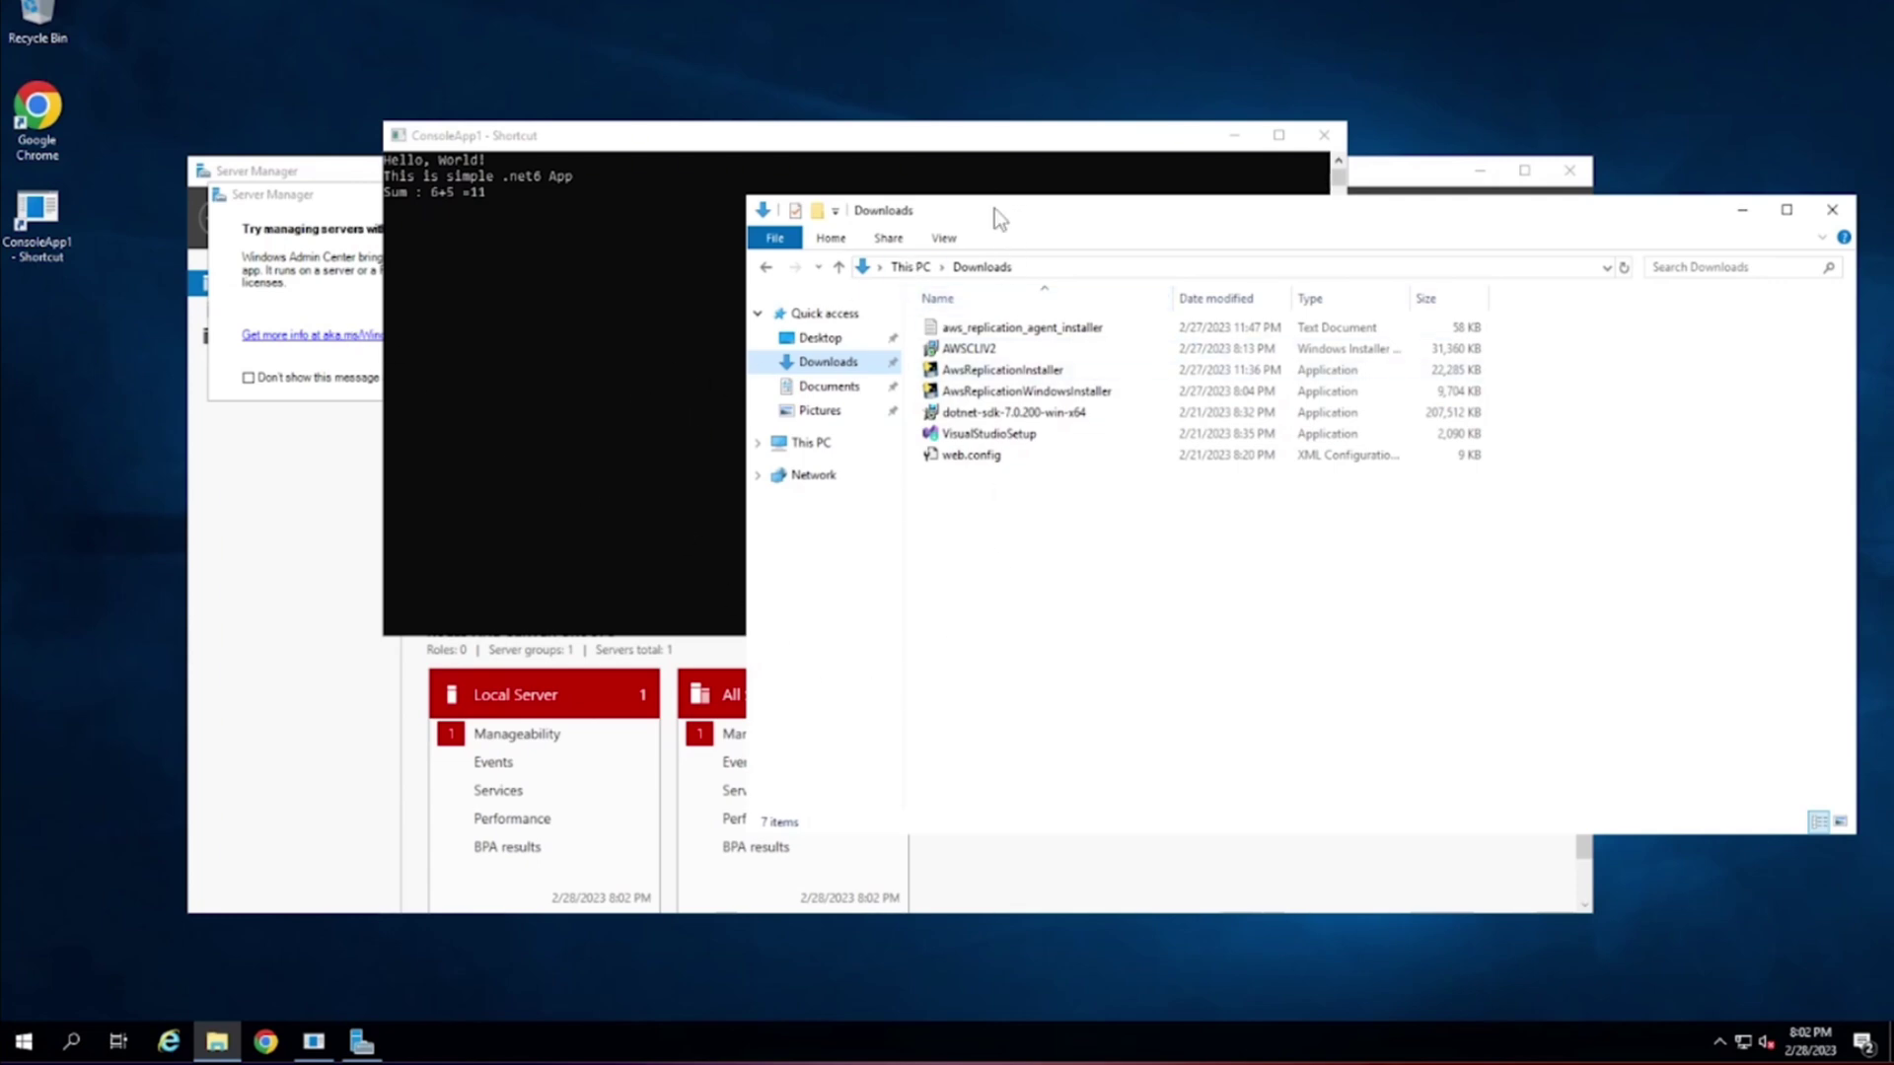
{"action": "left_click_drag", "start_coordinate": [994, 209], "coordinate": [497, 329]}
{"action": "left_click", "coordinate": [749, 183]}
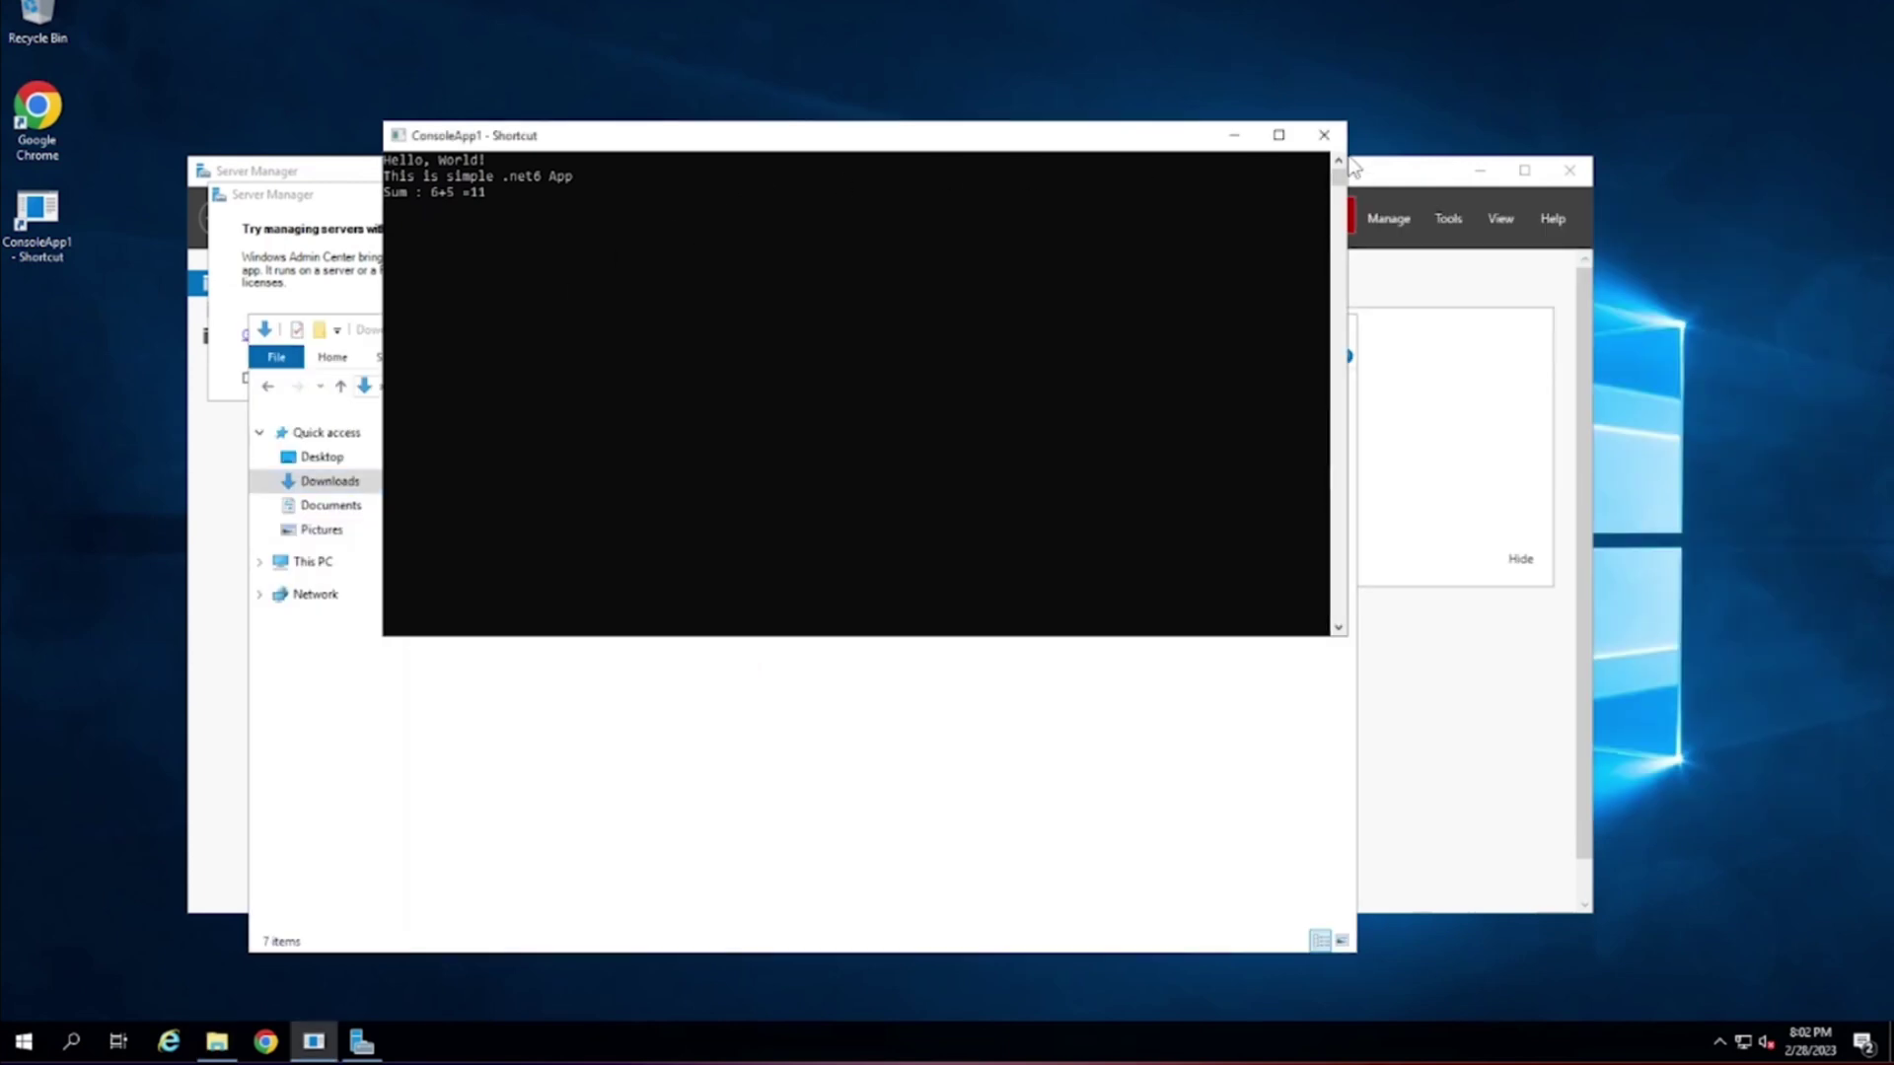
{"action": "key", "text": "Return"}
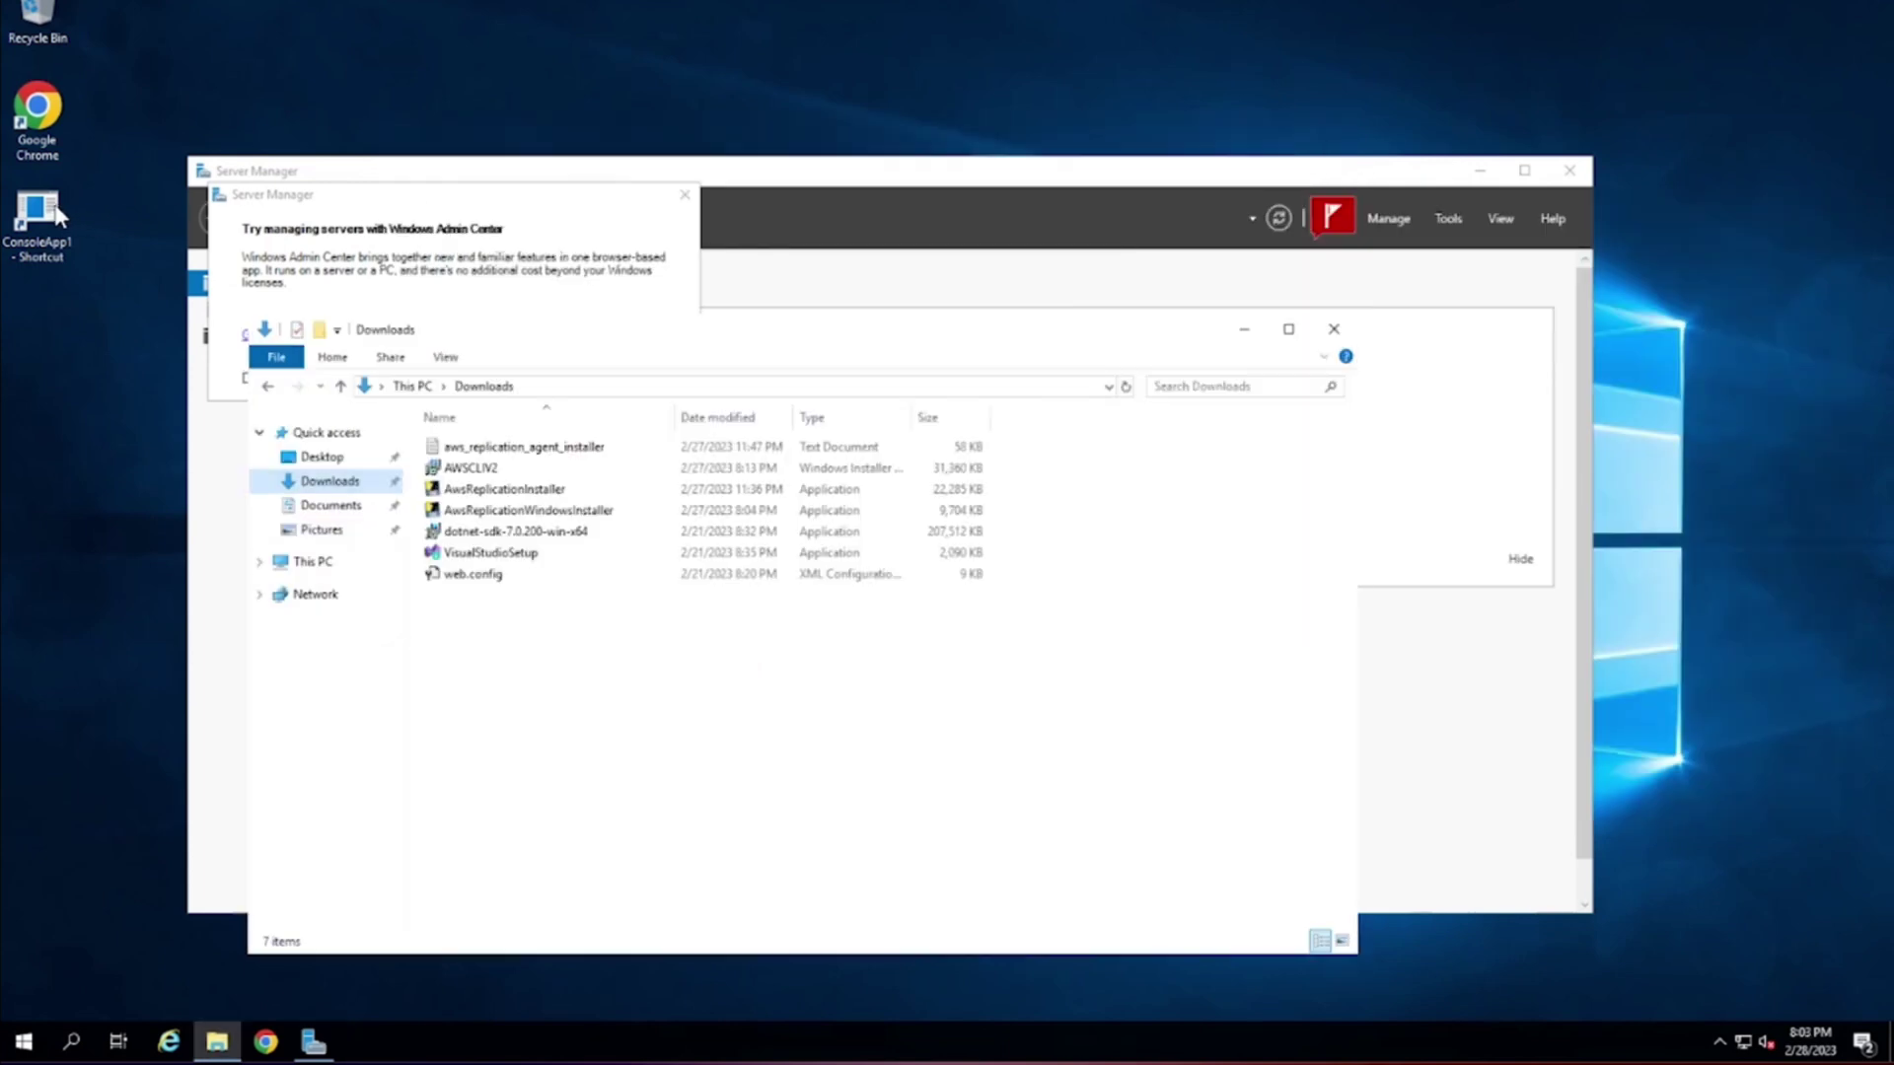
{"action": "double_click", "coordinate": [40, 222]}
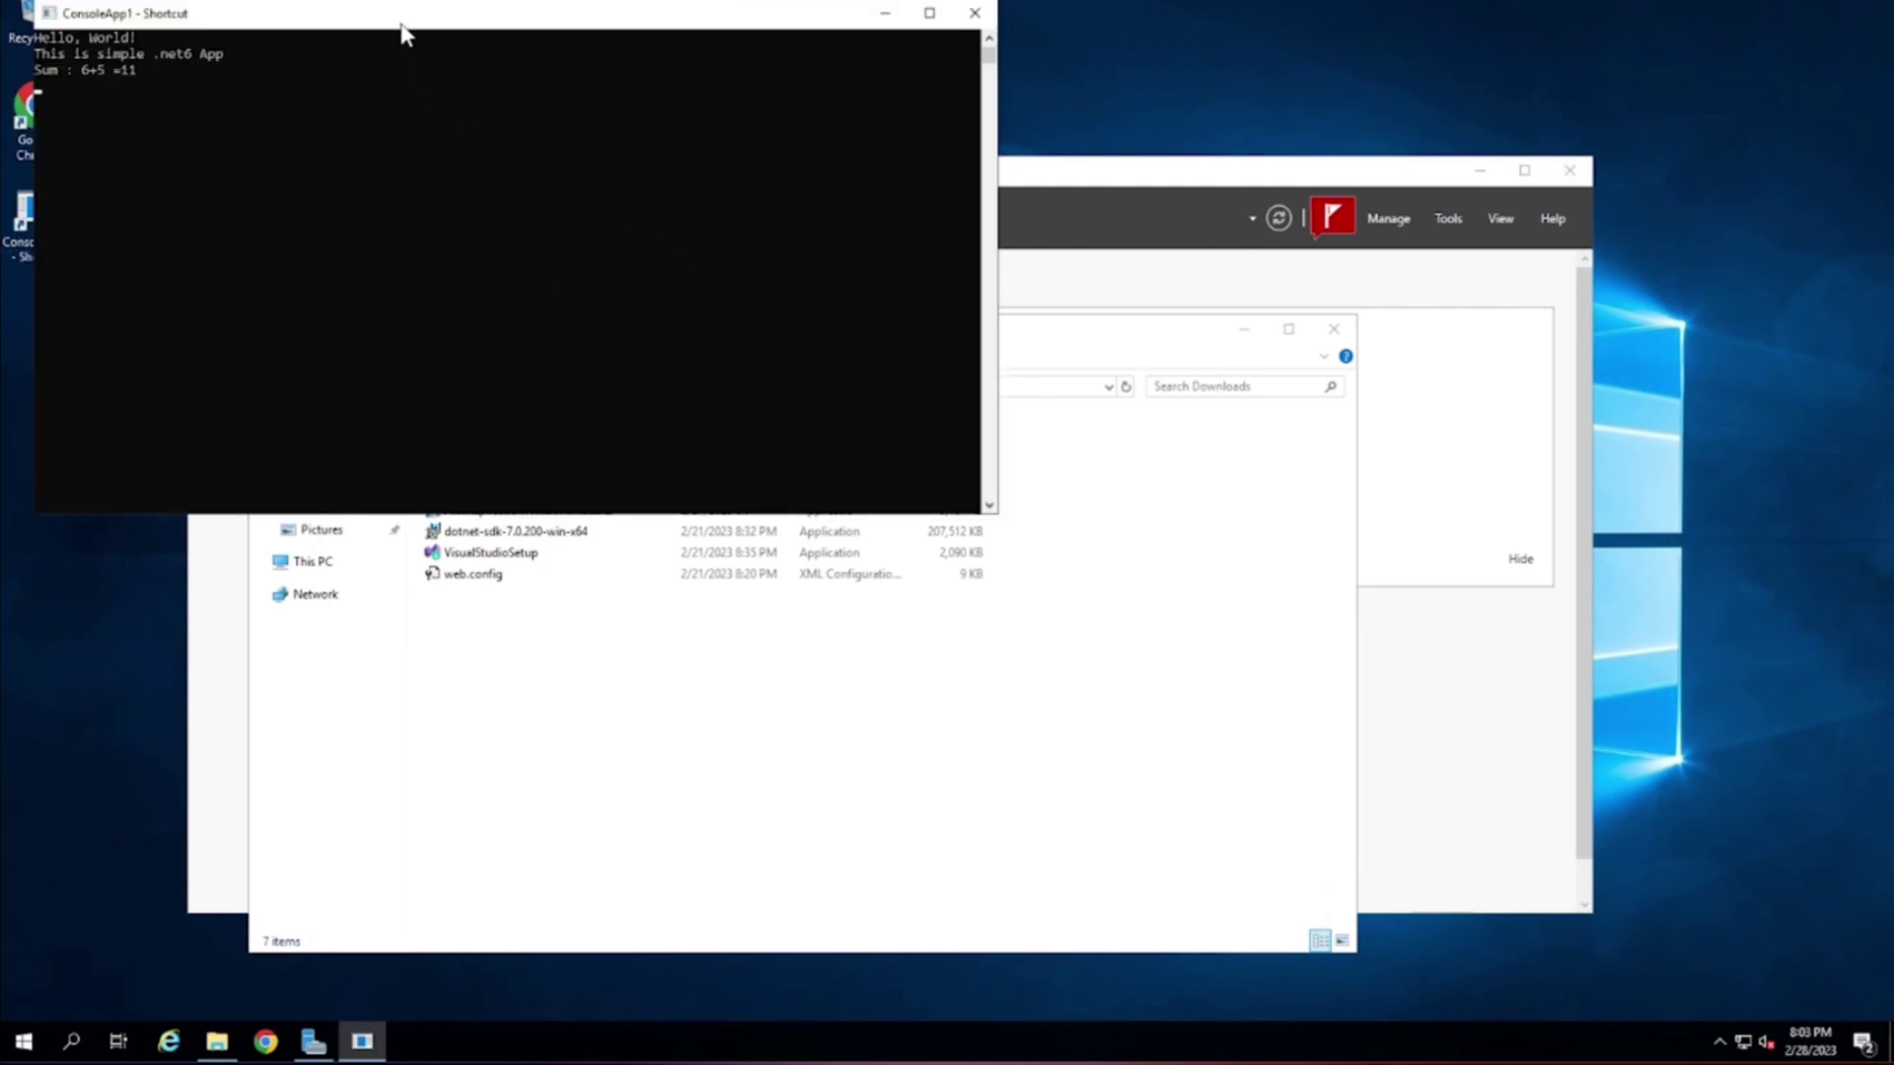
{"action": "left_click_drag", "start_coordinate": [402, 22], "coordinate": [987, 180]}
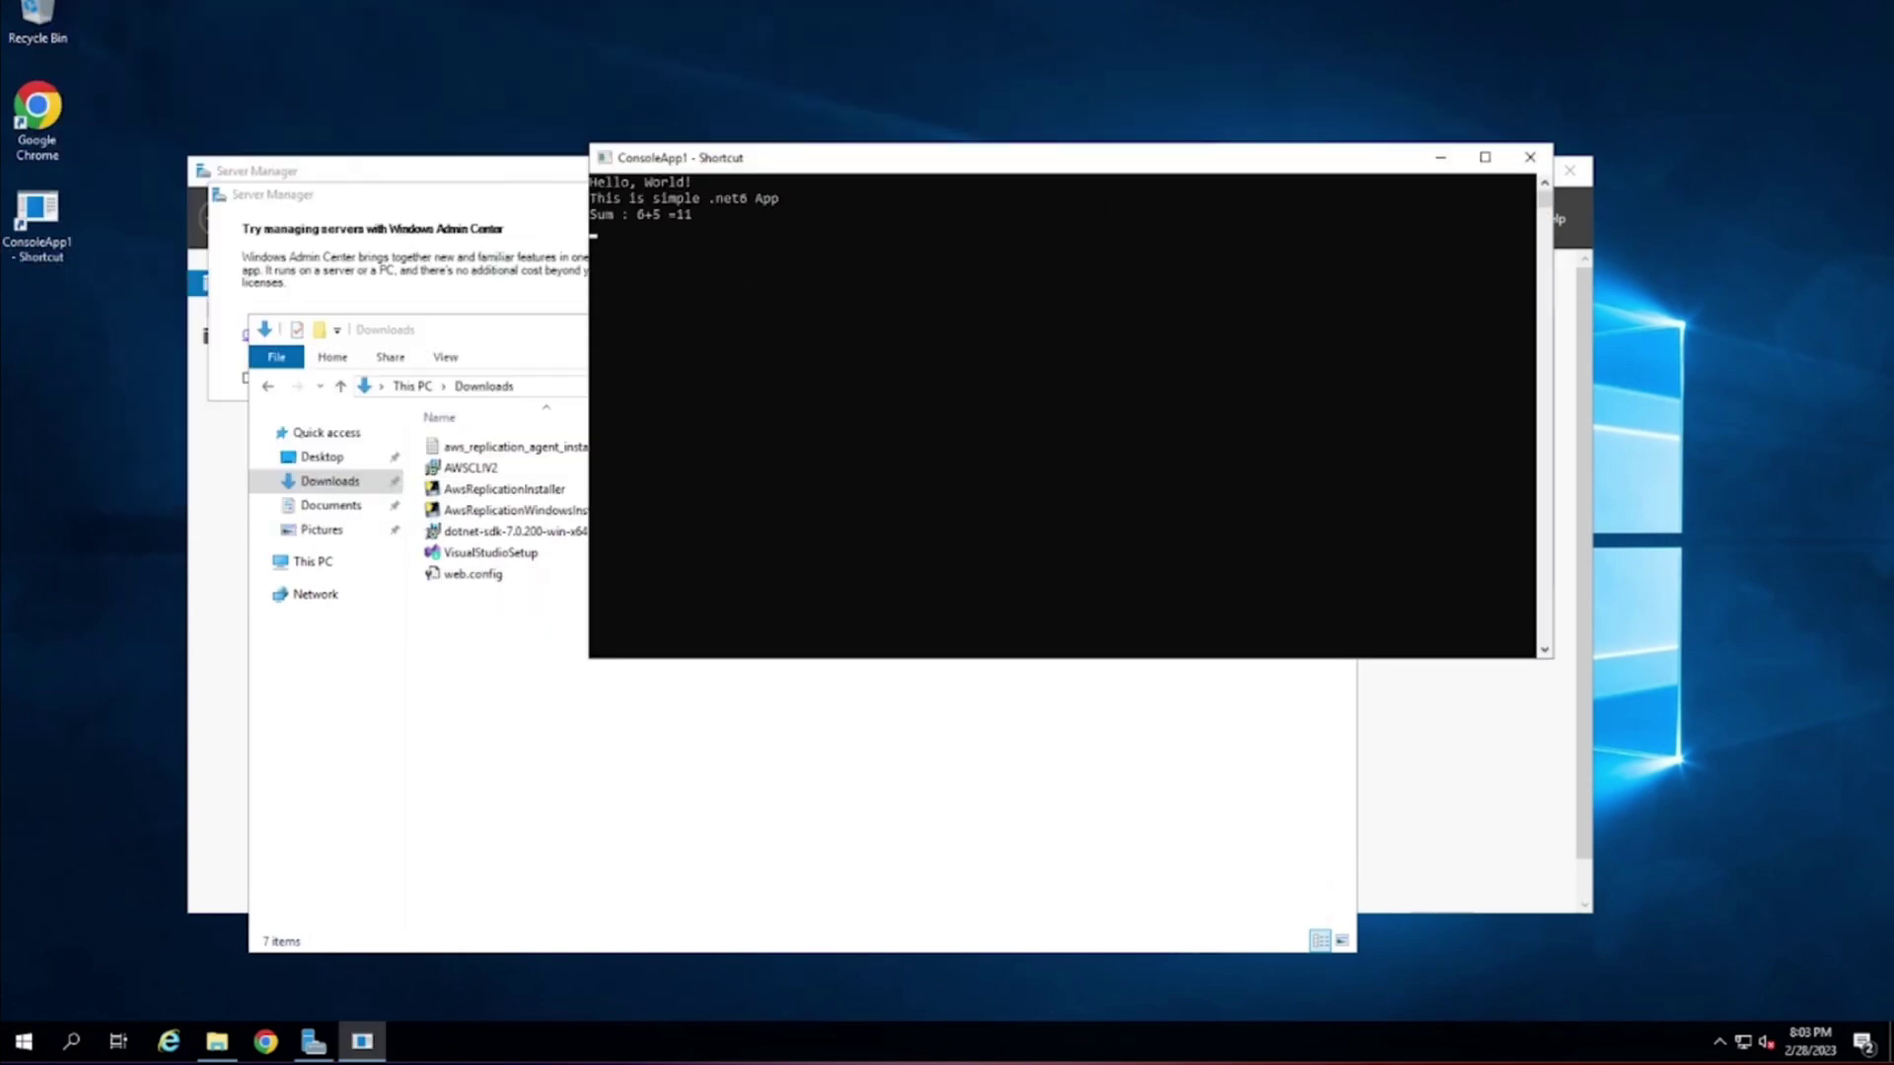